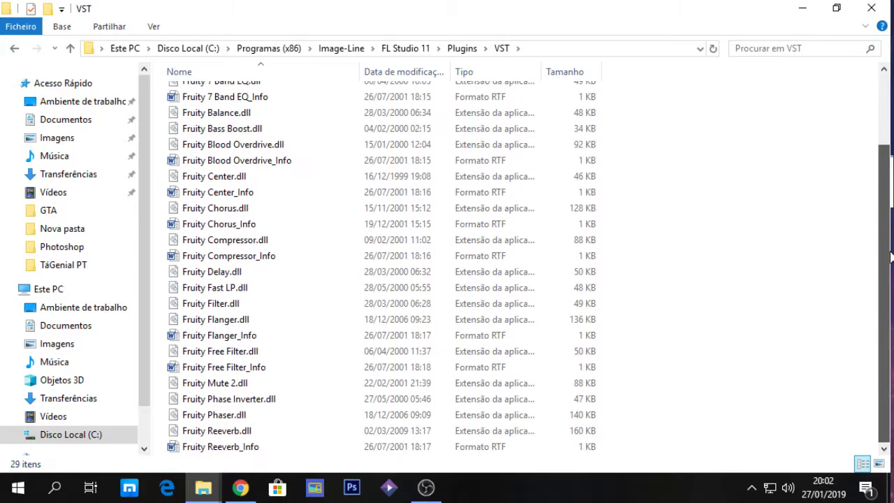
# Examine the FL Studio 11 VST plugin folder, including its DSK AkoustiK GuitarZ and Program Files (x86) subfolders.
pyautogui.moveTo(887, 208); pyautogui.dragTo(858, 120)
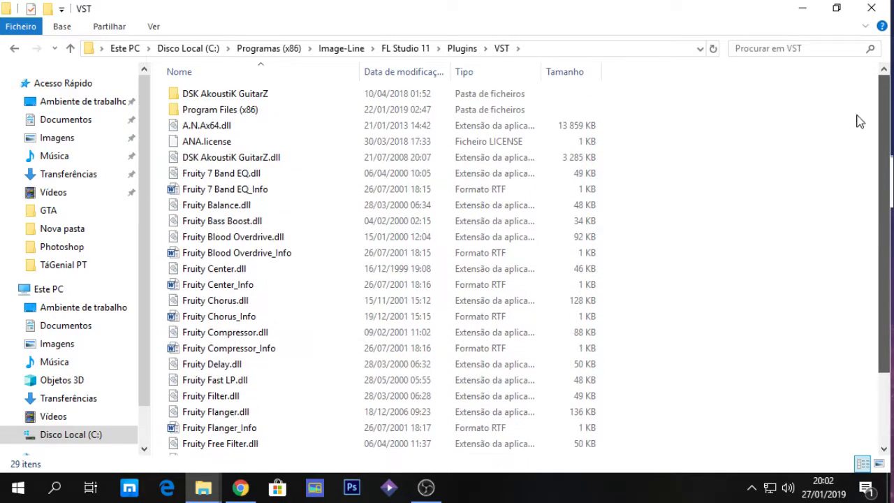
pyautogui.click(224, 130)
pyautogui.doubleClick(243, 103)
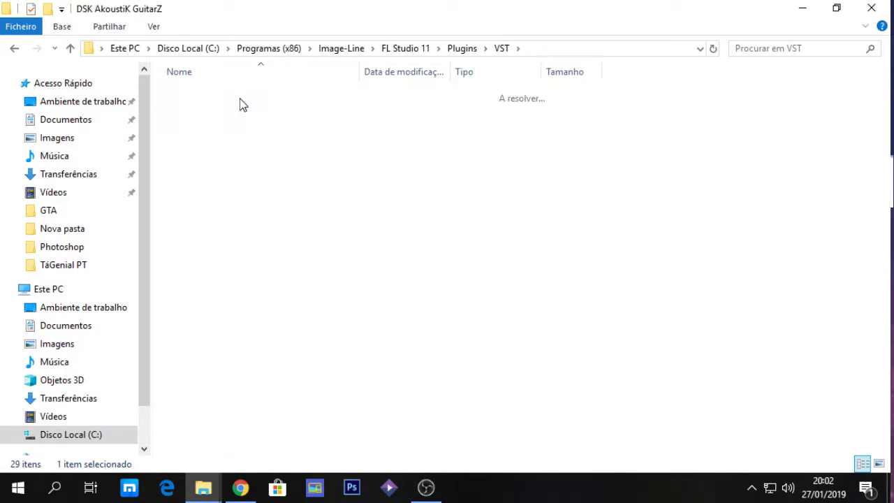
pyautogui.click(14, 48)
pyautogui.doubleClick(211, 111)
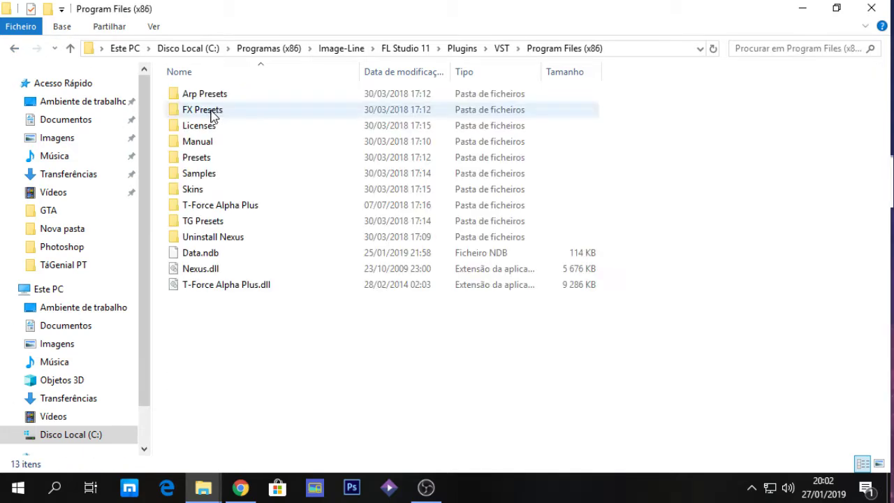
pyautogui.click(14, 48)
# Go back up to the Image-Line folder and open the Packs folder under FL Studio 11, Data, Patches.
pyautogui.click(14, 49)
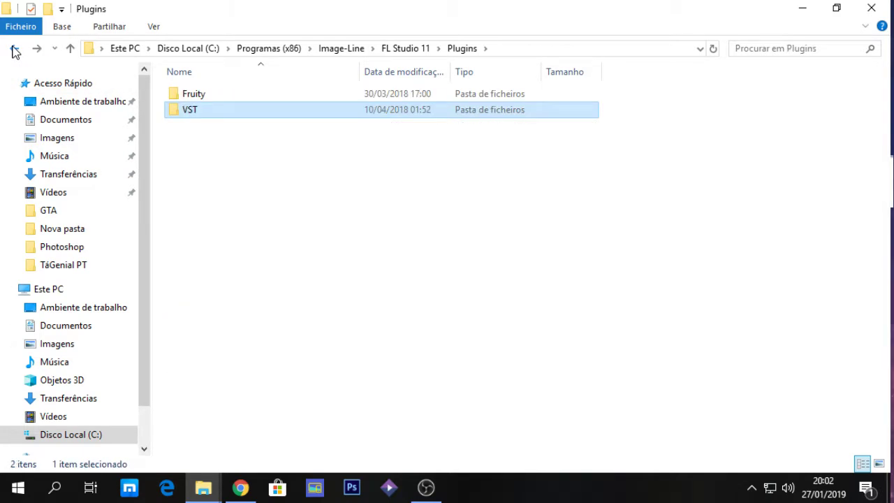
pyautogui.click(14, 49)
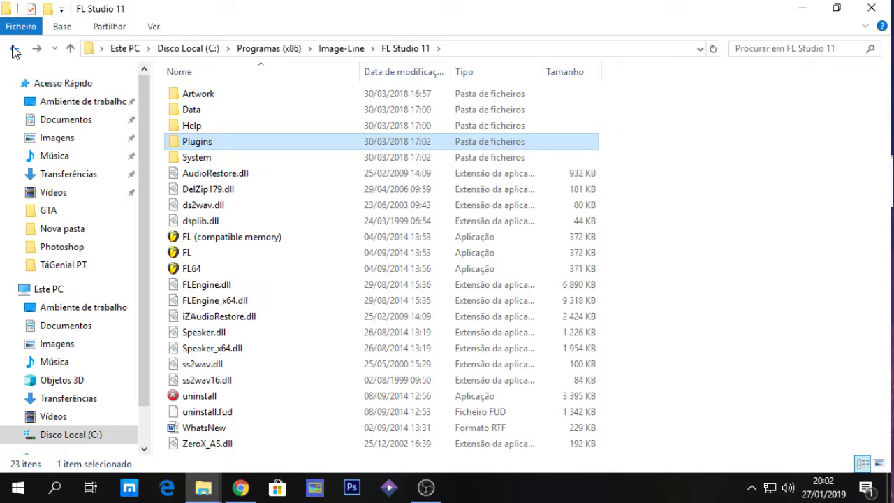
pyautogui.click(14, 49)
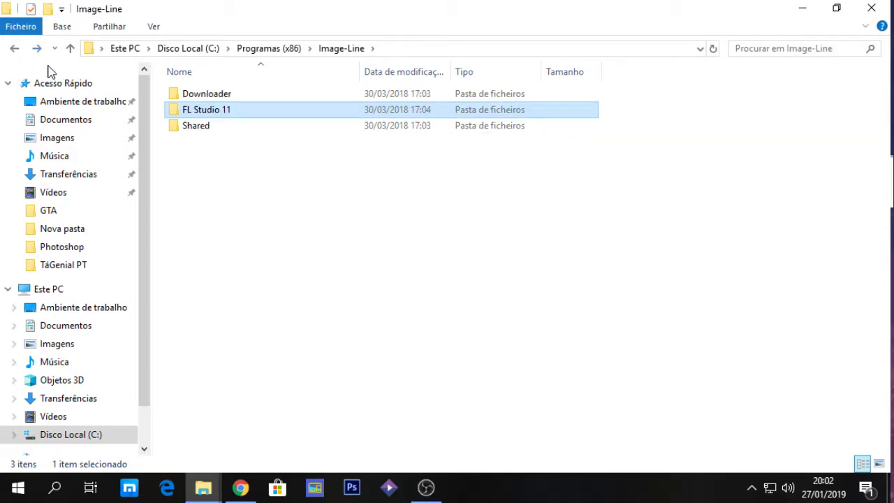
pyautogui.doubleClick(186, 117)
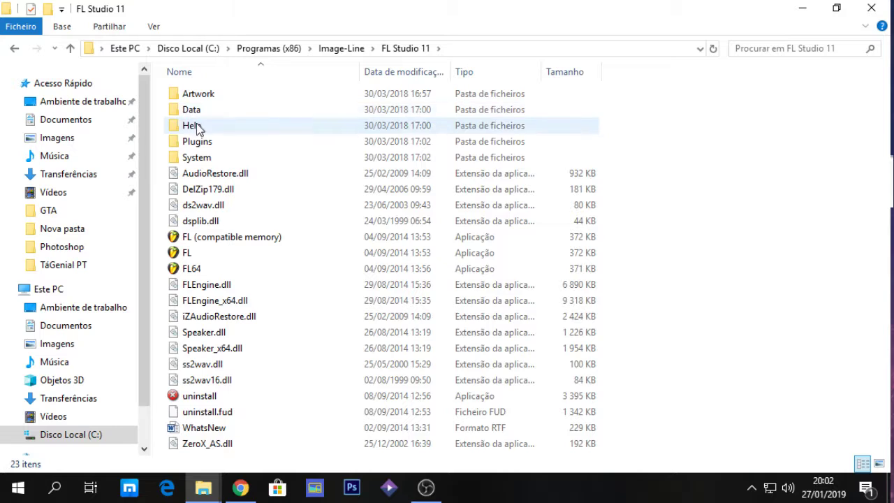
pyautogui.click(196, 117)
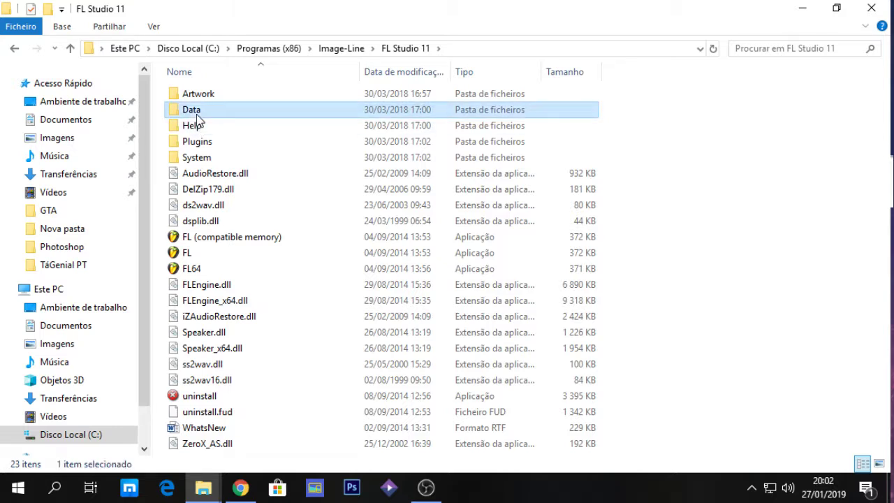
pyautogui.doubleClick(196, 116)
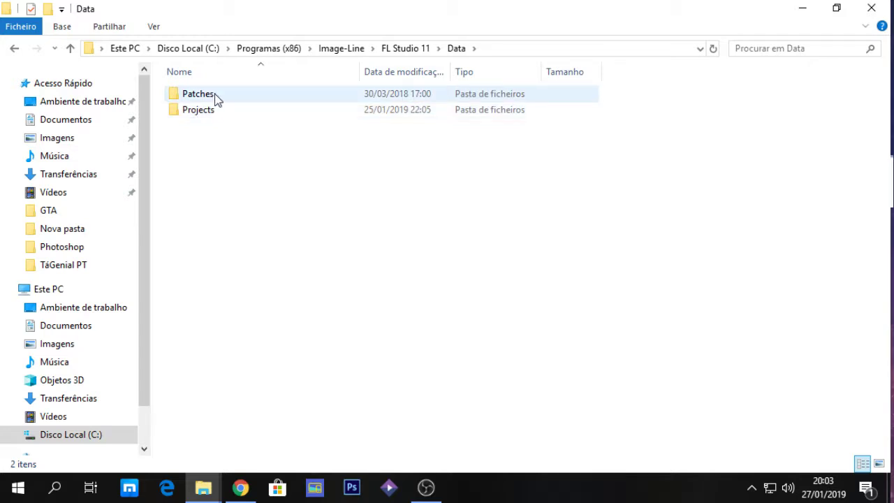
pyautogui.doubleClick(215, 97)
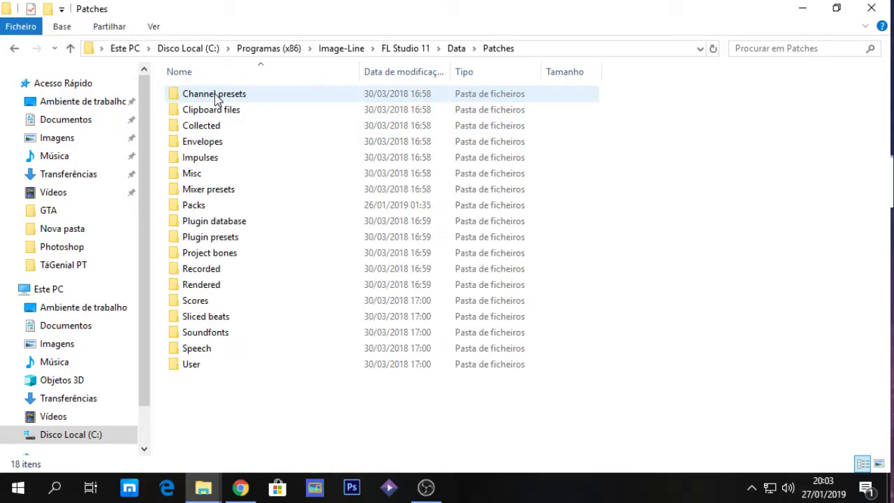
pyautogui.doubleClick(193, 206)
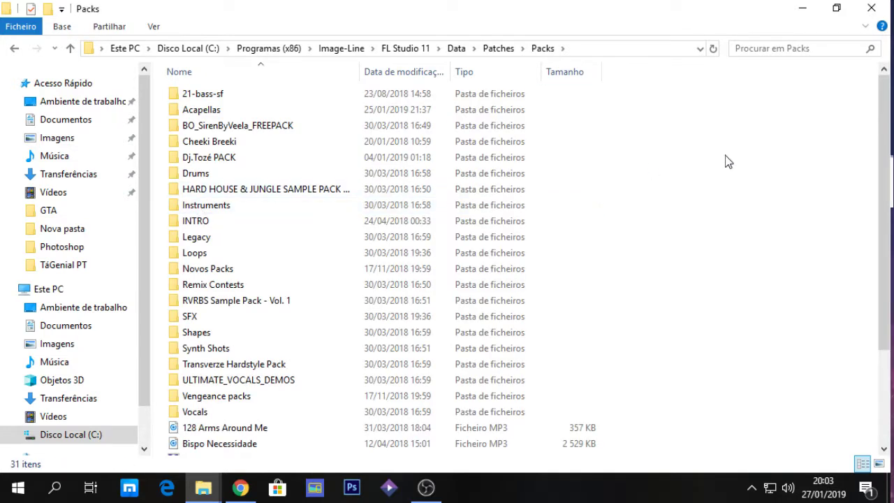
# Look through the sample packs stored in the Packs folder and return to the Patches folder.
pyautogui.moveTo(886, 183); pyautogui.dragTo(889, 267)
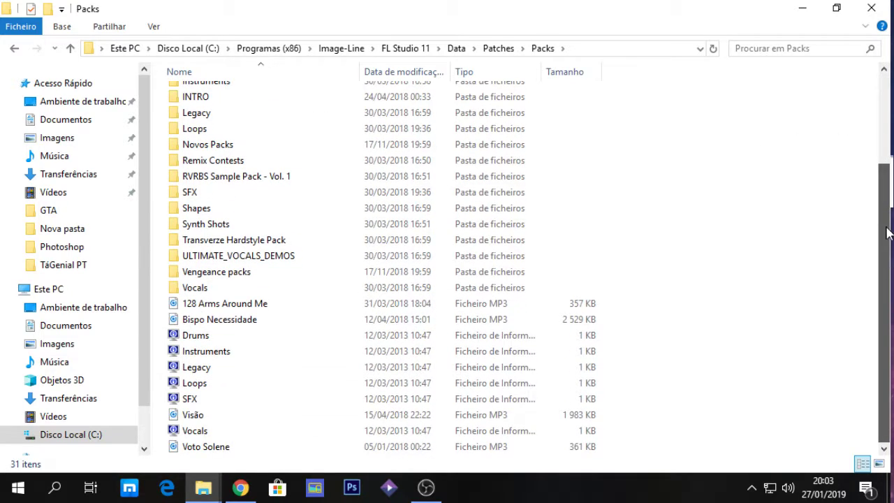
pyautogui.moveTo(889, 231); pyautogui.dragTo(819, 114)
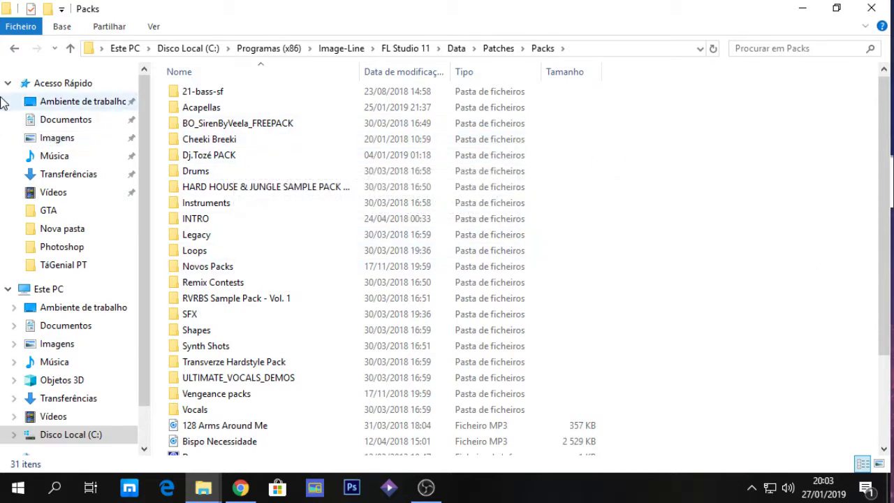
pyautogui.click(11, 50)
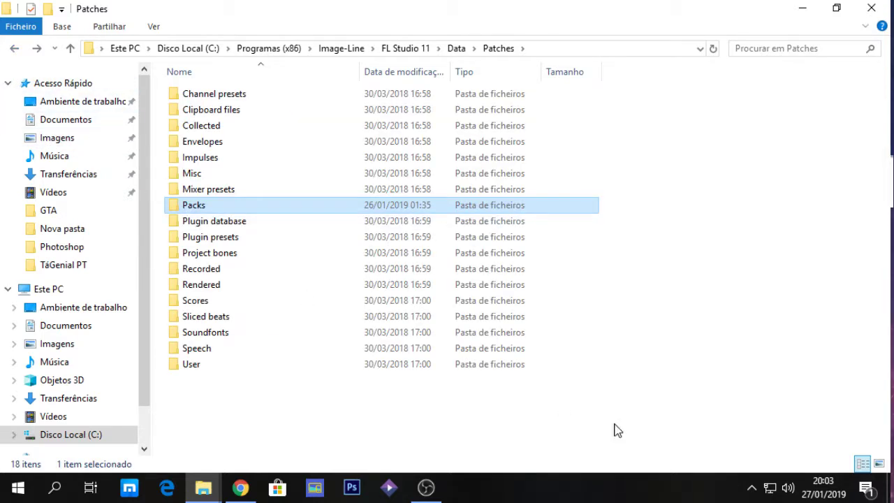
# Switch to FL Studio 11 (64bit) by launching its shortcut from the desktop folder Ícones Menos Usados, and minimize that folder window.
pyautogui.click(891, 493)
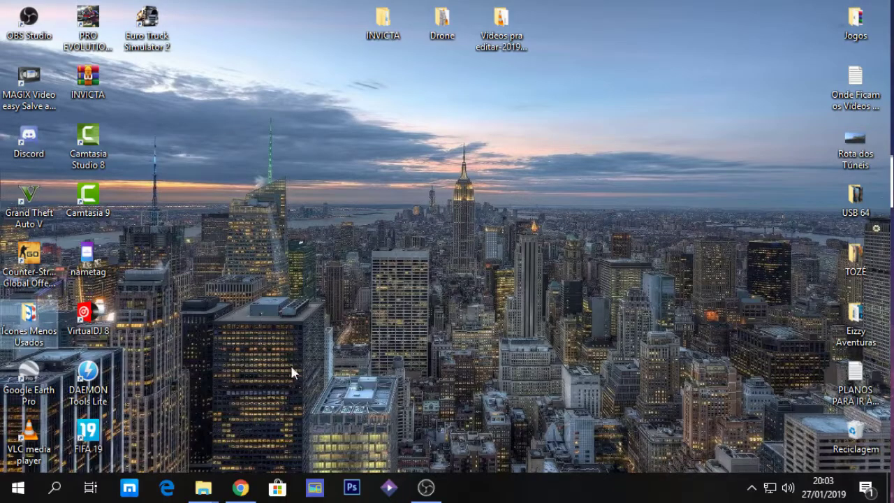
pyautogui.doubleClick(32, 322)
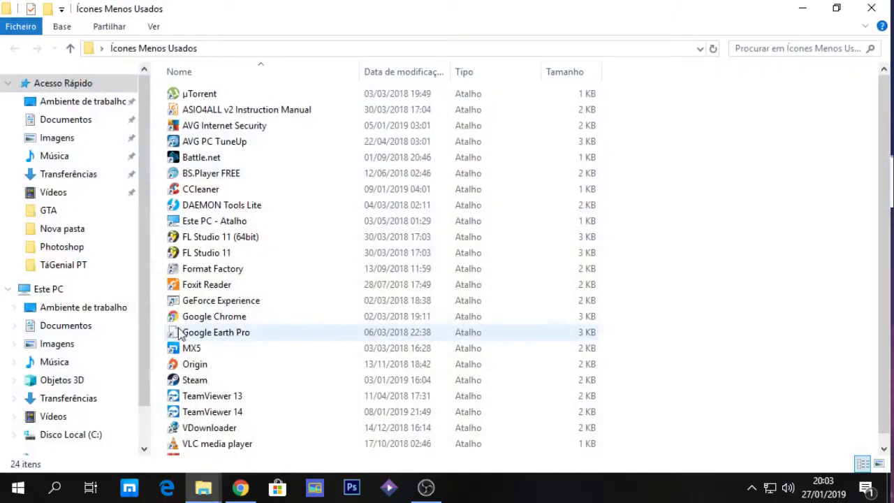
pyautogui.doubleClick(229, 241)
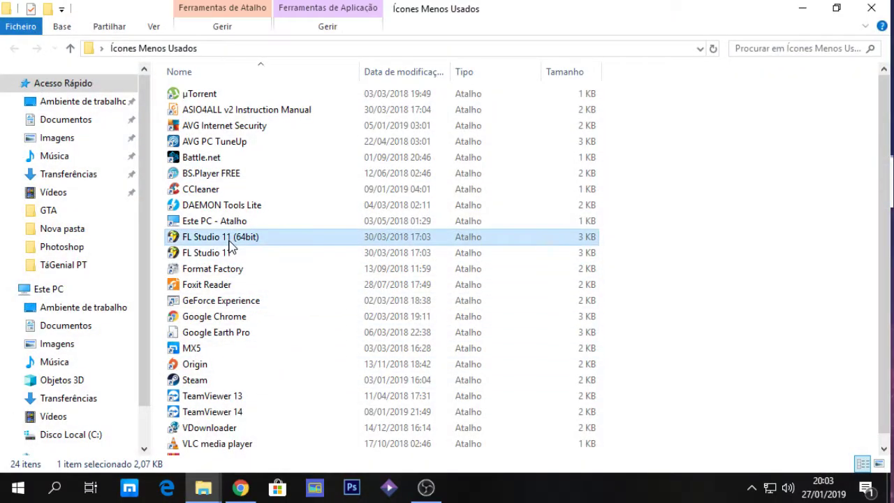
pyautogui.click(802, 8)
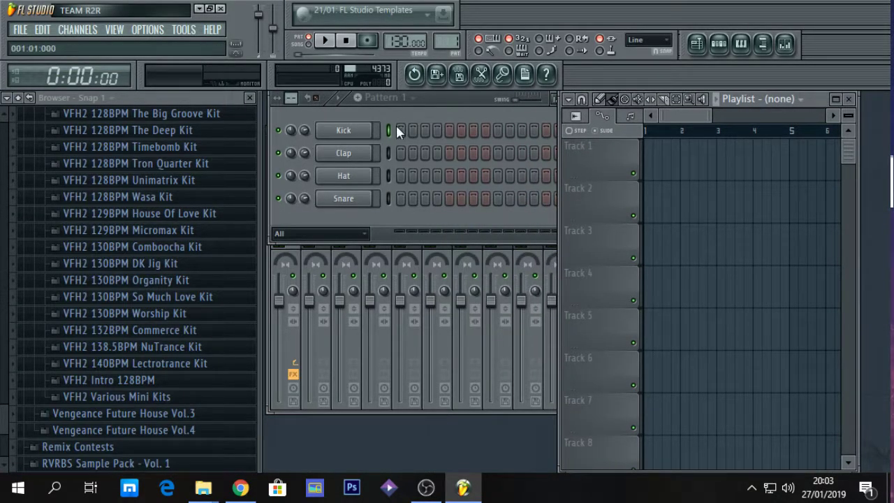
# Find the Novos Packs folder in the browser and collapse it.
pyautogui.scroll(20, 2, 124)
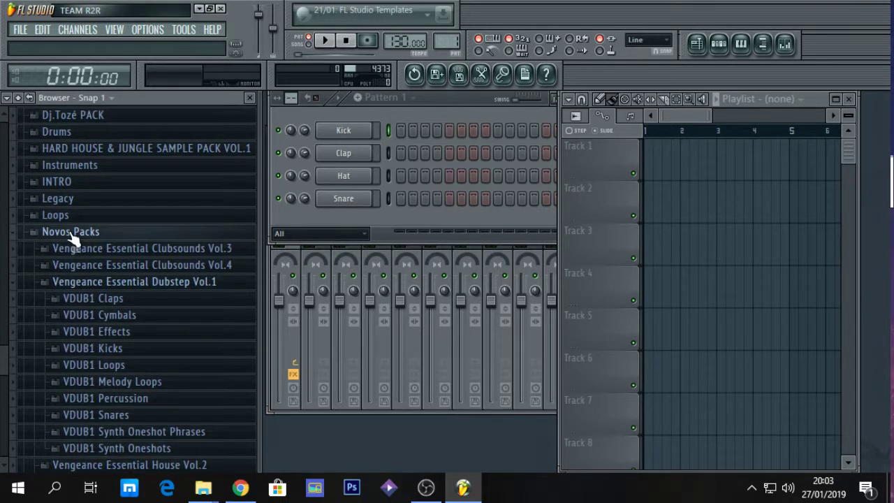
pyautogui.click(27, 229)
pyautogui.click(6, 99)
pyautogui.click(129, 98)
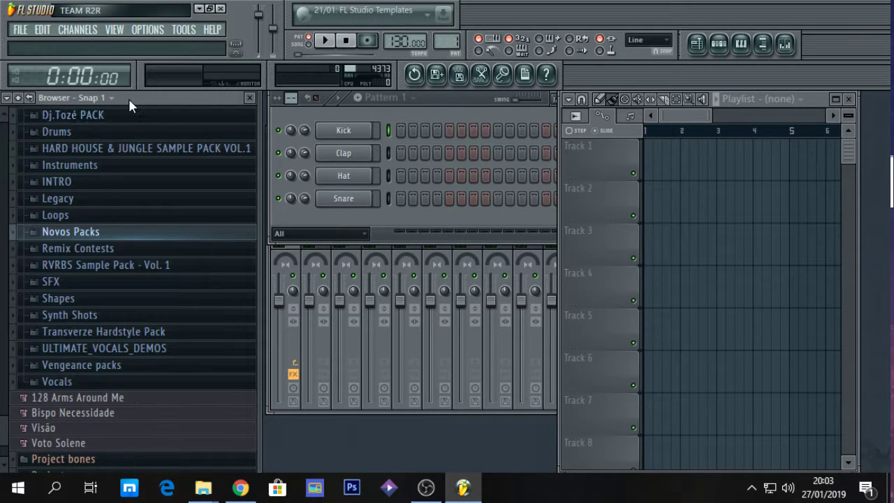
# Collapse the Recent files and Plugin presets sections in the browser.
pyautogui.click(2, 118)
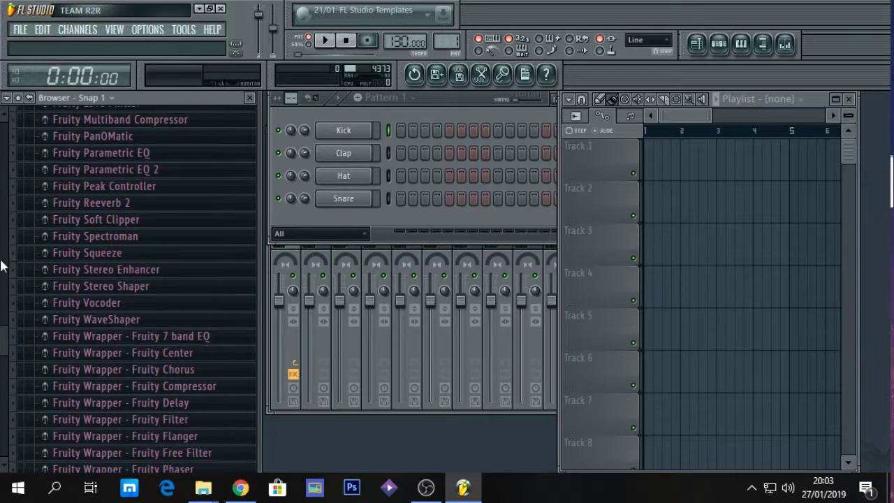
pyautogui.scroll(15, 2, 349)
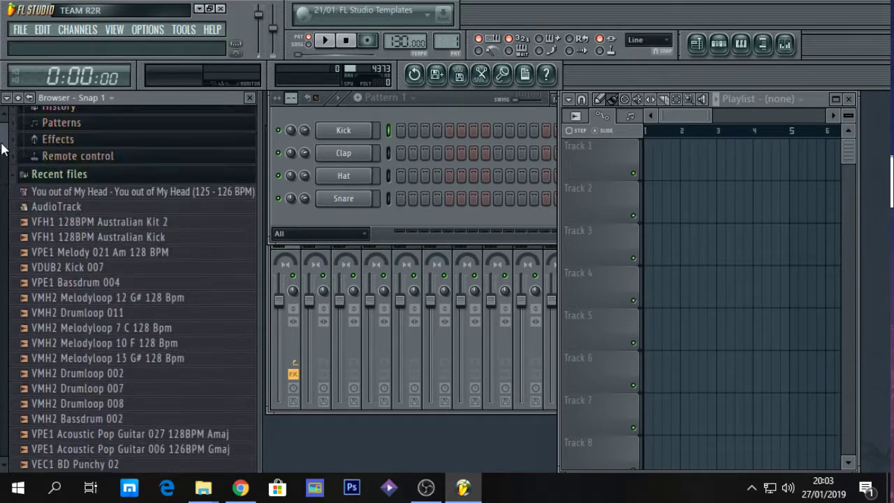
pyautogui.click(40, 202)
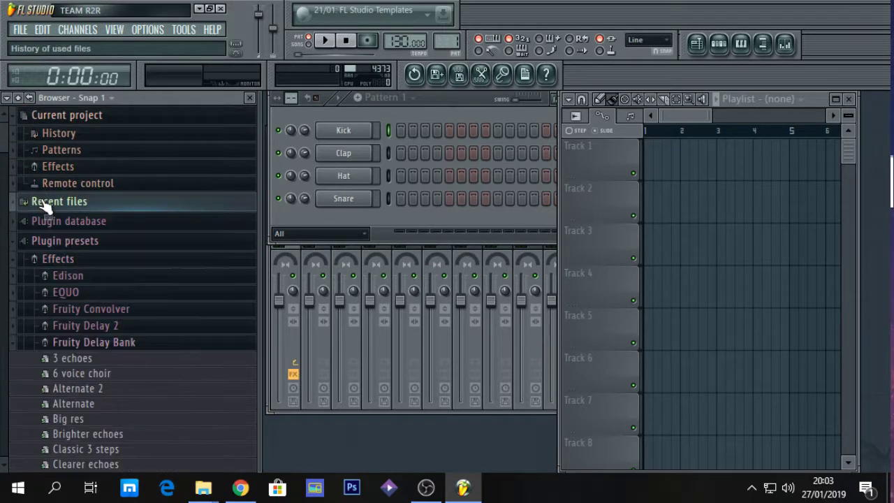
pyautogui.click(50, 241)
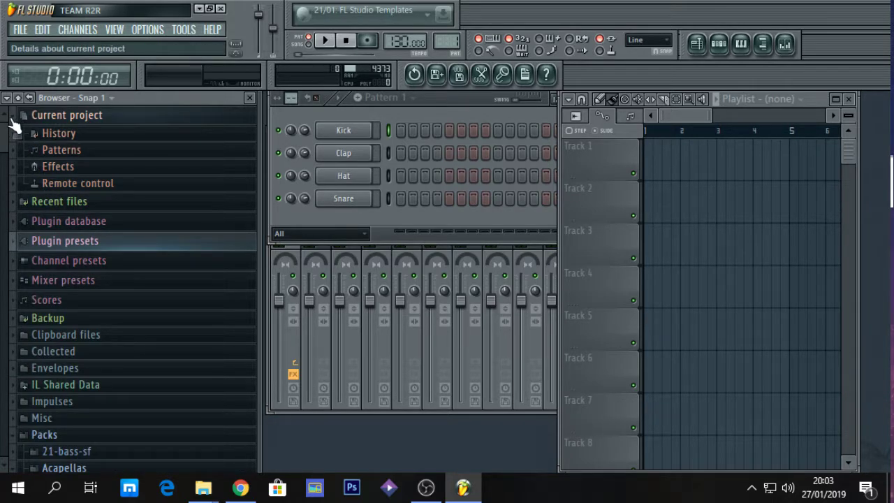
pyautogui.click(347, 457)
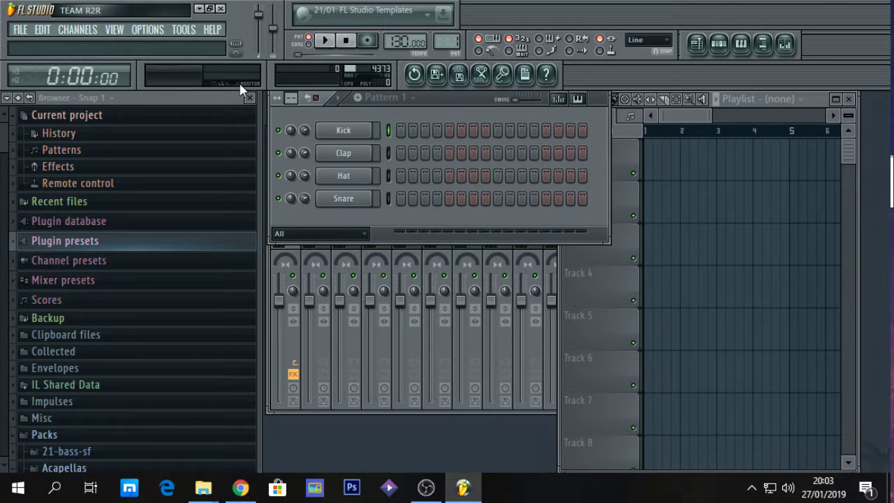
# Open the full list of generator plugins for adding a channel and rescan it for installed plugins.
pyautogui.click(77, 29)
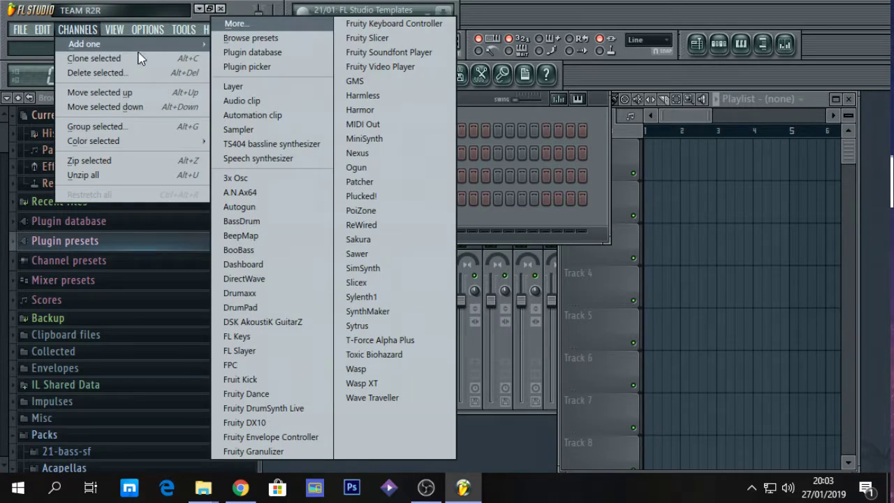
pyautogui.click(249, 24)
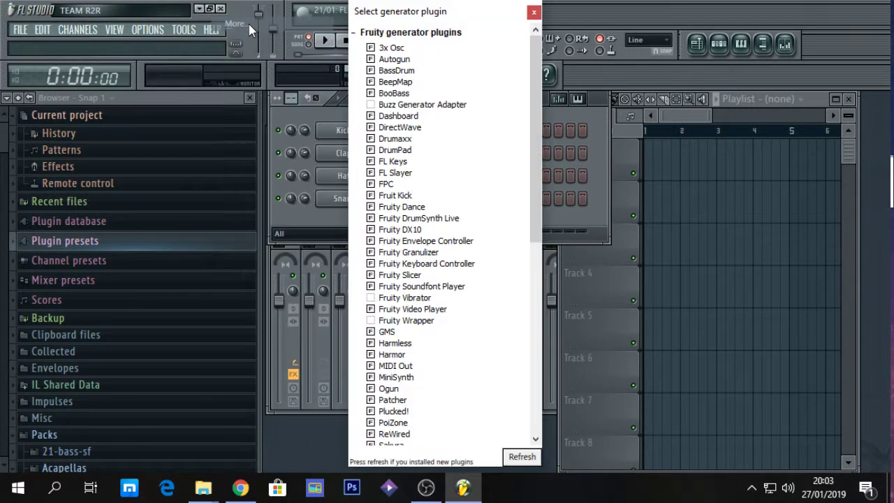
pyautogui.click(532, 458)
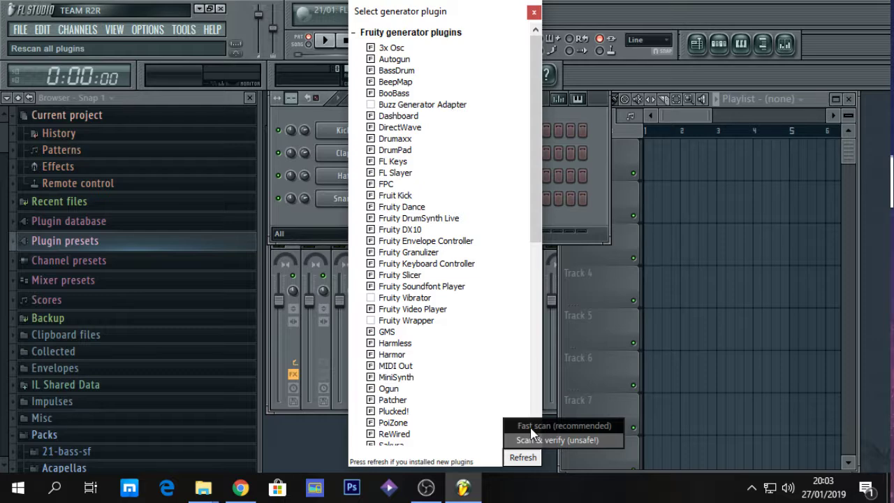
pyautogui.click(531, 440)
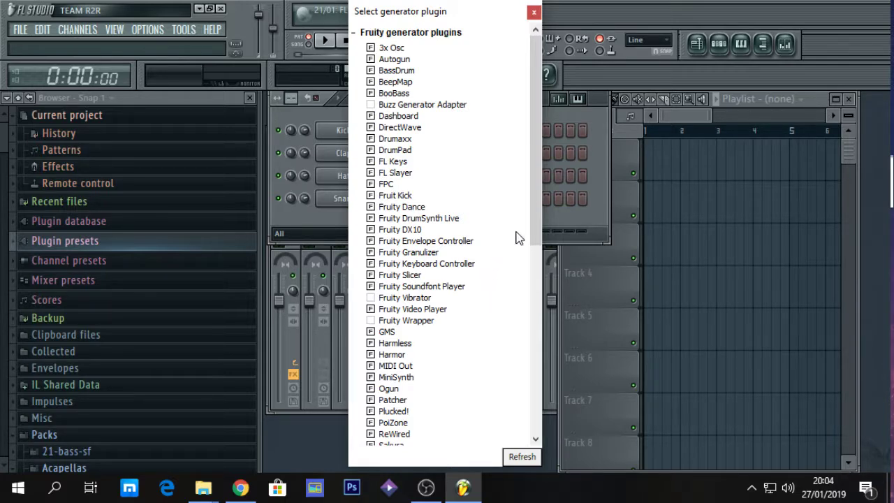
# Review the Fruity generator and VST 1 & 2 plugins in the generator plugin list and close it.
pyautogui.moveTo(538, 228); pyautogui.dragTo(542, 430)
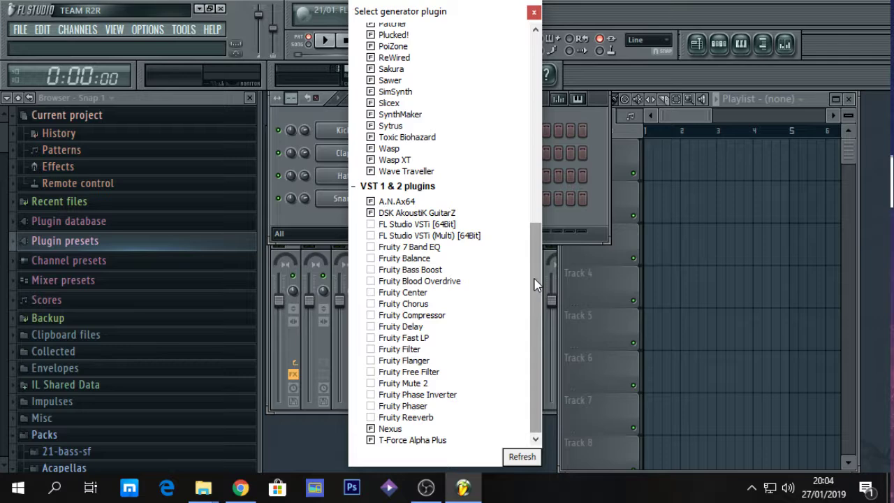
pyautogui.moveTo(535, 285); pyautogui.dragTo(535, 77)
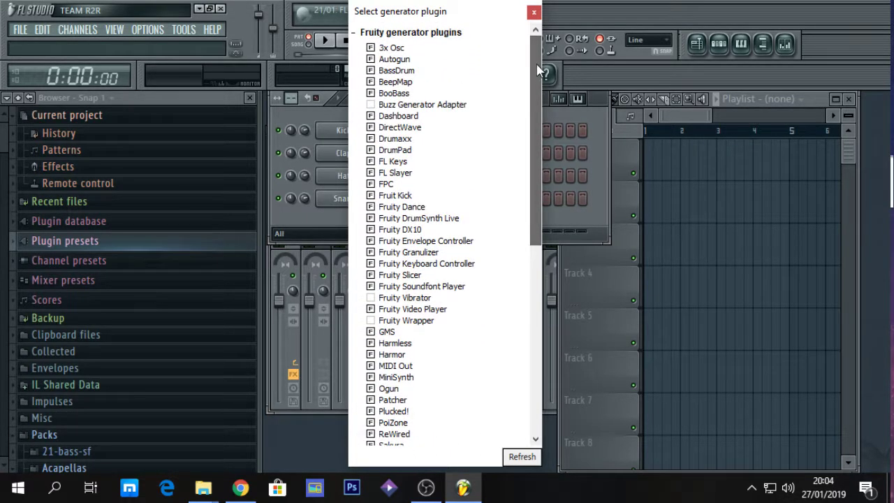
pyautogui.click(534, 10)
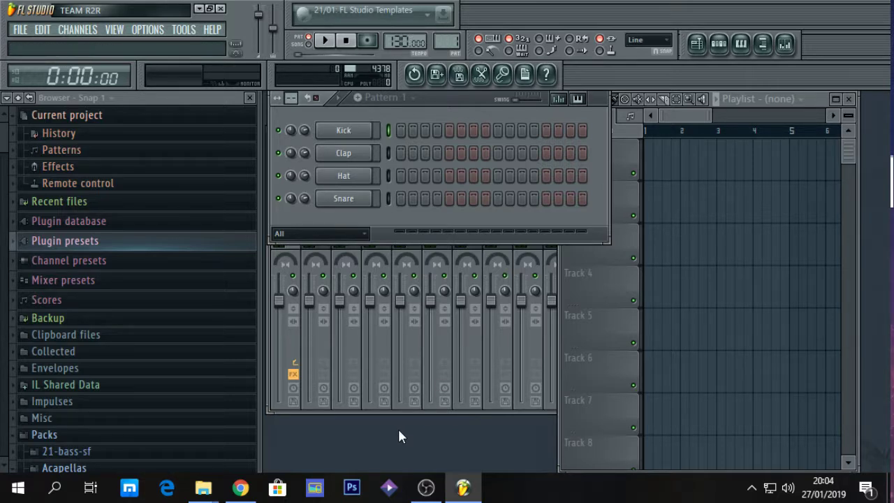
# Choose to record audio into the Edison audio editor/recorder, and close the input/output device list in the audio settings.
pyautogui.click(371, 42)
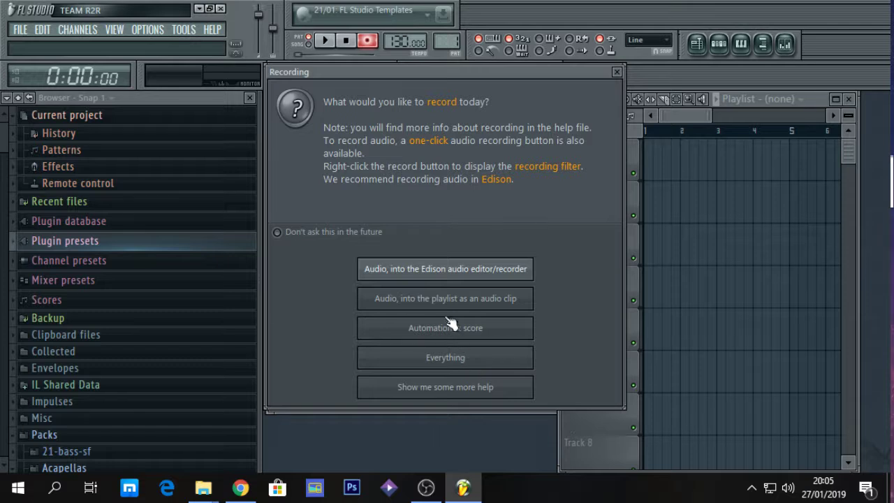
pyautogui.click(446, 271)
pyautogui.click(592, 300)
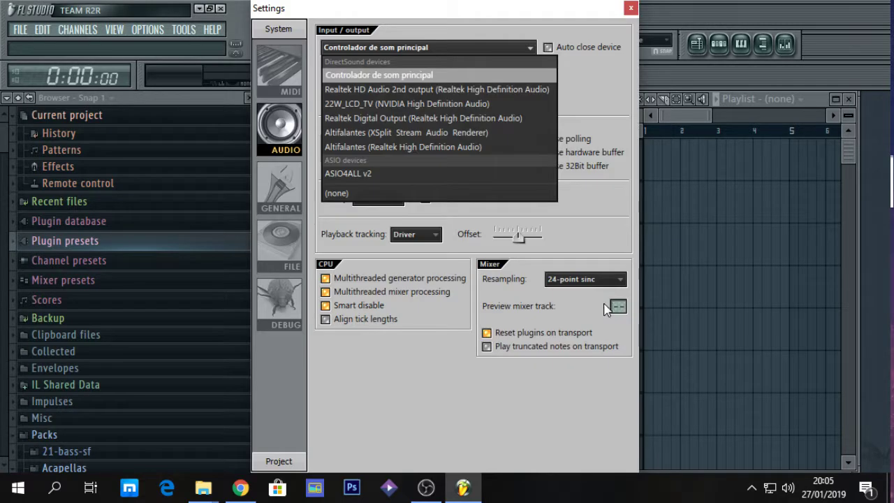
pyautogui.click(599, 124)
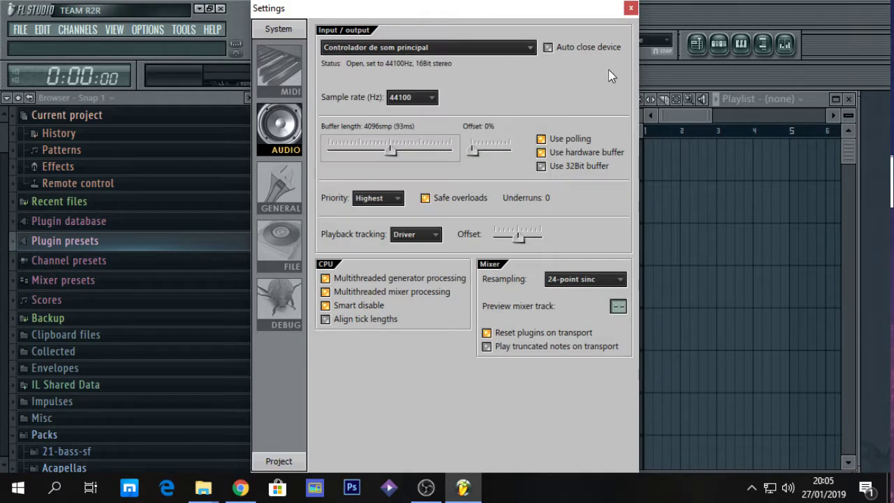
# Close the audio settings window.
pyautogui.click(630, 9)
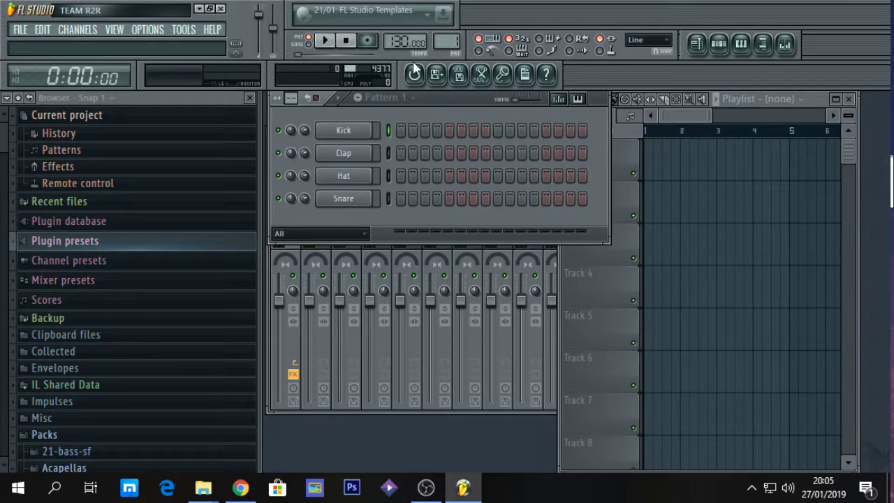
pyautogui.moveTo(396, 48); pyautogui.dragTo(405, 40)
pyautogui.moveTo(397, 35); pyautogui.dragTo(398, 30)
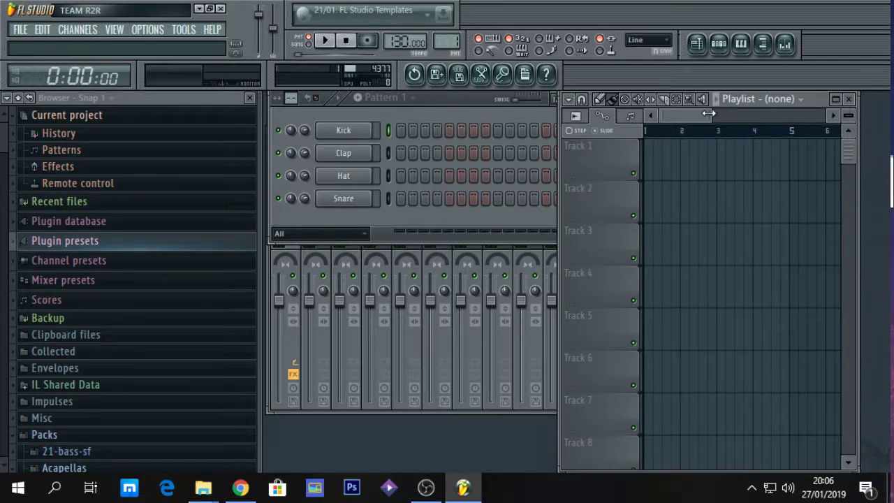
# Bring the step sequencer and the playlist to the front in turn, and hide and show the step sequencer again.
pyautogui.click(459, 97)
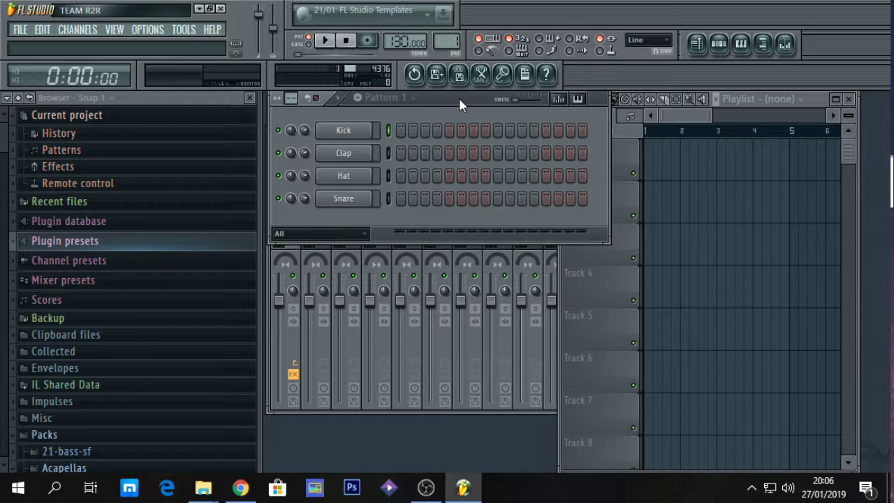
pyautogui.click(803, 103)
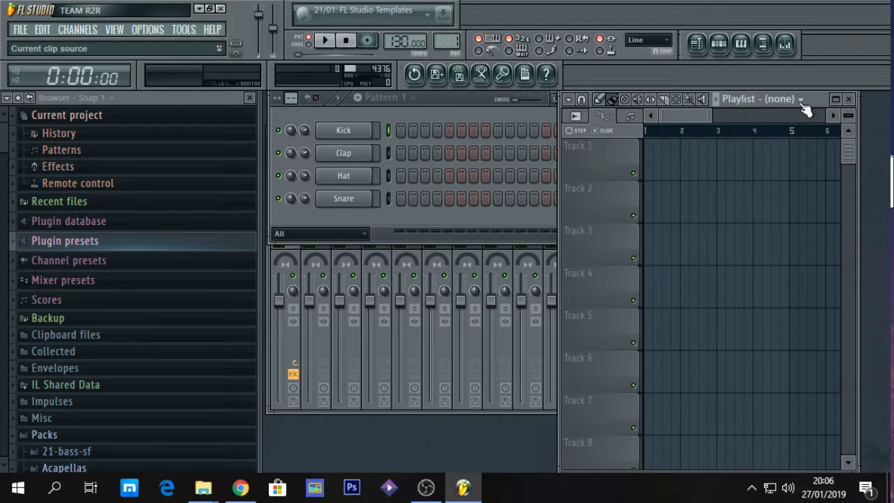
pyautogui.click(427, 105)
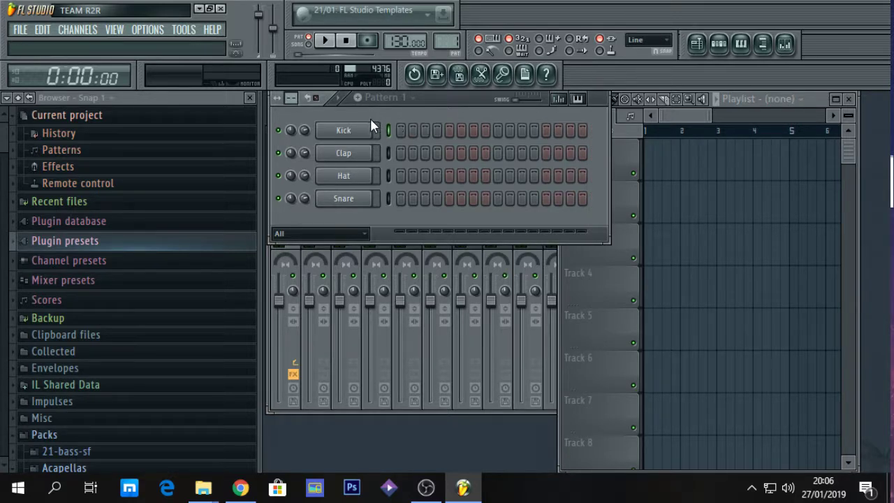
pyautogui.click(719, 51)
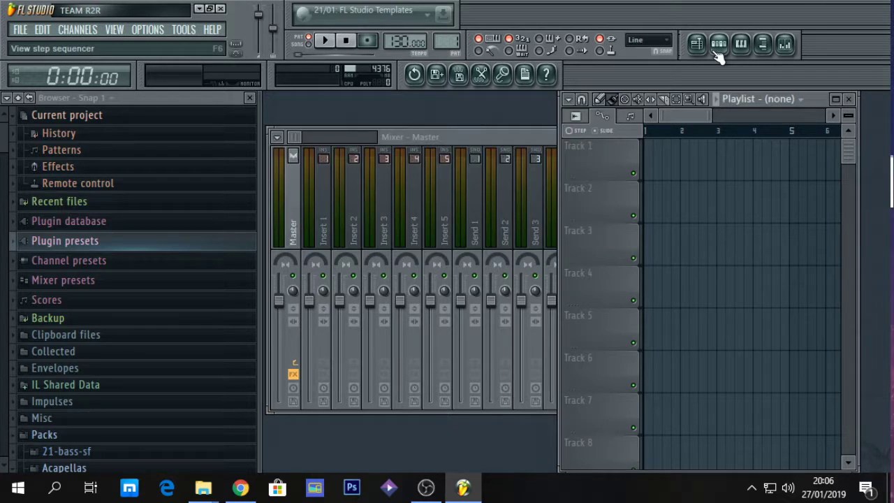
pyautogui.click(719, 50)
# Open the Kick channel's piano roll, move its window fully into view, and close it.
pyautogui.click(742, 46)
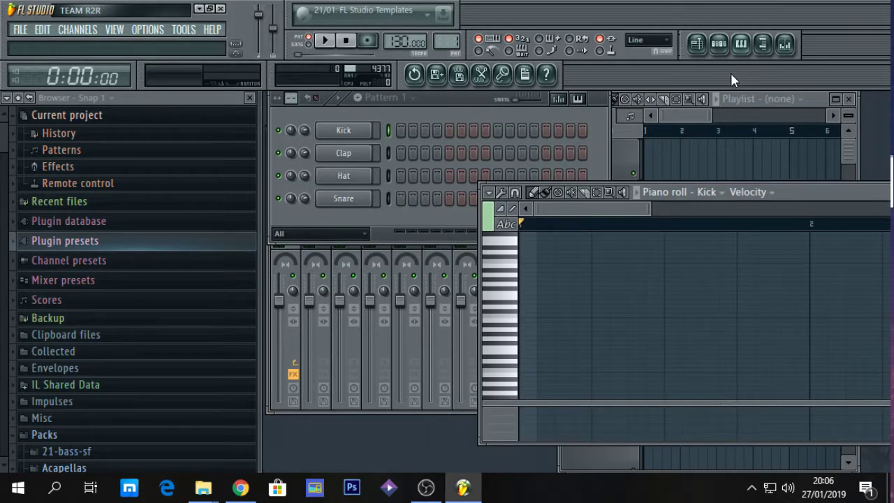
pyautogui.moveTo(827, 193); pyautogui.dragTo(711, 163)
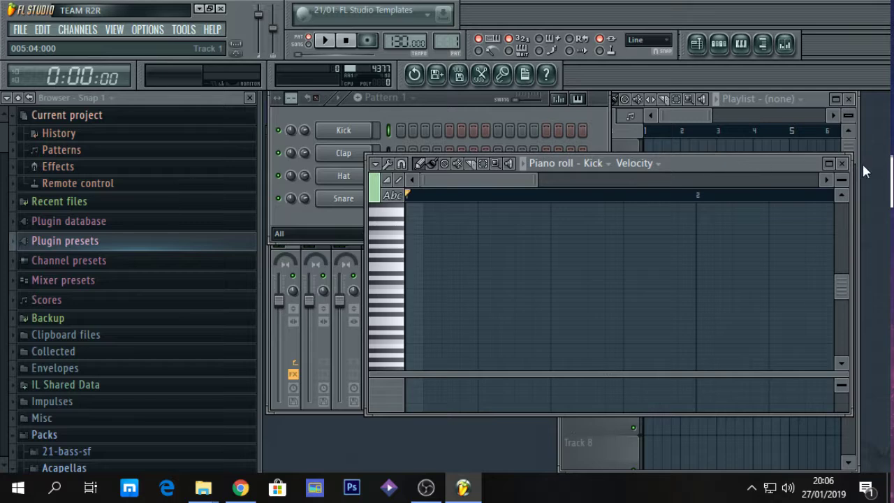
pyautogui.click(841, 162)
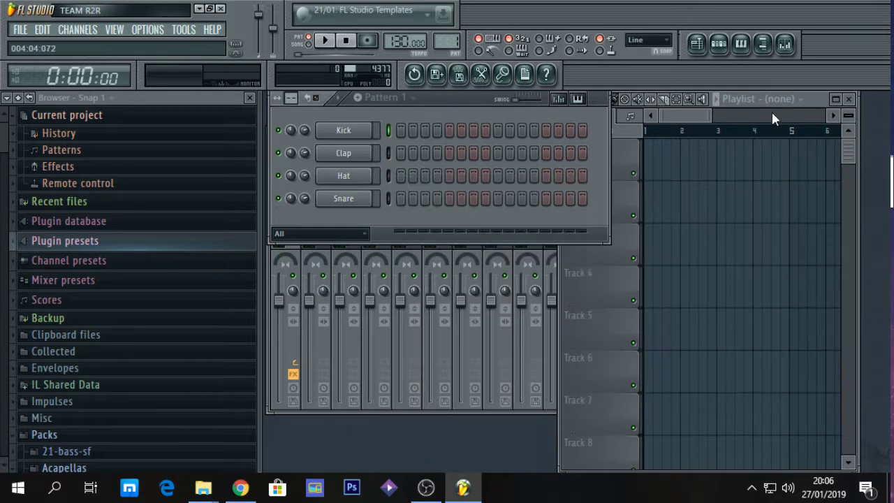
# Toggle the step sequencer and the browser off and on to demonstrate their visibility controls.
pyautogui.click(719, 47)
pyautogui.click(719, 47)
pyautogui.click(719, 48)
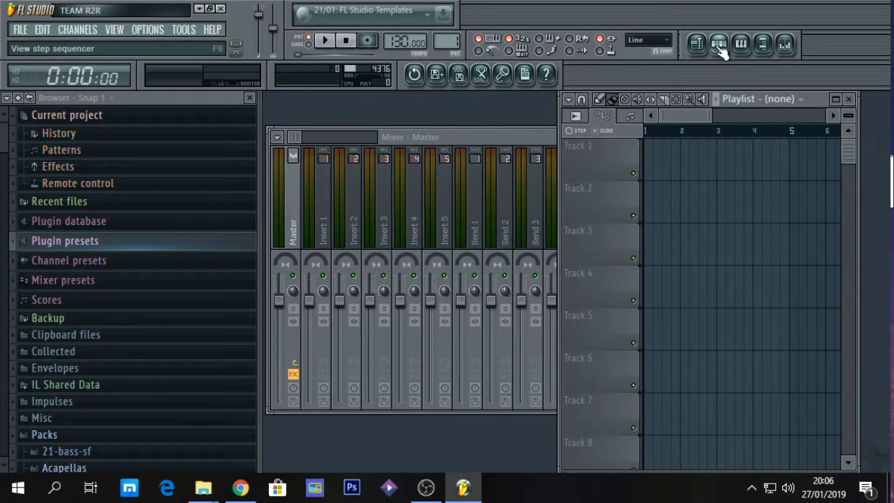
pyautogui.click(719, 47)
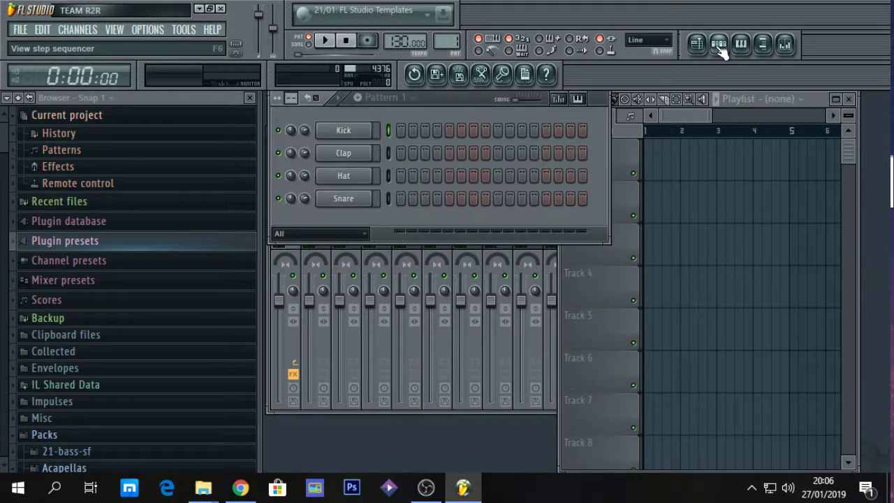
pyautogui.click(765, 46)
pyautogui.click(764, 46)
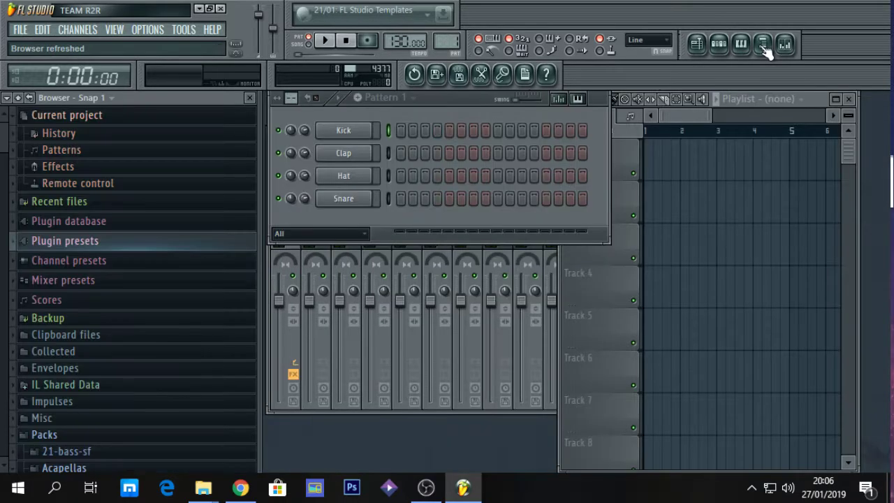
pyautogui.click(764, 46)
pyautogui.click(764, 46)
# Show the mixer and move it lower, below the Clap channel row, and bring the step sequencer to the front.
pyautogui.click(785, 46)
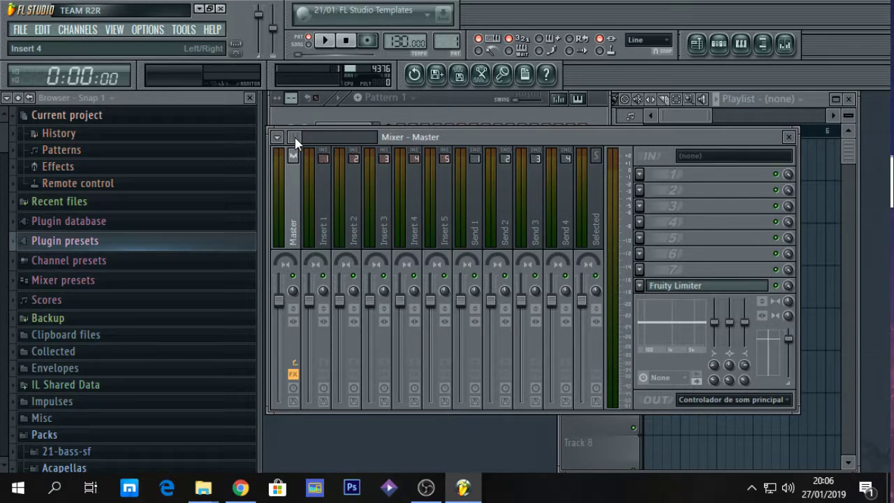
pyautogui.moveTo(522, 138); pyautogui.dragTo(524, 175)
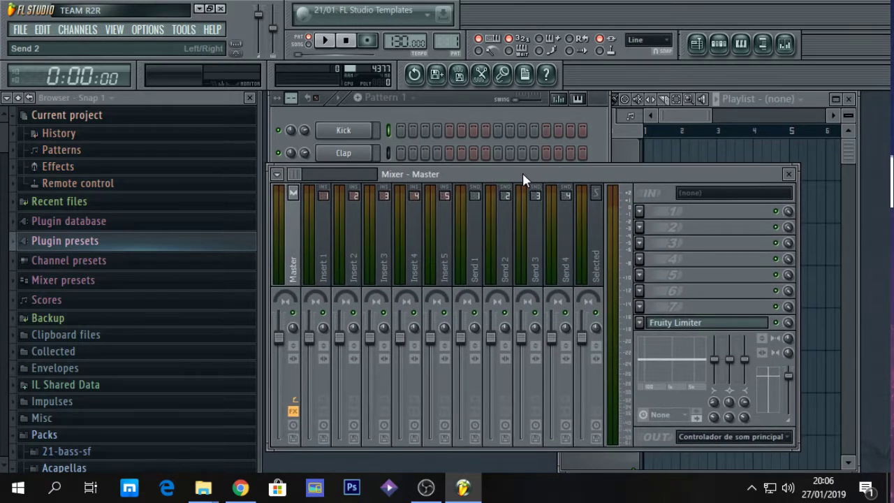
pyautogui.moveTo(523, 173); pyautogui.dragTo(525, 171)
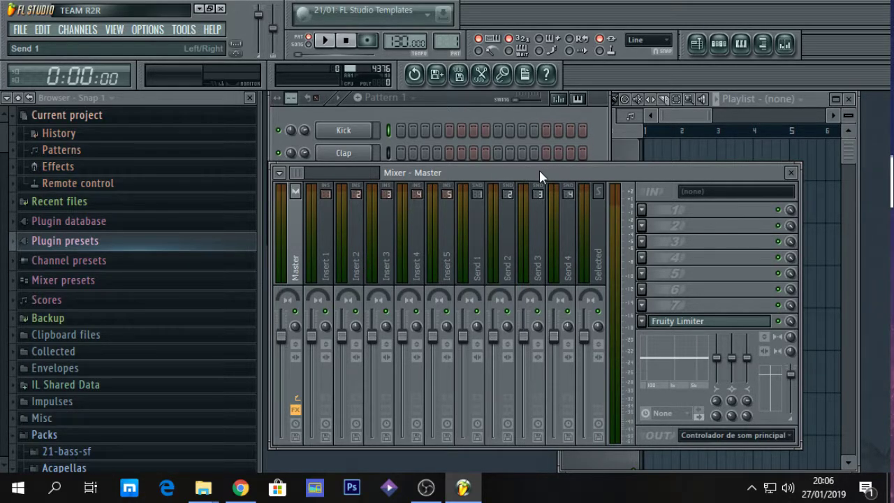
pyautogui.moveTo(540, 172)
pyautogui.mouseDown()
pyautogui.moveTo(532, 176)
pyautogui.moveTo(544, 173)
pyautogui.mouseUp()
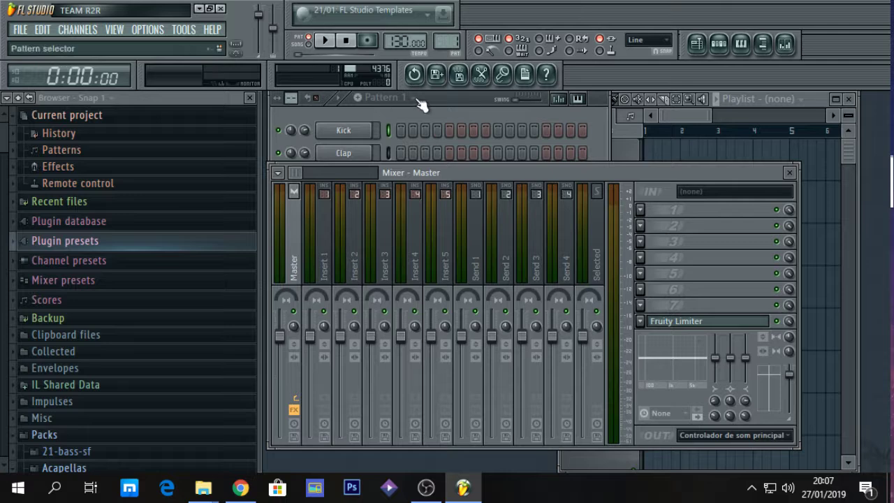
pyautogui.click(443, 102)
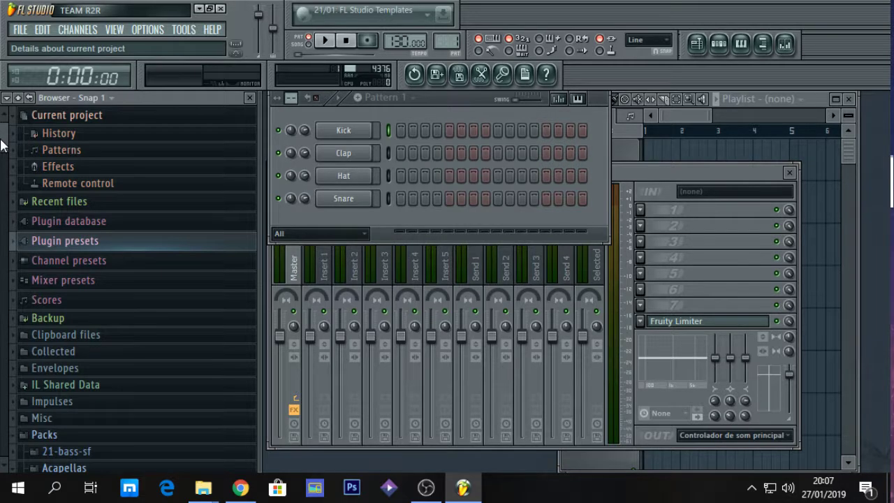
# Collapse and re-expand the Acapellas folder under Packs, and select the Black (128 BPM) sample.
pyautogui.scroll(-4, 2, 150)
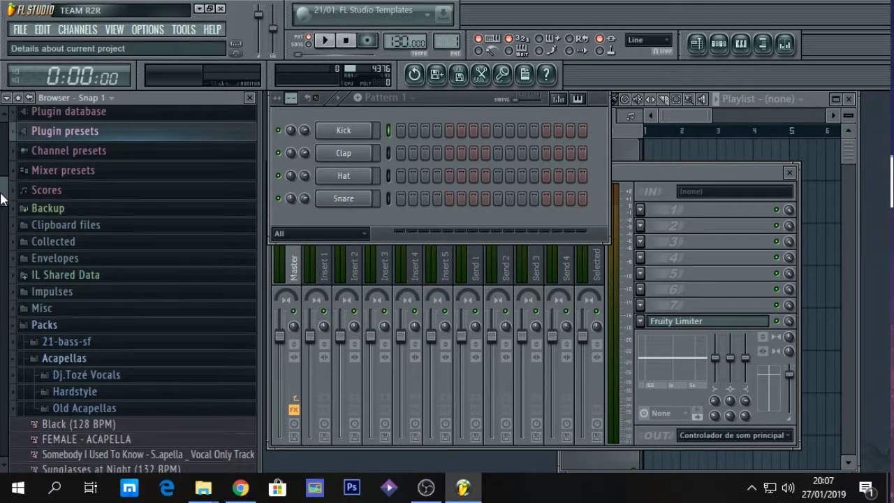
pyautogui.scroll(-3, 3, 199)
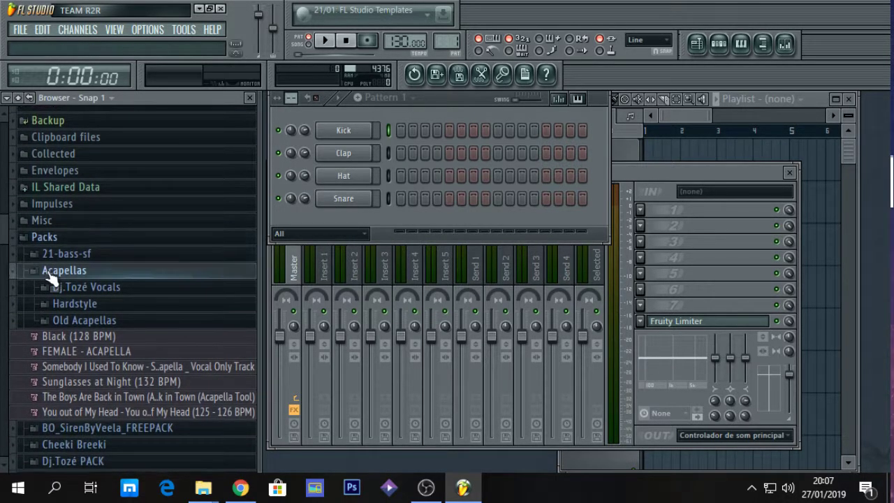
pyautogui.click(47, 272)
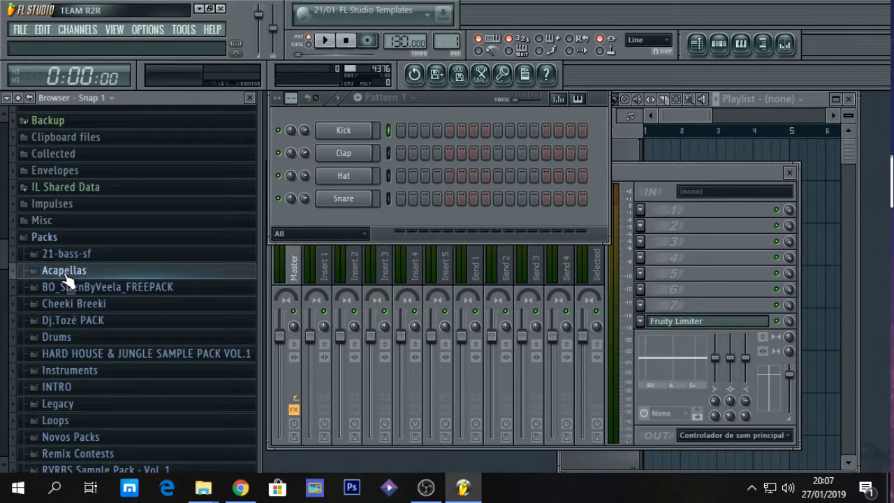
pyautogui.click(66, 273)
pyautogui.click(86, 339)
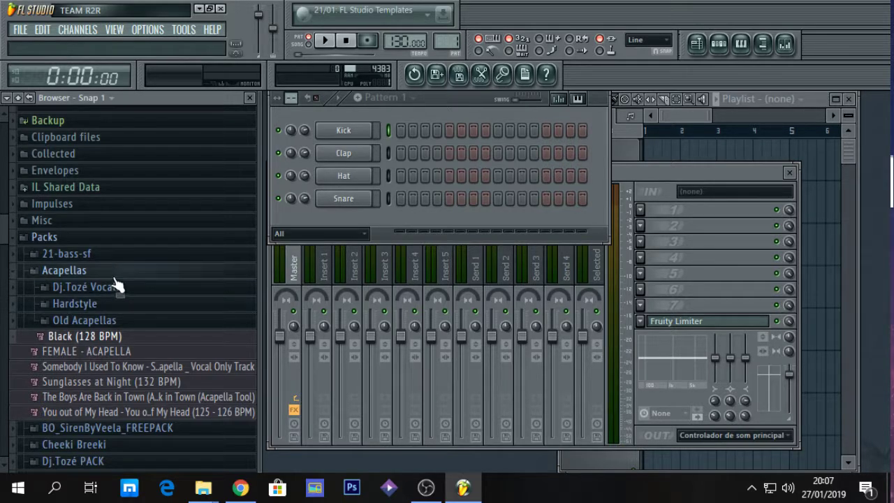
# Open VirtualDJ, return to FL Studio, and load the Black (128 BPM) sample from its browser onto VirtualDJ's deck A.
pyautogui.click(892, 496)
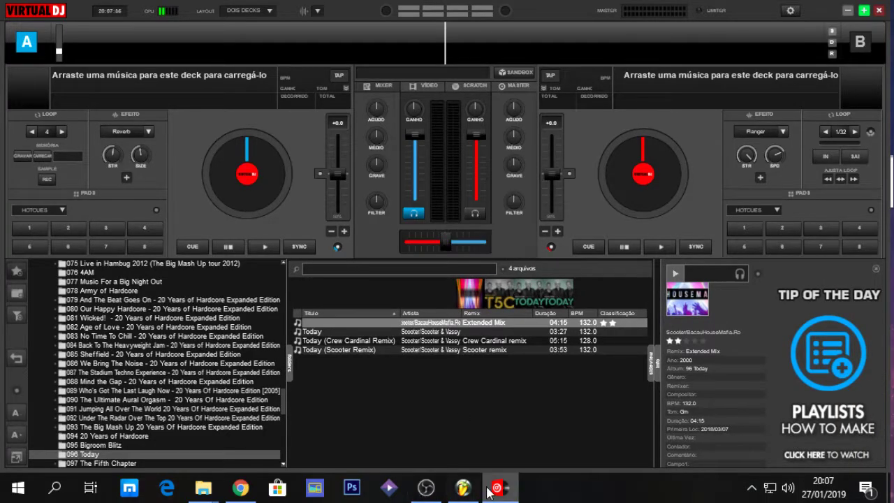
pyautogui.click(463, 488)
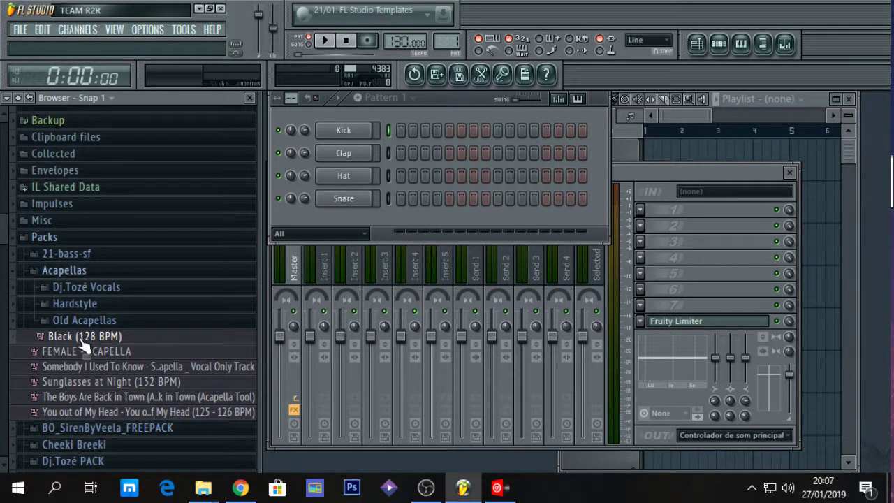
pyautogui.moveTo(63, 337); pyautogui.dragTo(227, 178)
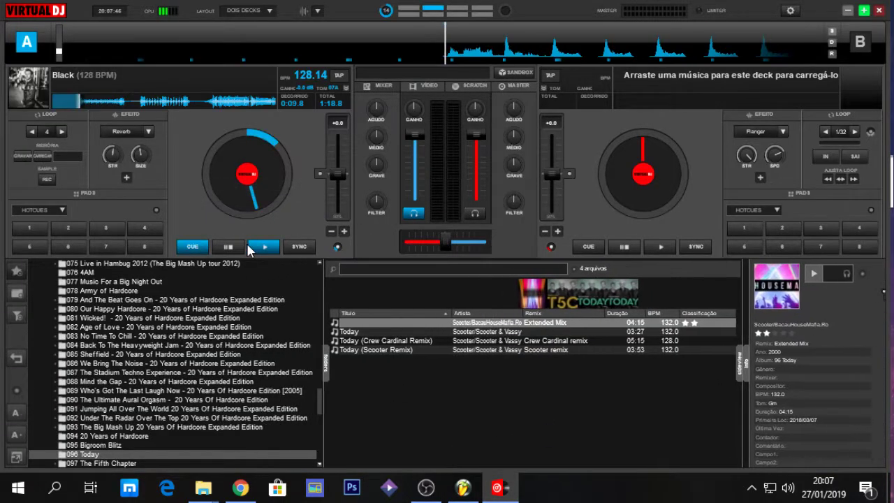
# Play the Black (128 BPM) acapella on deck A, pause it, and switch back to FL Studio.
pyautogui.click(263, 246)
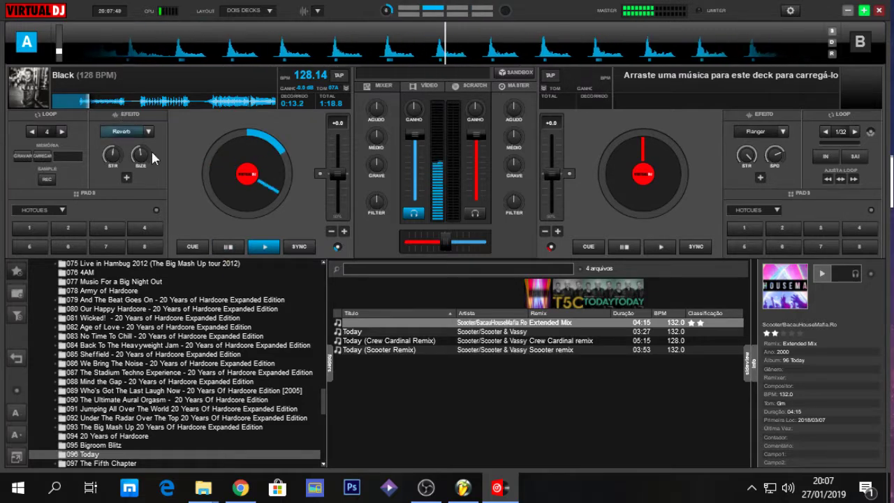
pyautogui.click(228, 248)
pyautogui.hotkey('alt', 'Tab')
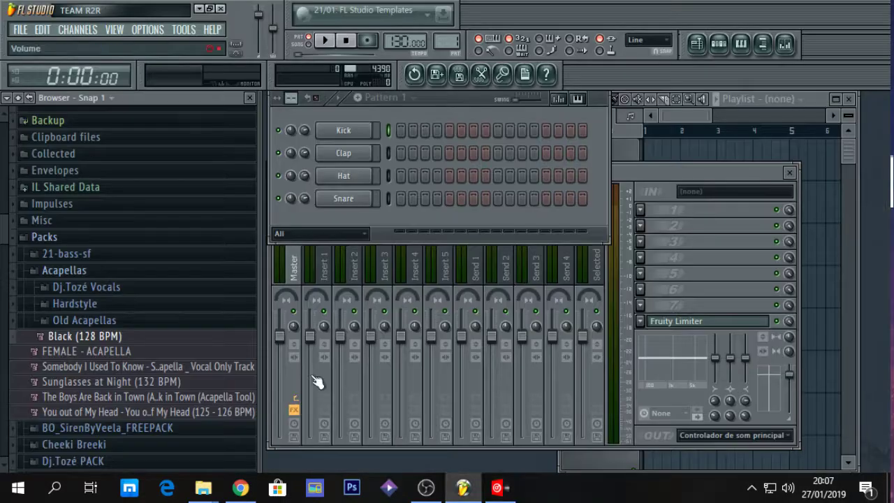
# Preview FEMALE - ACAPELLA and load the Somebody I Used To Know vocal-only track onto VirtualDJ's deck A.
pyautogui.moveTo(82, 352); pyautogui.dragTo(102, 351)
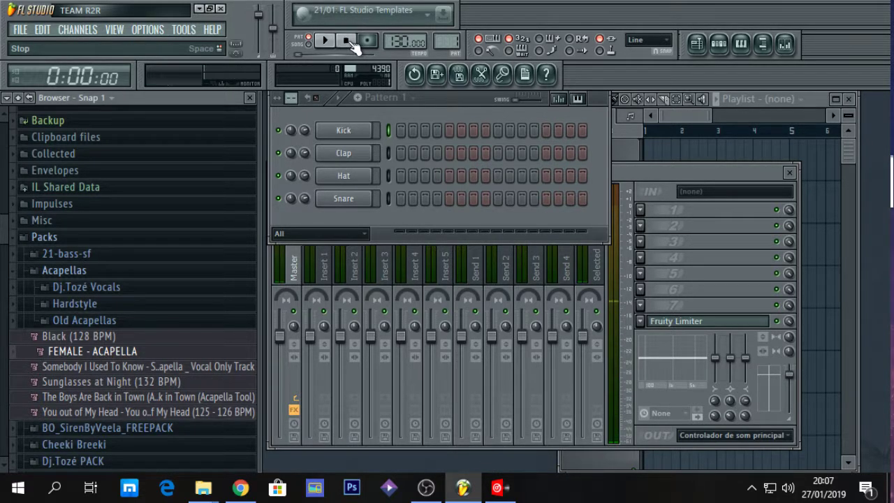
pyautogui.click(88, 367)
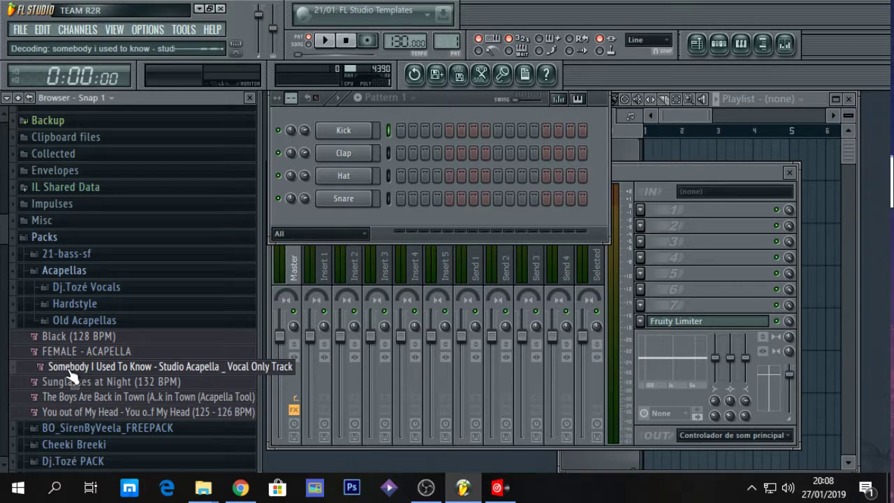
pyautogui.moveTo(68, 377); pyautogui.dragTo(266, 252)
# Play the Somebody I Used To Know acapella from further into the track, pause it, and switch back to FL Studio.
pyautogui.click(265, 246)
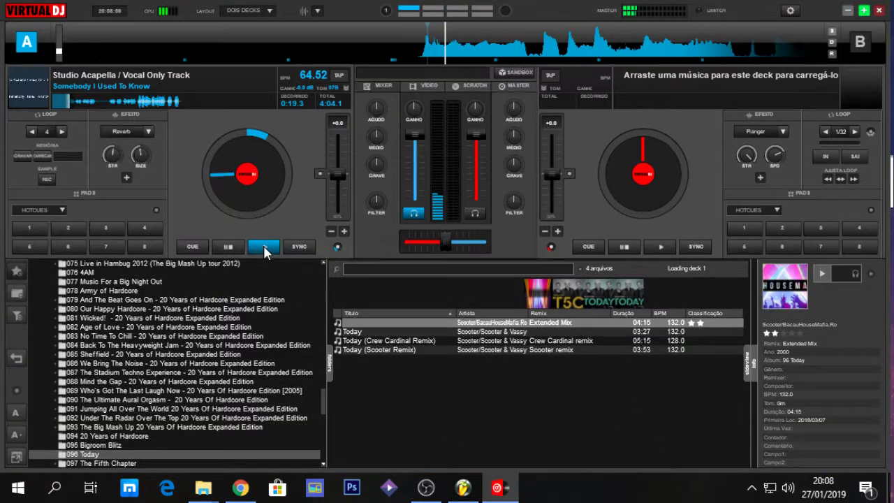
pyautogui.click(148, 97)
pyautogui.click(228, 246)
pyautogui.click(493, 497)
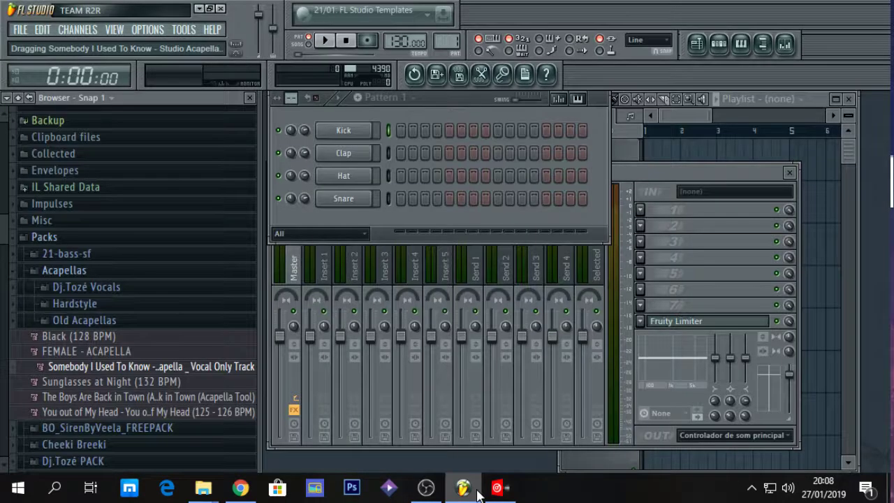
# Expand the Old Acapellas folder, preview both Glee - Mamma Mia acapella versions, and stop the playback.
pyautogui.click(66, 319)
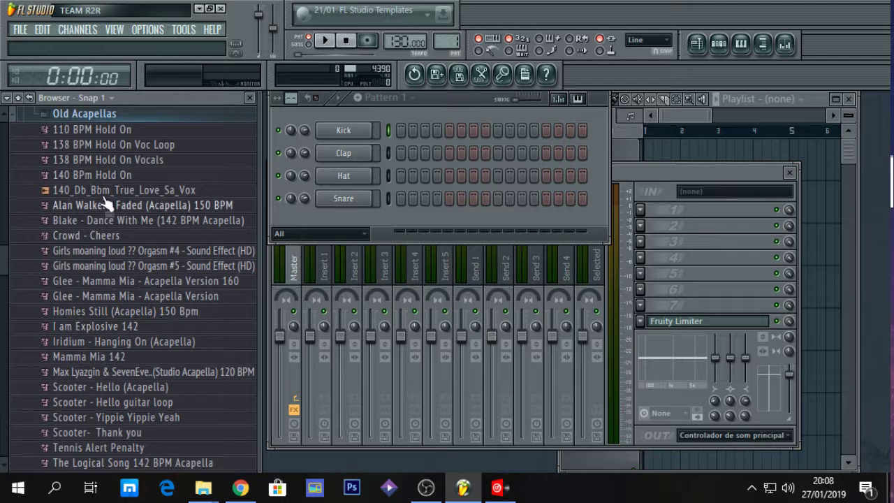
pyautogui.click(130, 285)
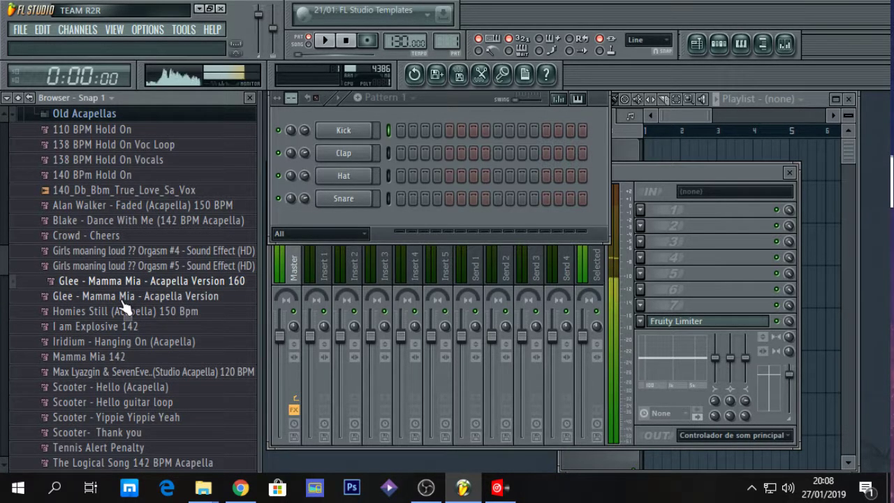
pyautogui.click(121, 302)
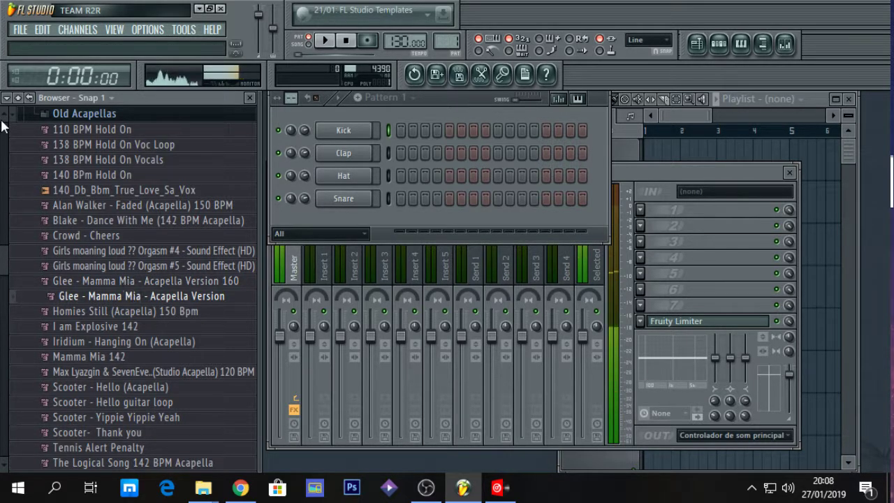
pyautogui.scroll(1, 6, 115)
pyautogui.scroll(3, 6, 116)
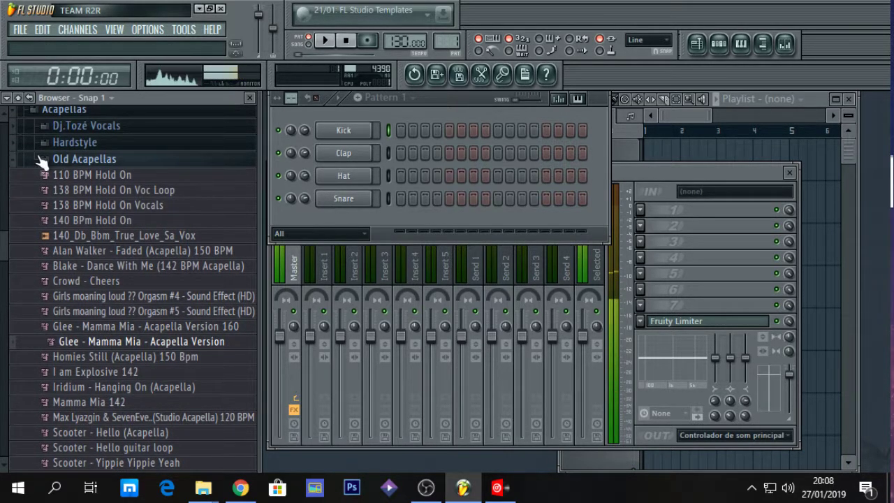
pyautogui.click(345, 39)
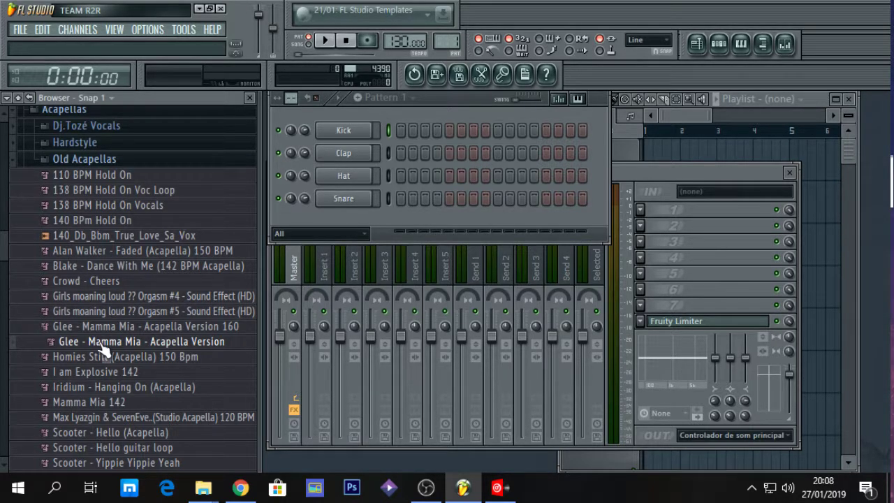
# Load Glee - Mamma Mia - Acapella Version onto VirtualDJ's deck A and pause its playback.
pyautogui.moveTo(86, 351); pyautogui.dragTo(256, 203)
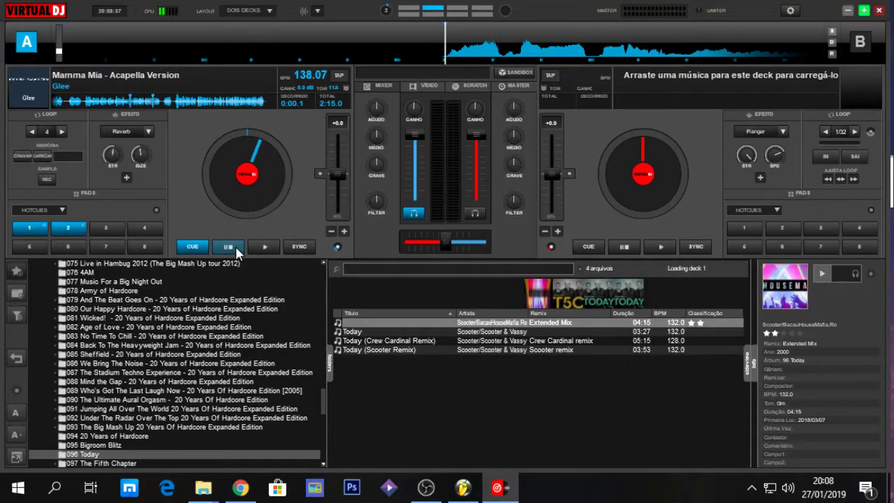
pyautogui.click(426, 488)
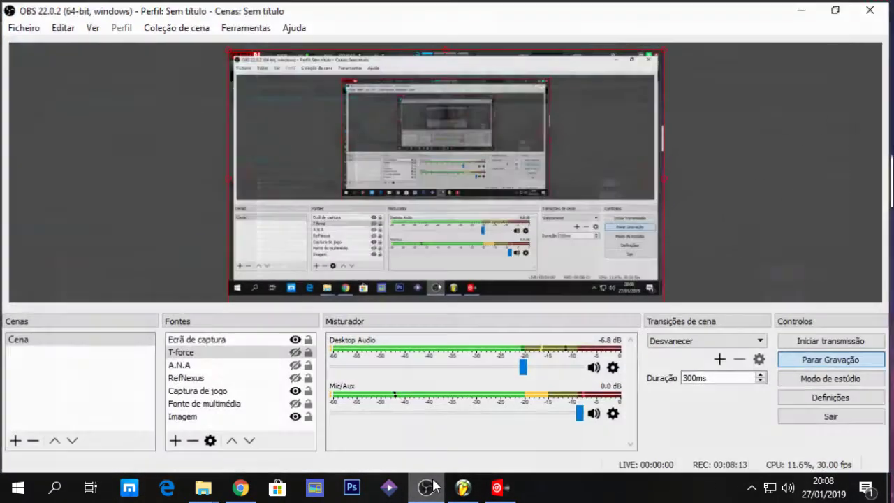
pyautogui.click(464, 488)
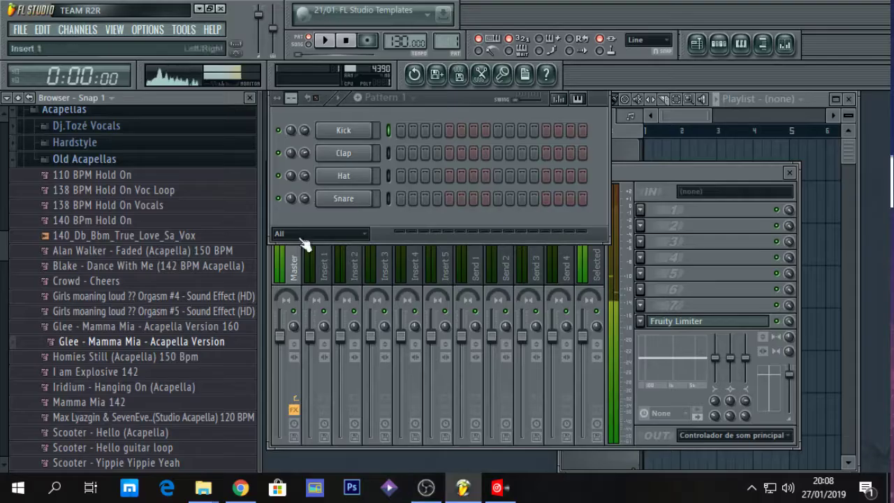
pyautogui.click(496, 487)
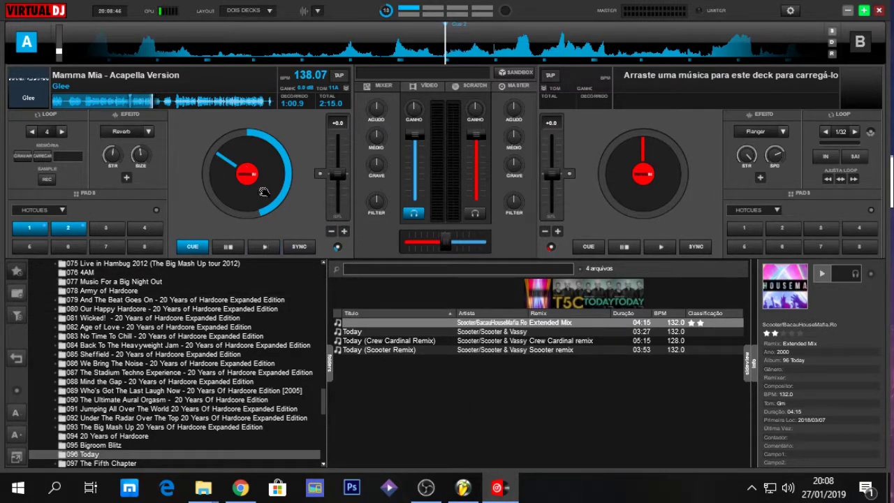
pyautogui.click(228, 247)
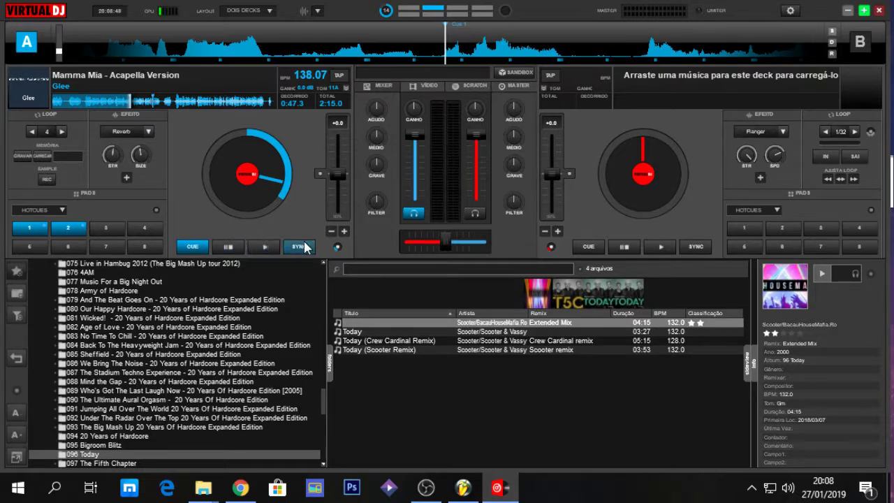
# Load Dusty Vinyl from the 027 Sheffield folder onto deck B and reset that deck's pitch.
pyautogui.moveTo(325, 389); pyautogui.dragTo(317, 326)
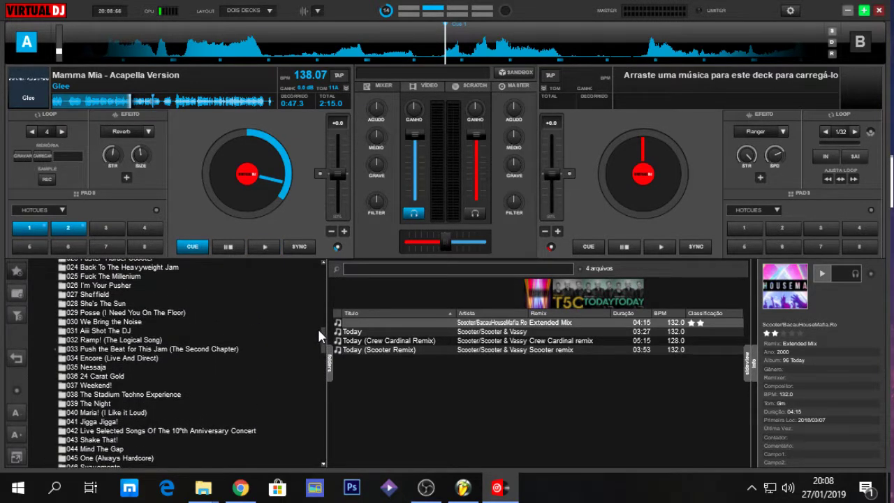
pyautogui.click(101, 305)
pyautogui.click(98, 297)
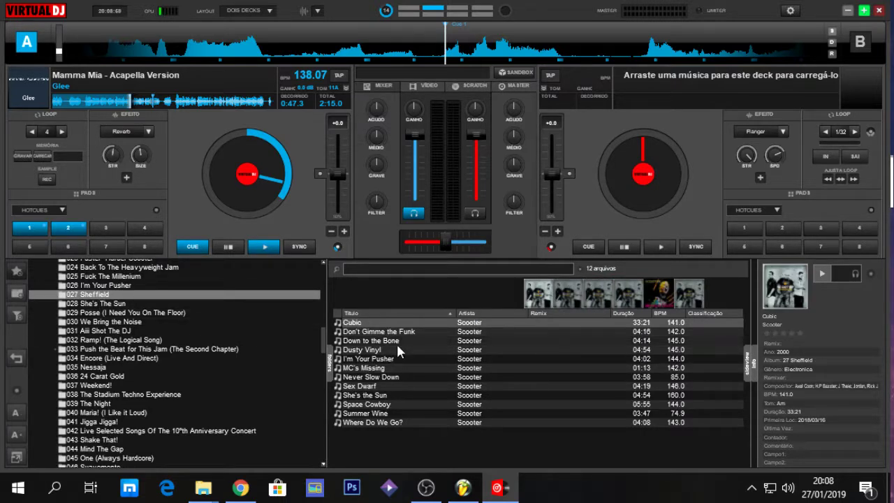
pyautogui.moveTo(395, 352); pyautogui.dragTo(688, 175)
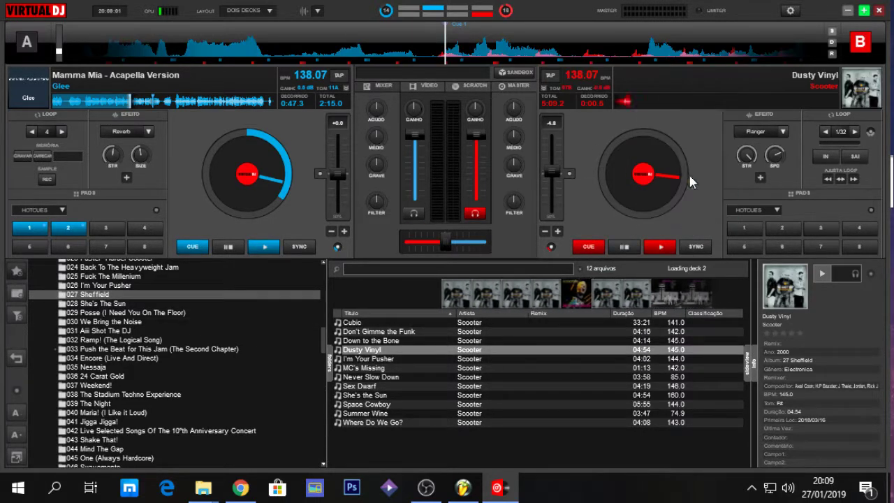
pyautogui.click(561, 171)
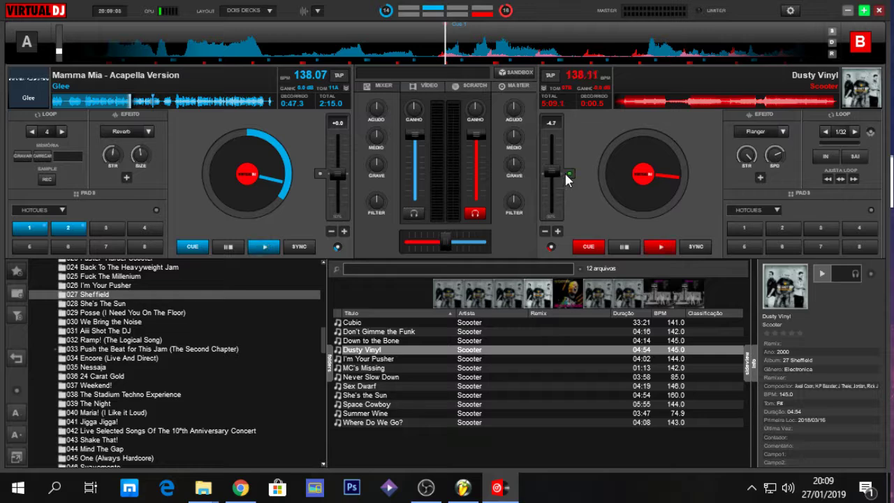
# Sync deck A to deck B, play Mamma Mia sped up to 164.74 BPM, stop and reset the pitch, and return to FL Studio.
pyautogui.click(300, 247)
pyautogui.click(265, 246)
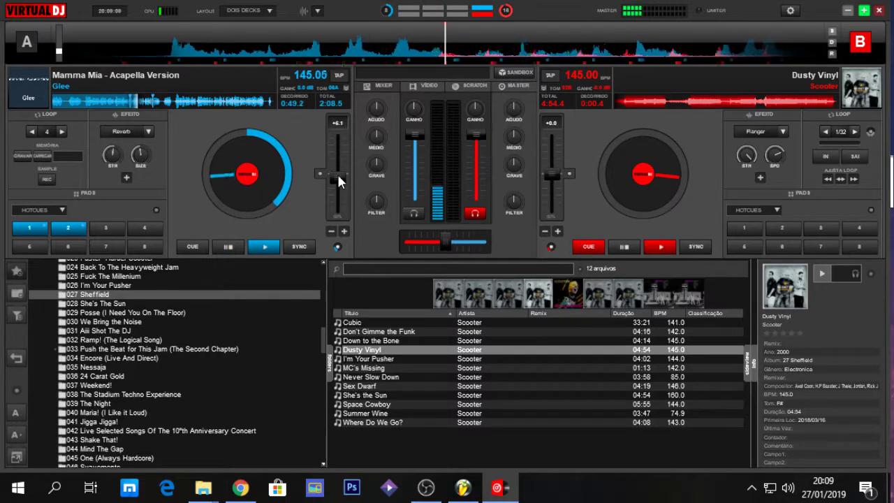
pyautogui.moveTo(338, 178); pyautogui.dragTo(335, 184)
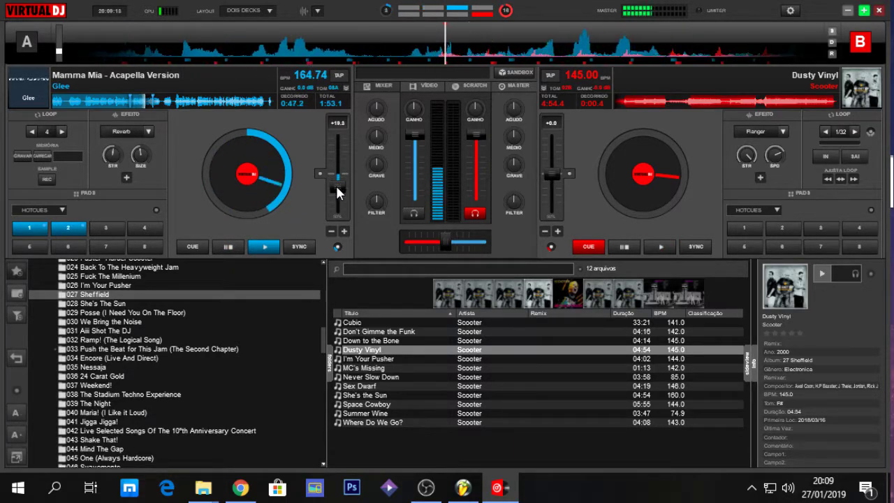
pyautogui.click(242, 246)
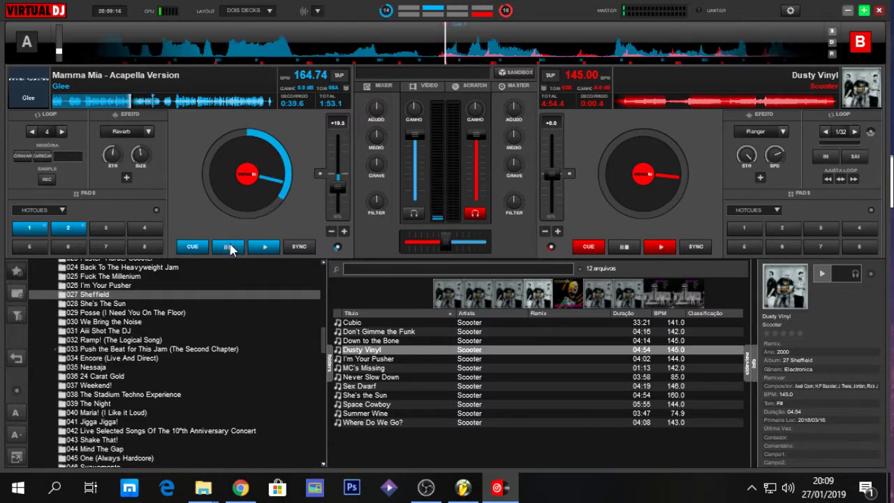
pyautogui.click(321, 173)
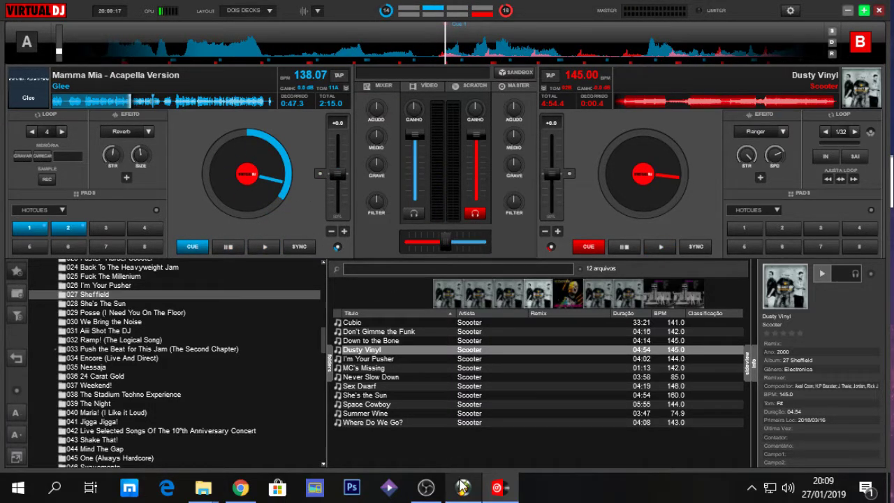
pyautogui.click(462, 488)
pyautogui.moveTo(209, 343); pyautogui.dragTo(158, 348)
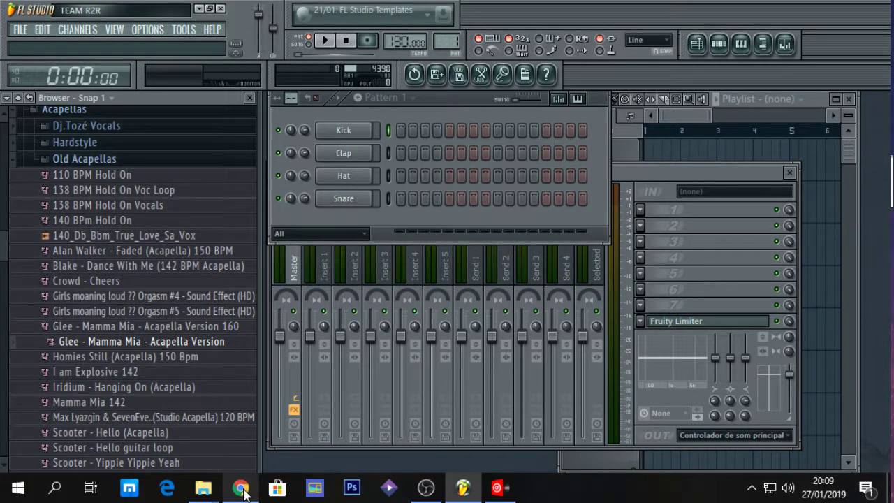
# Switch to Chrome, go to youtube.com, and search for "Glee mama mia acapella".
pyautogui.click(241, 419)
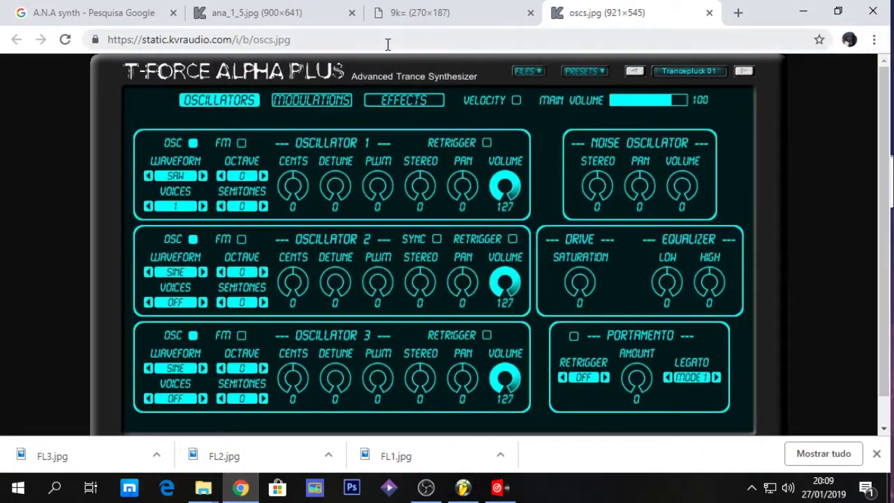
pyautogui.click(384, 40)
pyautogui.write('youtube.com')
pyautogui.press('Return')
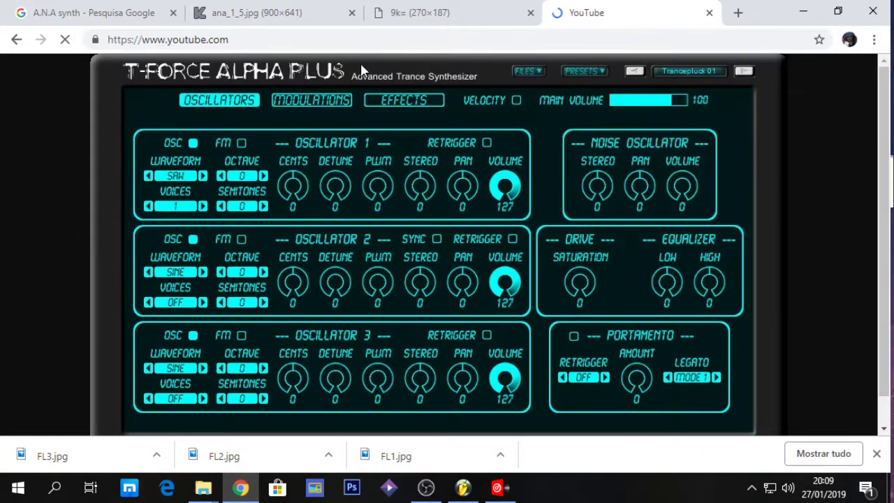
pyautogui.click(309, 79)
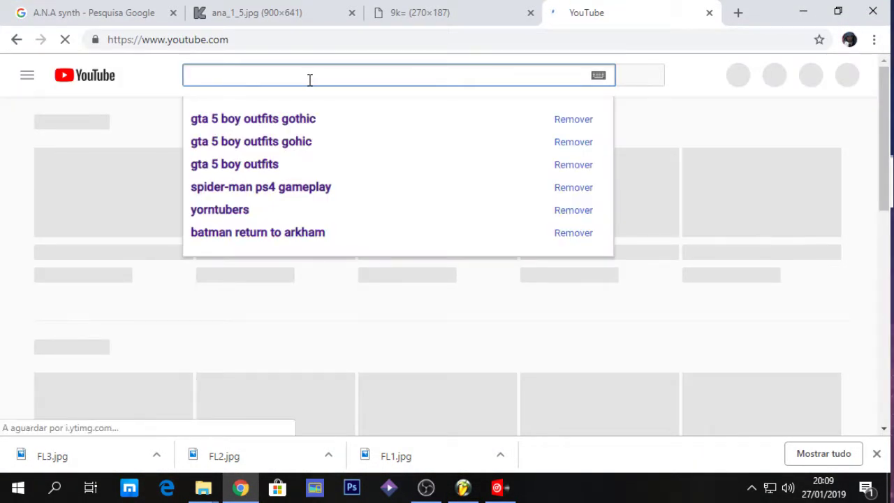
pyautogui.write('Glee m')
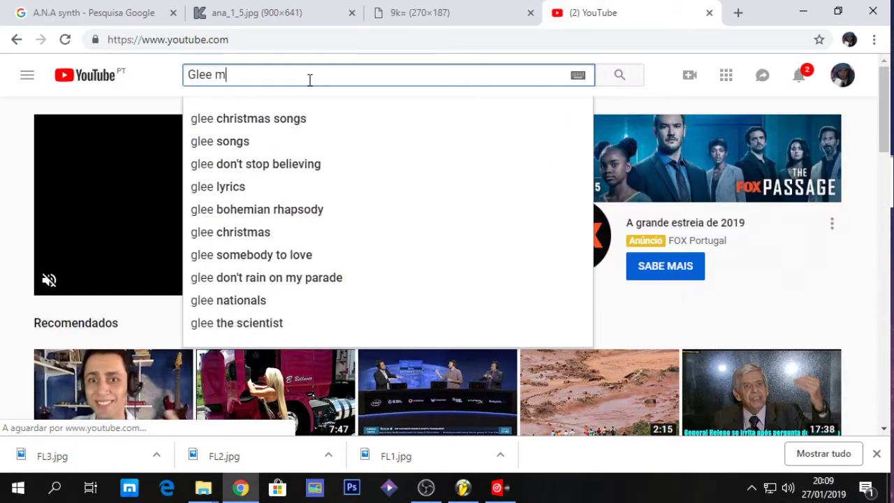
pyautogui.write('ama mia acapel')
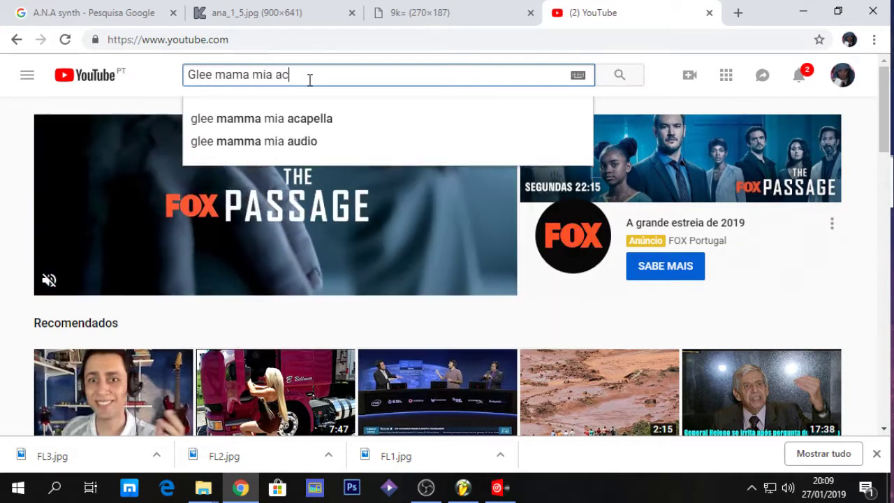
pyautogui.write('la')
pyautogui.press('Return')
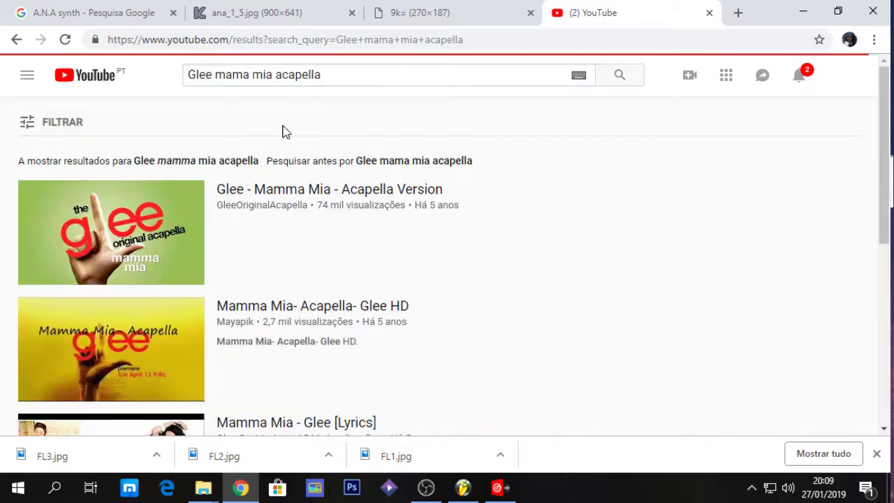
# Open the Glee - Mamma Mia - Acapella Version video, mute it, cut its link from the address, and close the page.
pyautogui.click(282, 194)
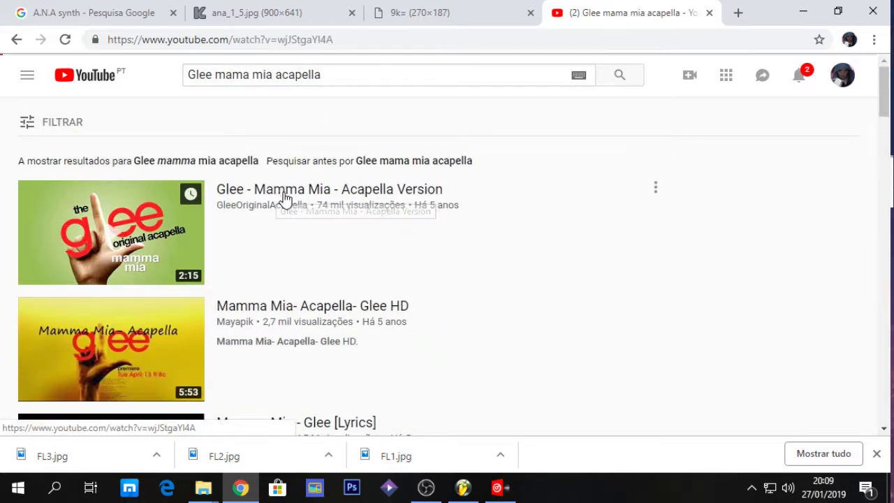
pyautogui.click(119, 373)
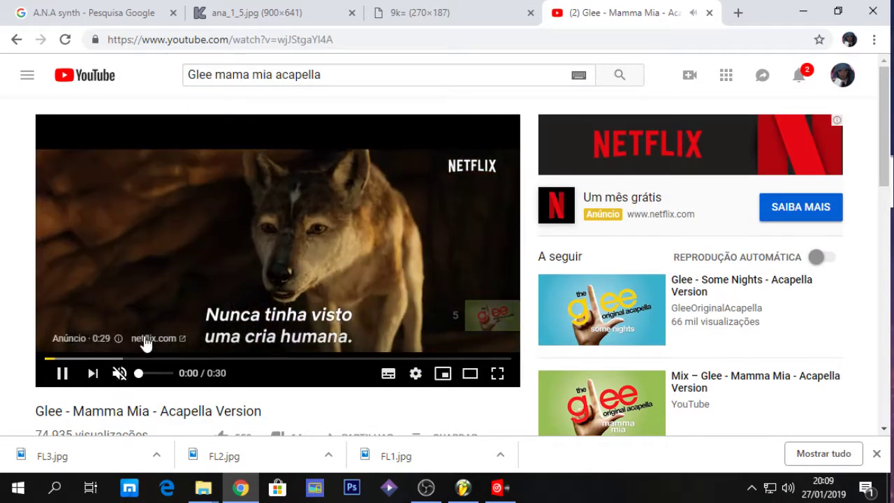
pyautogui.click(255, 41)
pyautogui.press('BackSpace')
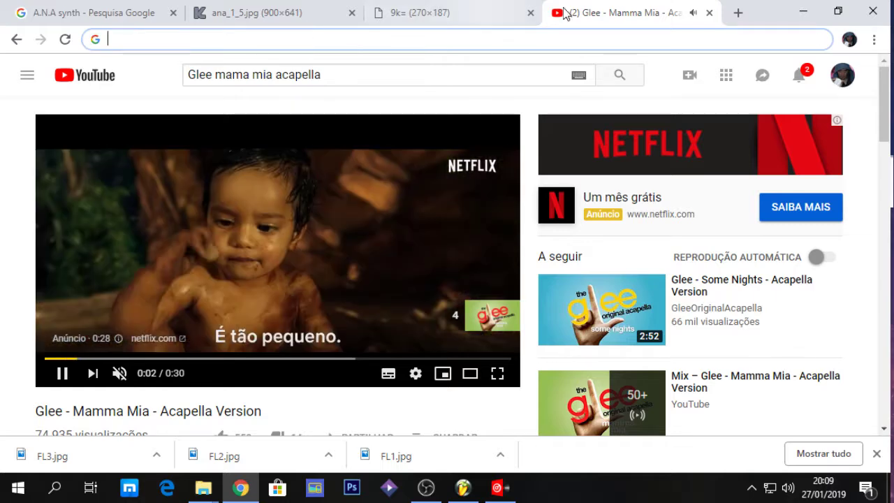
pyautogui.click(710, 12)
# Search Google for "you to mp3" and open the convert2mp3.net converter site.
pyautogui.click(571, 40)
pyautogui.write('you')
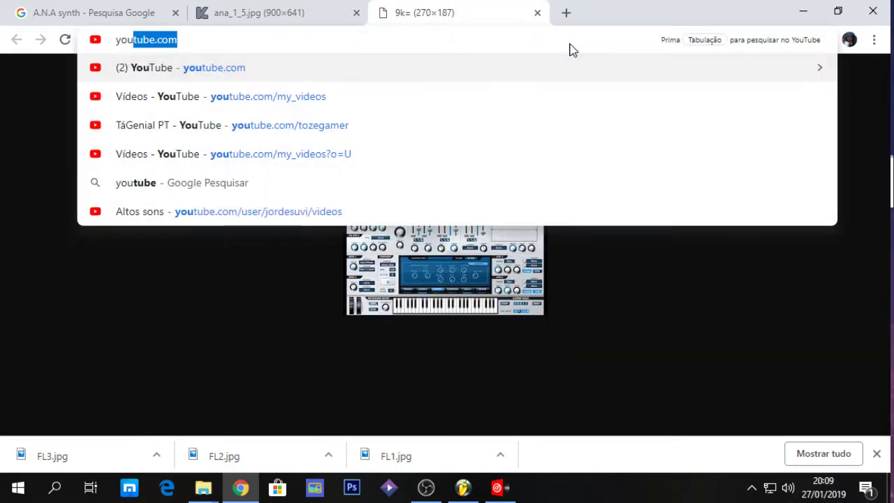
pyautogui.write(' to mp3')
pyautogui.press('Return')
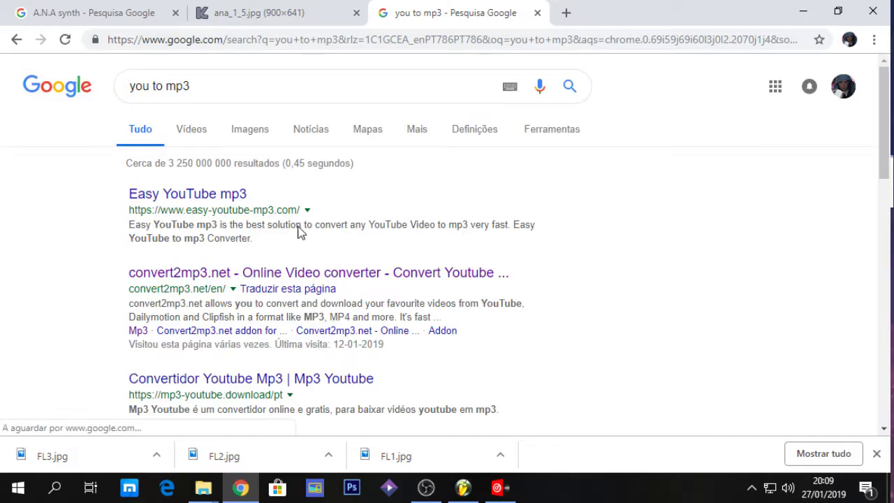
pyautogui.click(202, 274)
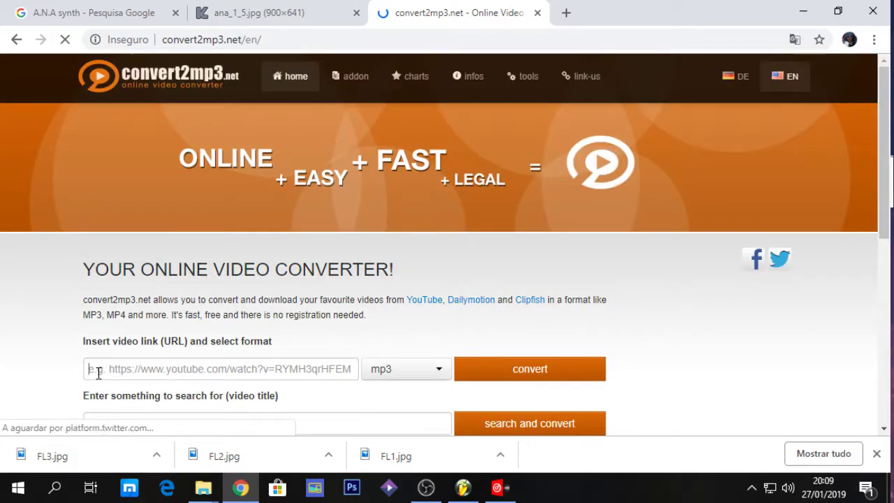
# Paste the YouTube video link into the converter, start the mp3 conversion, and close the advertising page.
pyautogui.click(98, 372)
pyautogui.write('https://www.youtube.com/watch?v=ej39gaYi4A')
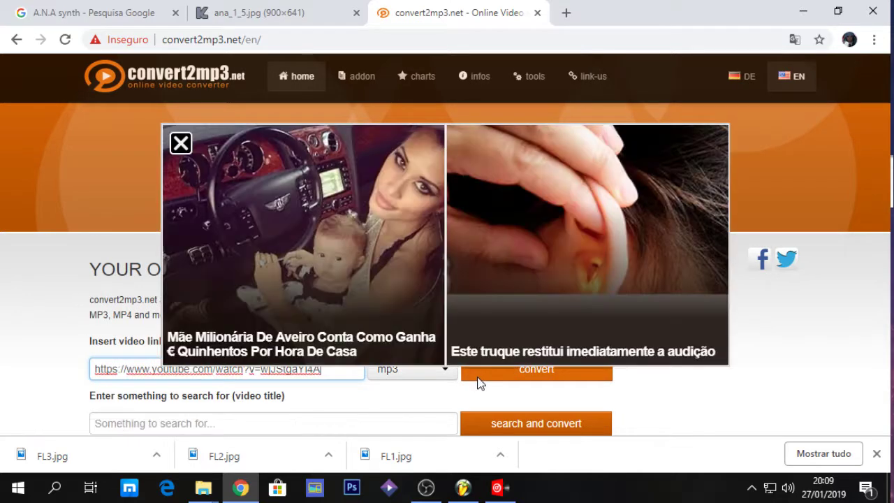
pyautogui.click(475, 383)
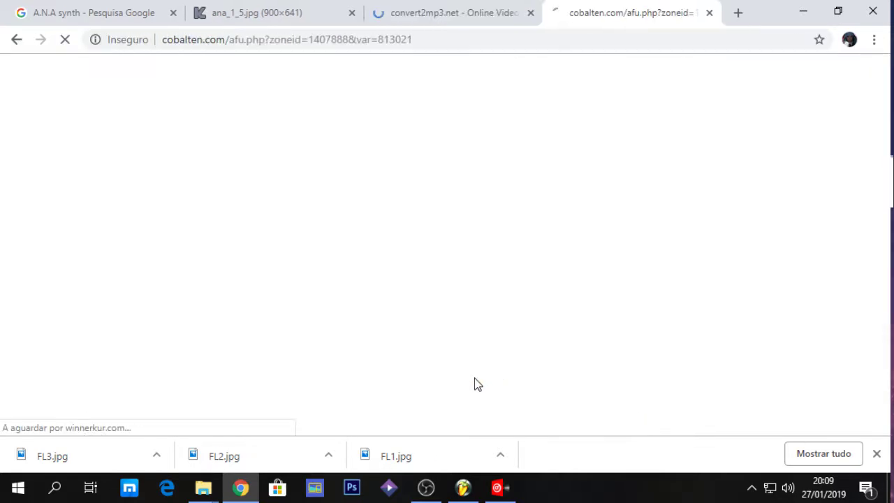
pyautogui.click(710, 13)
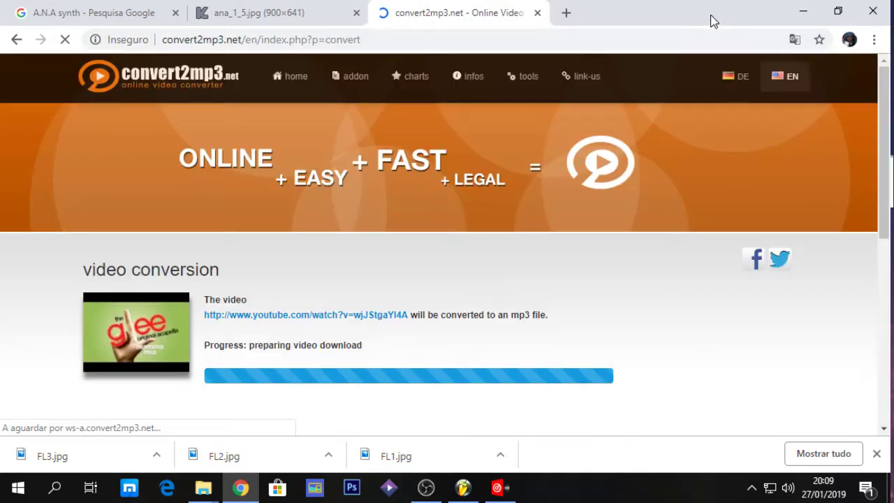
# Glance at FL Studio during the conversion, return to Chrome, deny the site's notification request, and dismiss the old downloads list.
pyautogui.click(463, 489)
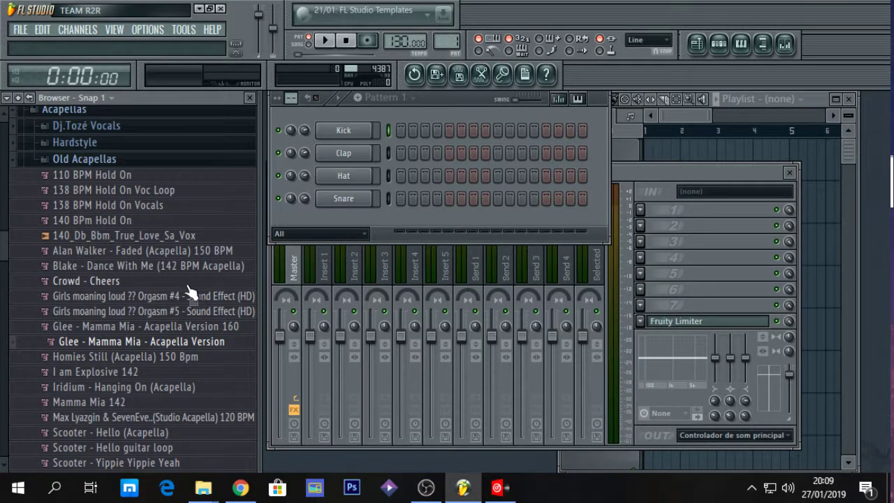
pyautogui.click(240, 488)
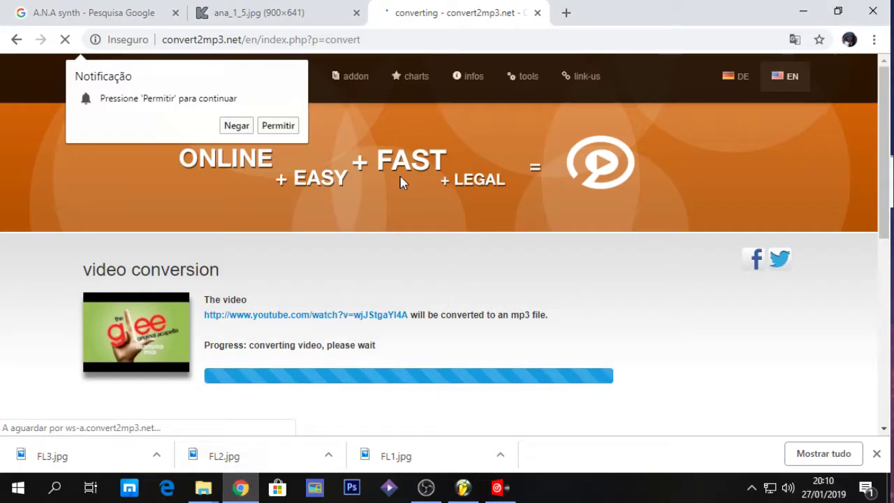
pyautogui.click(236, 125)
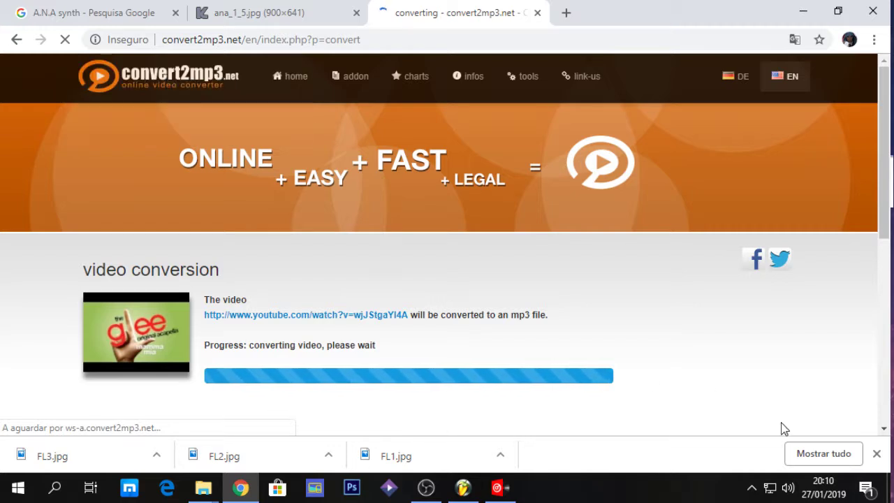
pyautogui.click(878, 454)
# Accept the tags Glee and Mamma Mia - Acapella Version, download the converted mp3, and close the converter page.
pyautogui.scroll(-2, 854, 293)
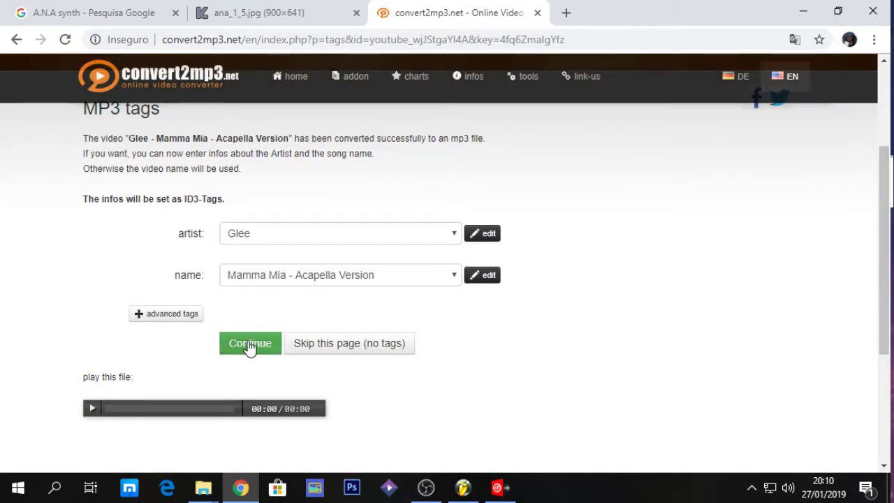
pyautogui.click(249, 345)
pyautogui.click(235, 415)
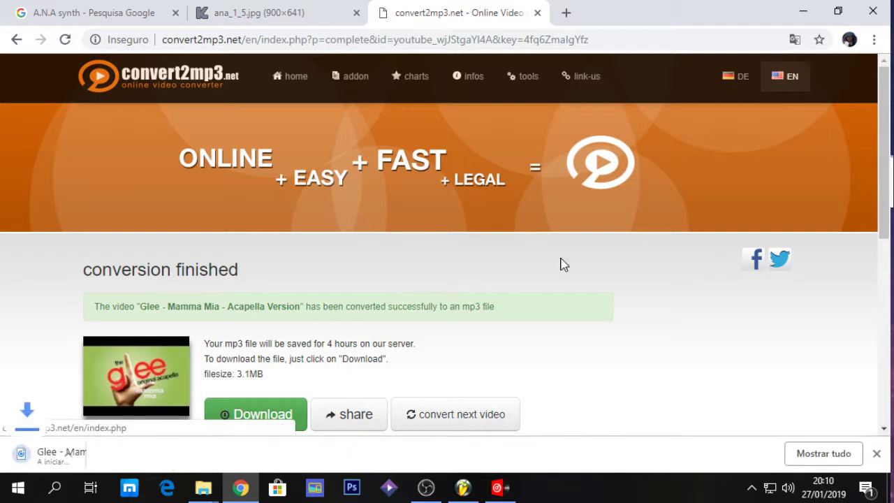
pyautogui.click(537, 12)
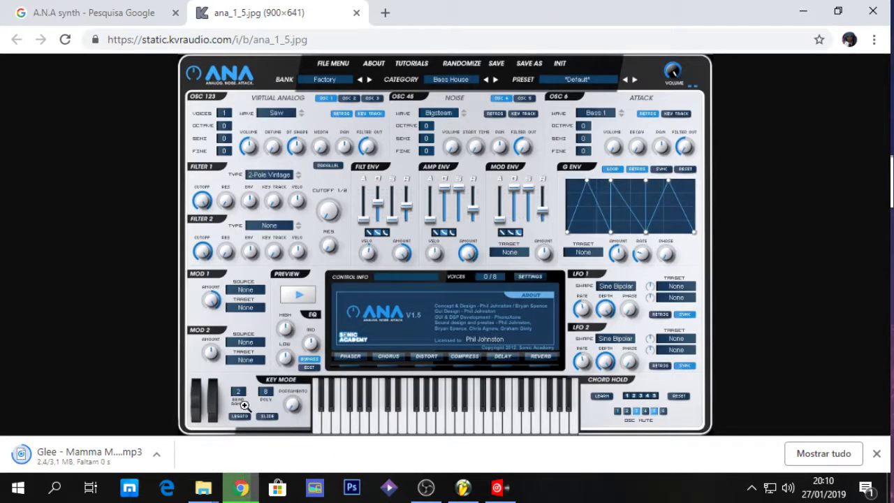
# Load the downloaded Glee - Mamma Mia mp3 onto deck A in VirtualDJ, preview it from about 0:47, and stop playback.
pyautogui.moveTo(70, 453); pyautogui.dragTo(269, 159)
pyautogui.click(265, 247)
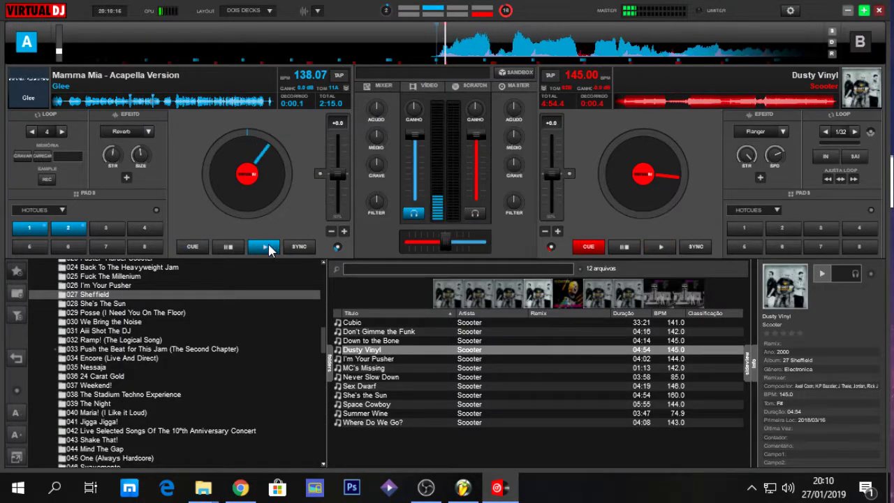
pyautogui.click(130, 102)
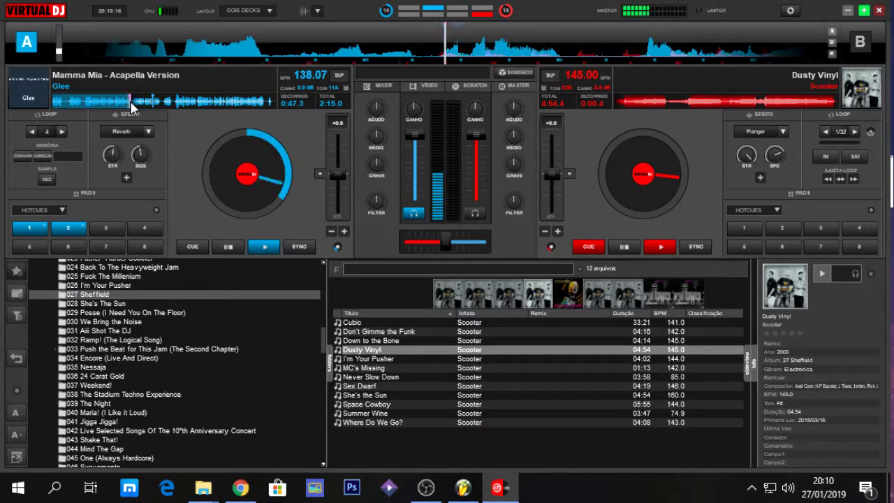
pyautogui.click(226, 248)
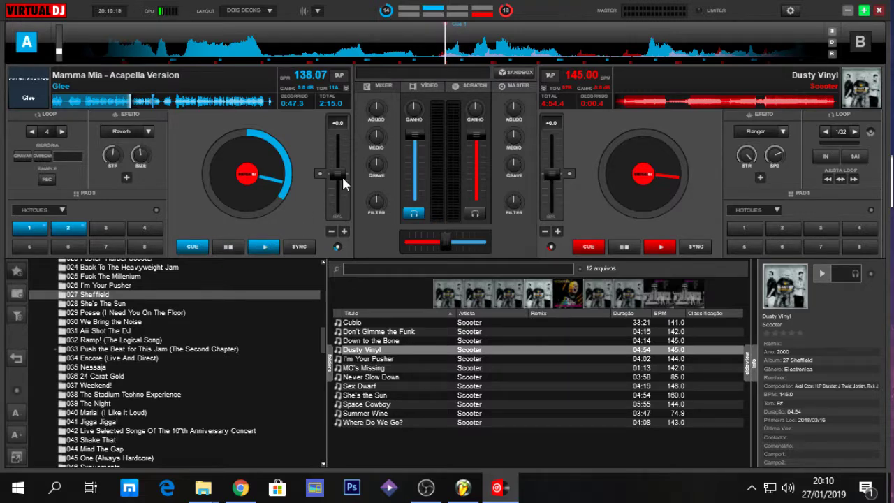
# Set the Mamma Mia acapella's BPM to 120 in the BPM editor and close the editor.
pyautogui.click(318, 72)
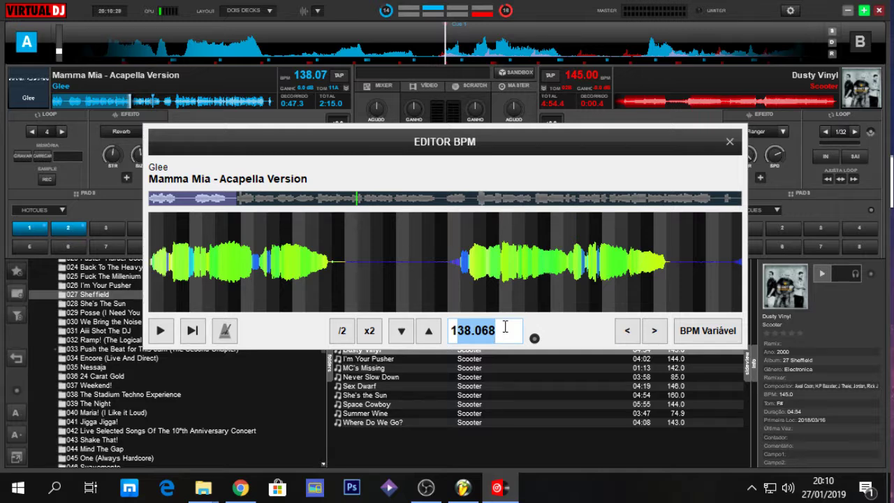
pyautogui.write('120')
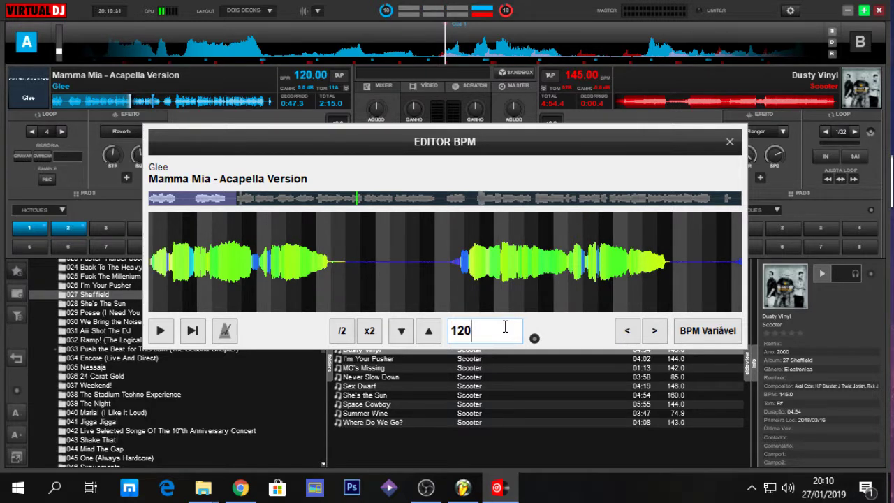
pyautogui.click(729, 142)
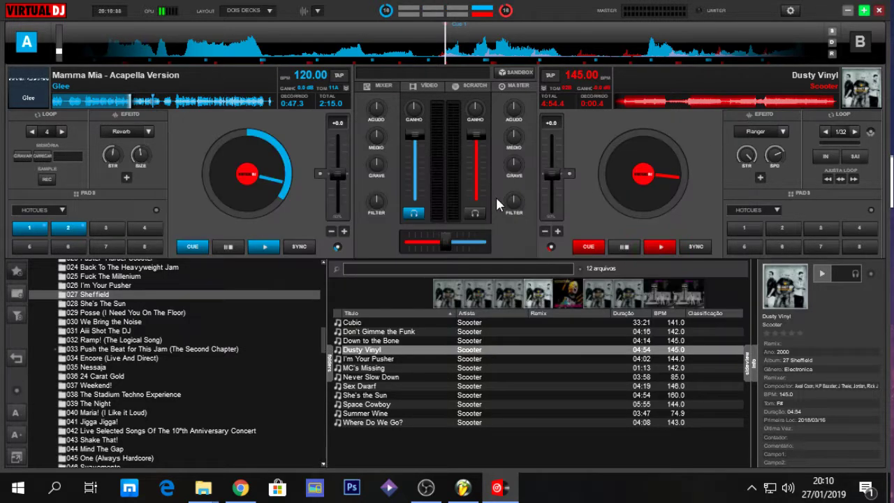
# Sync deck A's acapella to the Dusty Vinyl track's tempo and play a short passage to check it.
pyautogui.click(297, 247)
pyautogui.click(272, 246)
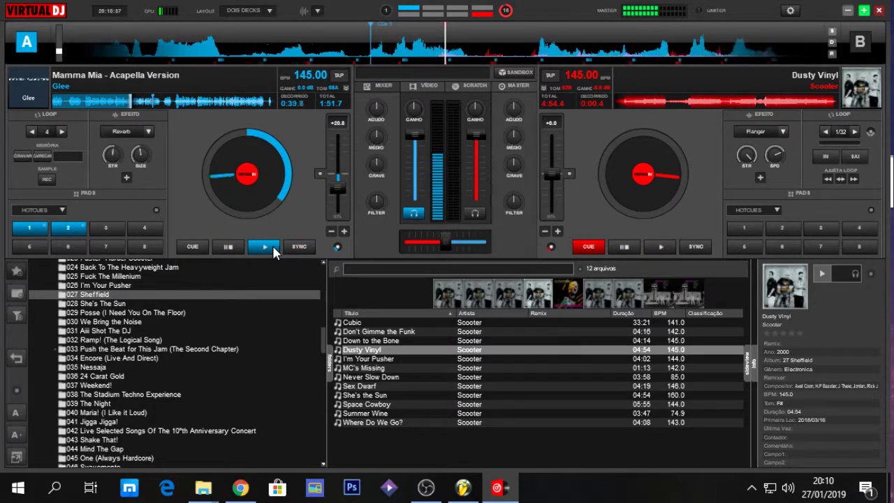
pyautogui.click(227, 242)
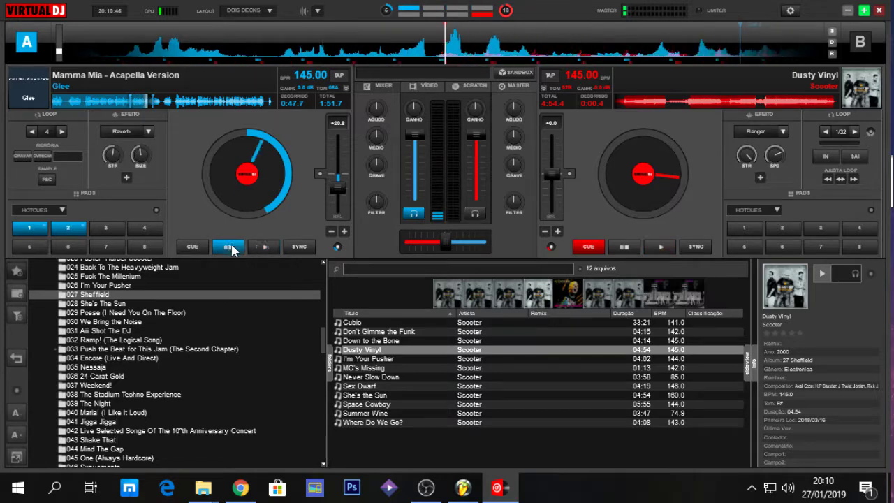
# Record a short passage of the synced acapella with the master mix recorder.
pyautogui.click(518, 92)
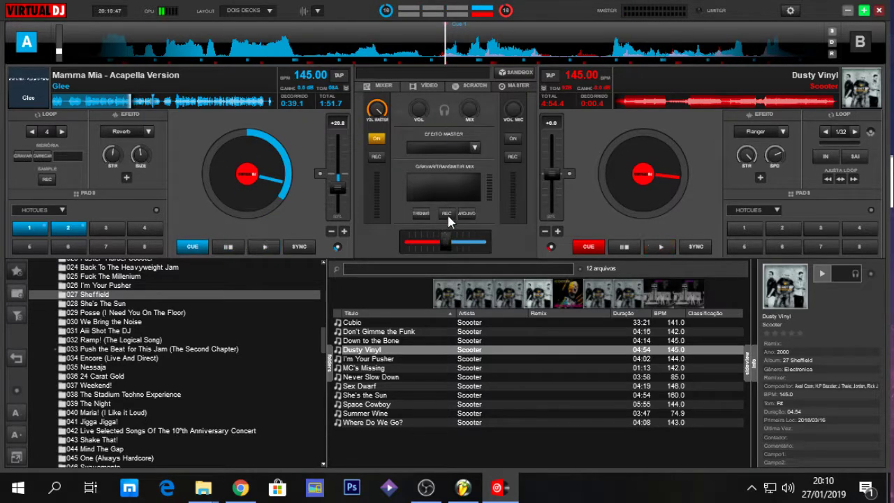
pyautogui.click(447, 213)
pyautogui.click(266, 248)
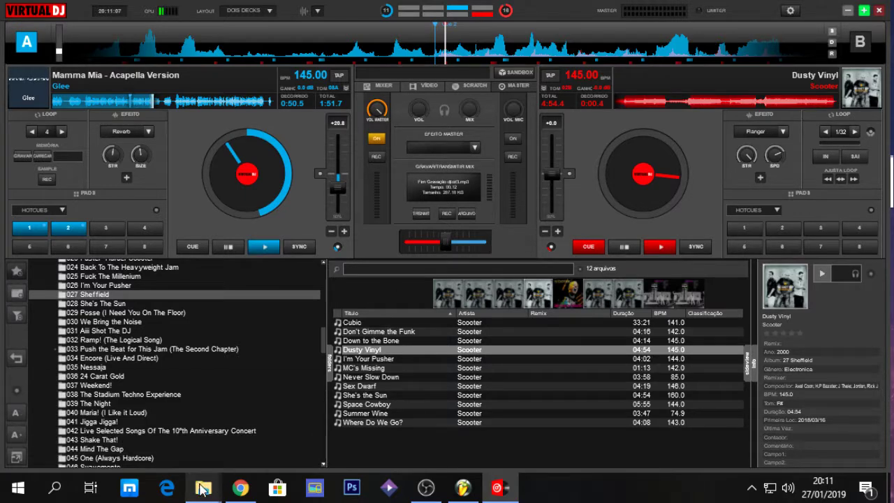
# Switch to File Explorer and copy the recorded djtoz3 file from the Documents folder.
pyautogui.moveTo(202, 487)
pyautogui.click(257, 434)
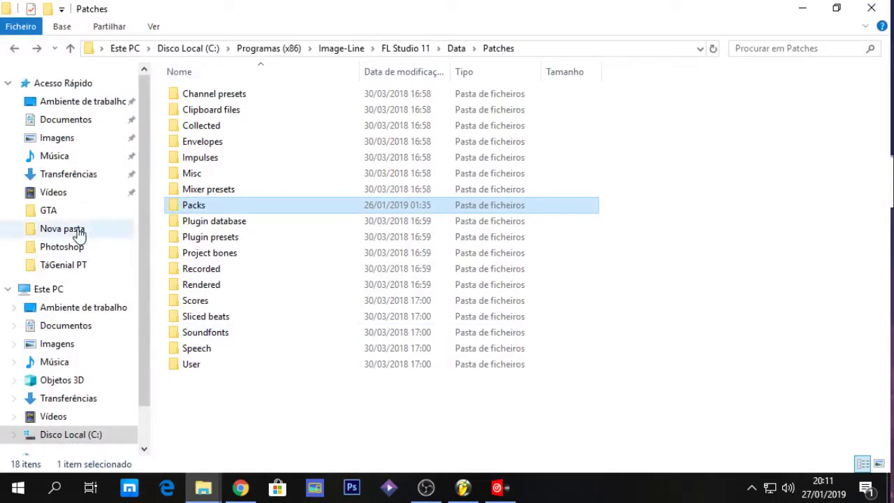
pyautogui.click(70, 120)
pyautogui.scroll(-5, 847, 329)
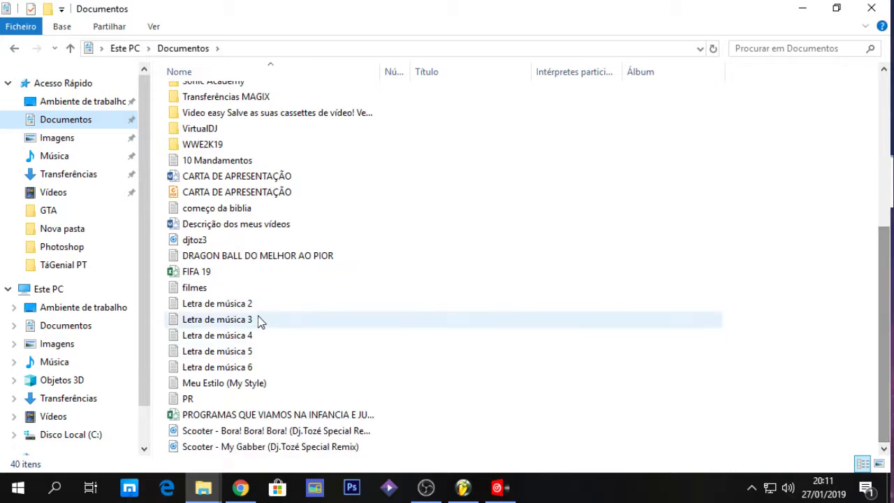
pyautogui.click(198, 242)
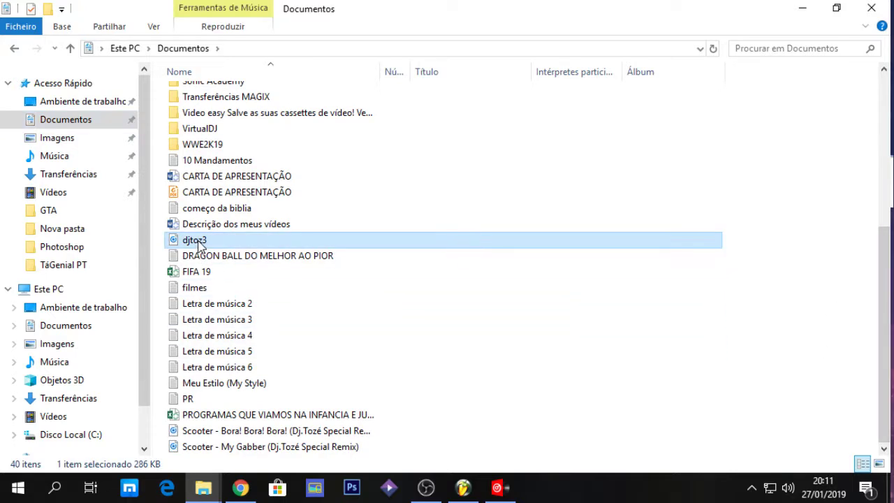
# Paste the recording into the Acapellas folder inside FL Studio 11's Patches\Packs directory.
pyautogui.click(14, 48)
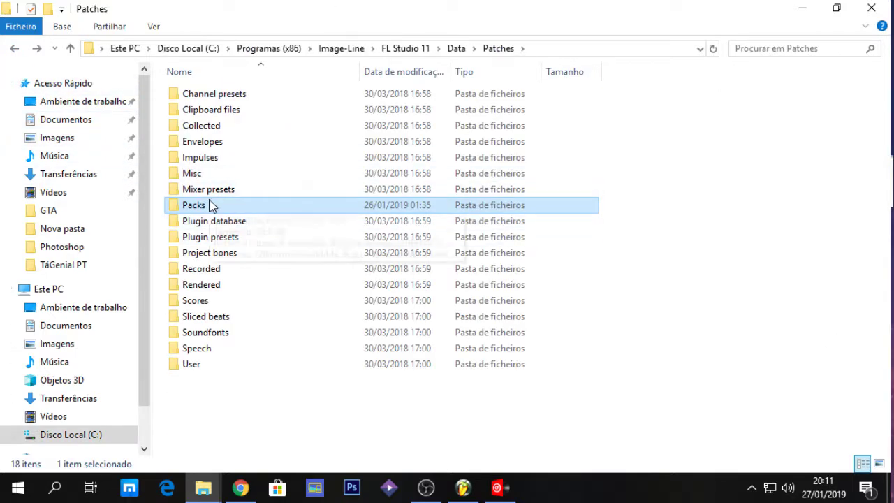
pyautogui.doubleClick(230, 206)
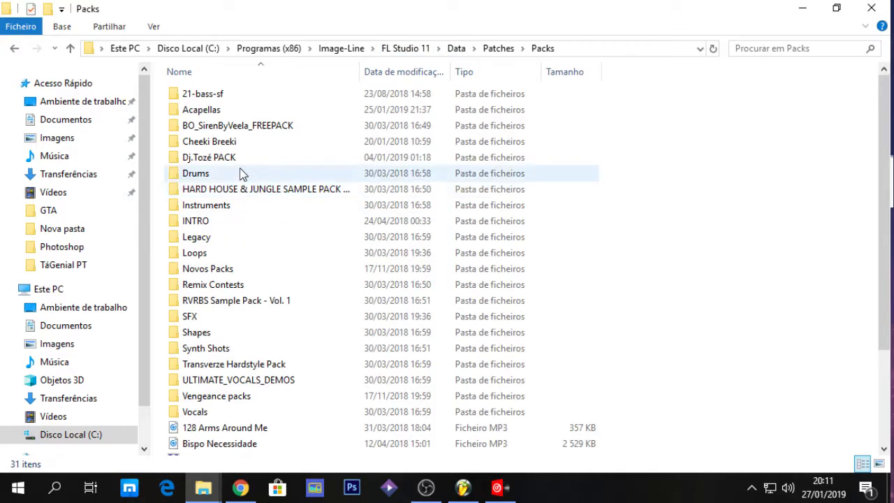
pyautogui.doubleClick(229, 112)
pyautogui.hotkey('ctrl', 'v')
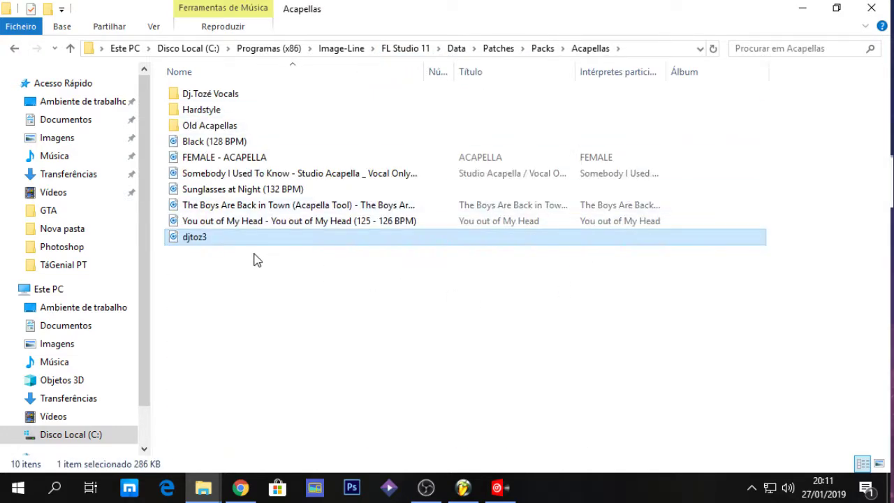
# Rename the pasted recording as Mama Mia 145 BPM.
pyautogui.click(203, 237)
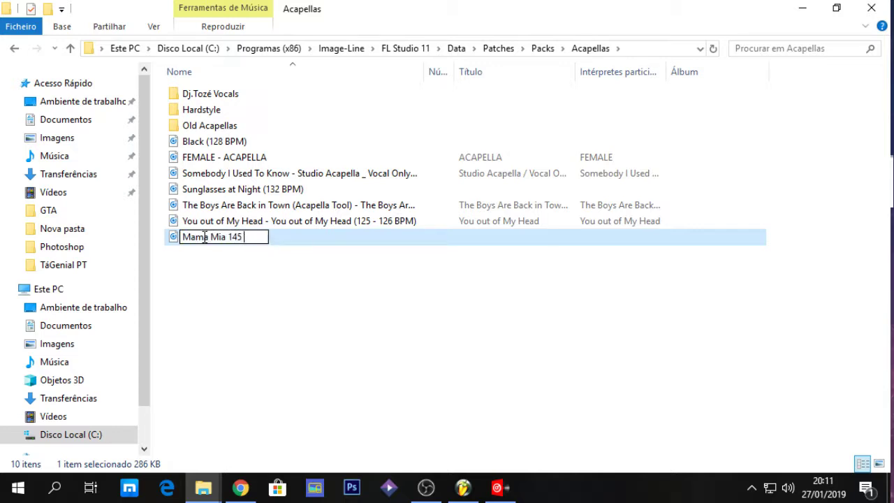
pyautogui.write('Mama Mia 145 BPM')
pyautogui.press('Return')
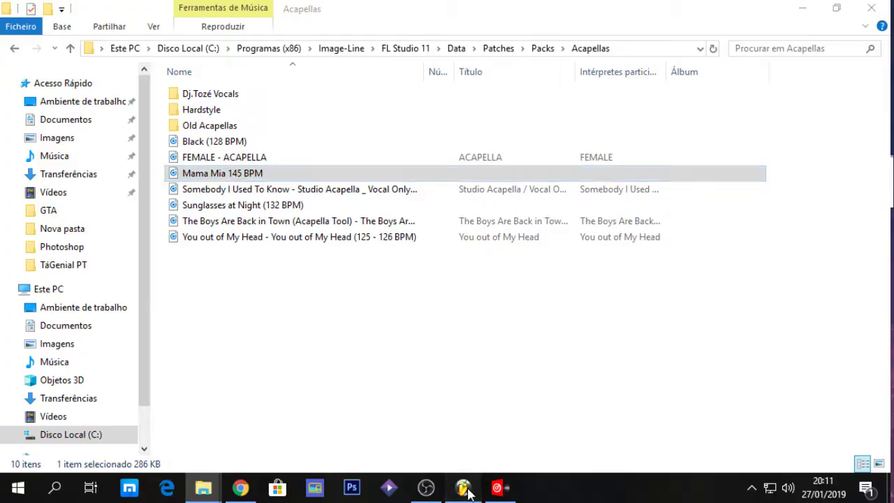
# Switch to FL Studio and browse the Acapellas folder, previewing a vocal part from Amo-te (Sob. Fogo) (Single Version).
pyautogui.click(463, 487)
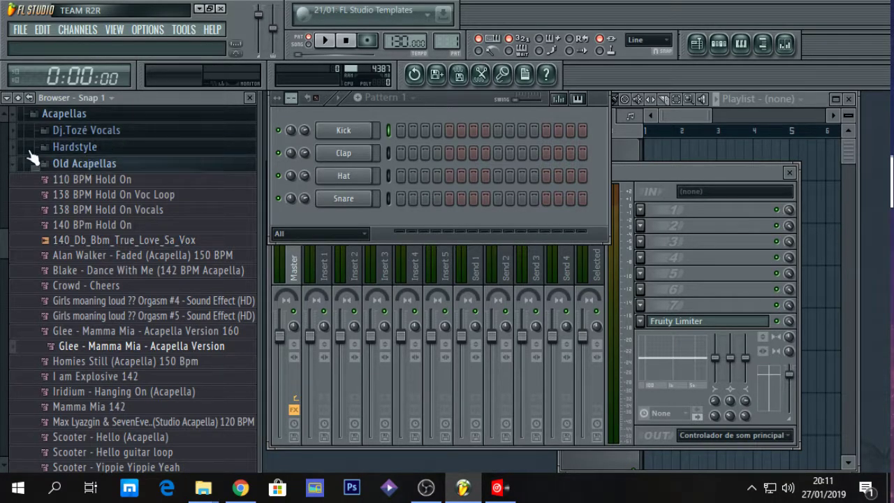
pyautogui.click(66, 163)
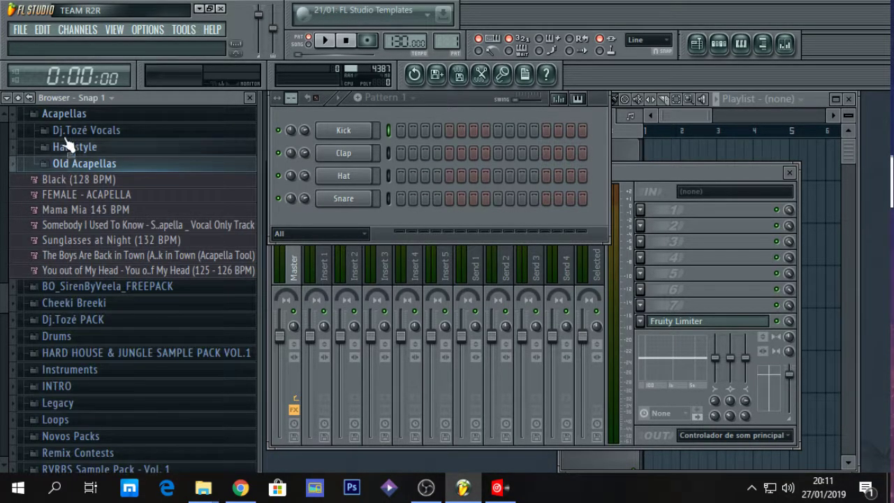
pyautogui.click(68, 132)
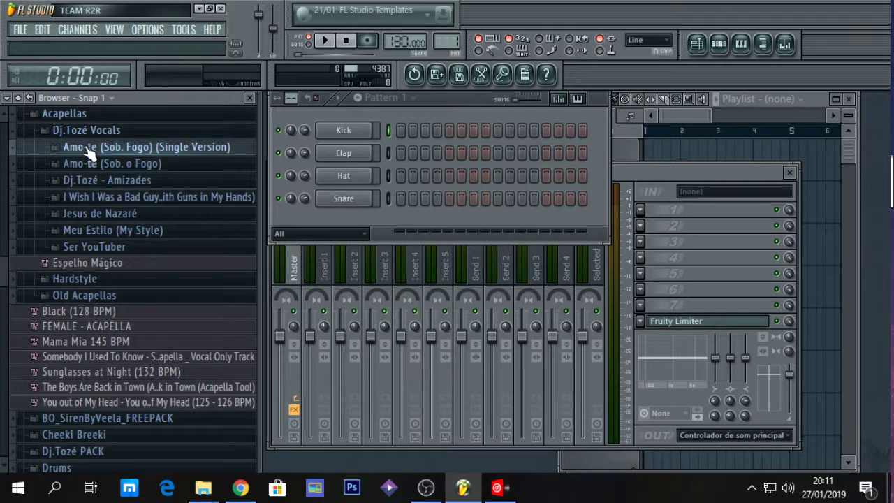
pyautogui.click(88, 146)
pyautogui.click(86, 196)
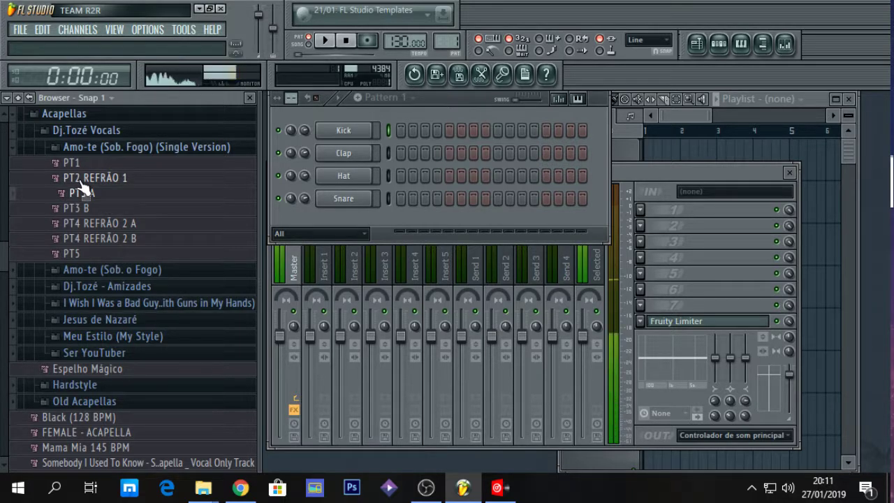
pyautogui.click(87, 146)
pyautogui.click(66, 116)
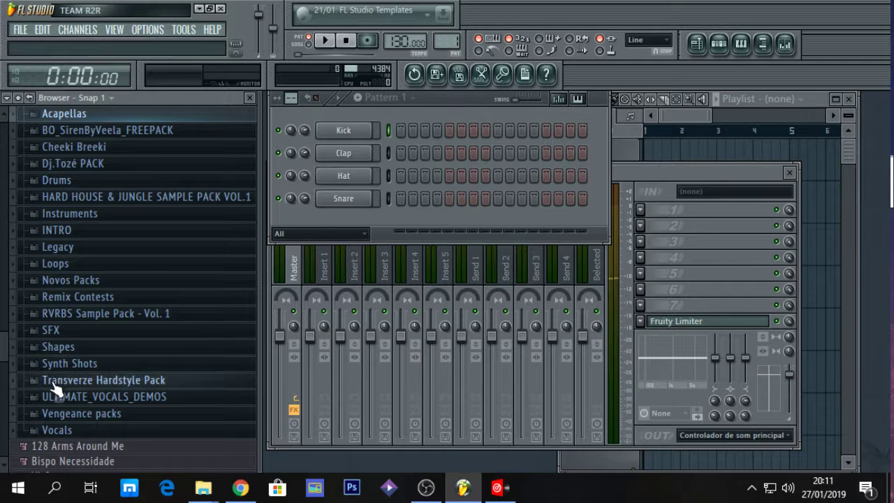
# Browse the sample packs in Dj.Tozé PACK and in Novos Packs, including Vengeance Essential Clubsounds Vol.4.
pyautogui.click(81, 164)
pyautogui.click(88, 168)
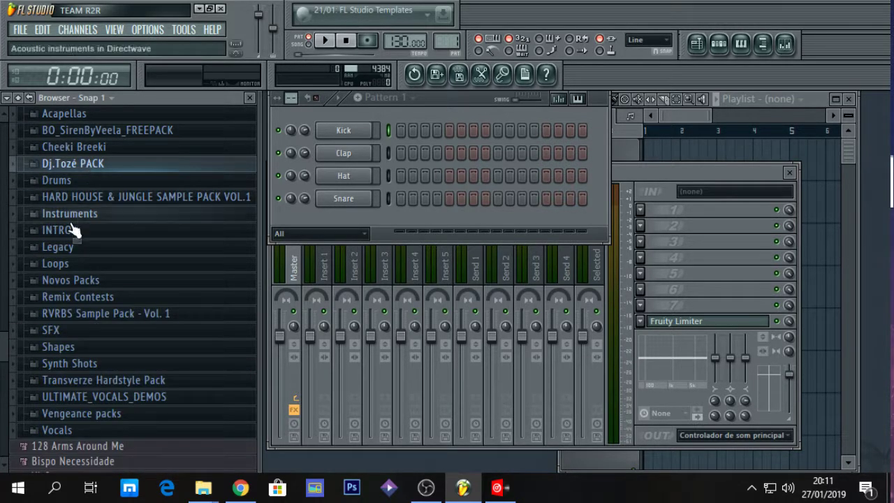
pyautogui.click(81, 282)
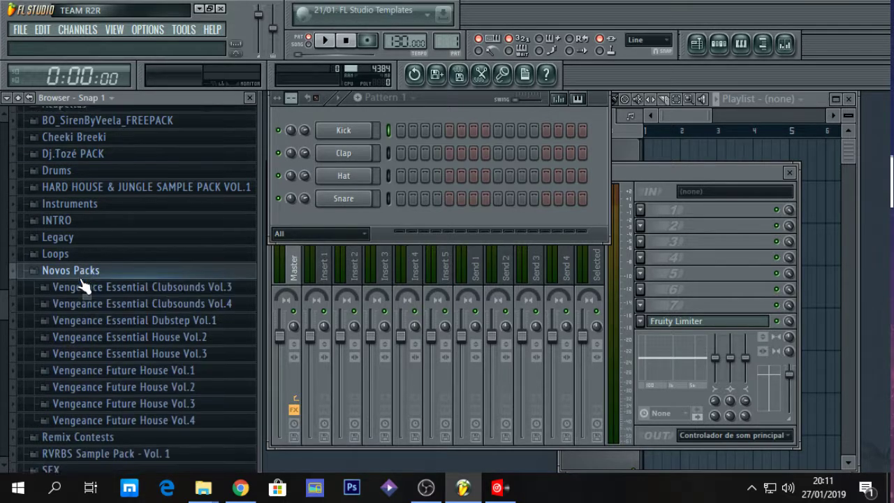
pyautogui.click(88, 307)
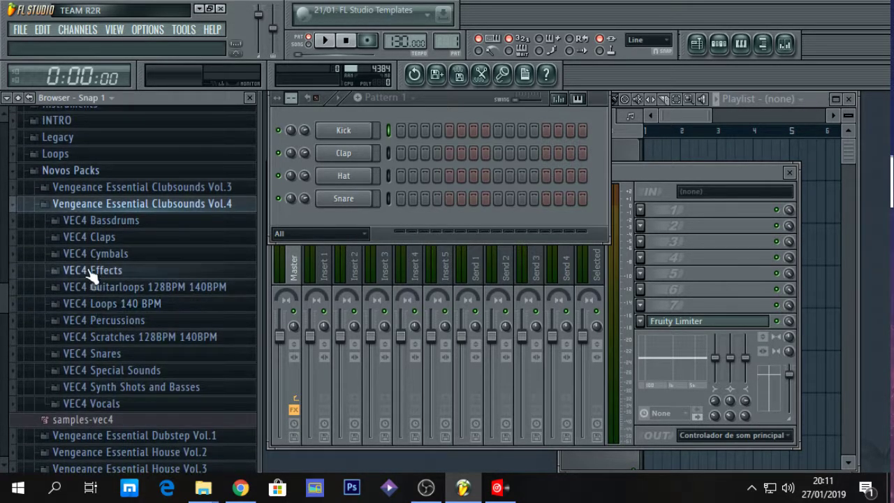
pyautogui.click(128, 206)
# Set the project tempo to 145 BPM and open the Kick channel's settings.
pyautogui.click(470, 94)
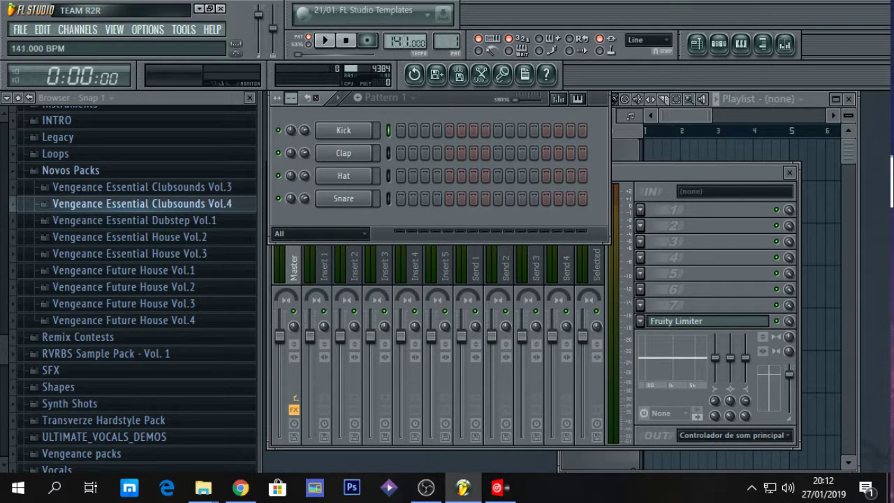
pyautogui.click(346, 132)
# Place kicks on steps 1, 5, 9 and 13 of Pattern 1 and play the pattern briefly.
pyautogui.click(402, 130)
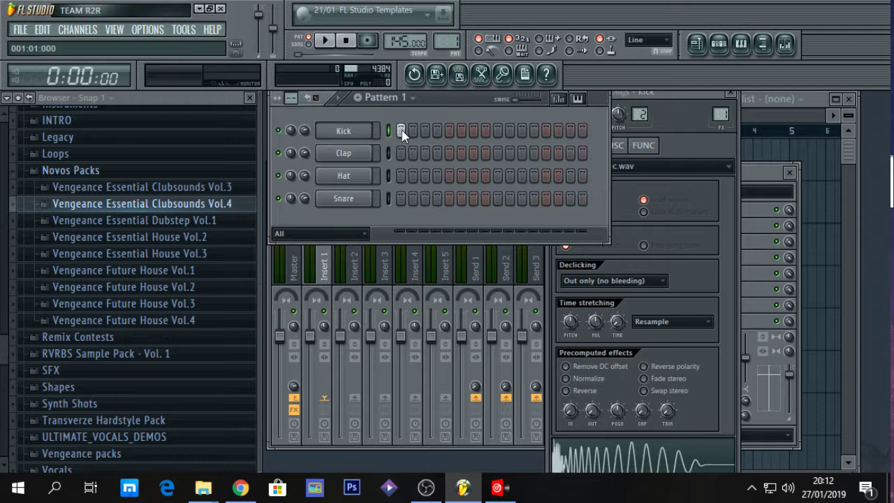
pyautogui.click(547, 131)
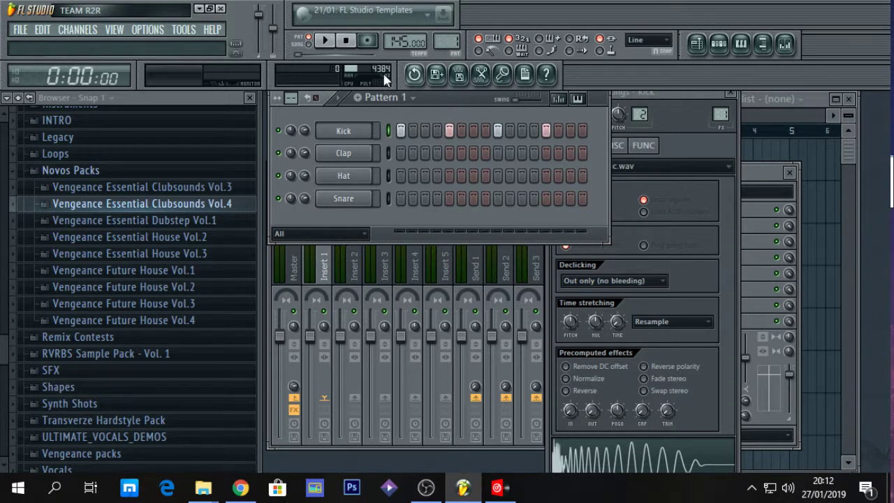
pyautogui.click(326, 41)
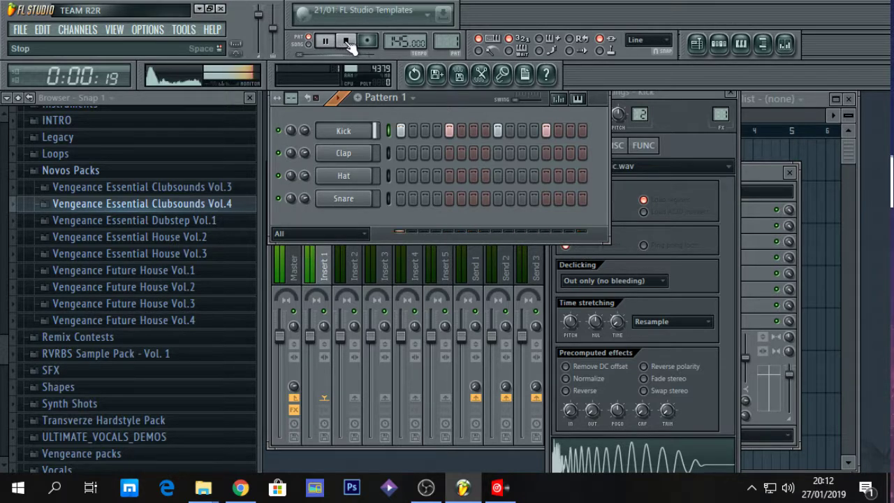
pyautogui.click(347, 42)
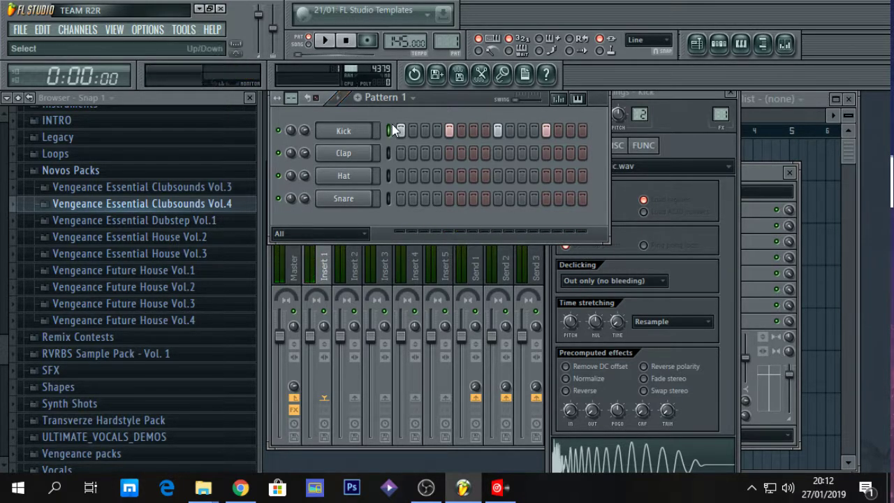
# Fill the Kick channel on every 4 steps, play the pattern, and clear the kick steps.
pyautogui.rightClick(371, 133)
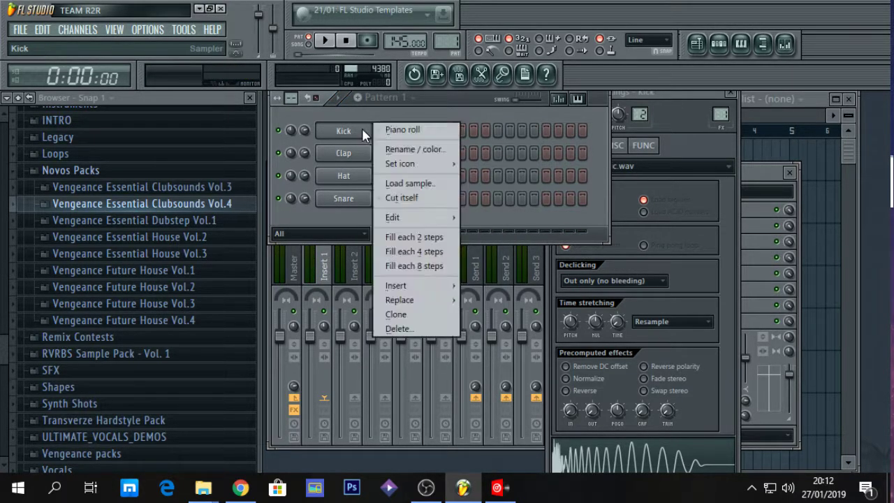
pyautogui.click(420, 253)
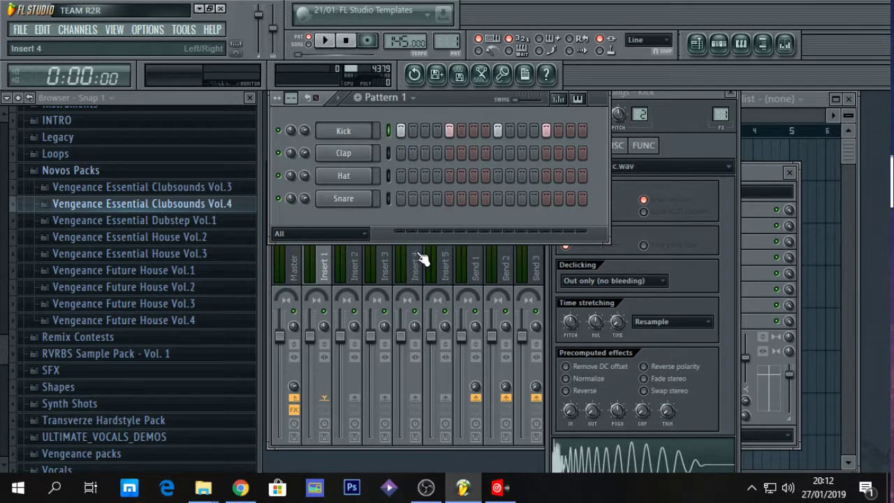
pyautogui.press('space')
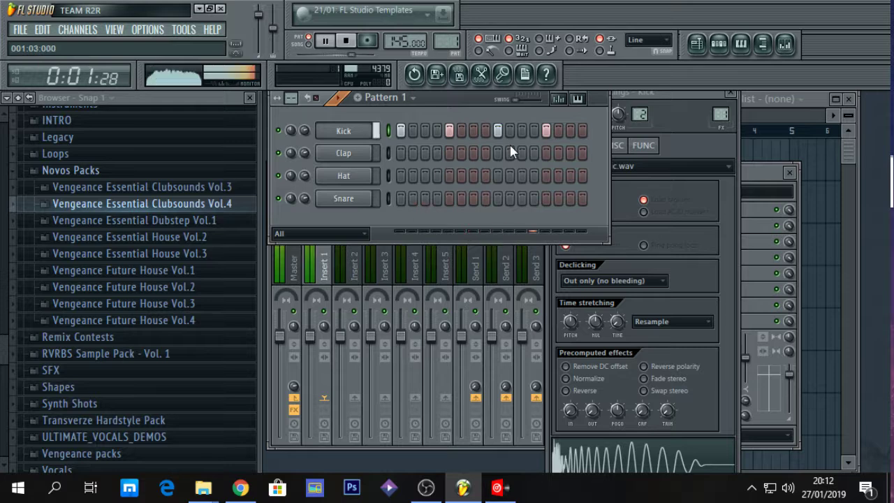
pyautogui.press('space')
pyautogui.moveTo(548, 135); pyautogui.dragTo(387, 136)
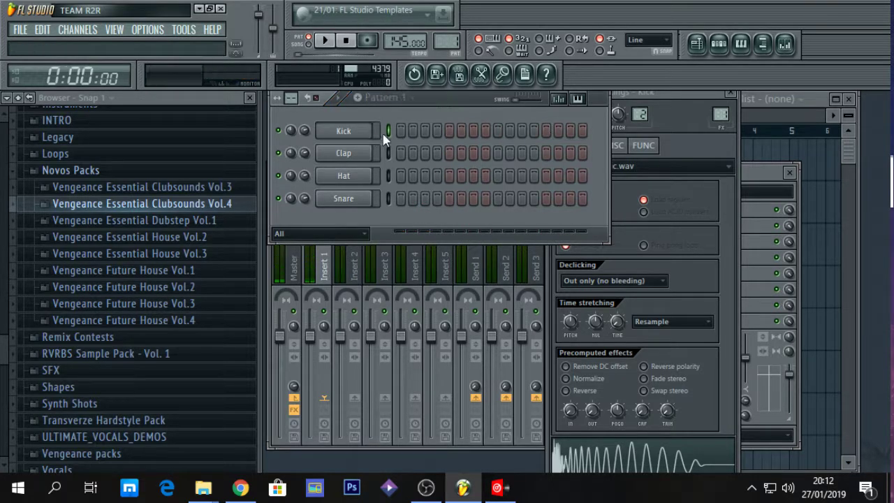
# Open the Kick channel's piano roll at full size and audition the kick at C5.
pyautogui.click(719, 45)
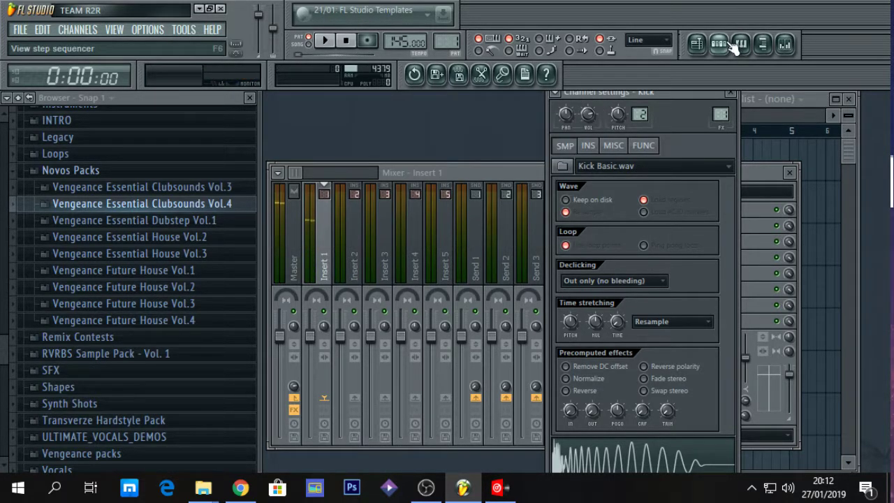
pyautogui.click(741, 44)
pyautogui.click(828, 163)
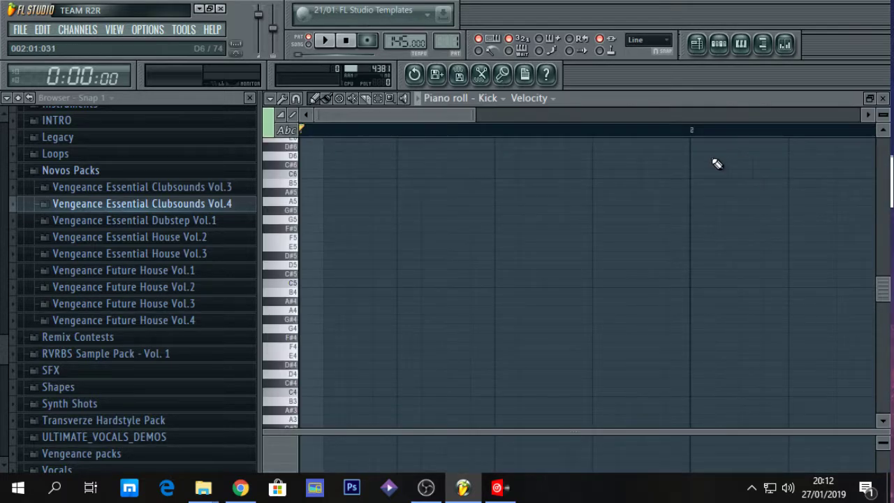
pyautogui.press('q')
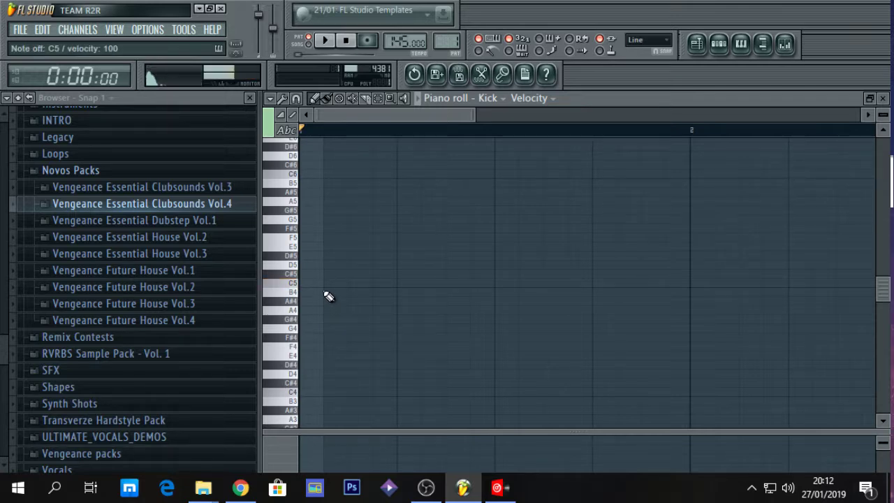
pyautogui.press('q')
pyautogui.press('q')
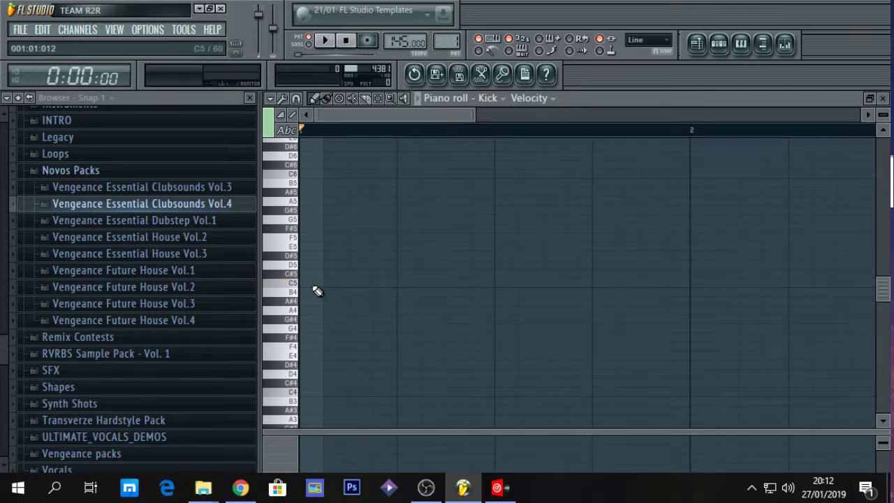
# Draw Kick notes at C5 on all four beats of bar 1 in the piano roll.
pyautogui.click(315, 284)
pyautogui.click(400, 283)
pyautogui.click(509, 284)
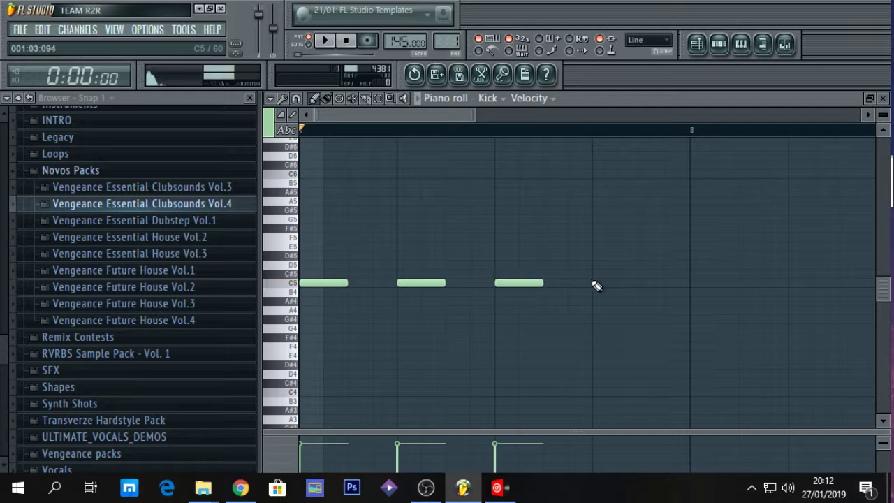
pyautogui.click(595, 284)
pyautogui.press('space')
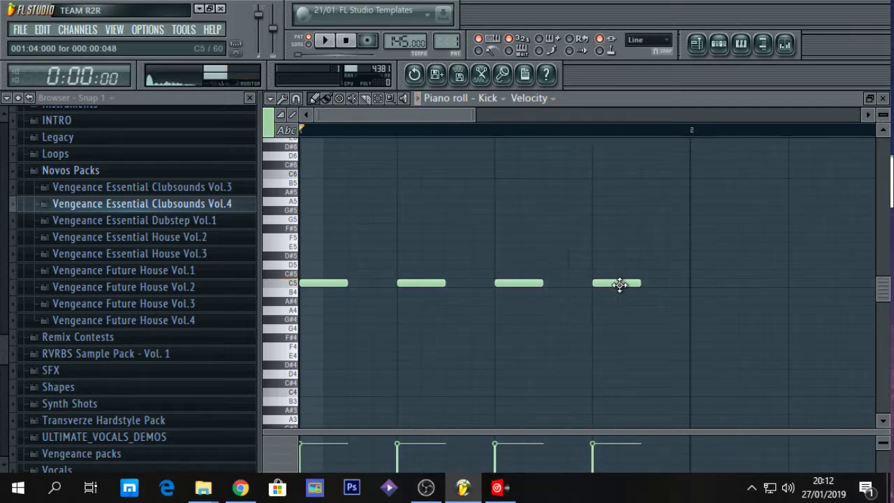
# Delete the four C5 notes from the Kick piano roll.
pyautogui.rightClick(620, 284)
pyautogui.rightClick(519, 284)
pyautogui.rightClick(421, 284)
pyautogui.rightClick(330, 285)
# Audition the kick repeatedly at D5.
pyautogui.press('w')
pyautogui.press('w')
pyautogui.press('w')
pyautogui.press('w')
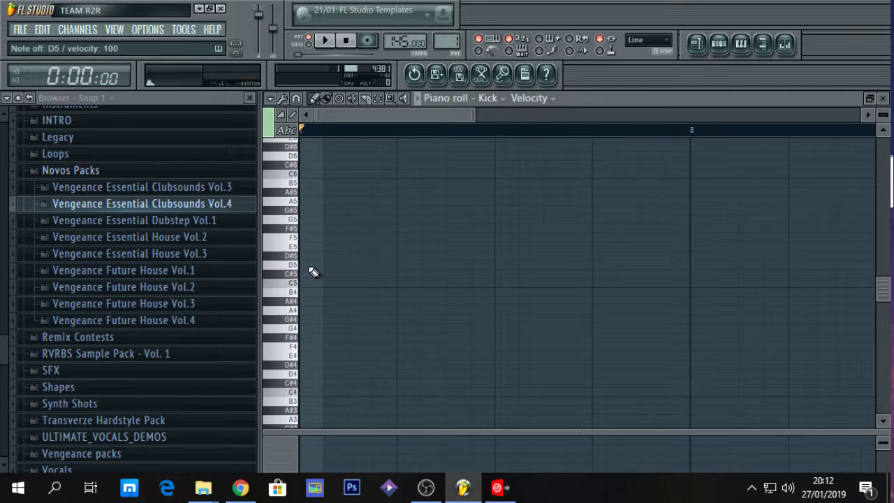
pyautogui.press('w')
pyautogui.press('w')
pyautogui.press('w')
# Draw Kick notes D5, A5, D6 and D4 on the four beats of bar 1 and play the pattern.
pyautogui.click(312, 268)
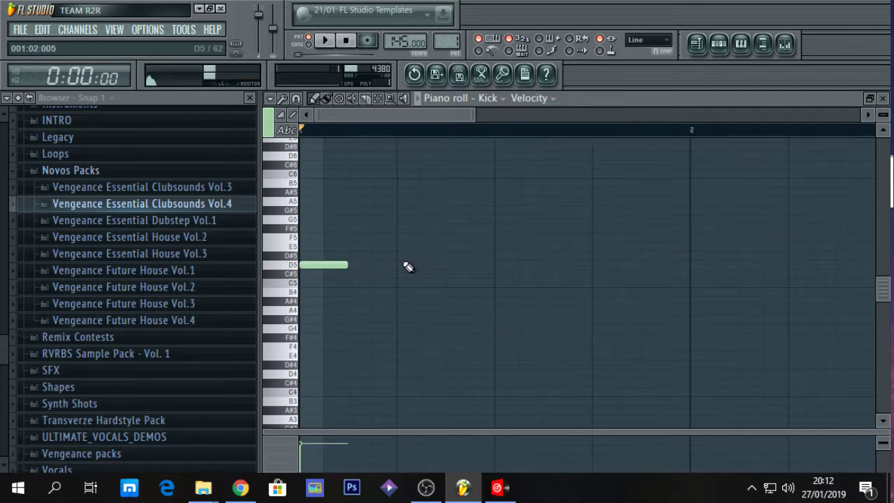
pyautogui.press('w')
pyautogui.click(400, 201)
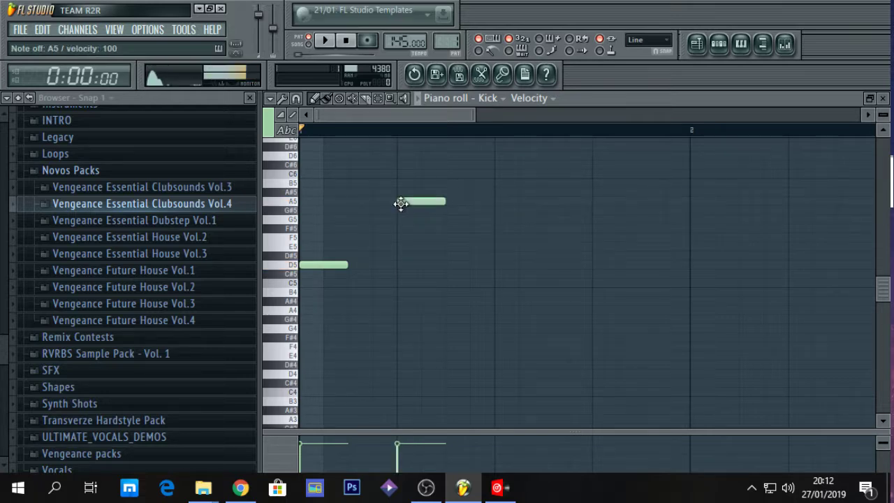
pyautogui.click(504, 156)
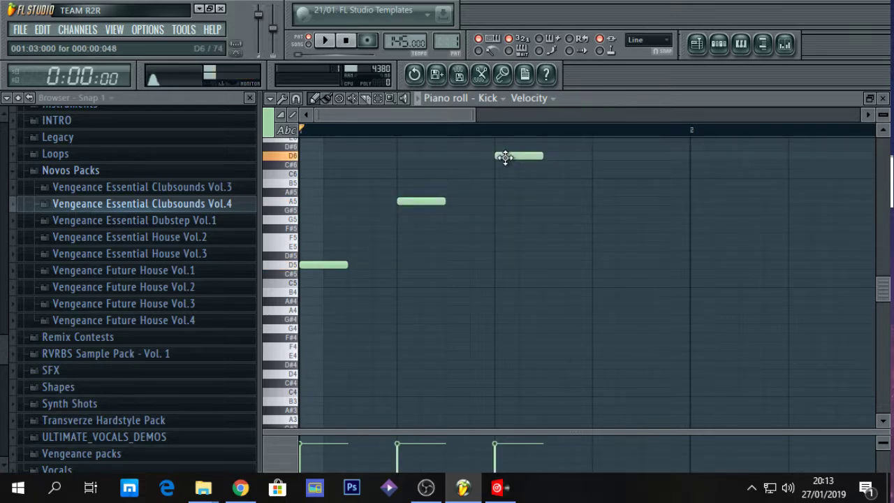
pyautogui.click(595, 374)
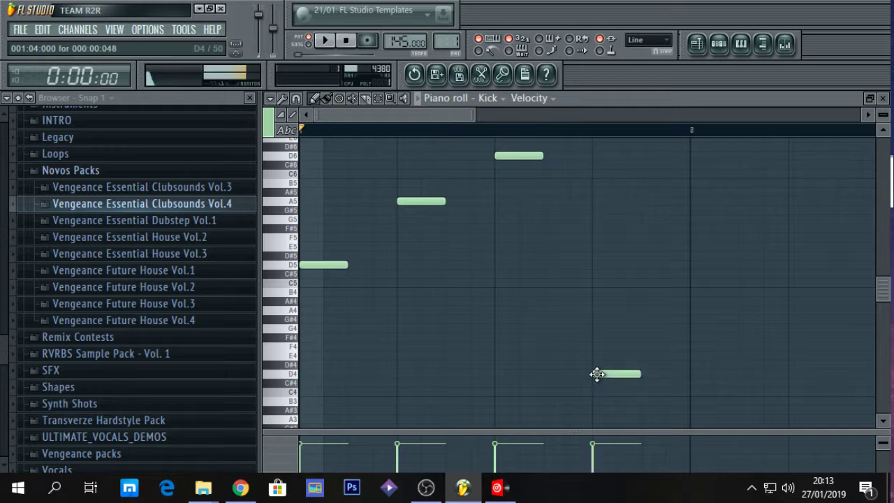
pyautogui.press('space')
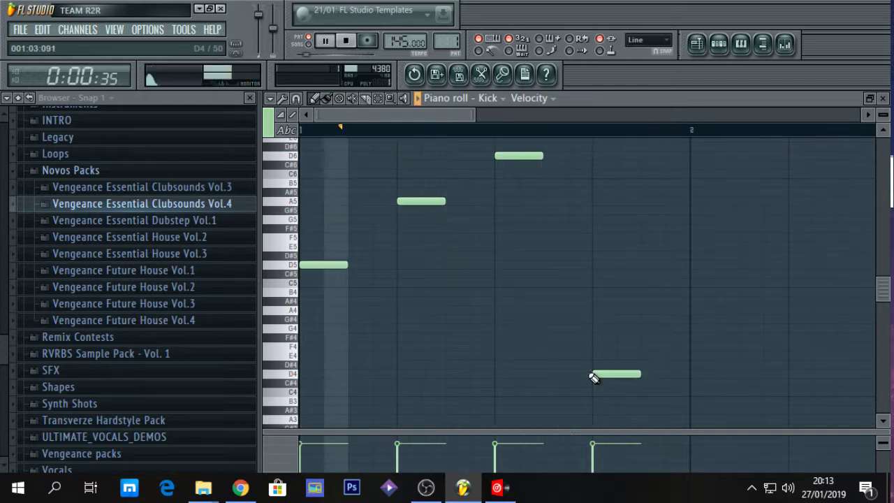
# Stop playback and delete the D4, D6, A5 and D5 notes from the Kick piano roll.
pyautogui.rightClick(614, 375)
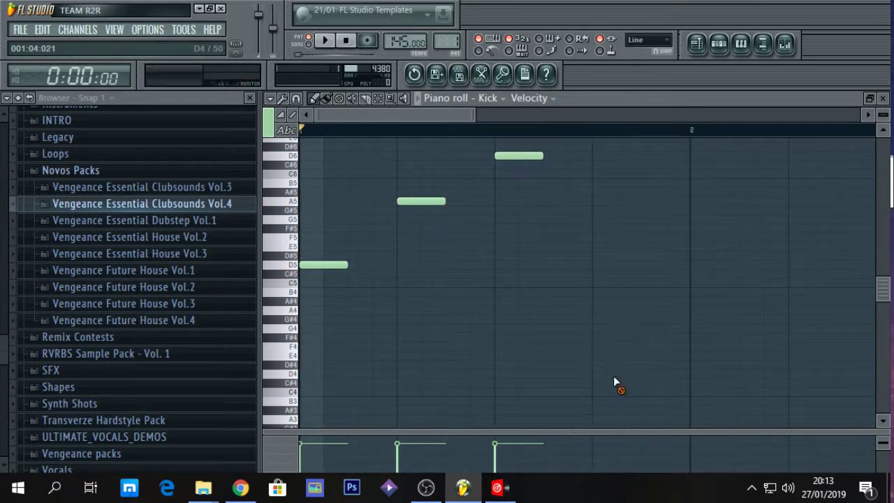
pyautogui.rightClick(504, 155)
pyautogui.press('space')
pyautogui.rightClick(440, 205)
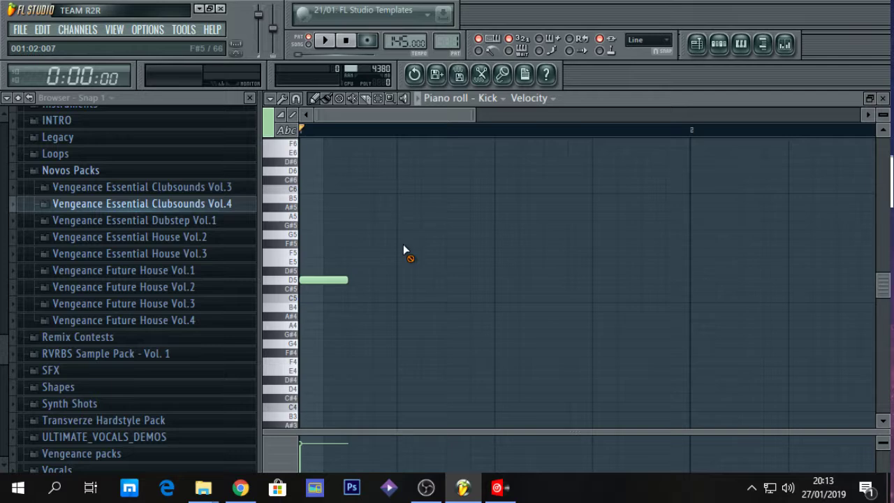
pyautogui.rightClick(335, 278)
pyautogui.rightClick(335, 299)
pyautogui.rightClick(337, 303)
# Audition the kick at different pitches, including C5, D5 and F5.
pyautogui.press('q')
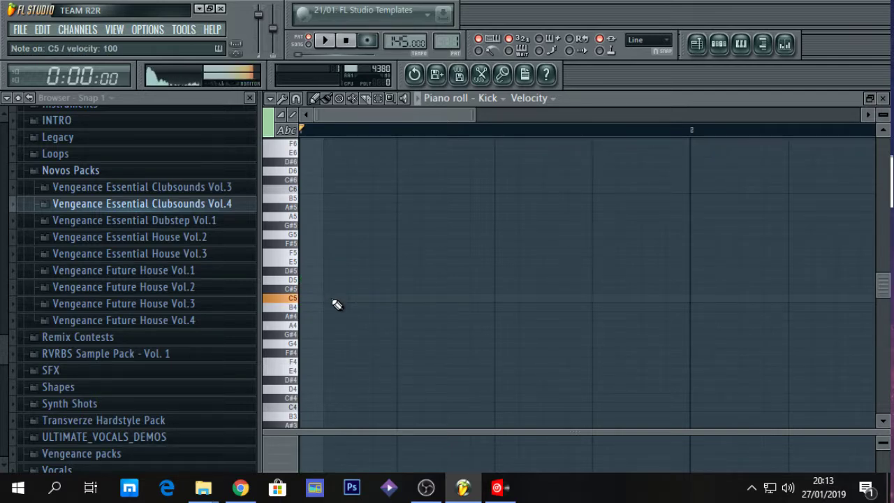
pyautogui.press('r')
pyautogui.press('r')
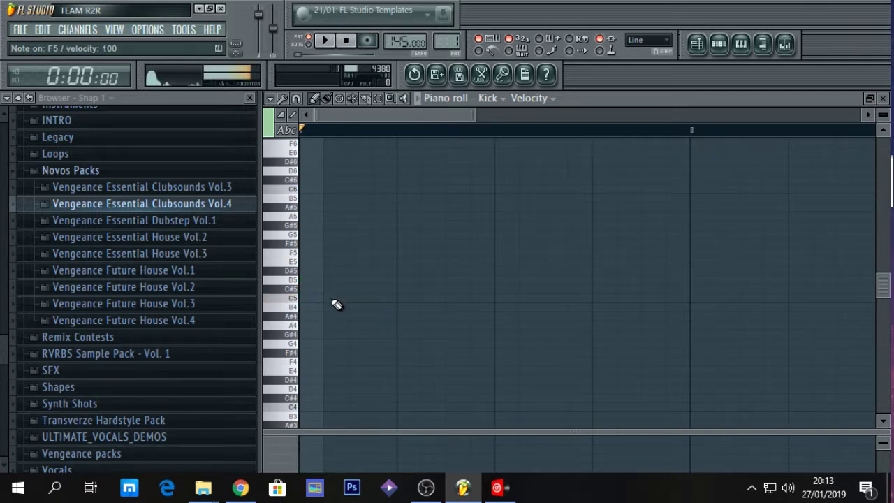
pyautogui.press('r')
pyautogui.press('r')
pyautogui.press('r')
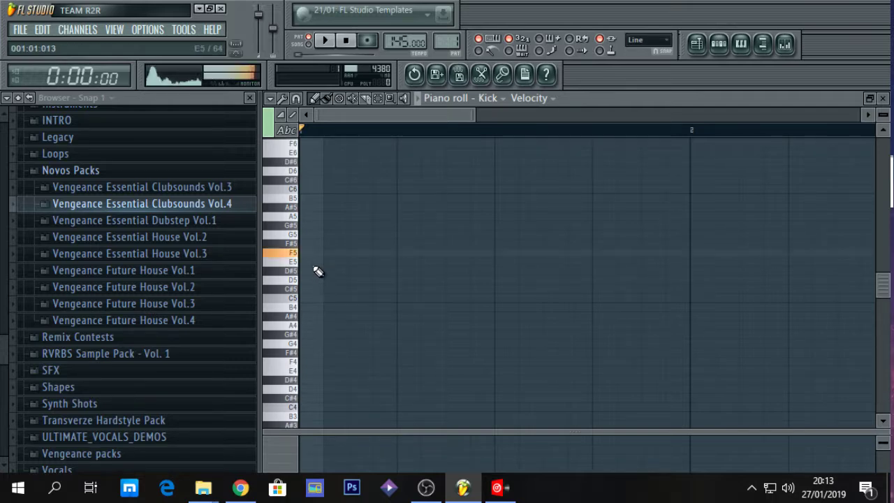
pyautogui.press('r')
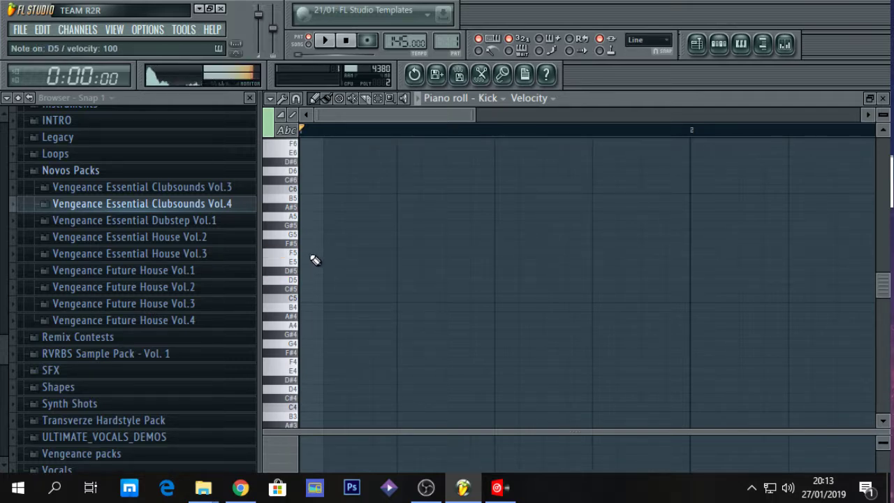
pyautogui.press('q')
# Return to the step sequencer and fill the Kick channel on every 4 steps.
pyautogui.press('F6')
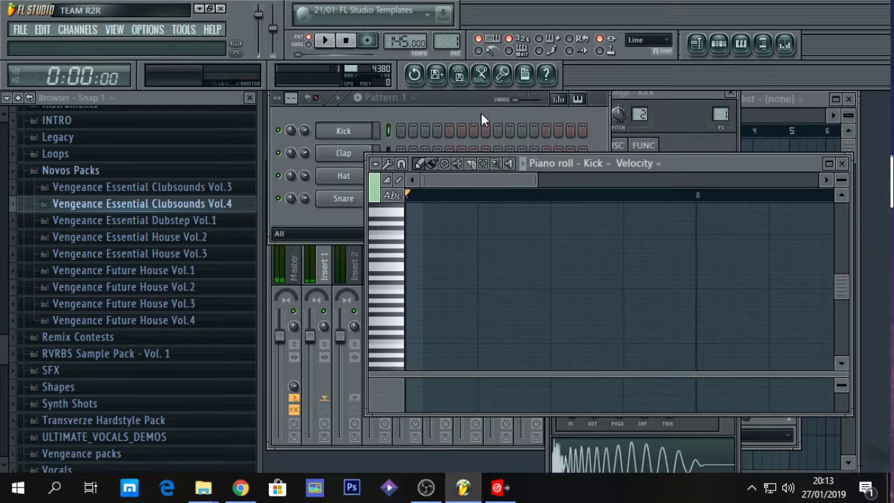
pyautogui.rightClick(353, 131)
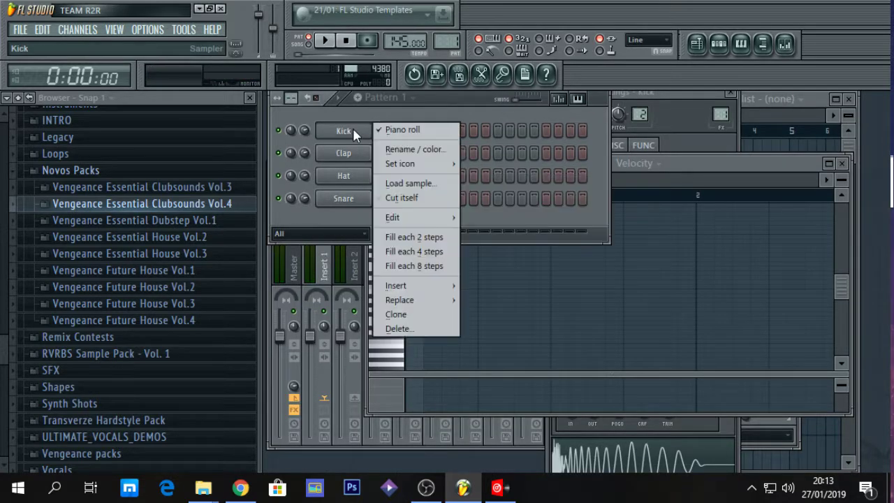
pyautogui.click(405, 252)
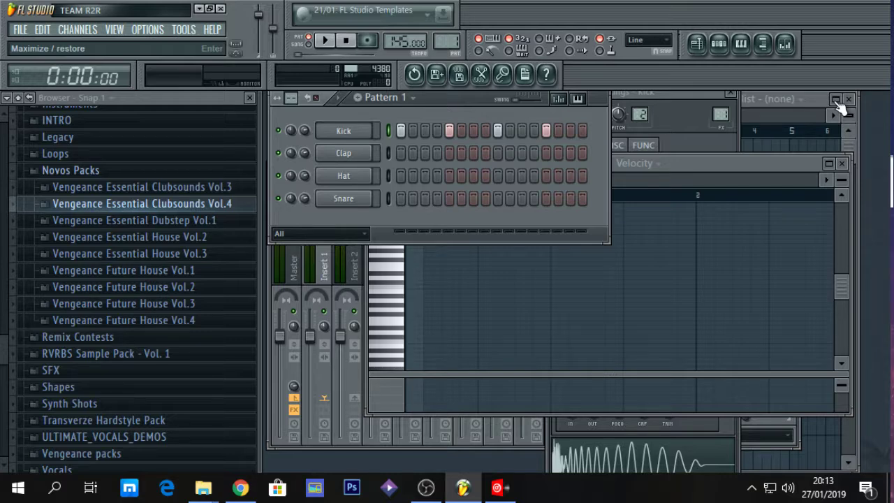
# Rename Pattern 1 to "Batidas".
pyautogui.click(410, 98)
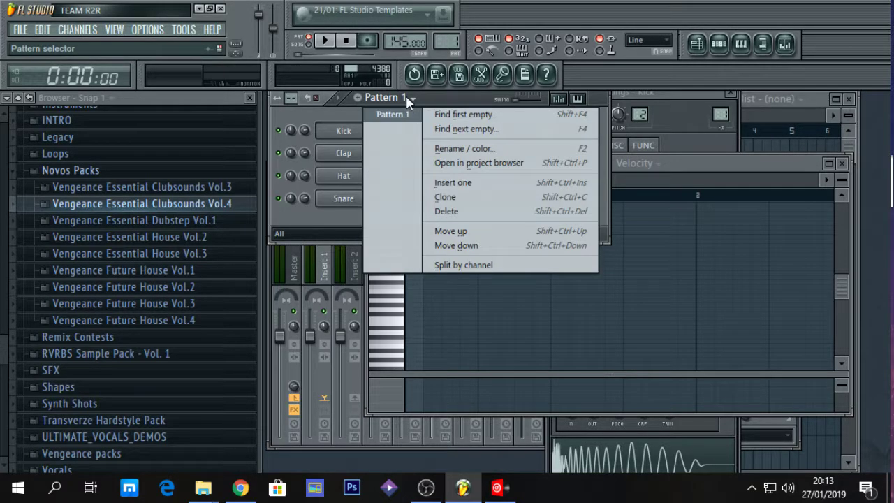
pyautogui.click(408, 97)
pyautogui.click(412, 101)
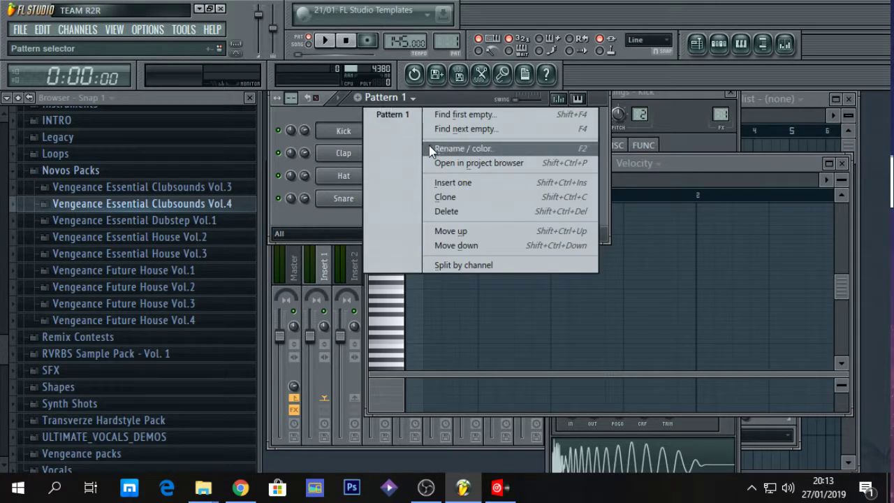
pyautogui.click(450, 148)
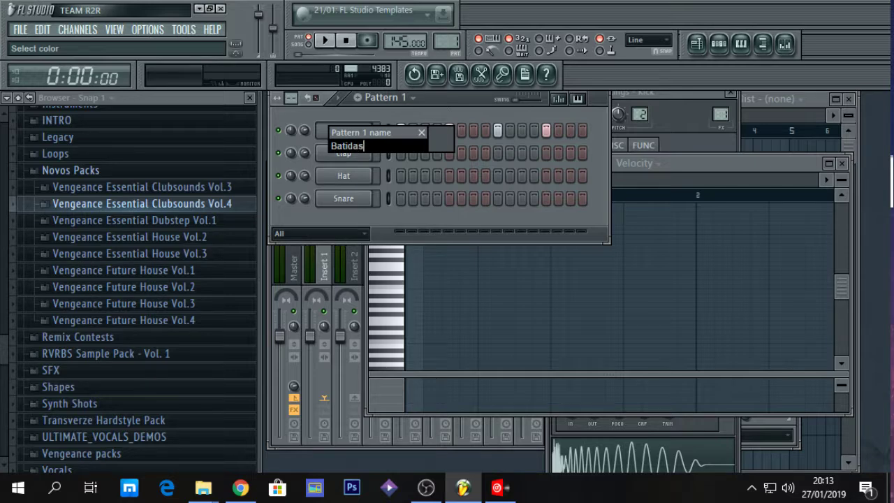
pyautogui.press('Return')
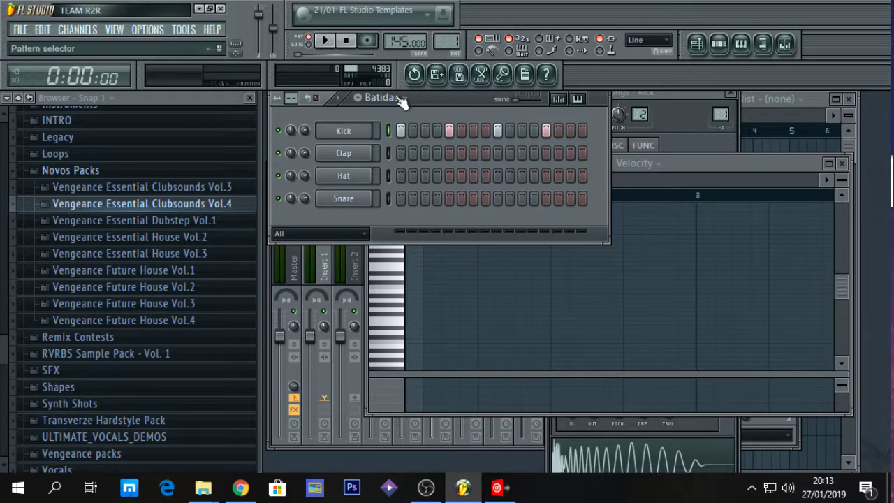
# Assign a red colour to the Batidas pattern.
pyautogui.click(411, 98)
pyautogui.click(447, 151)
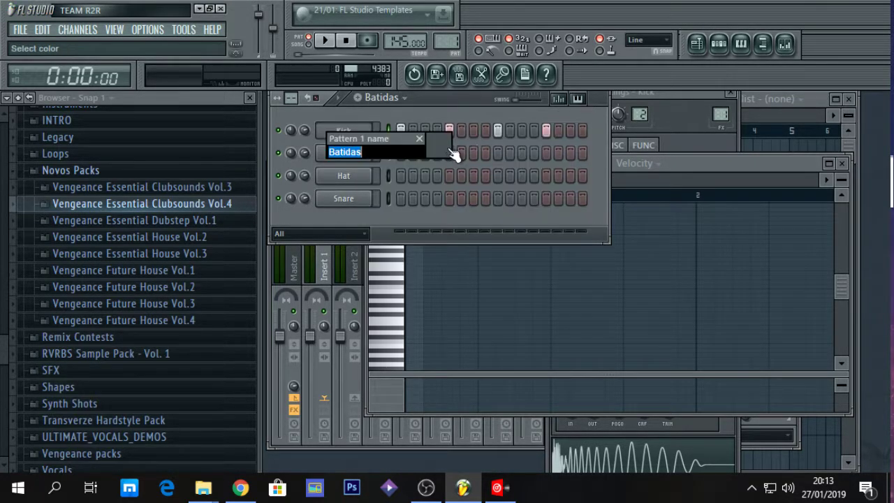
pyautogui.click(443, 150)
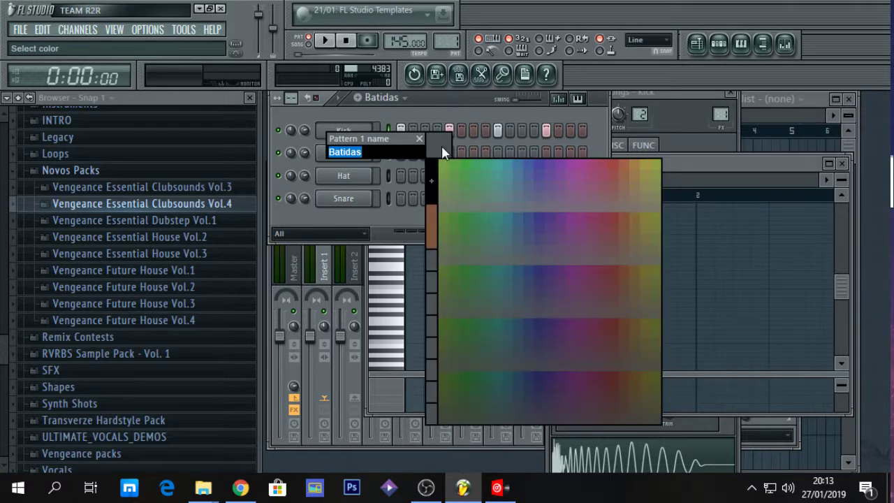
pyautogui.click(613, 162)
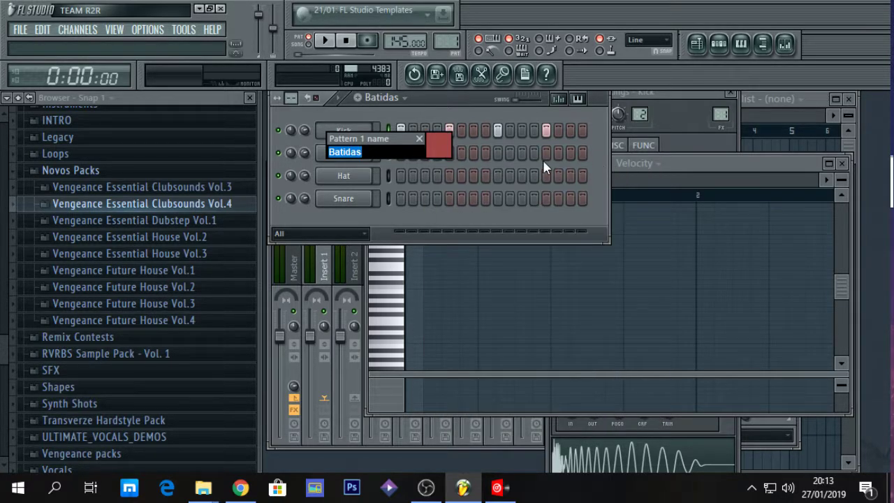
pyautogui.press('Return')
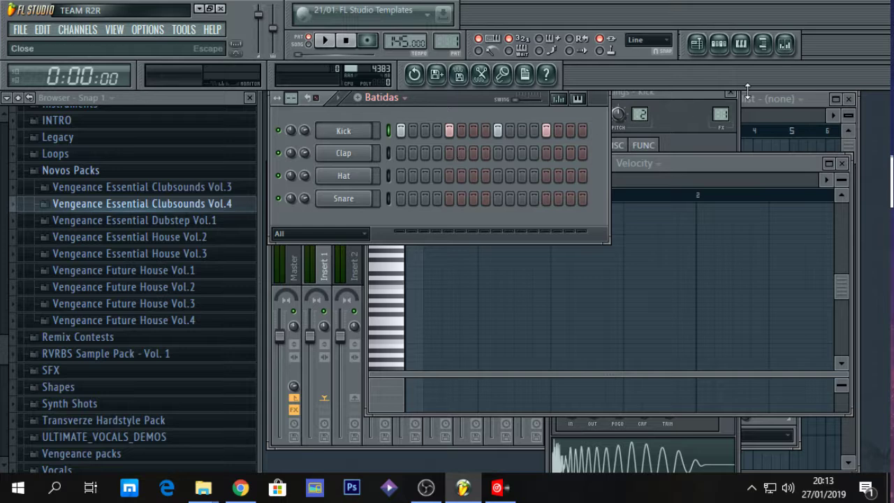
# Maximize the playlist and place a Batidas pattern clip at bar 1 of Track 1.
pyautogui.click(835, 100)
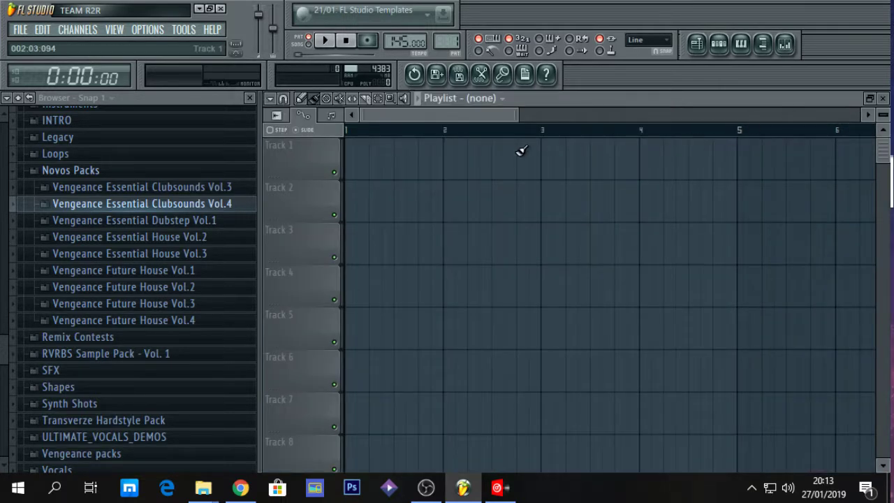
pyautogui.moveTo(513, 117); pyautogui.dragTo(605, 116)
pyautogui.click(351, 155)
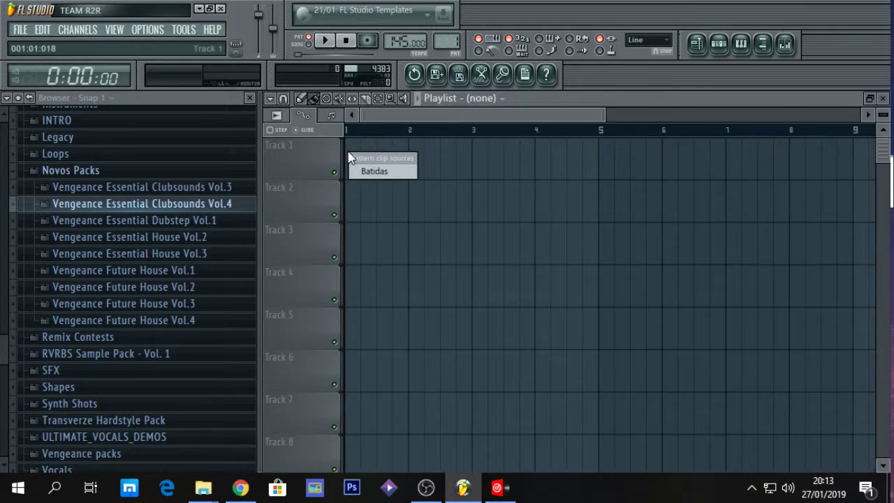
pyautogui.click(360, 172)
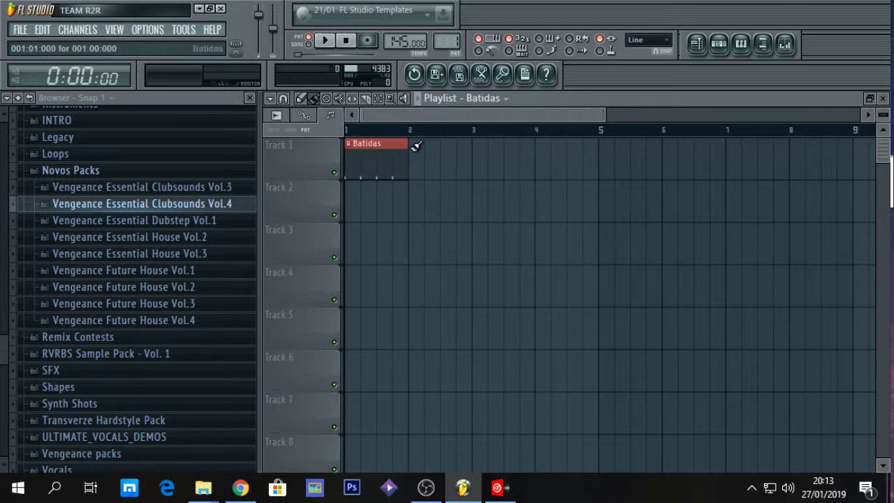
pyautogui.moveTo(604, 113); pyautogui.dragTo(825, 113)
pyautogui.moveTo(393, 171)
pyautogui.mouseDown()
pyautogui.moveTo(796, 149)
pyautogui.moveTo(413, 178)
pyautogui.mouseUp()
# Restore the playlist to its smaller window size and bring the step sequencer to the front.
pyautogui.doubleClick(593, 99)
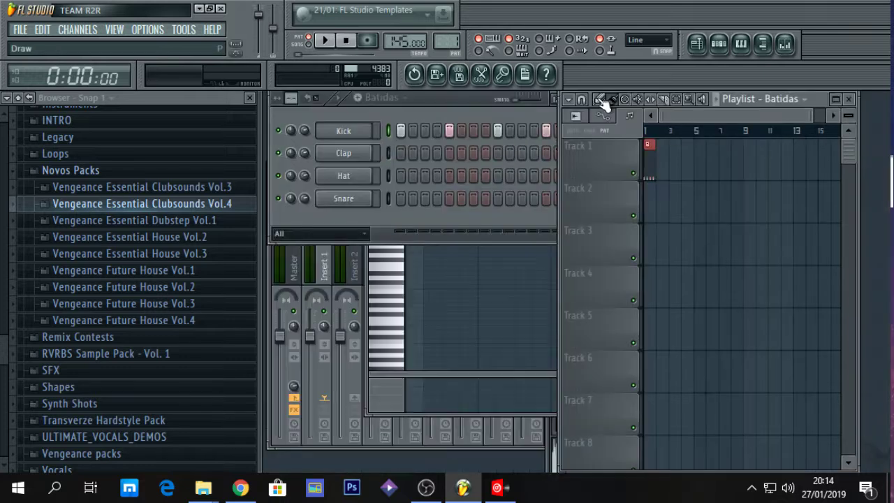
pyautogui.click(426, 99)
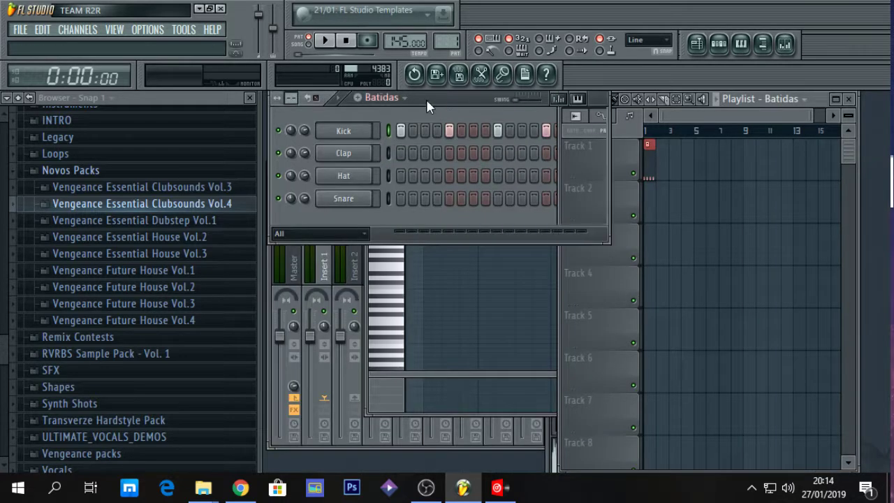
pyautogui.click(359, 99)
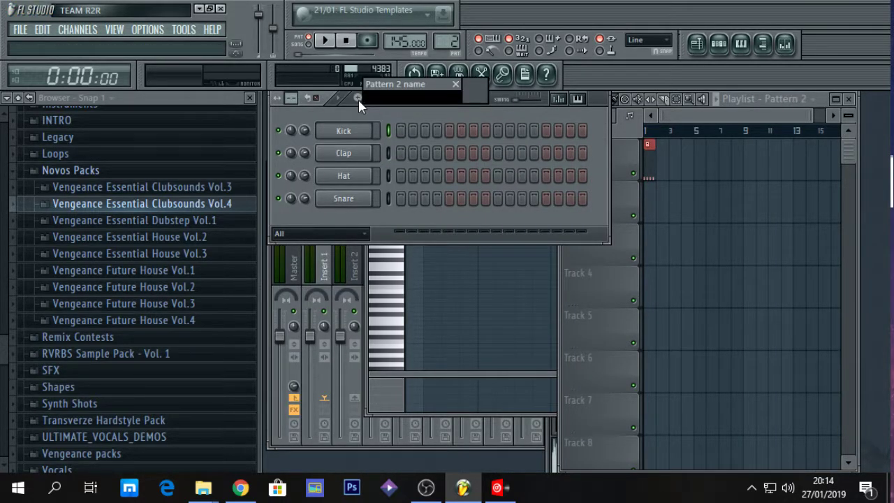
pyautogui.press('Return')
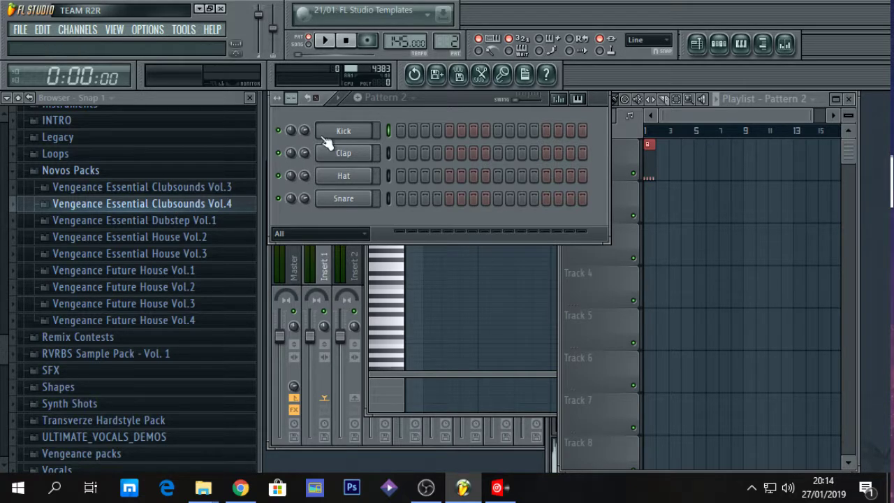
pyautogui.click(381, 97)
pyautogui.click(386, 114)
# Audition kick samples in the VEC3 Clubby Kicks folder of Vengeance Essential Clubsounds Vol.3.
pyautogui.click(196, 188)
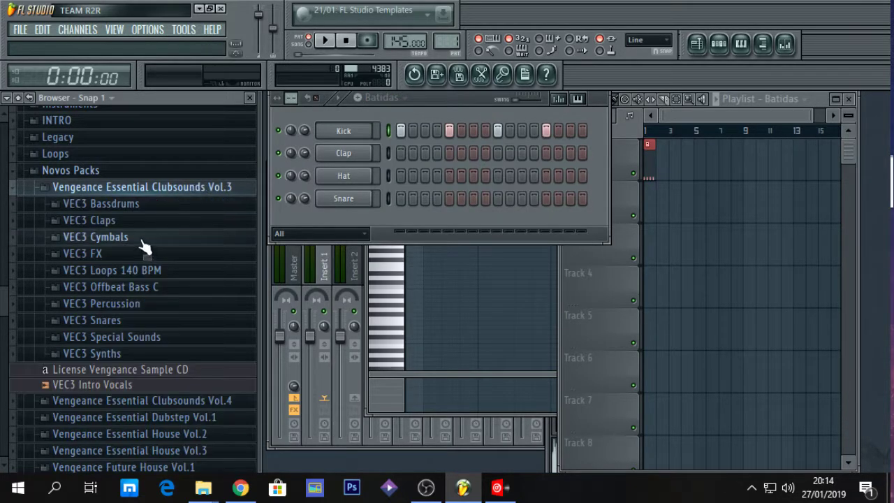
pyautogui.click(135, 205)
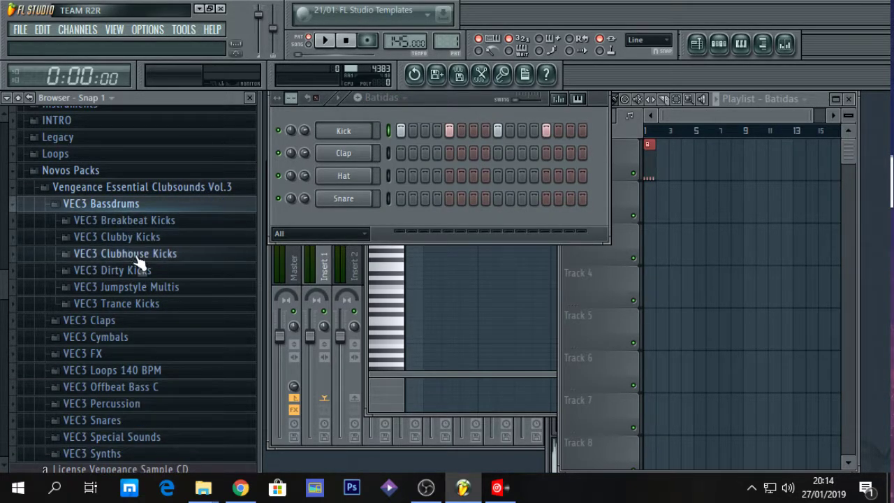
pyautogui.click(141, 238)
pyautogui.click(119, 176)
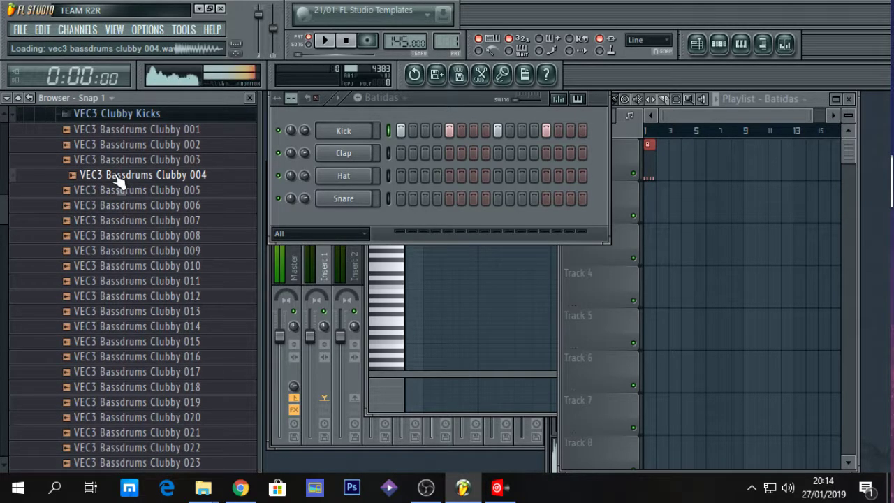
pyautogui.press('Up')
pyautogui.press('Up')
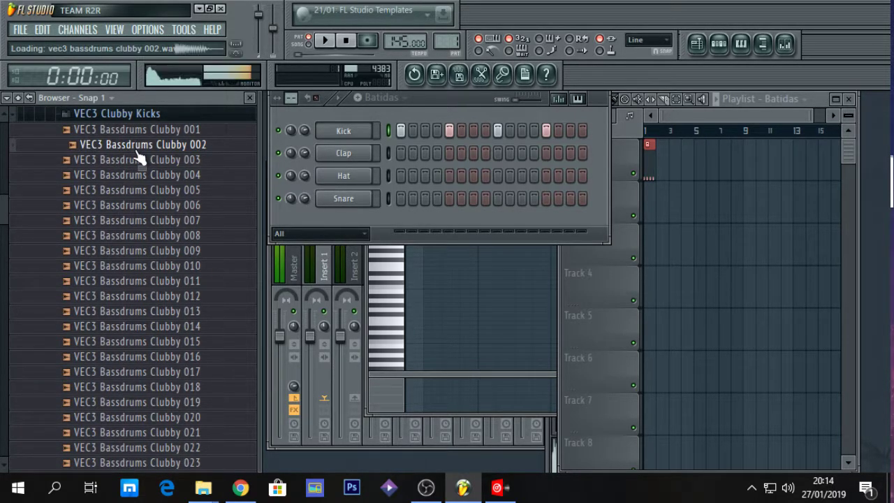
# Load VEC3 Bassdrums Clubby 002 into the Kick channel, play the Batidas pattern and collapse the sample folder.
pyautogui.moveTo(137, 144); pyautogui.dragTo(344, 132)
pyautogui.press('space')
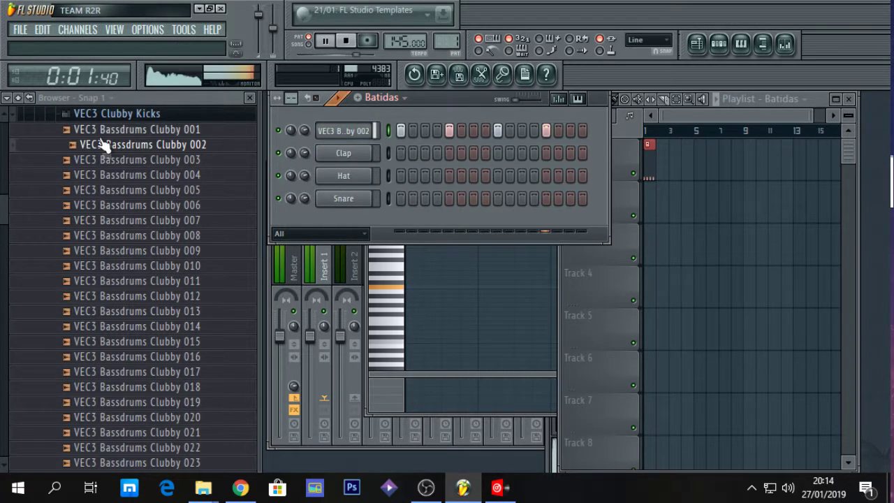
pyautogui.press('space')
pyautogui.click(210, 116)
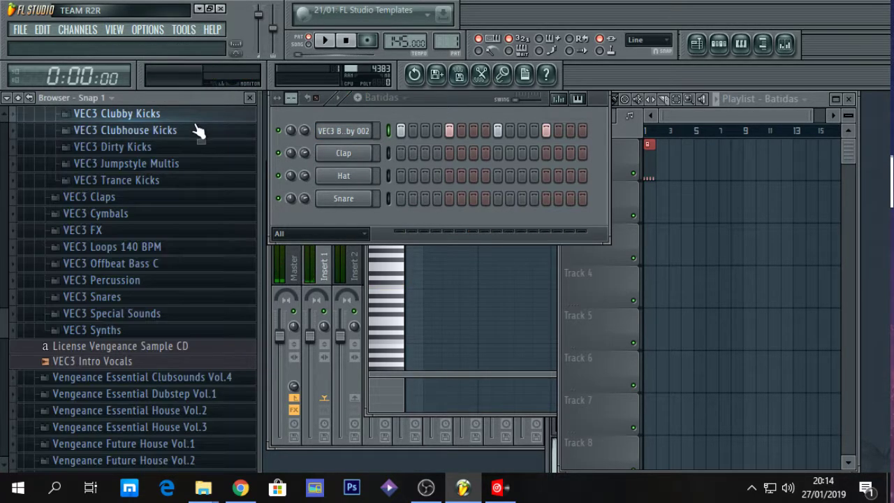
# Create Pattern 2 and audition open hi-hats in the VEC3 HH Open folder under VEC3 Cymbals.
pyautogui.click(357, 98)
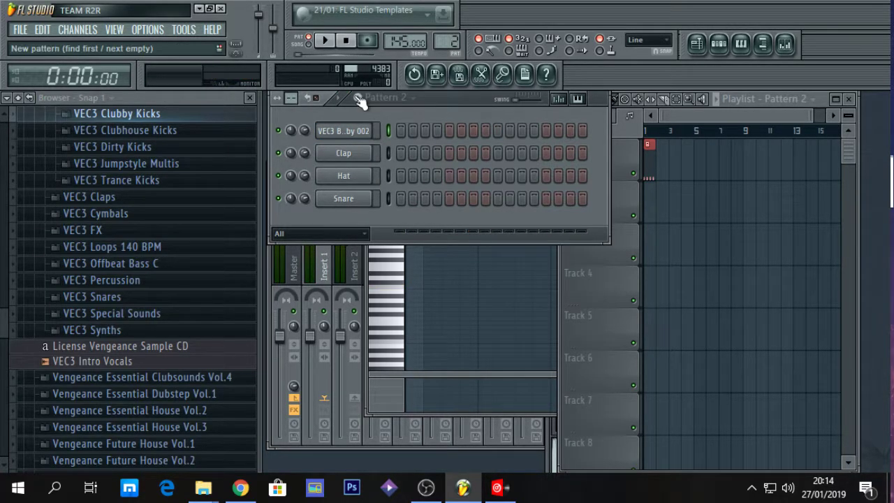
pyautogui.click(120, 221)
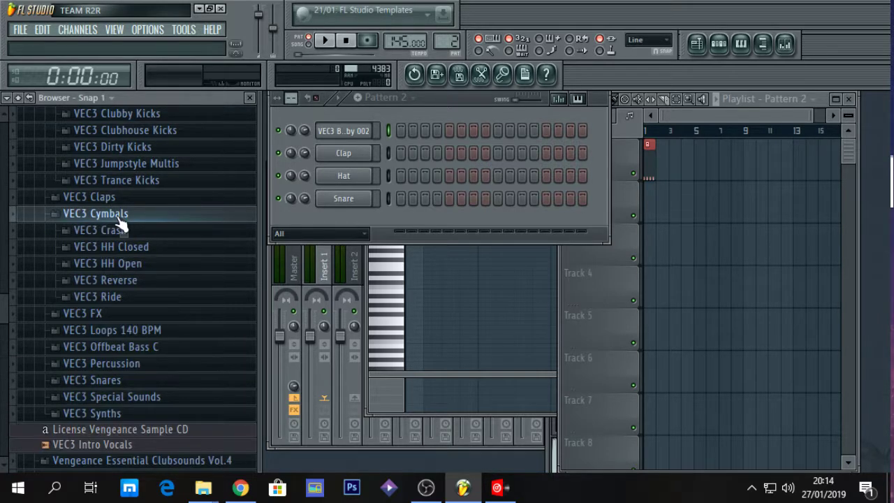
pyautogui.click(117, 263)
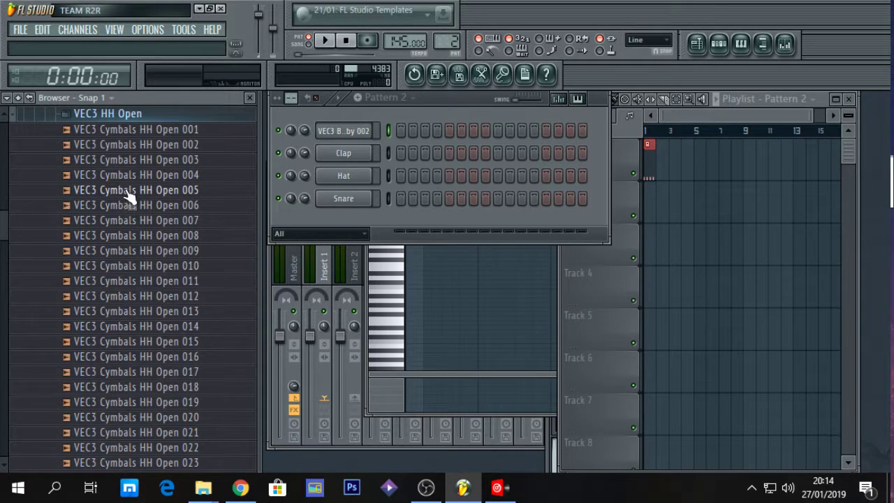
pyautogui.click(133, 160)
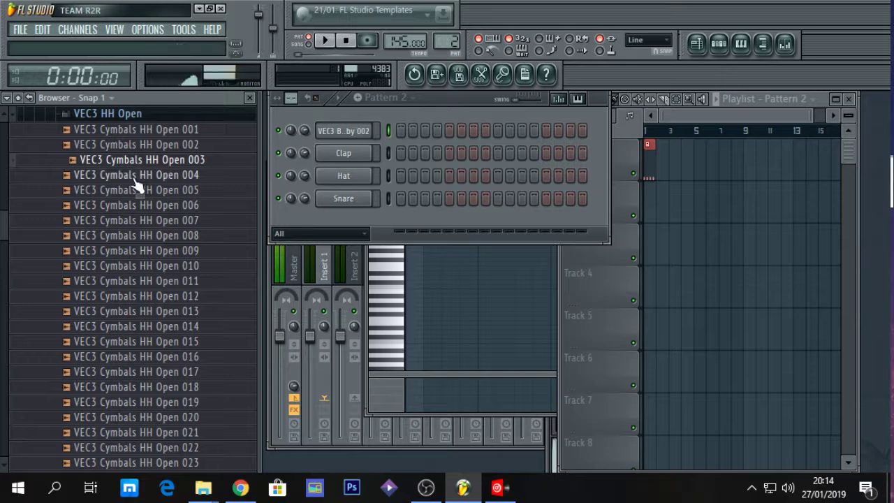
pyautogui.click(135, 177)
pyautogui.click(136, 192)
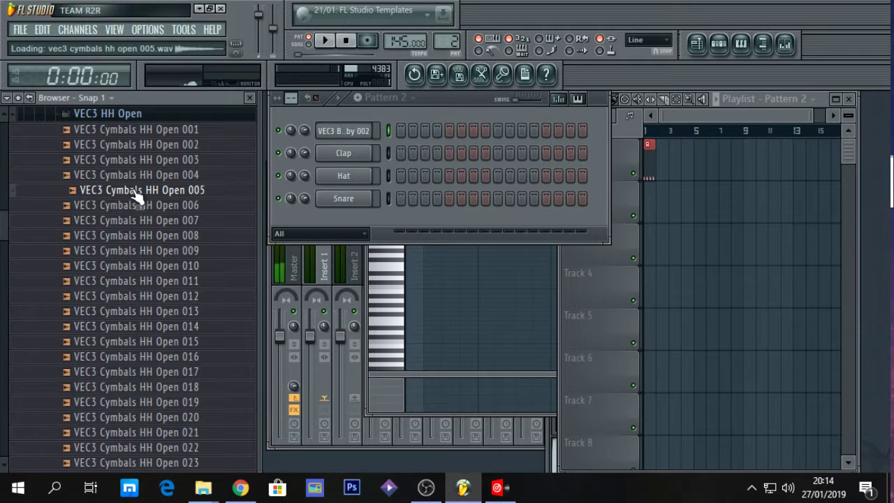
pyautogui.click(139, 176)
pyautogui.click(137, 223)
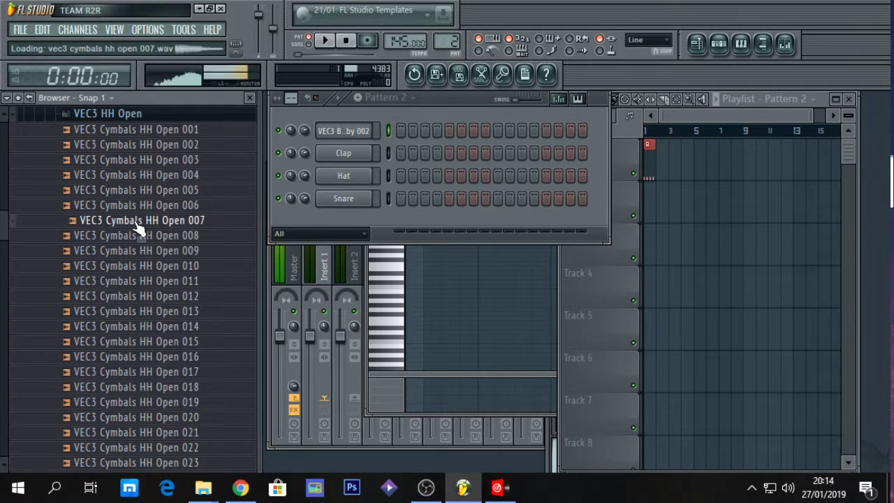
pyautogui.click(75, 114)
# Open the VEC4 Open Hihats folder under VEC4 Cymbals in Vengeance Essential Clubsounds Vol.4.
pyautogui.scroll(3, 1, 119)
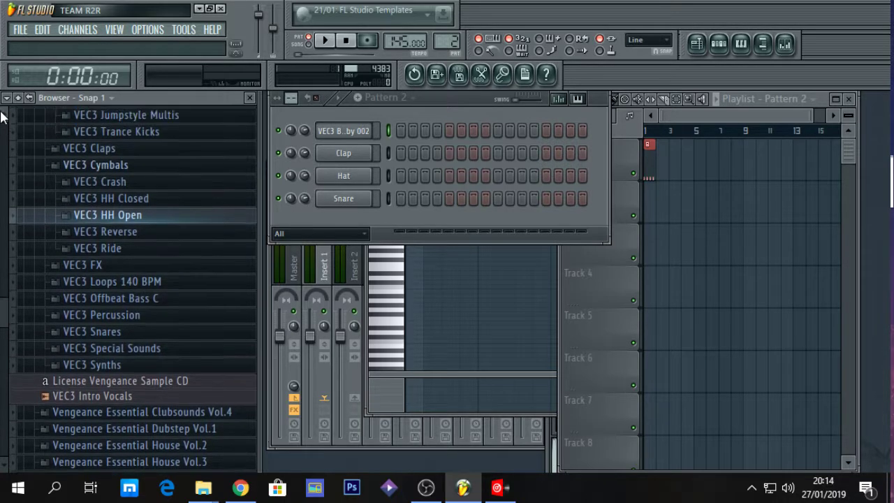
pyautogui.scroll(2, 2, 215)
pyautogui.scroll(-5, 1, 322)
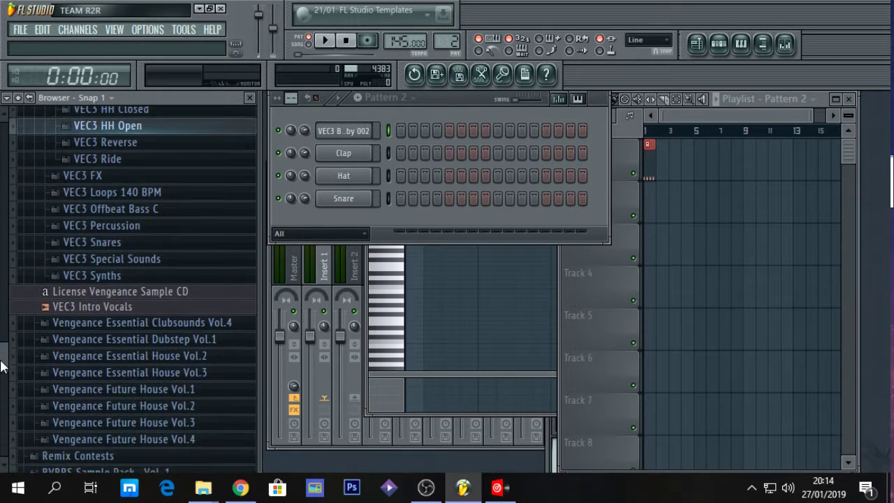
pyautogui.click(146, 292)
pyautogui.scroll(-2, 152, 302)
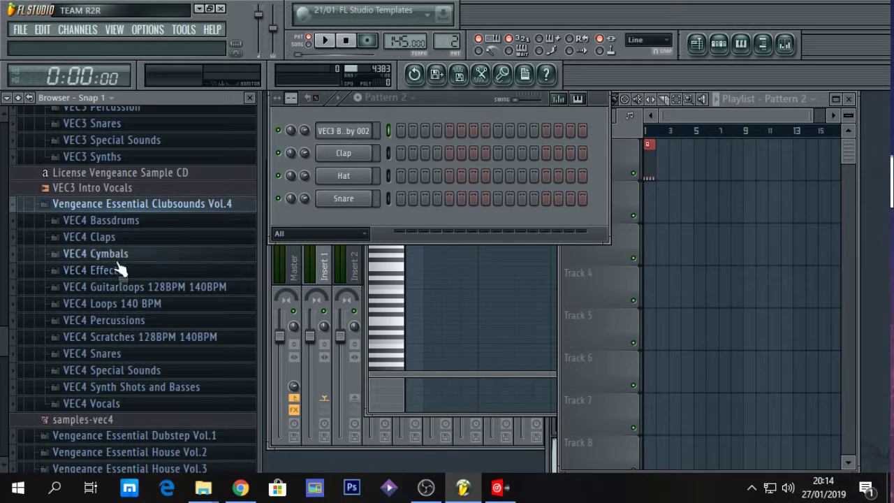
pyautogui.click(119, 254)
pyautogui.click(120, 305)
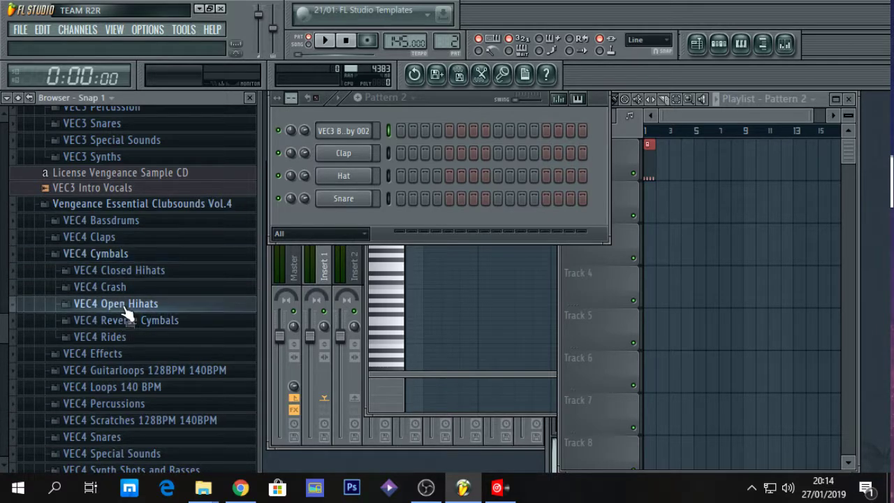
# Audition the VEC4 open hi-hats and load VEC4 Open HH 002 into the Clap channel.
pyautogui.click(105, 221)
pyautogui.click(106, 205)
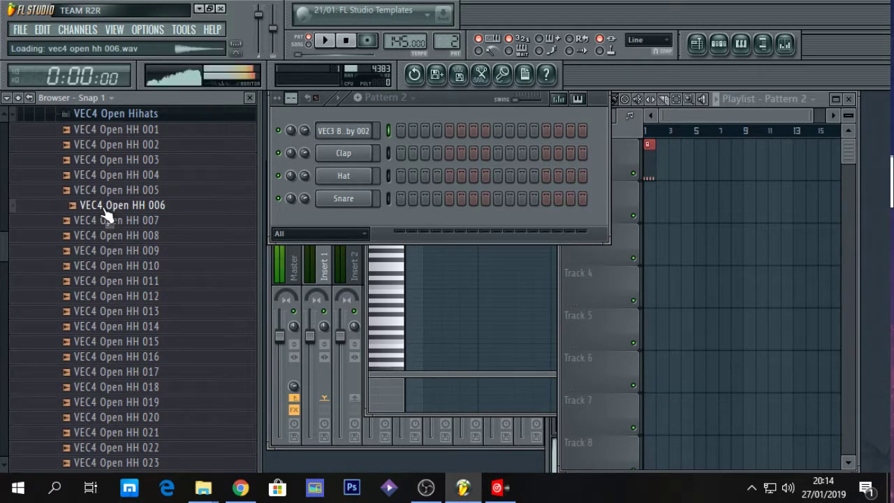
pyautogui.click(108, 190)
pyautogui.click(112, 174)
pyautogui.click(114, 159)
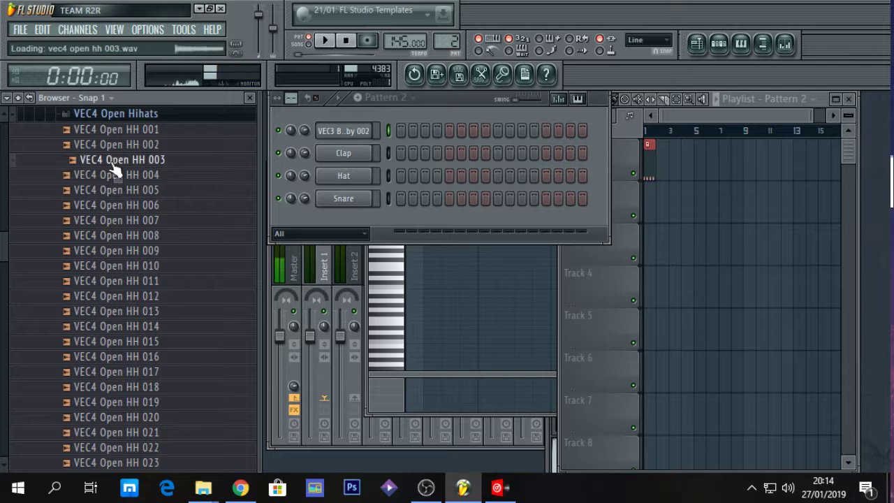
pyautogui.click(115, 147)
pyautogui.moveTo(116, 151); pyautogui.dragTo(130, 148)
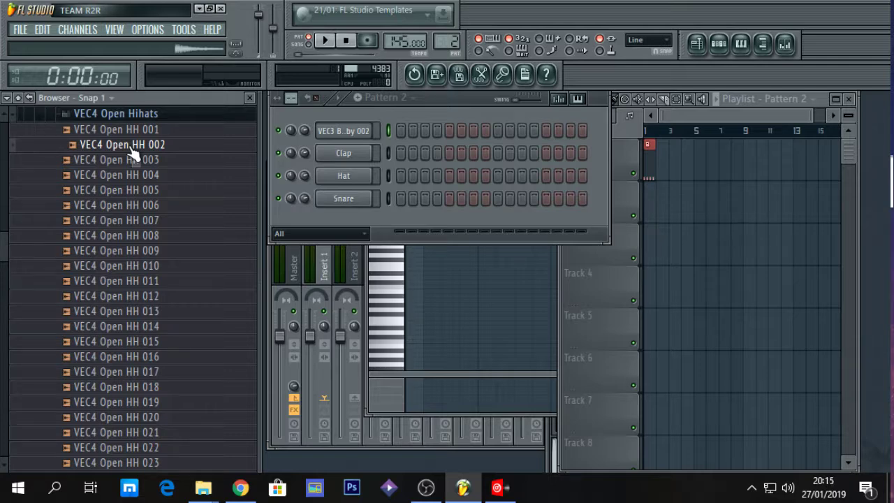
pyautogui.moveTo(135, 154); pyautogui.dragTo(337, 158)
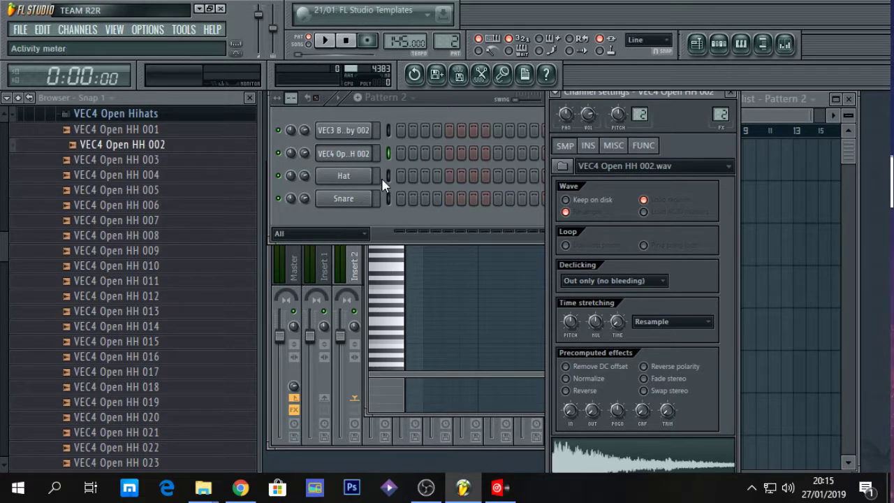
# Try the open hi-hat on steps 1, 5, 9 and 13, clear them and try steps 3, 7, 11 and 15 instead.
pyautogui.click(401, 154)
pyautogui.click(449, 154)
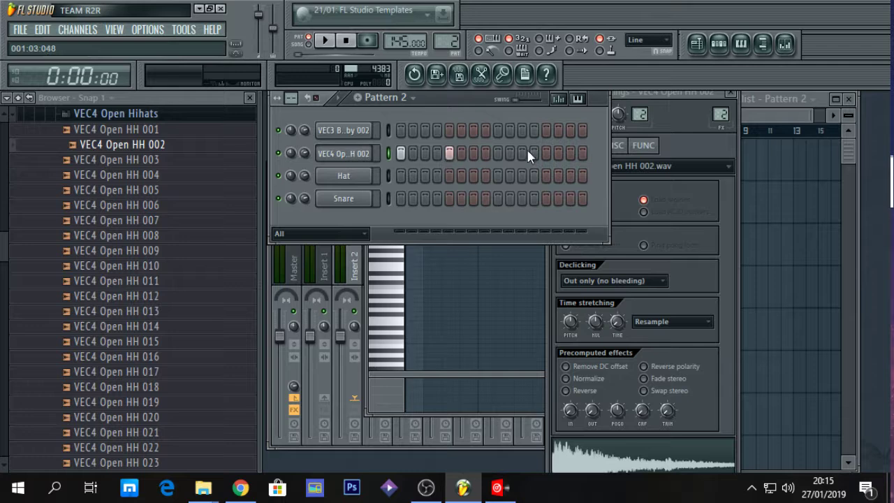
pyautogui.press('space')
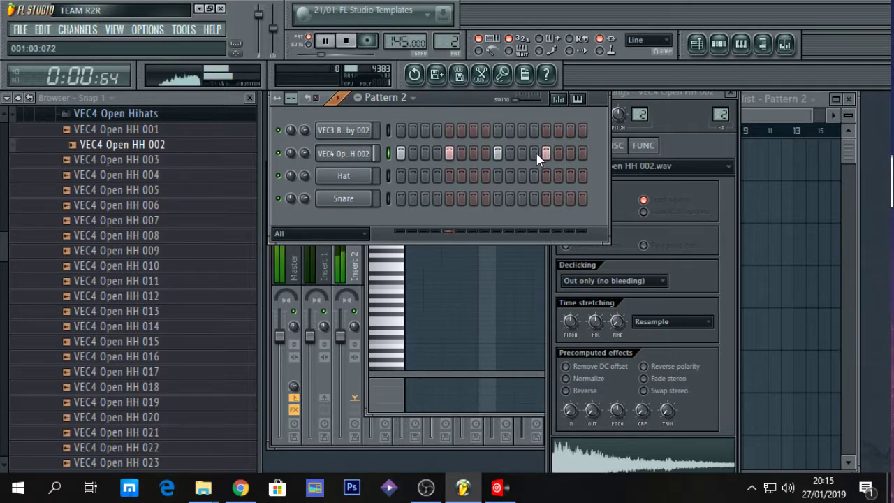
pyautogui.moveTo(548, 160); pyautogui.dragTo(371, 155)
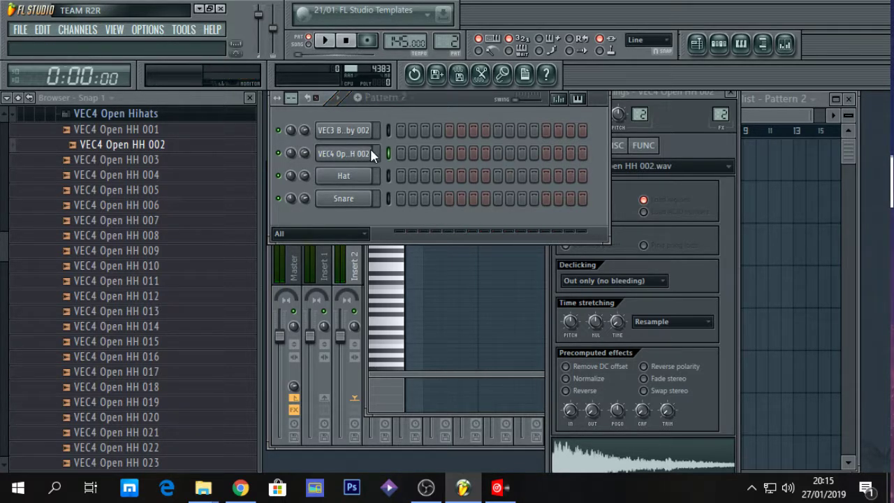
pyautogui.click(425, 153)
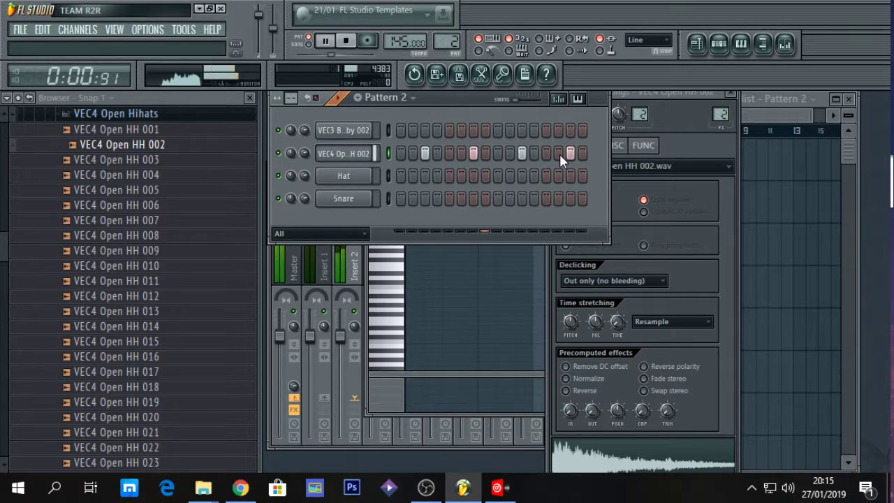
# Maximize the piano roll and switch it to the VEC4 Open HH 002 channel.
pyautogui.click(416, 274)
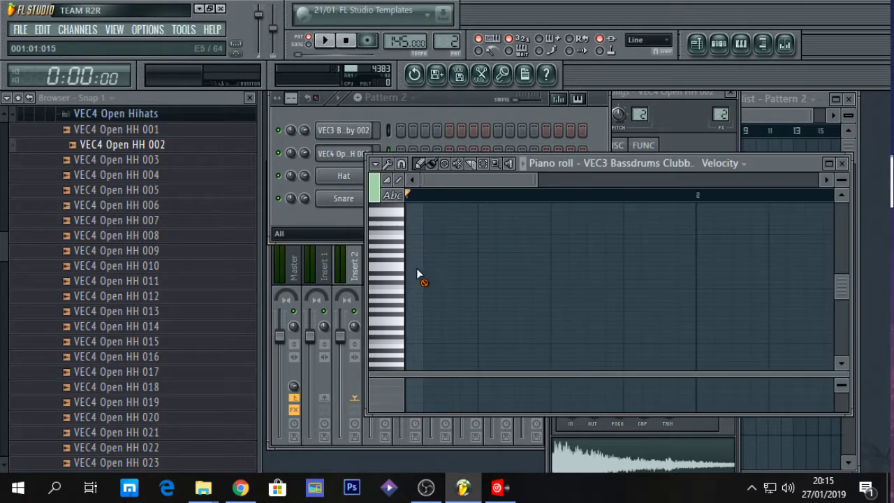
pyautogui.doubleClick(759, 164)
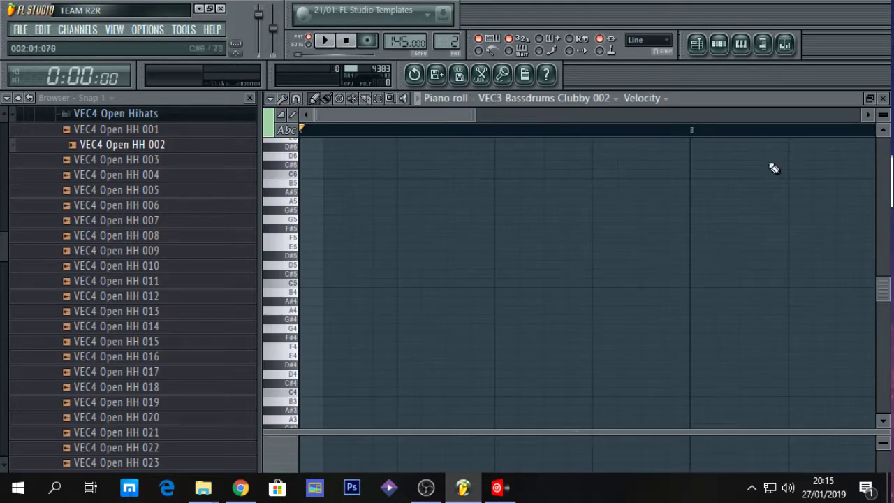
pyautogui.click(493, 100)
pyautogui.click(516, 140)
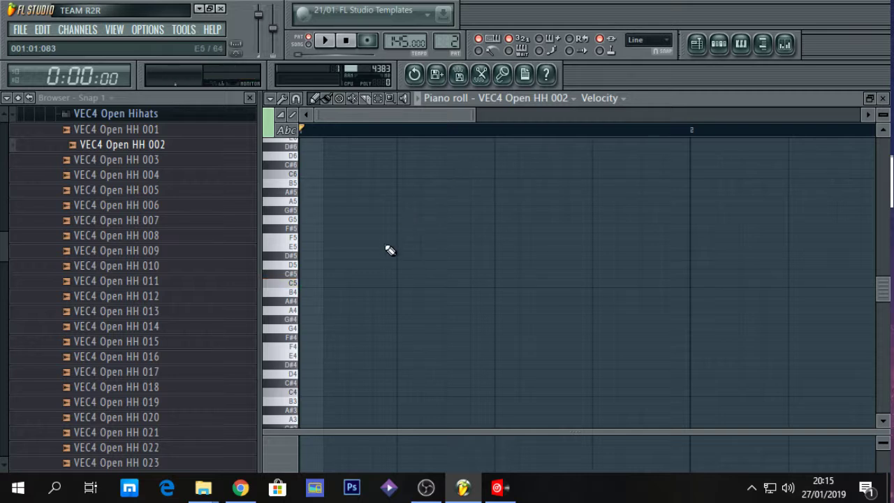
# Place four C5 hi-hat notes on the offbeats of bar 1 in the piano roll and play the pattern.
pyautogui.click(354, 284)
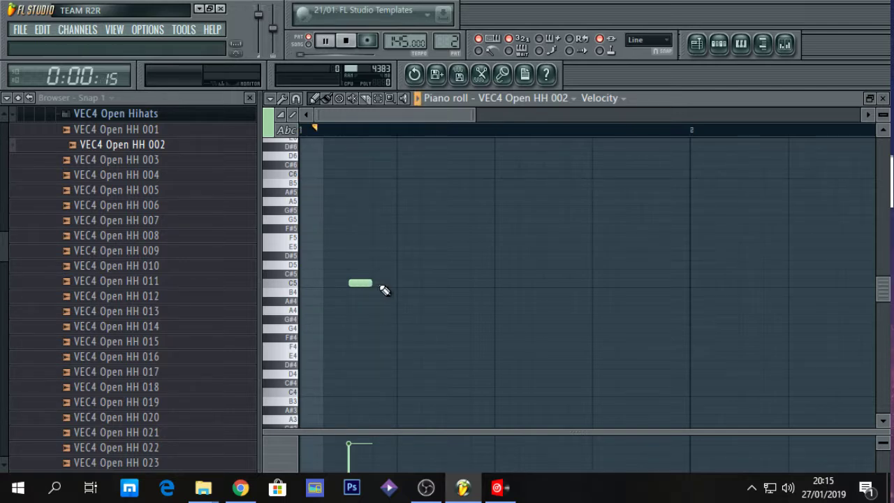
pyautogui.click(452, 283)
pyautogui.click(557, 283)
pyautogui.click(648, 283)
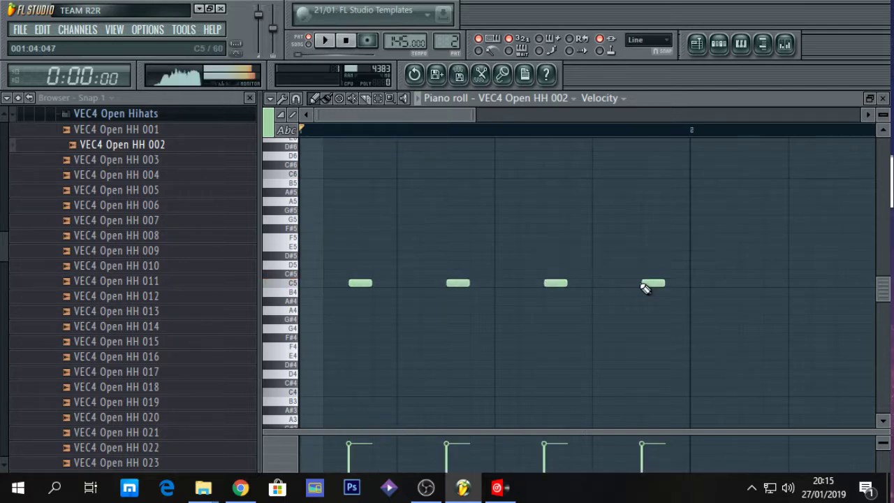
pyautogui.press('space')
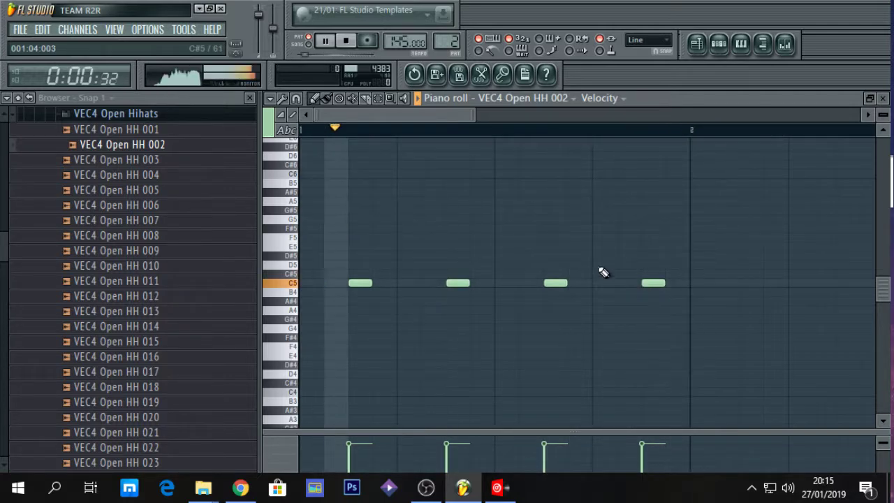
pyautogui.press('space')
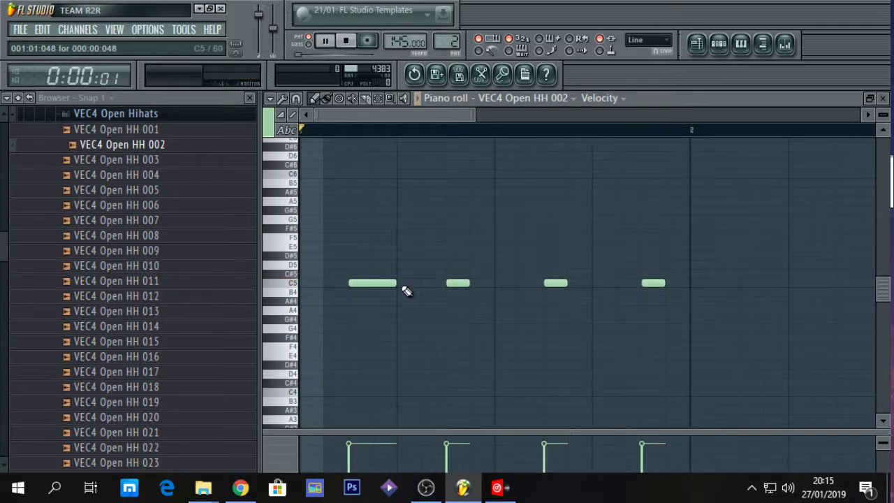
# Lengthen the offbeat C5 hi-hat notes to half a beat each, ending the last one at bar 2, and play the pattern.
pyautogui.press('space')
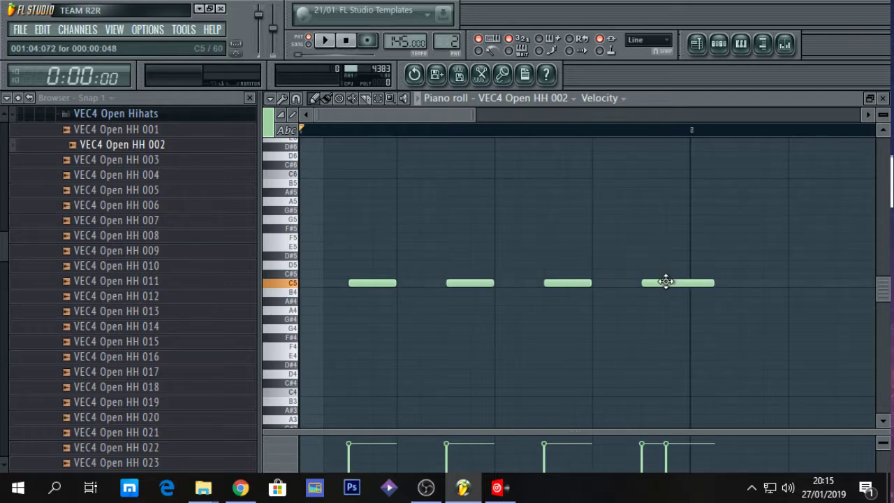
pyautogui.moveTo(664, 284); pyautogui.dragTo(675, 285)
pyautogui.press('space')
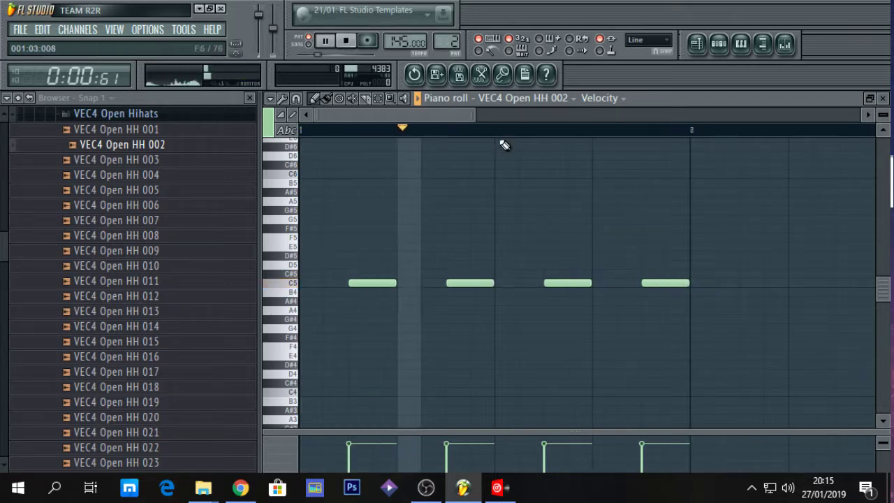
pyautogui.press('space')
# Replace the four C5 hi-hat notes in bar 1 with D5 notes on the same offbeats.
pyautogui.moveTo(477, 115); pyautogui.dragTo(678, 115)
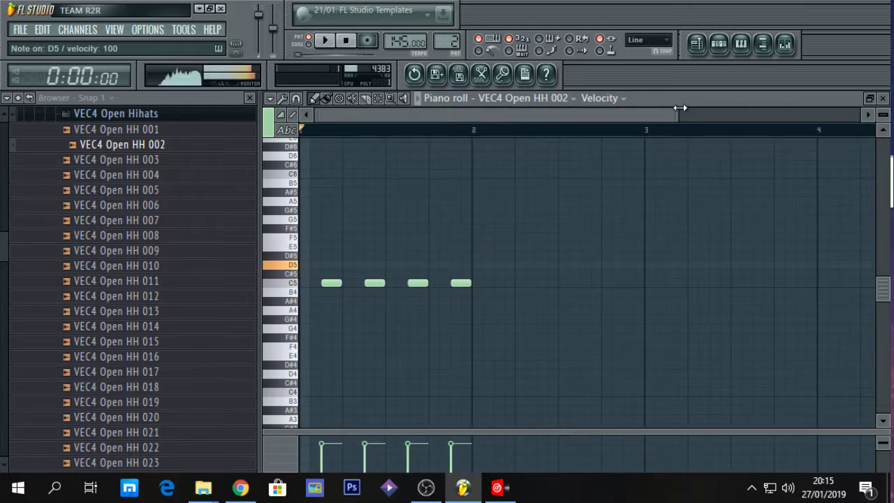
pyautogui.rightClick(462, 282)
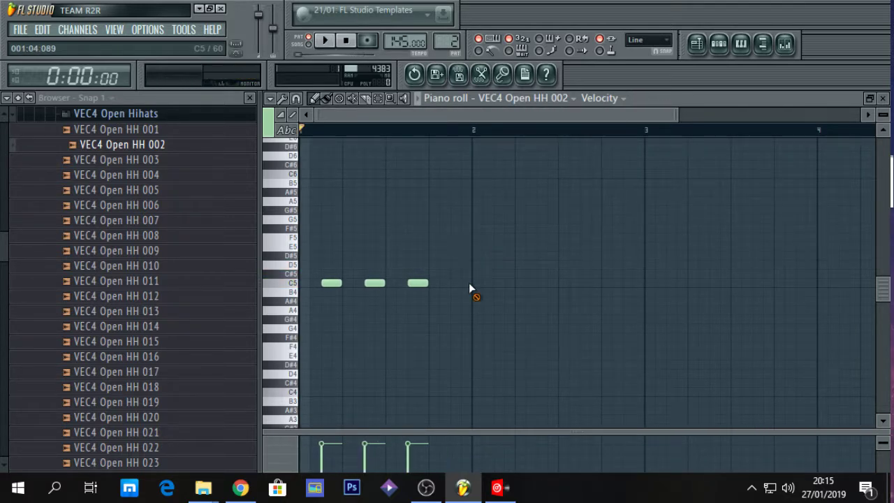
pyautogui.rightClick(417, 283)
pyautogui.rightClick(375, 282)
pyautogui.rightClick(331, 283)
pyautogui.click(331, 264)
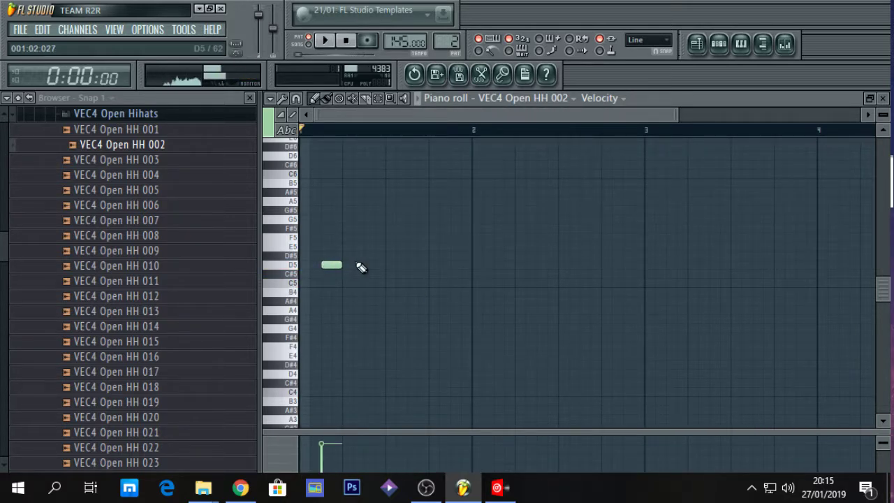
pyautogui.click(374, 265)
pyautogui.click(419, 265)
pyautogui.click(462, 264)
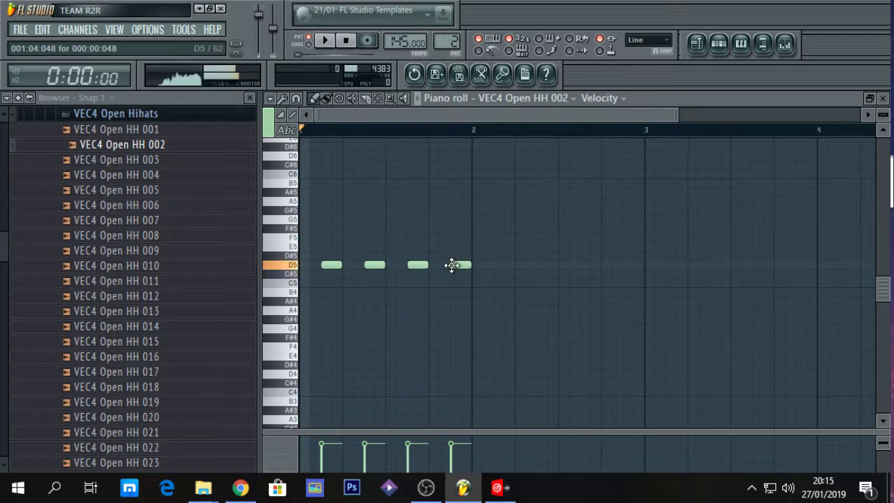
# Restore the piano roll to a smaller window and view the pattern clips in the maximized playlist before restoring it too.
pyautogui.doubleClick(677, 101)
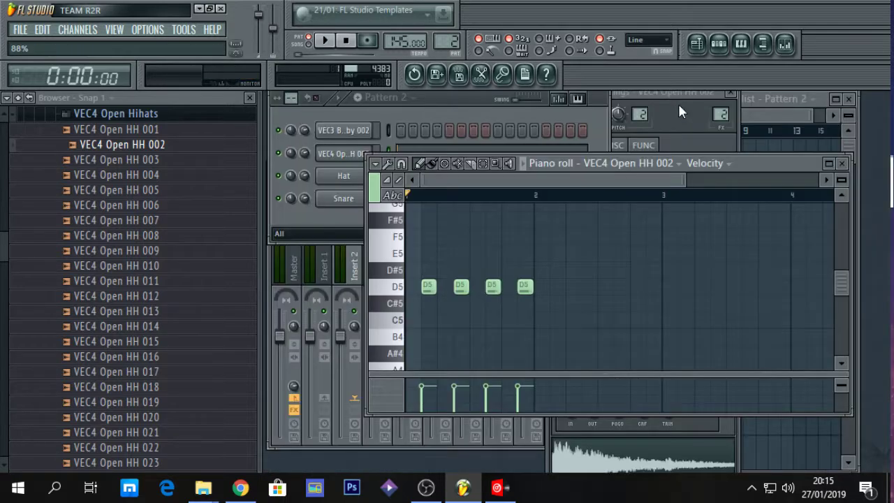
pyautogui.click(836, 100)
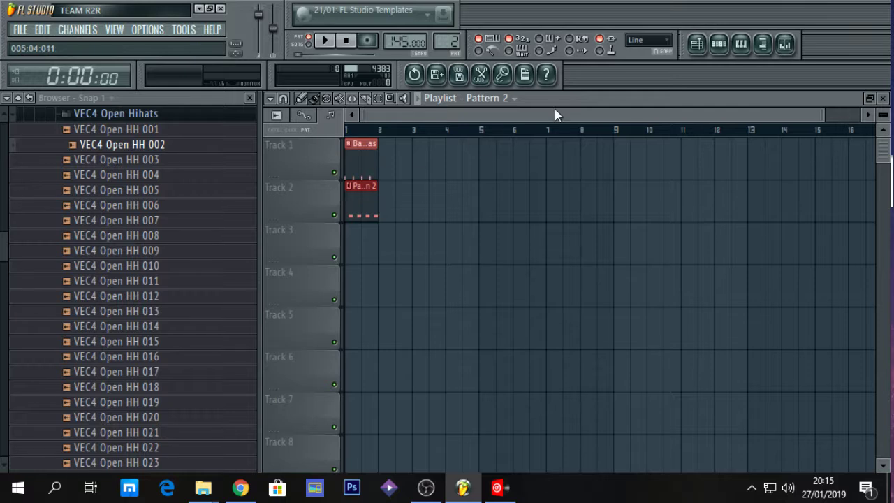
pyautogui.doubleClick(585, 101)
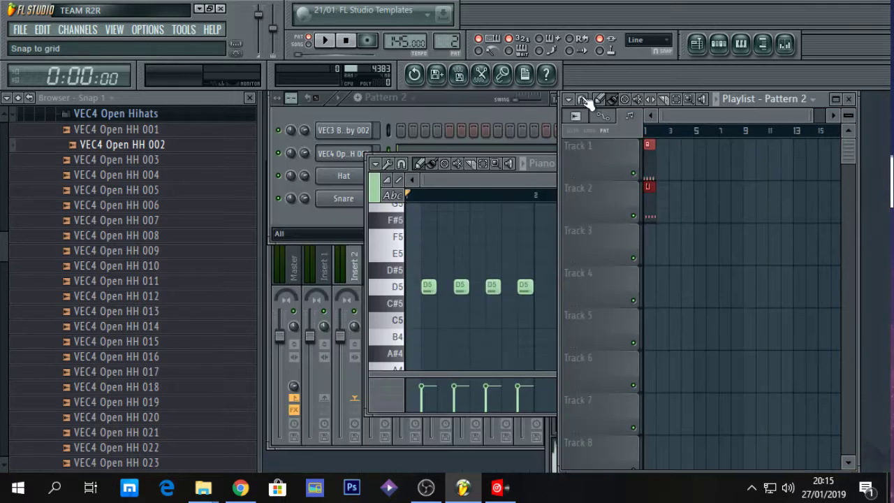
# Rename Pattern 2 as Open Hat and give it a yellow color.
pyautogui.click(417, 101)
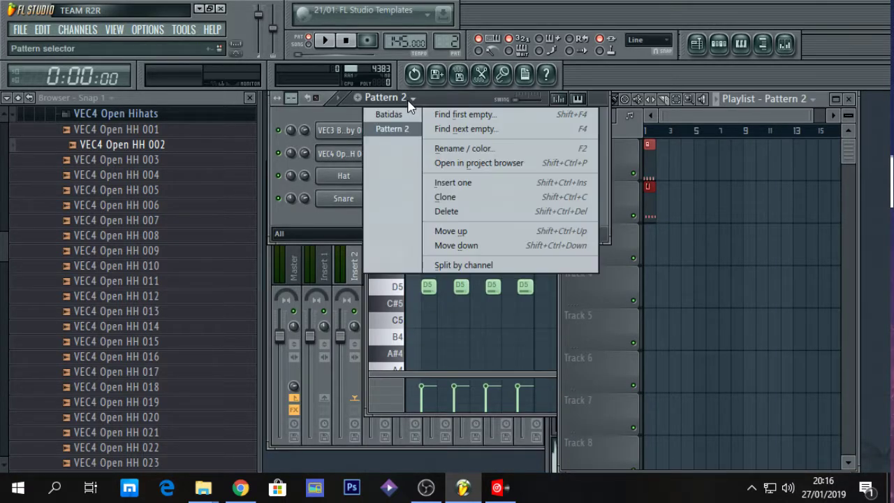
pyautogui.click(468, 149)
pyautogui.write('Hat')
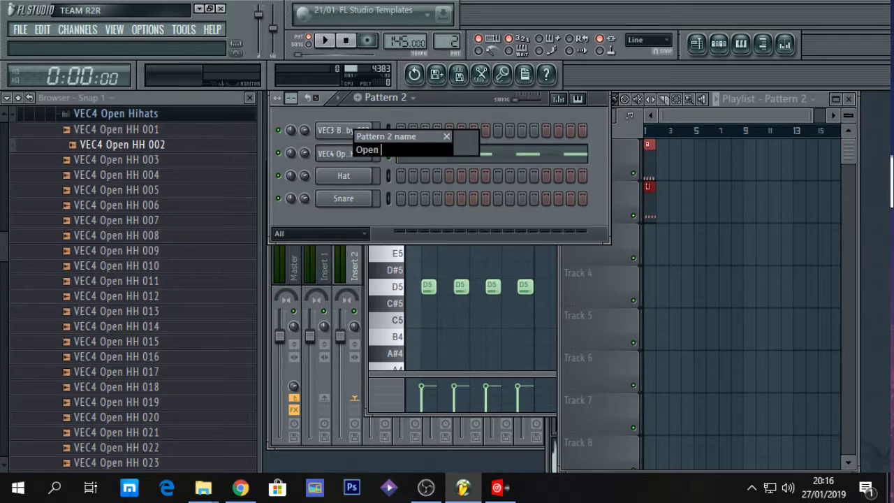
pyautogui.click(472, 145)
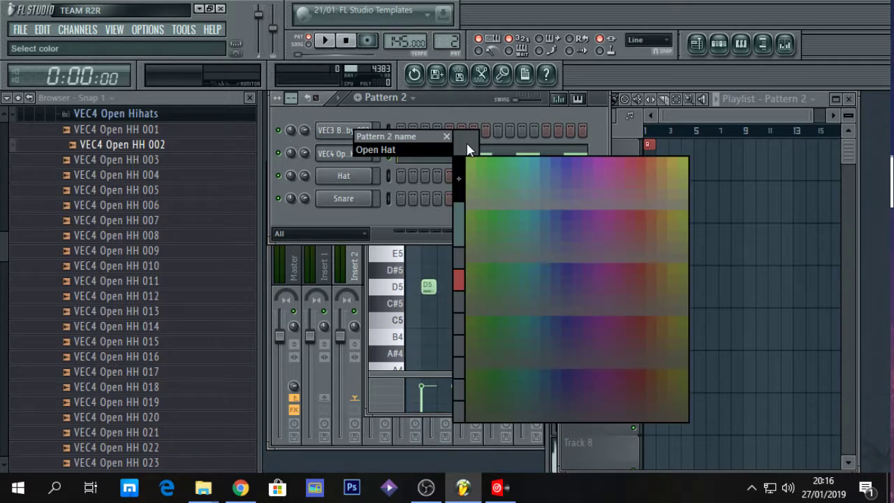
pyautogui.click(683, 166)
pyautogui.press('Return')
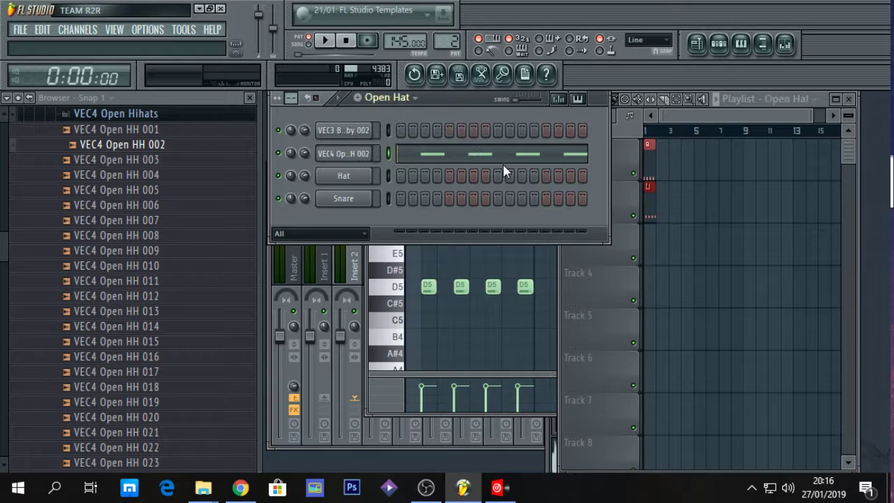
pyautogui.click(676, 200)
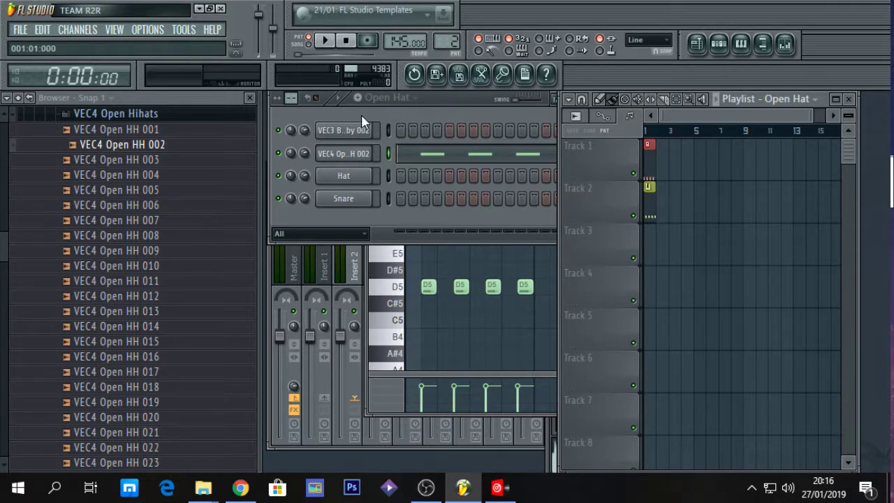
# Play the Batidas pattern on its own, stop it, and play the Open Hat pattern on its own.
pyautogui.click(381, 97)
pyautogui.click(391, 115)
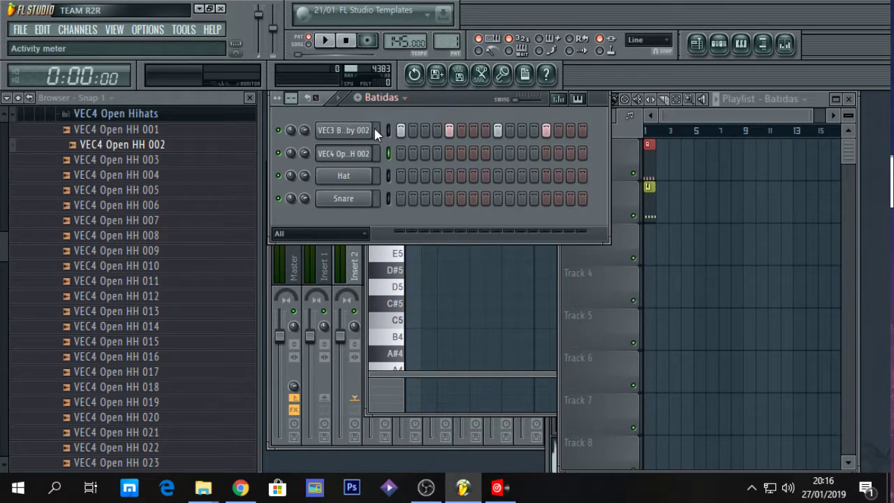
pyautogui.press('space')
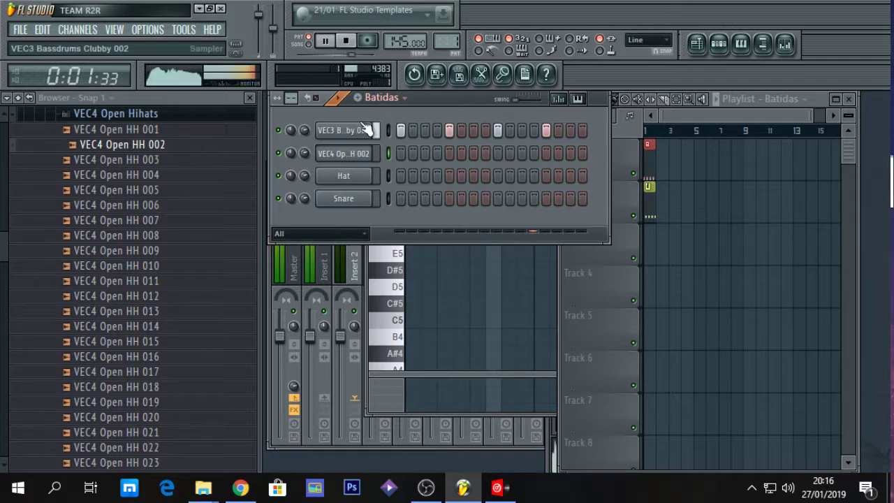
pyautogui.press('space')
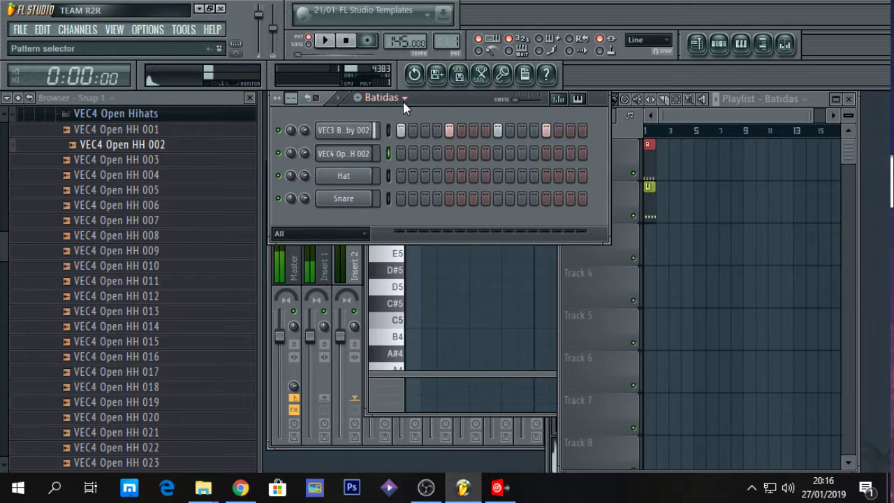
pyautogui.click(402, 99)
pyautogui.click(401, 132)
pyautogui.press('space')
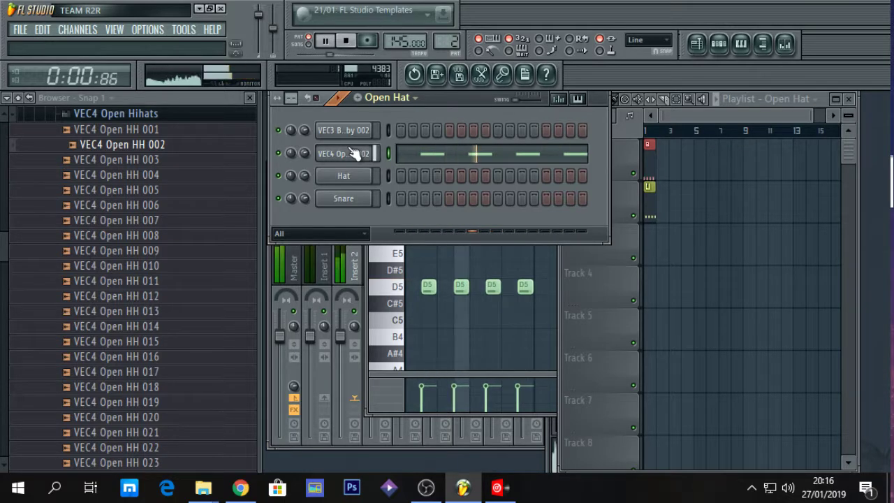
pyautogui.press('space')
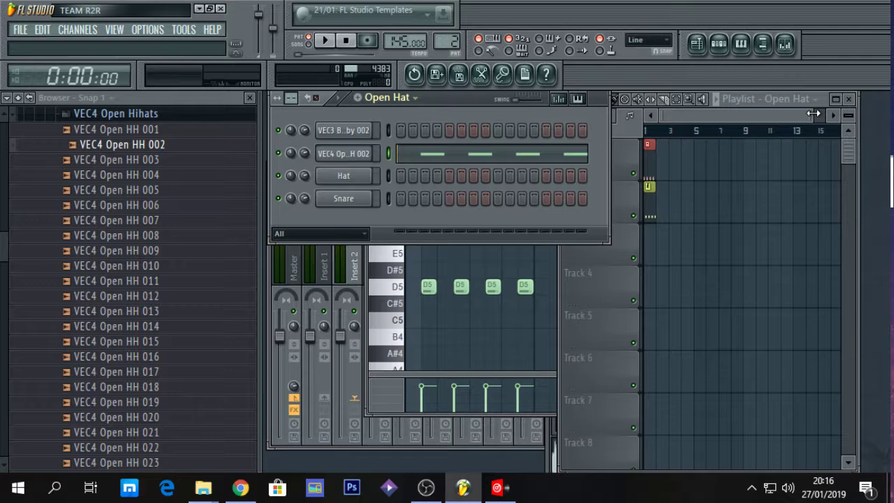
# Zoom in on the playlist clips, launch the Windows magnifier Lupa and magnify the screen to 200%.
pyautogui.moveTo(814, 113); pyautogui.dragTo(367, 138)
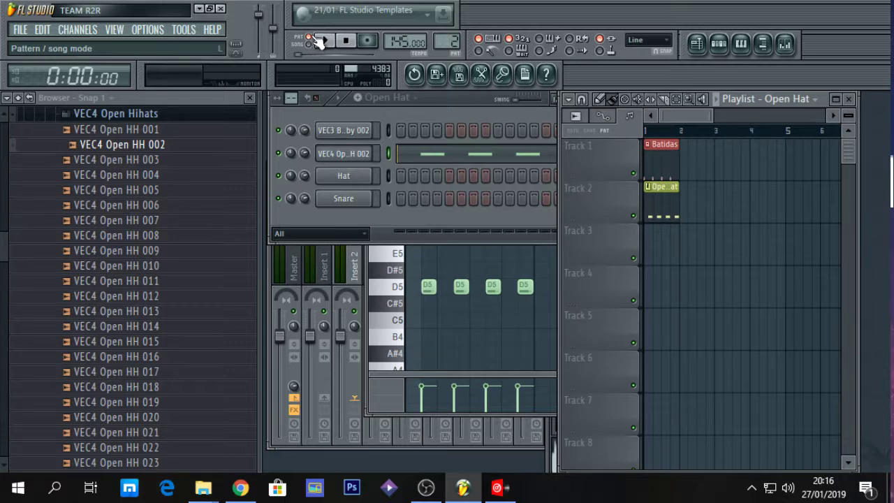
pyautogui.press('super')
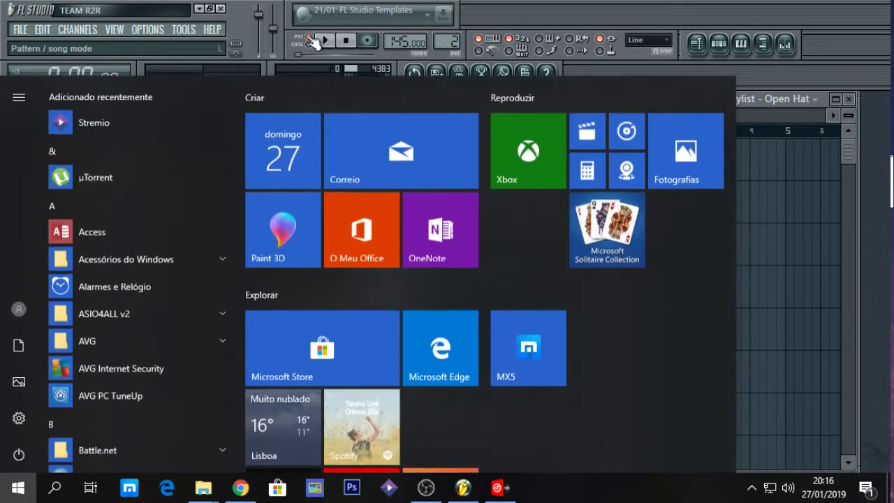
pyautogui.write('lupa')
pyautogui.press('Return')
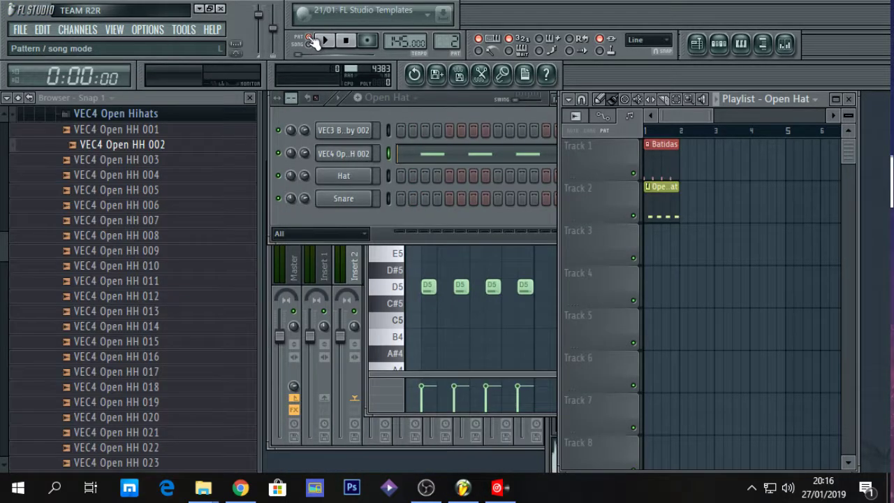
pyautogui.moveTo(182, 242); pyautogui.dragTo(151, 21)
pyautogui.click(137, 43)
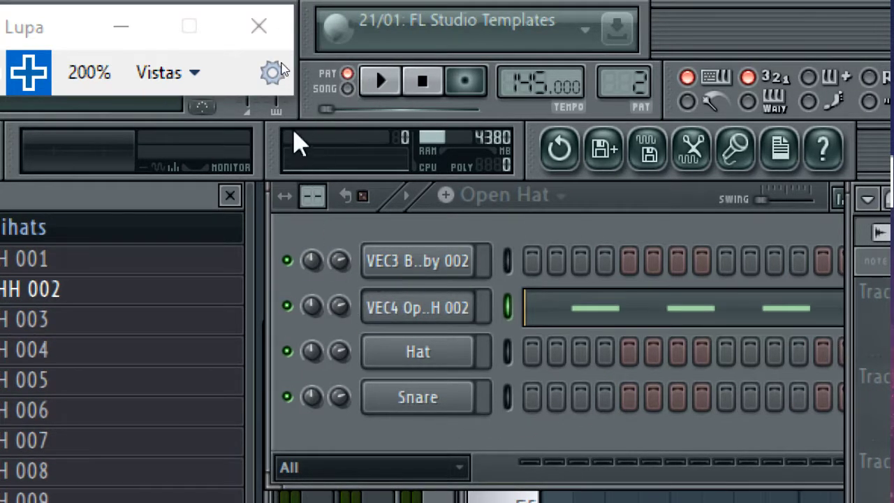
# Switch playback to song mode, return the magnification to 100% and minimize Lupa.
pyautogui.click(349, 90)
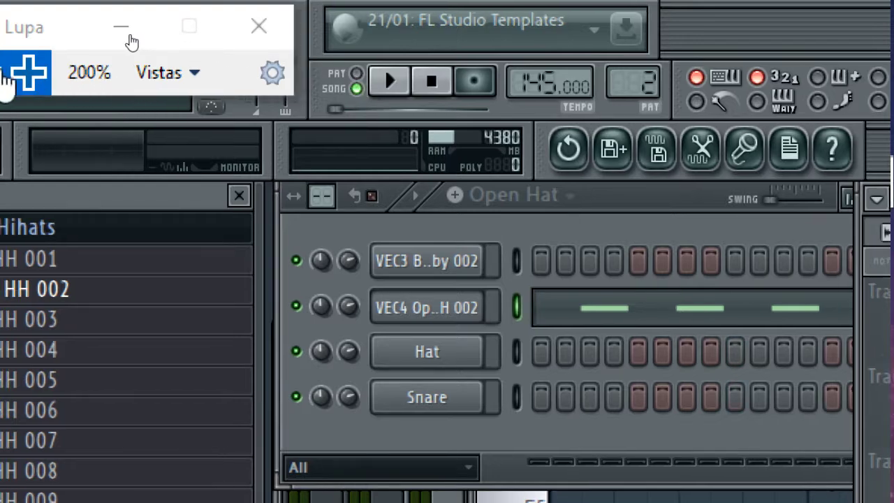
pyautogui.click(78, 88)
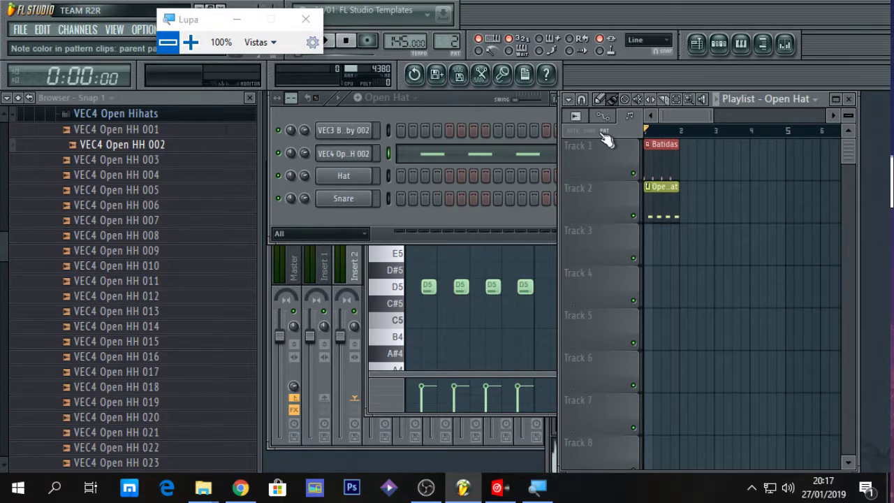
pyautogui.click(237, 19)
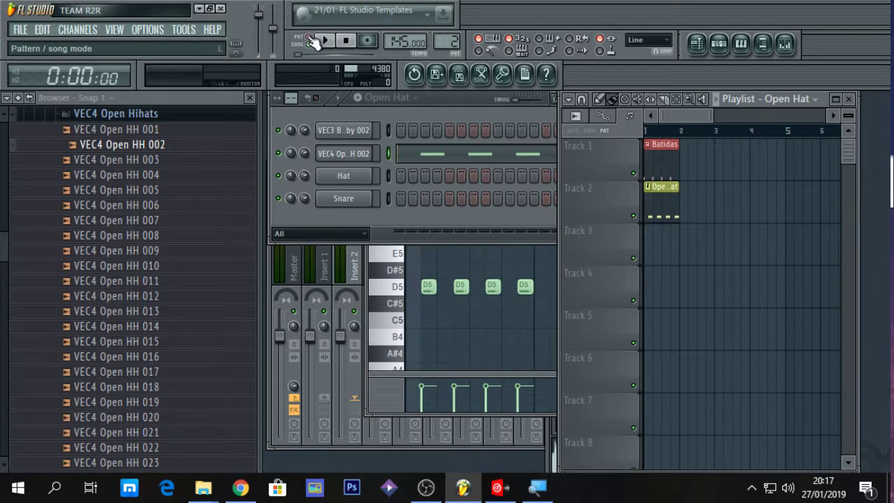
# Demonstrate pattern mode by playing and stopping Batidas, followed by Open Hat.
pyautogui.click(383, 98)
pyautogui.click(390, 116)
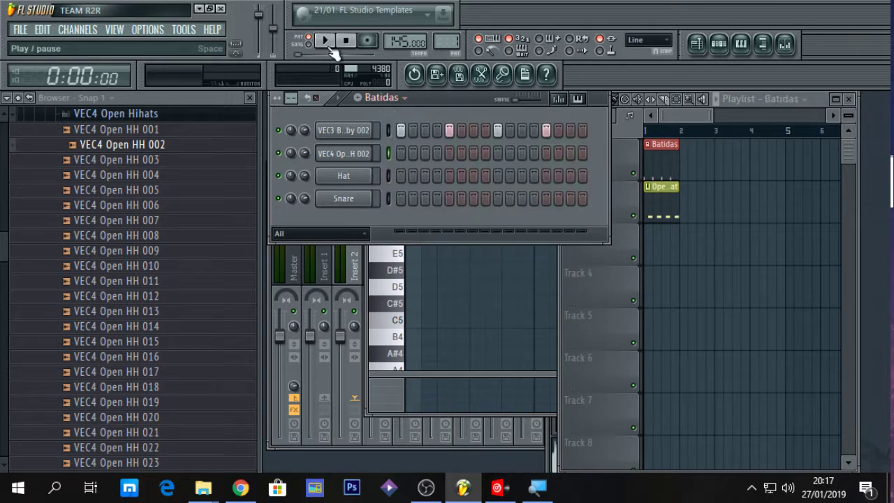
pyautogui.click(325, 39)
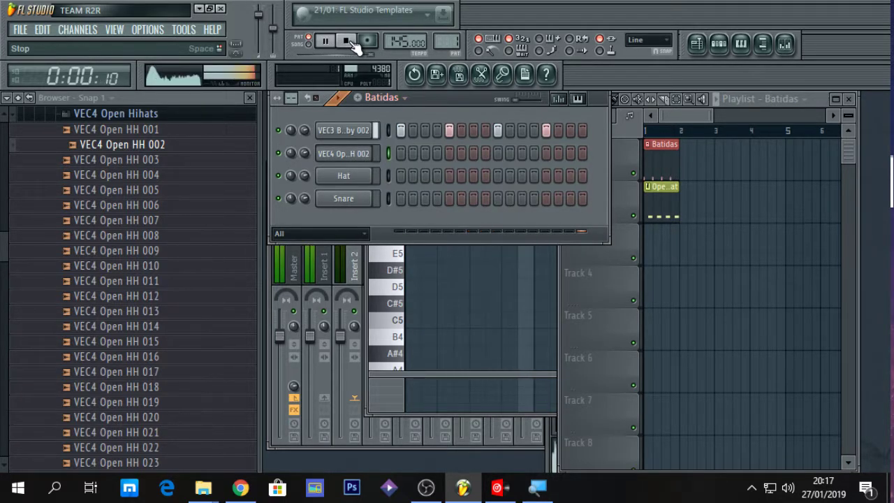
pyautogui.click(349, 41)
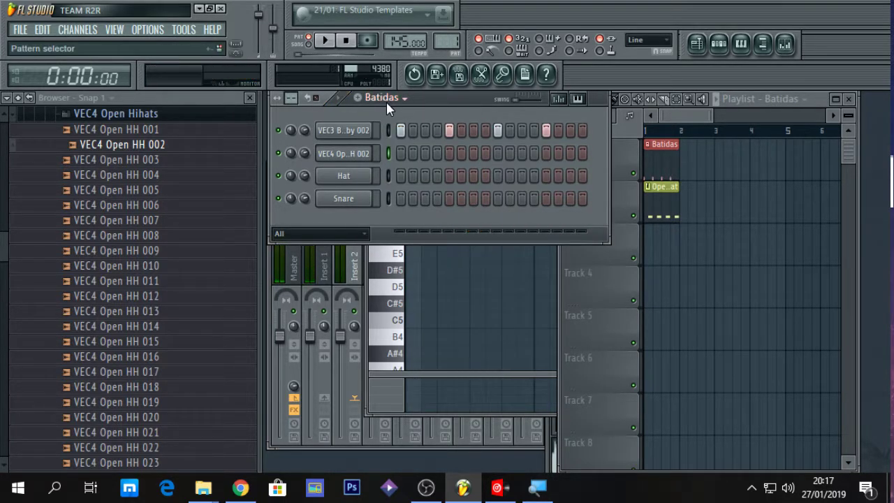
pyautogui.click(383, 98)
pyautogui.click(392, 133)
pyautogui.click(325, 40)
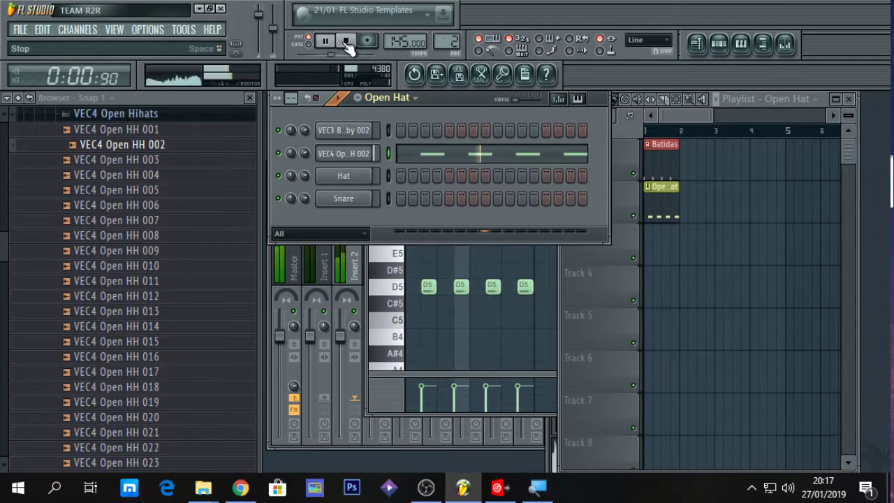
pyautogui.click(347, 42)
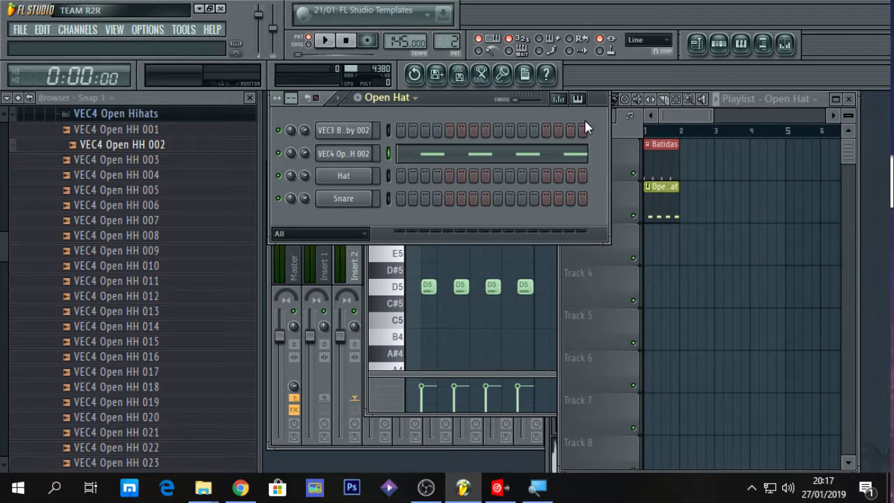
# Compare pattern and song mode, leave song mode on, and move the playlist position to beat 2 and back to the start.
pyautogui.click(641, 137)
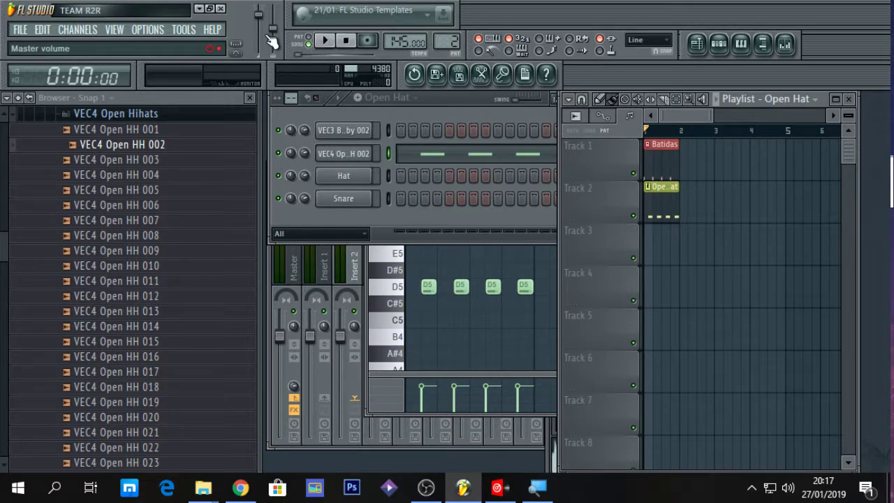
pyautogui.click(310, 37)
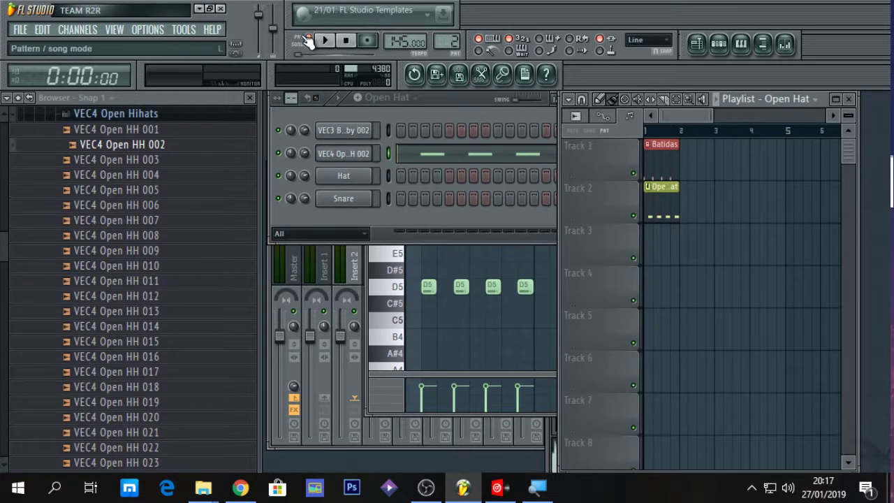
pyautogui.click(655, 131)
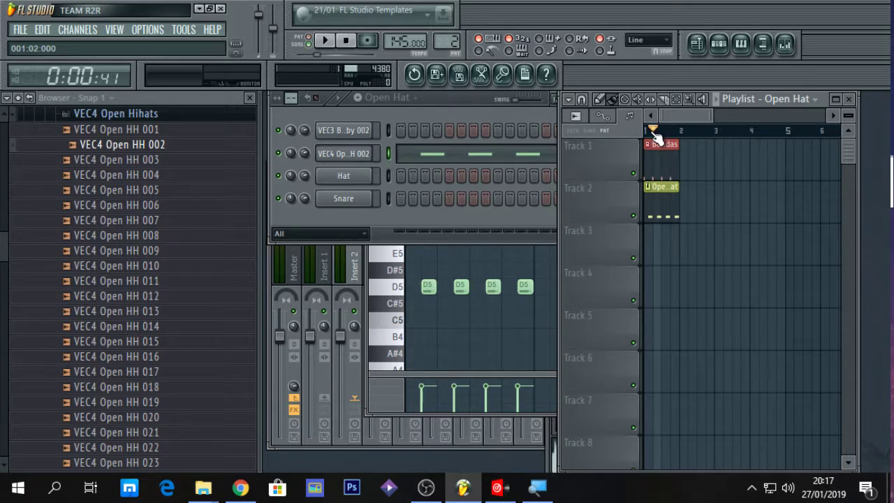
pyautogui.moveTo(656, 137); pyautogui.dragTo(625, 135)
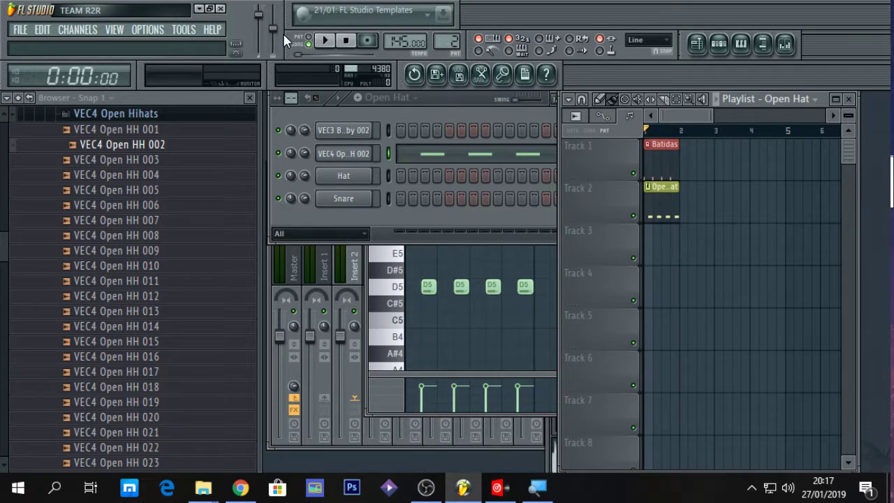
# Play the arrangement in song mode and stop it, then collapse the VEC4 Open Hihats folder in the browser.
pyautogui.click(324, 42)
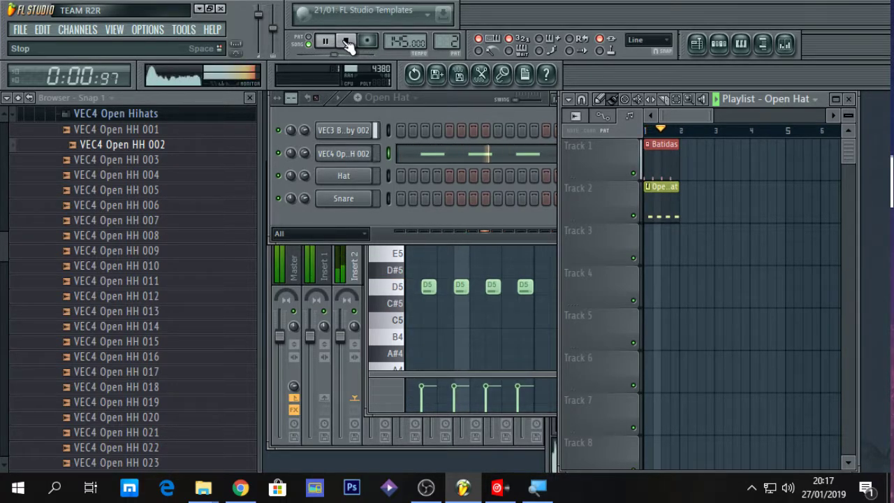
pyautogui.click(347, 42)
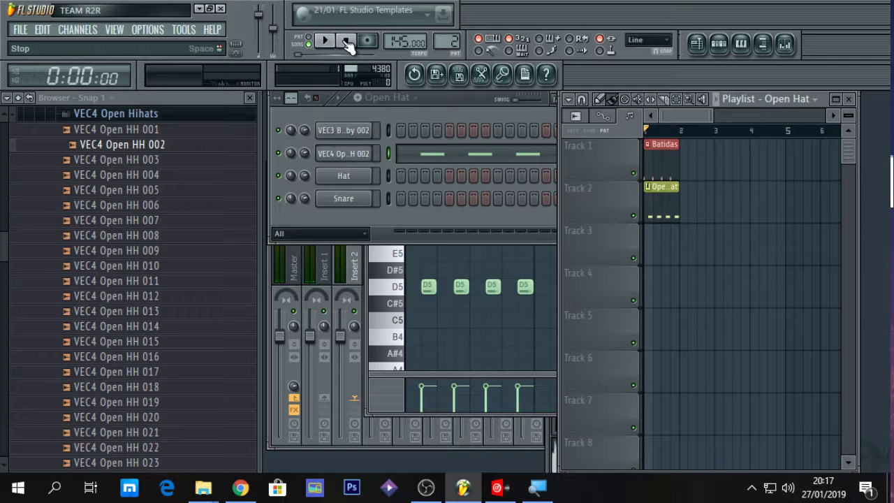
pyautogui.click(133, 115)
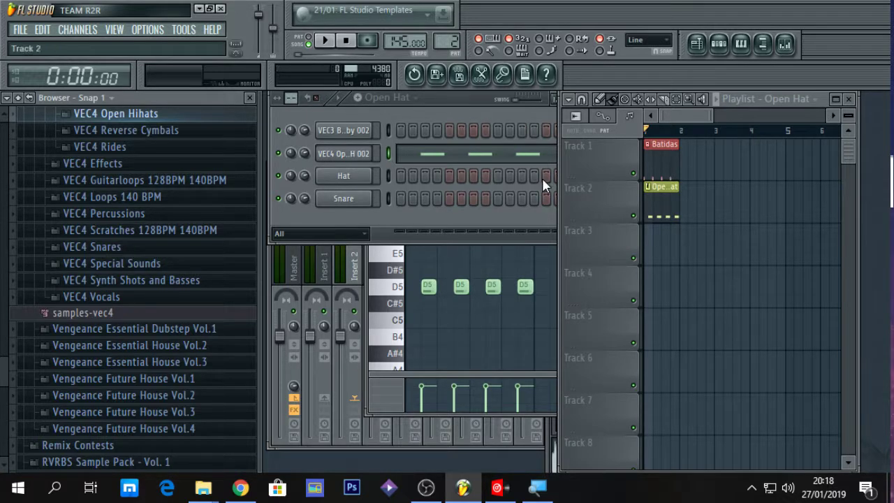
# Create a new pattern named Baixo (Bass) and give it a blue-violet color.
pyautogui.click(358, 98)
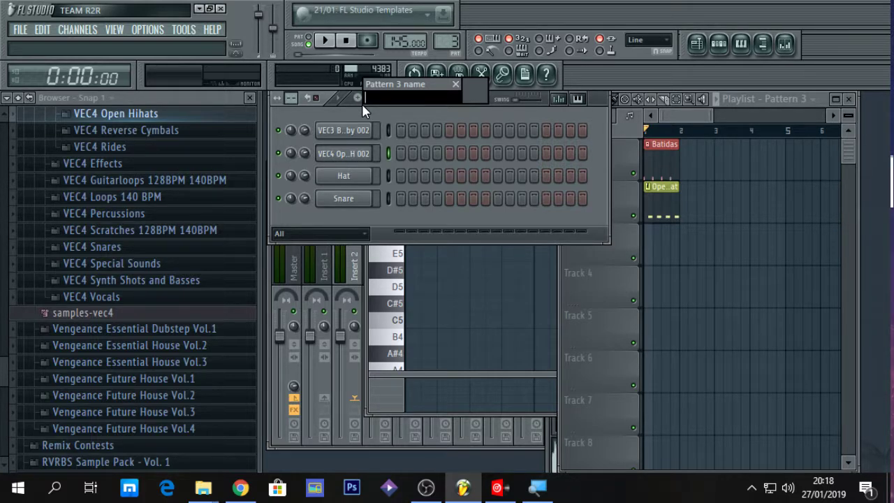
pyautogui.write('Baixo (Bass')
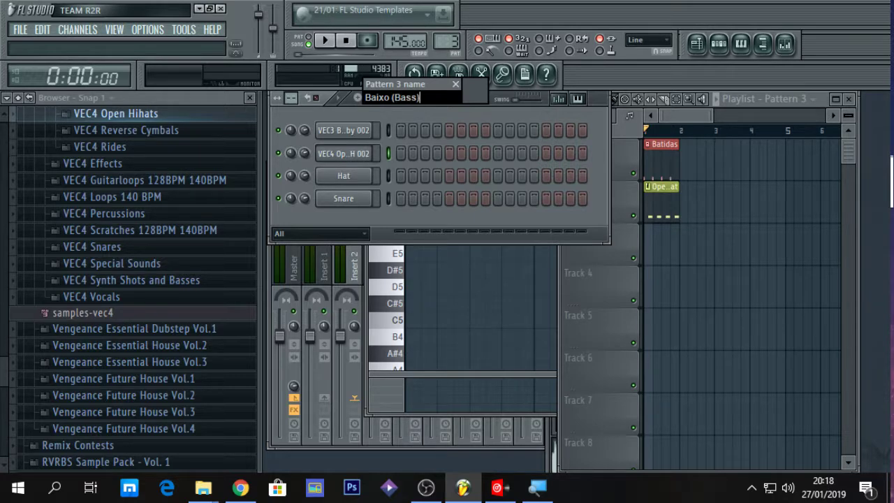
pyautogui.click(487, 93)
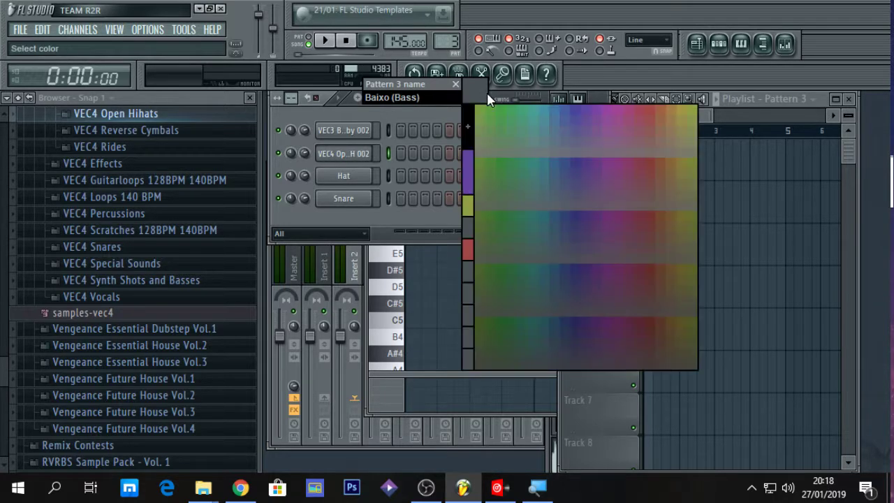
pyautogui.click(579, 109)
pyautogui.press('Return')
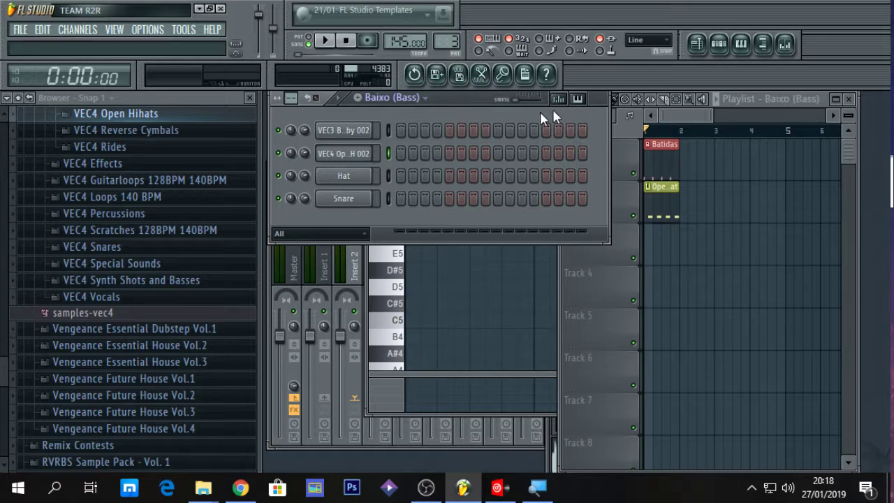
# Look at the channel settings of the unused Hat and Snare channels, returning to Hat.
pyautogui.click(344, 182)
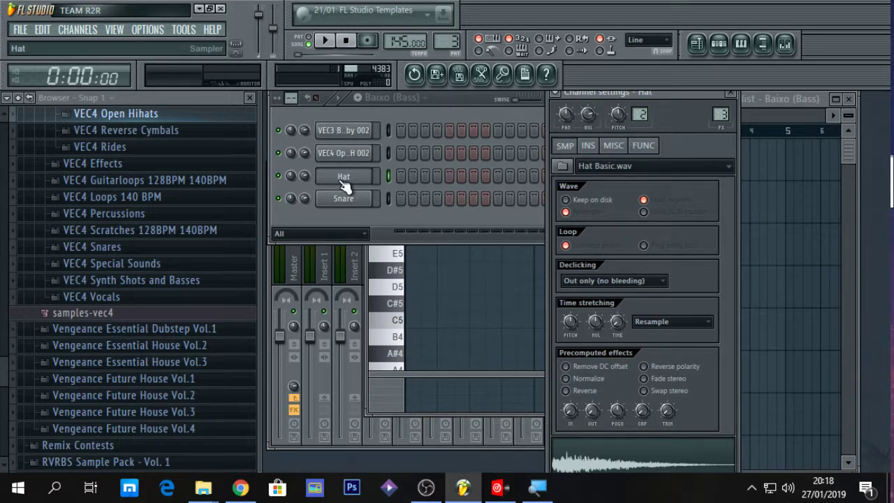
pyautogui.click(344, 198)
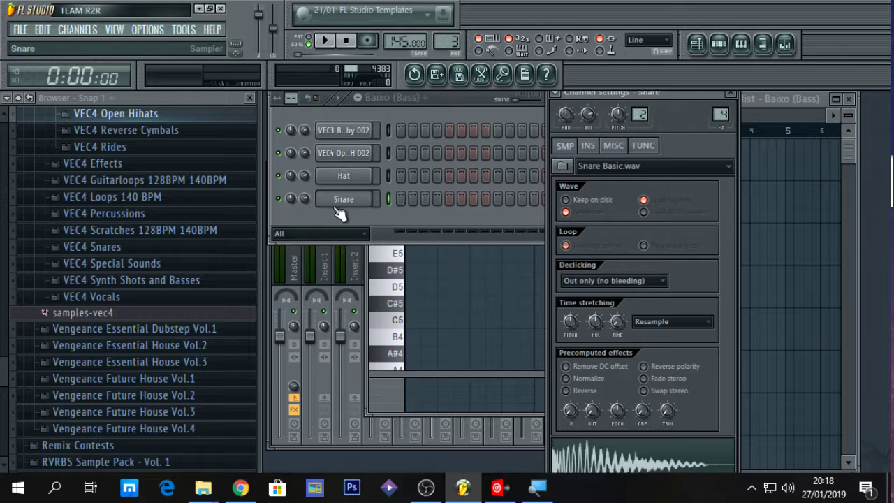
pyautogui.click(320, 221)
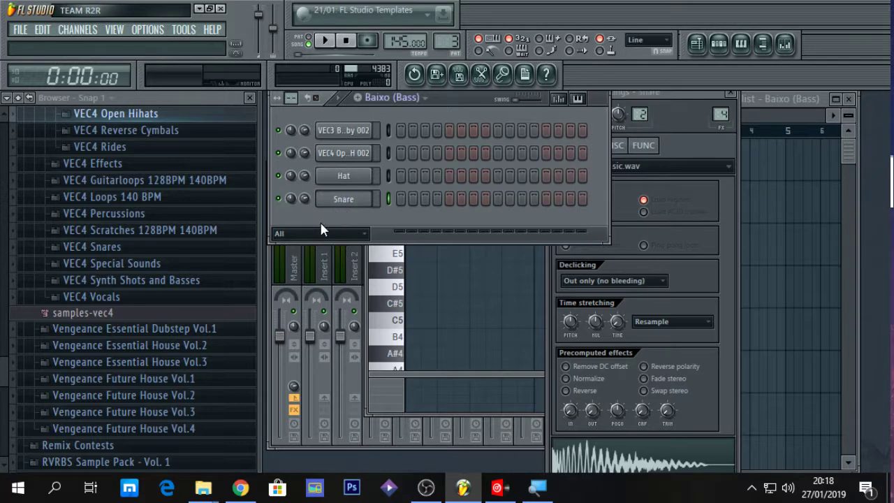
pyautogui.click(342, 181)
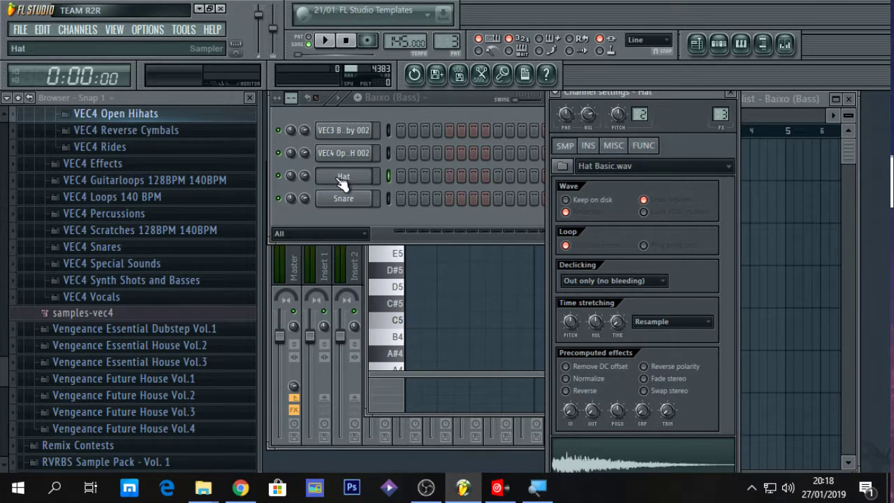
# Replace the Hat channel with the Nexus synthesizer and move its window so the whole interface is in view.
pyautogui.rightClick(343, 176)
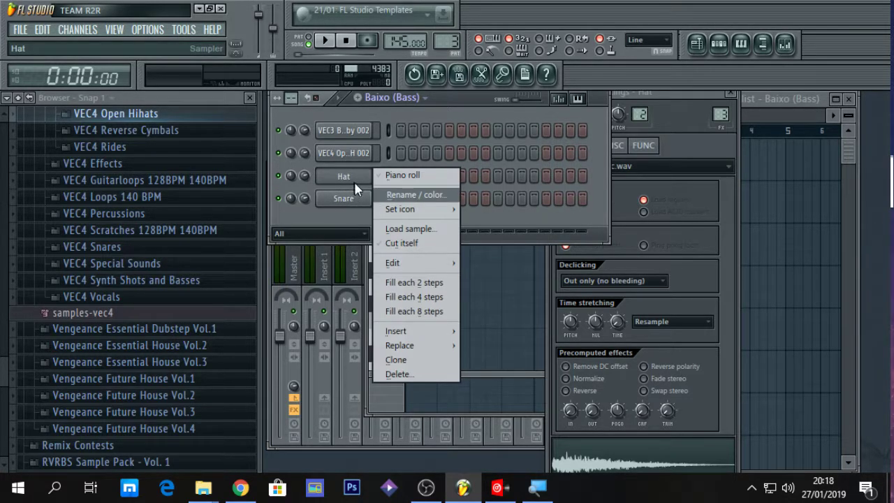
pyautogui.moveTo(413, 332)
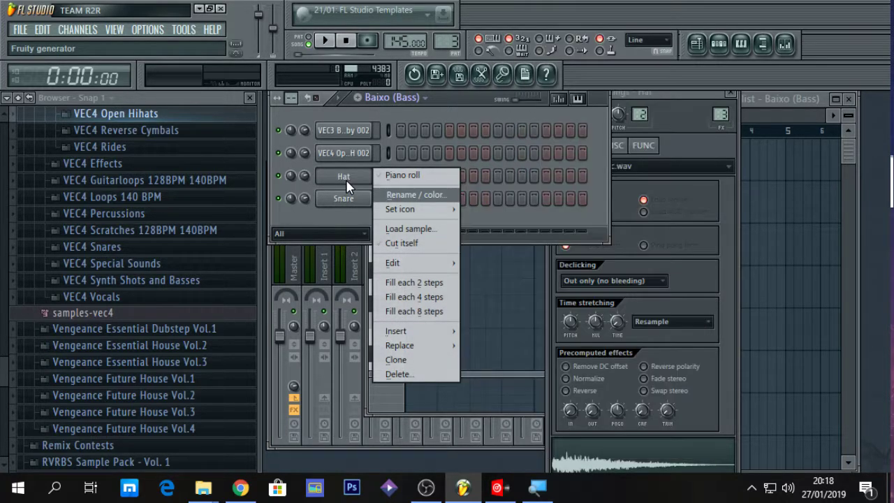
pyautogui.moveTo(440, 349)
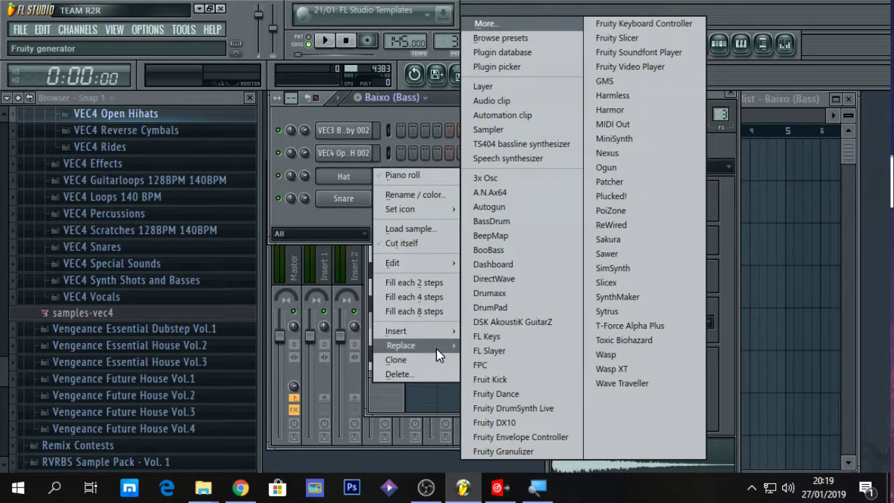
pyautogui.click(608, 153)
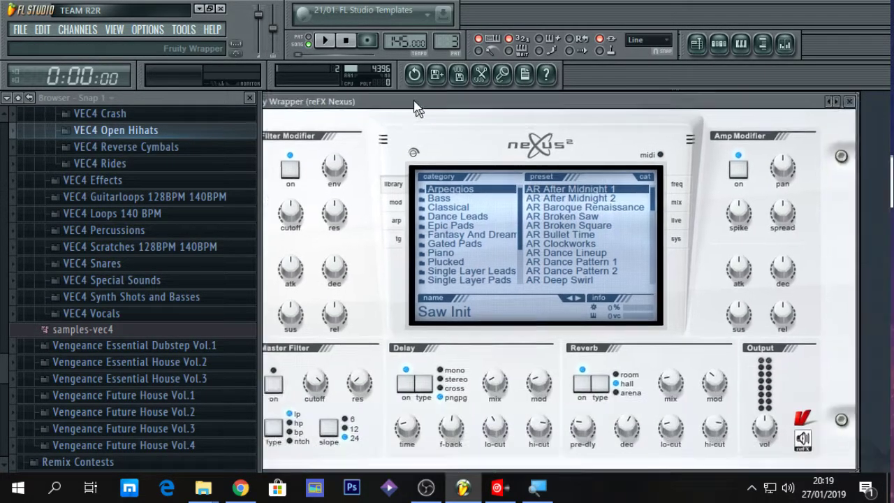
pyautogui.moveTo(417, 109); pyautogui.dragTo(450, 105)
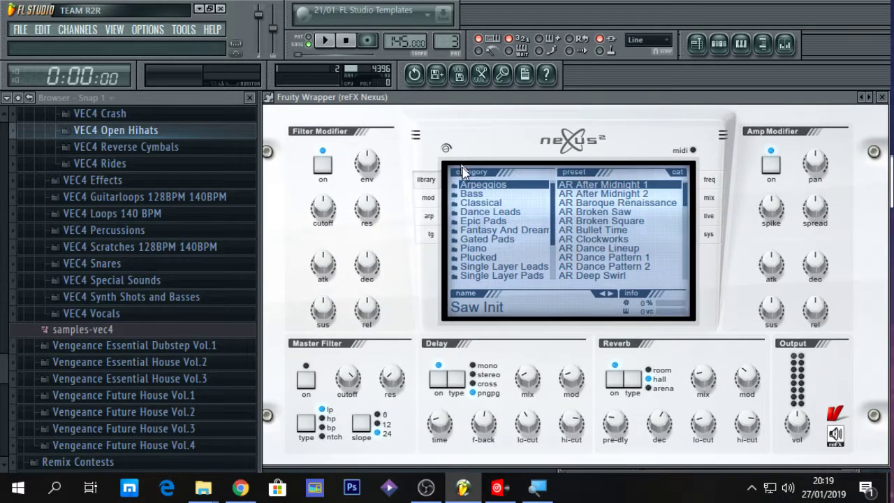
# Load the BA Attackbass preset from the Bass category in Nexus.
pyautogui.click(472, 194)
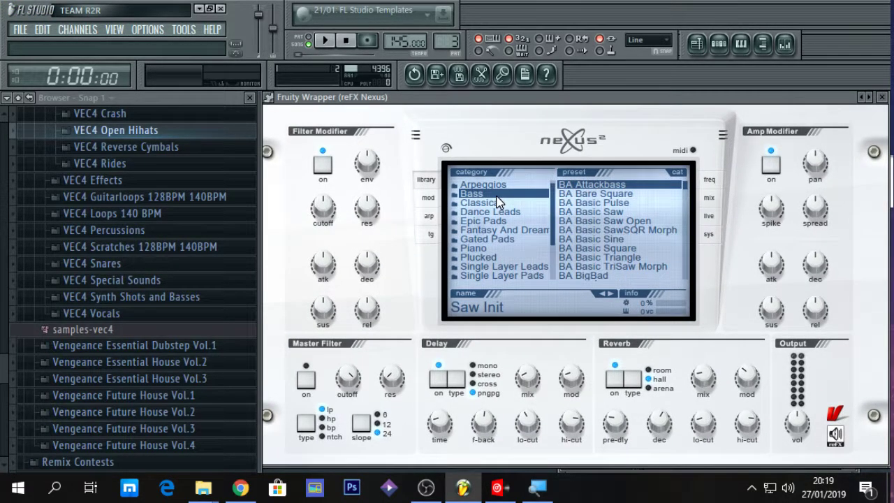
pyautogui.click(605, 239)
pyautogui.click(595, 186)
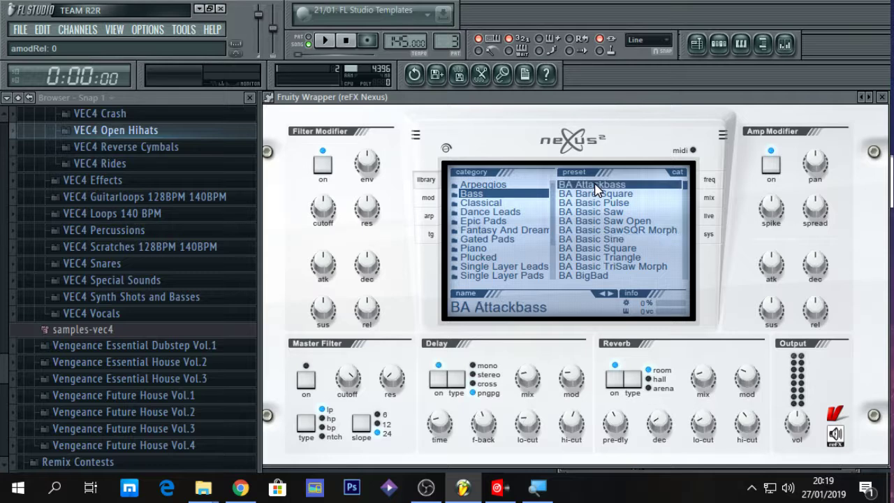
# Audition the BA Attackbass sound by playing repeated D4 notes, a few G4 notes and D4 again.
pyautogui.click(587, 99)
pyautogui.press('x')
pyautogui.press('x')
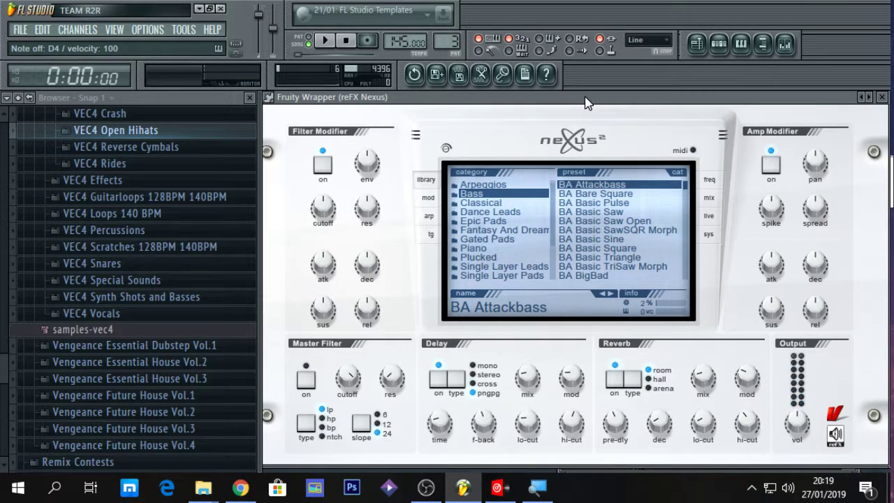
pyautogui.moveTo(574, 97); pyautogui.dragTo(579, 102)
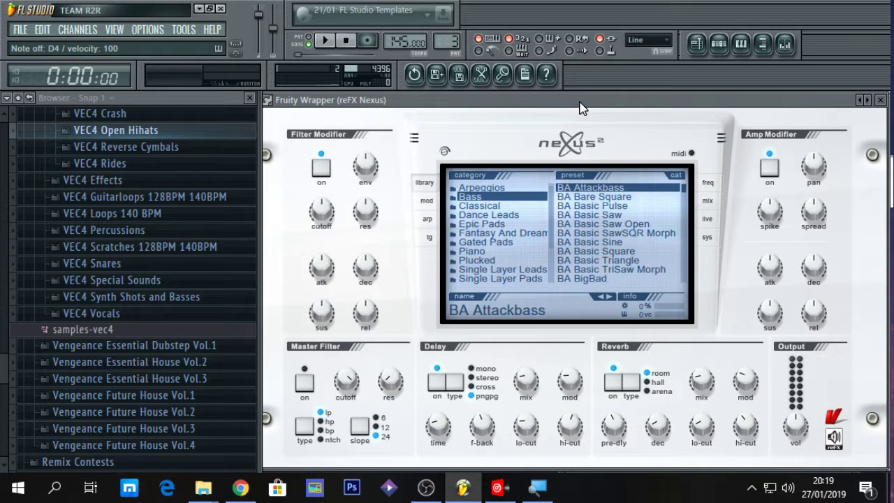
pyautogui.click(579, 102)
pyautogui.press('x')
pyautogui.press('x')
pyautogui.press('x')
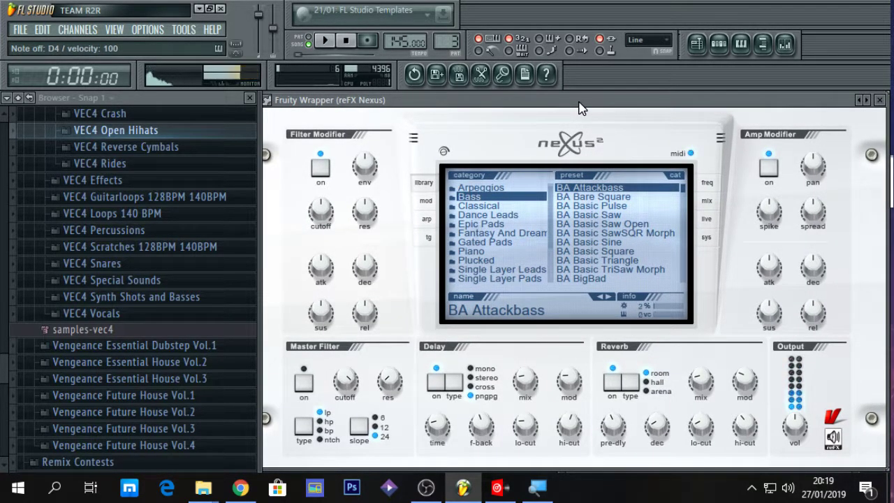
pyautogui.press('x')
pyautogui.press('x')
pyautogui.press('b')
pyautogui.press('b')
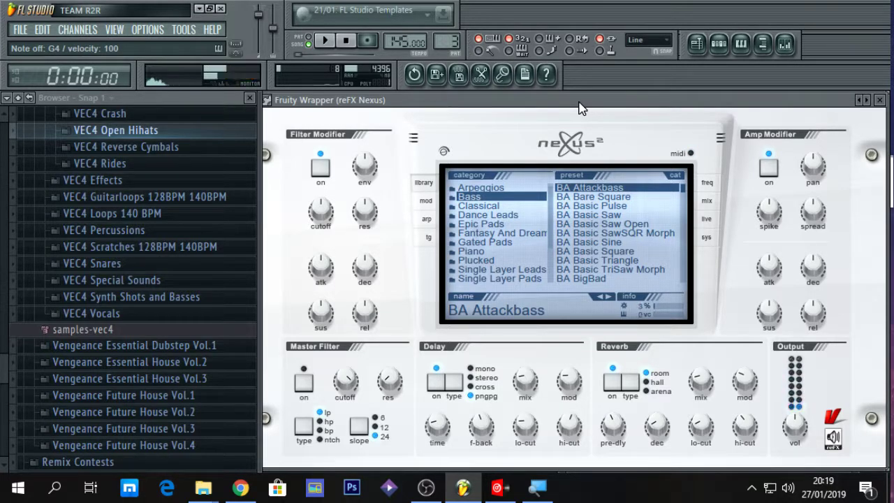
pyautogui.press('x')
pyautogui.press('x')
pyautogui.press('x')
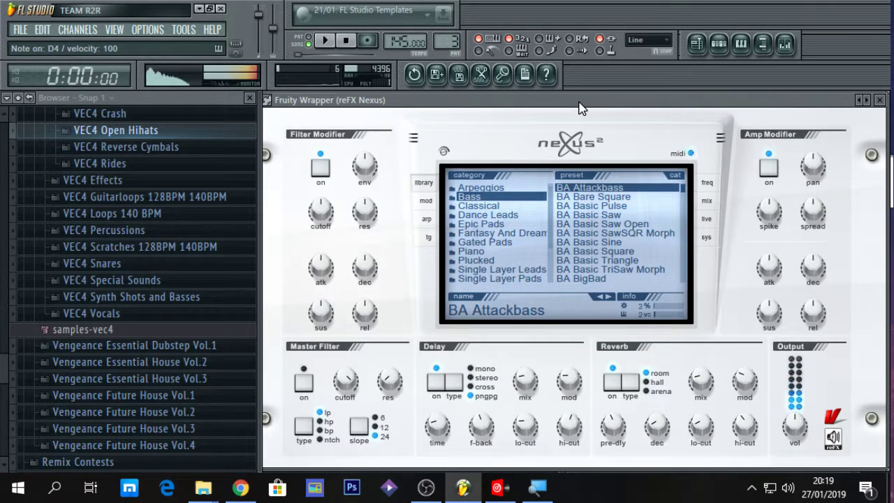
# Open the piano roll for the Baixo (Bass) pattern.
pyautogui.click(741, 44)
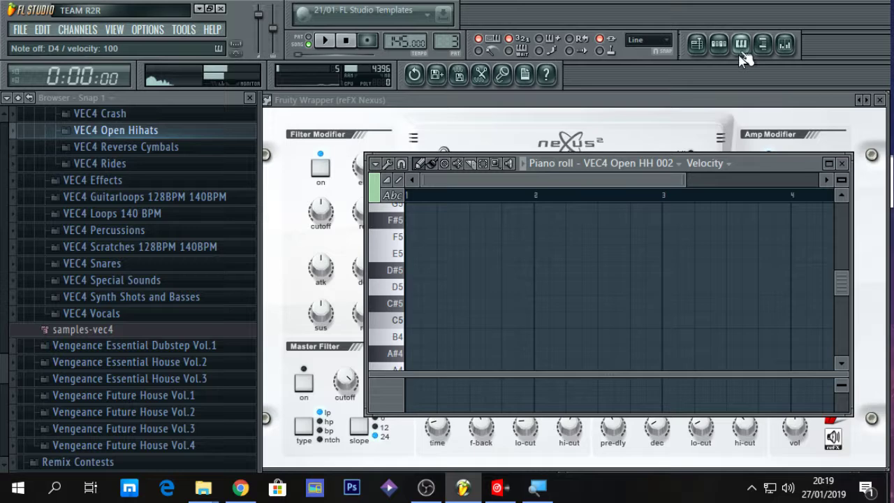
# Open the reFX Nexus channel in the piano roll and maximize the editor.
pyautogui.click(829, 163)
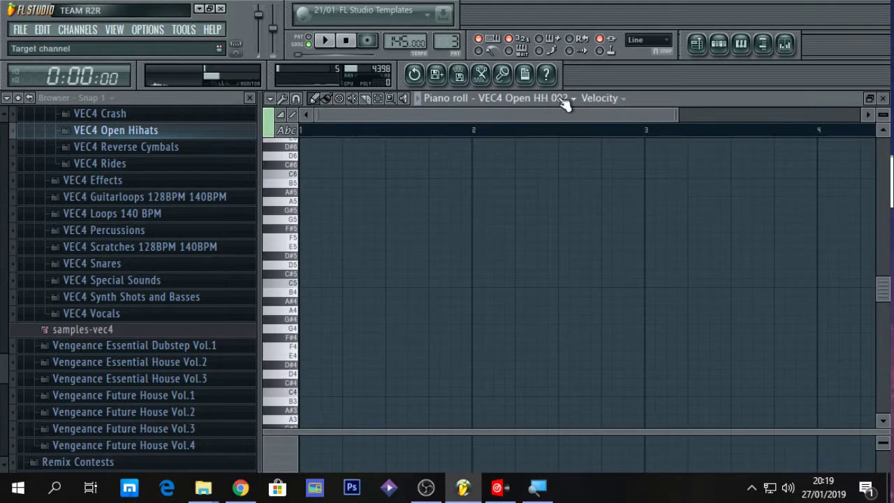
pyautogui.doubleClick(646, 104)
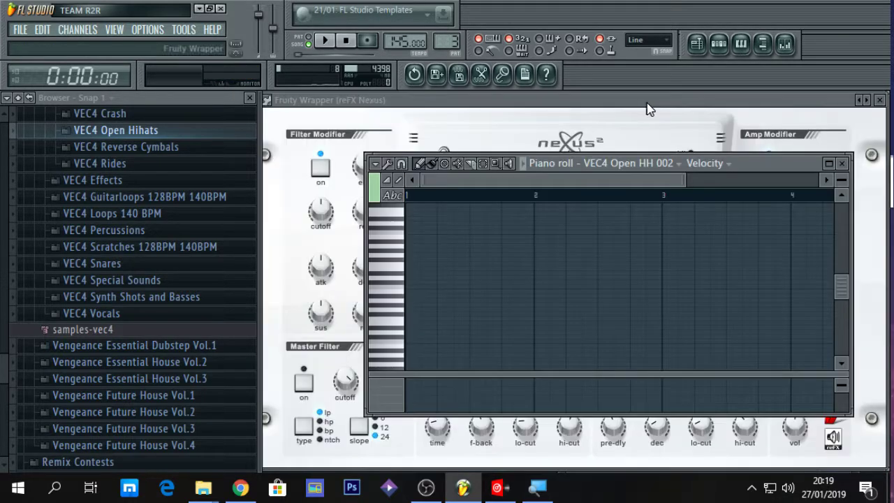
pyautogui.click(745, 44)
pyautogui.click(744, 44)
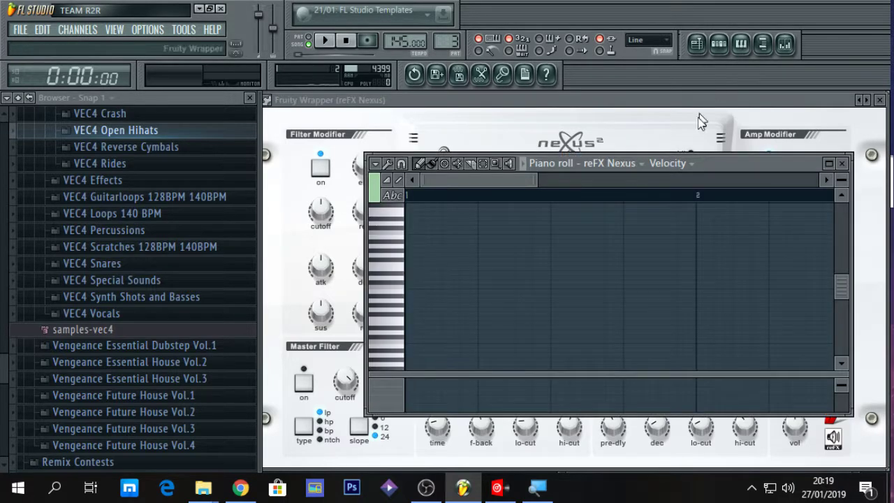
pyautogui.doubleClick(717, 165)
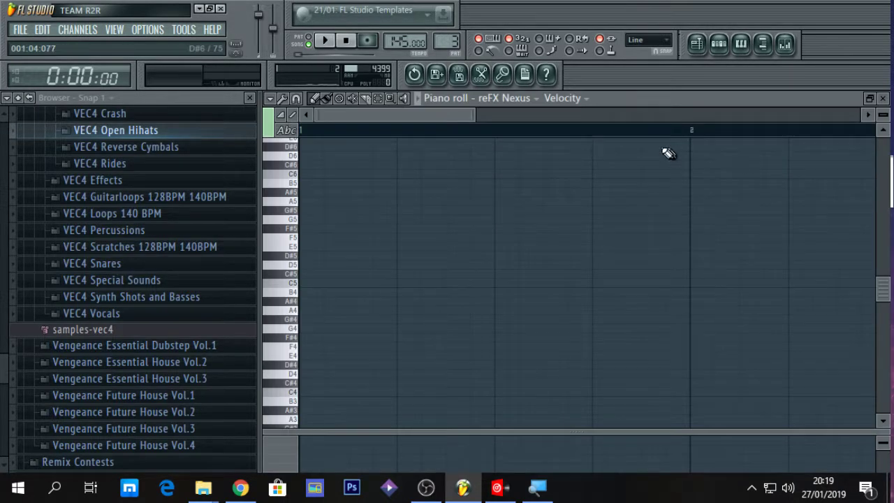
pyautogui.click(534, 102)
pyautogui.click(526, 143)
pyautogui.click(536, 101)
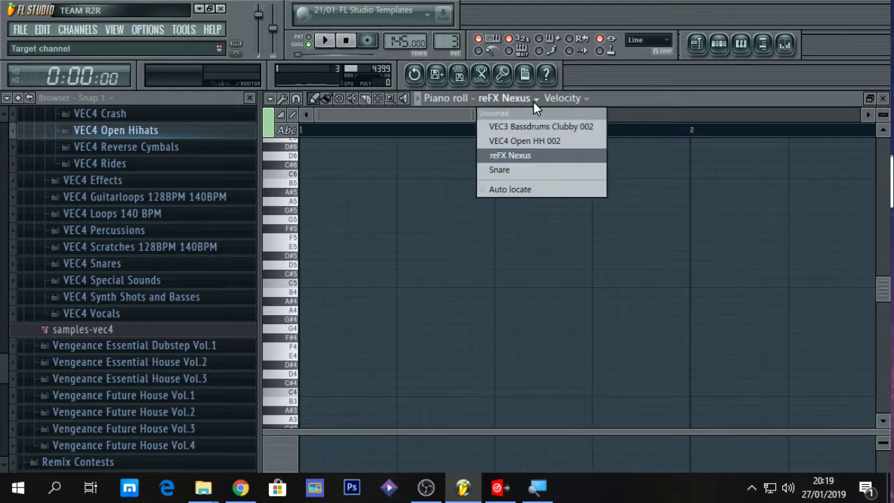
pyautogui.click(508, 156)
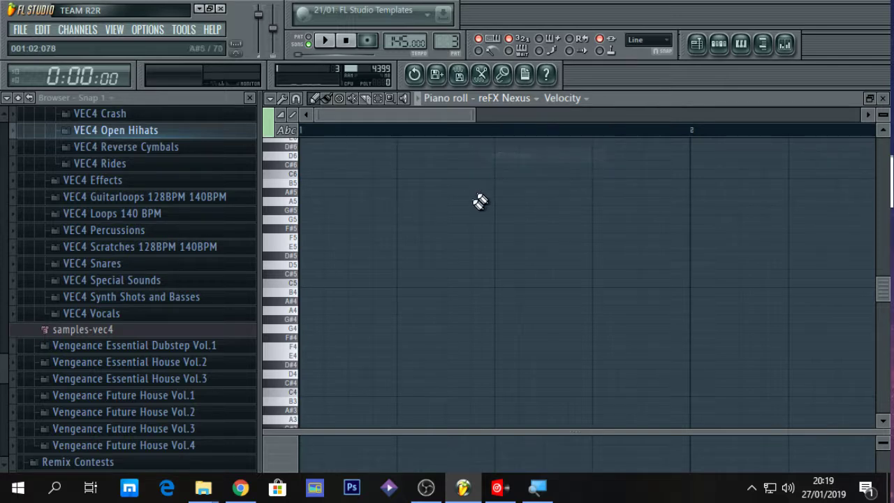
# Place four D4 notes on the offbeats of bar 1 in the reFX Nexus piano roll.
pyautogui.click(353, 374)
pyautogui.click(448, 382)
pyautogui.rightClick(489, 382)
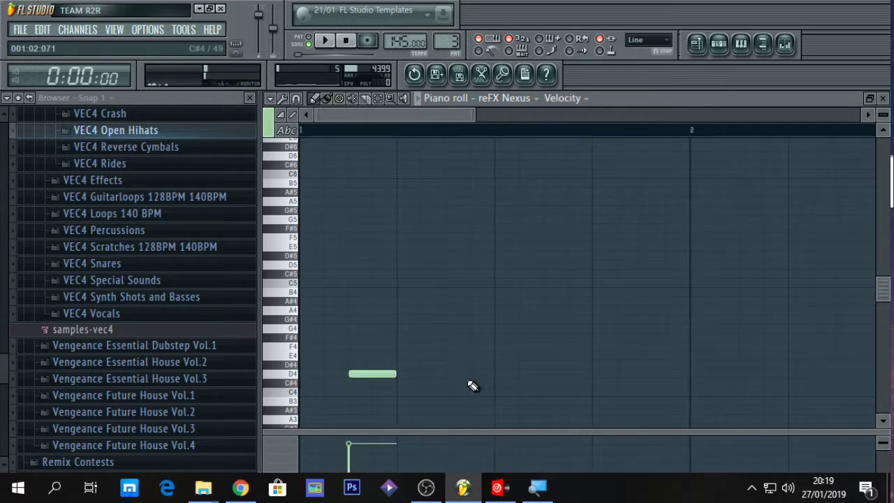
pyautogui.click(451, 374)
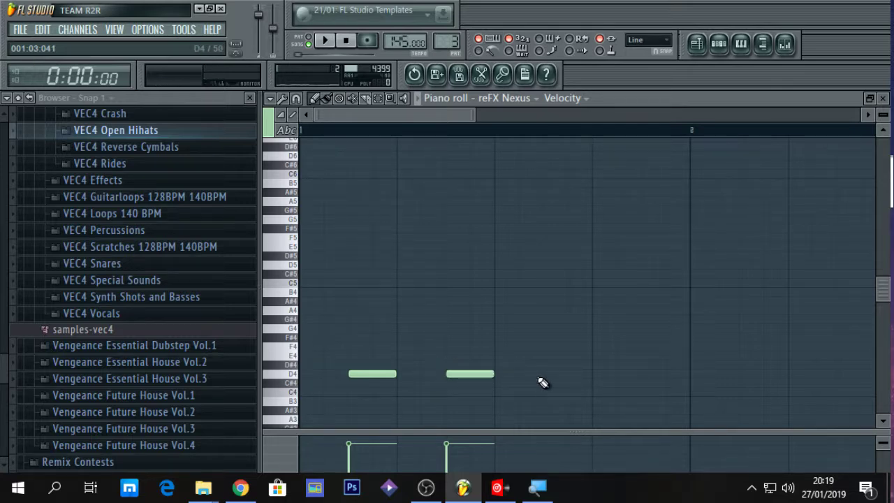
pyautogui.click(580, 374)
pyautogui.click(645, 374)
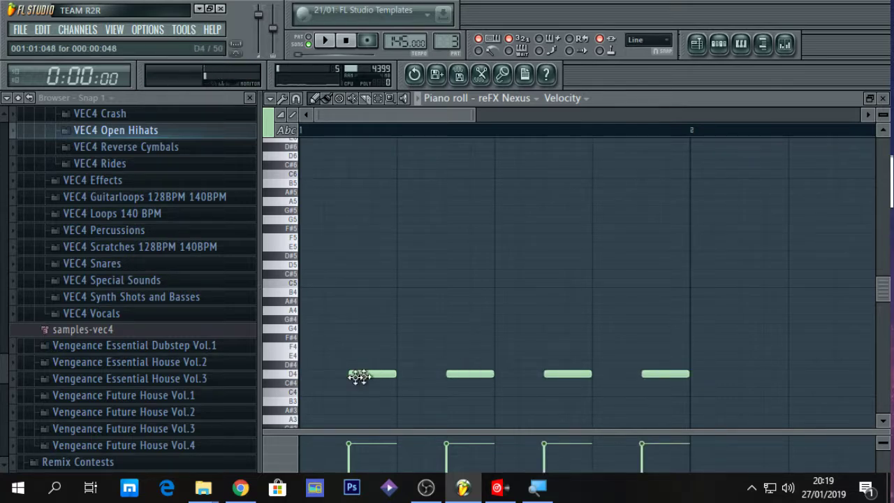
# Place four F4 notes on the offbeats of bar 2.
pyautogui.moveTo(482, 114); pyautogui.dragTo(648, 97)
pyautogui.click(517, 346)
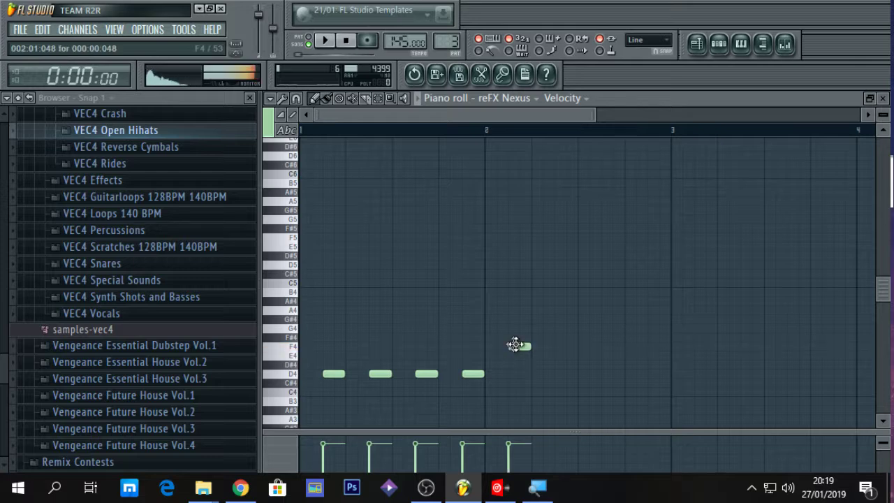
pyautogui.click(559, 346)
pyautogui.click(600, 346)
pyautogui.click(648, 346)
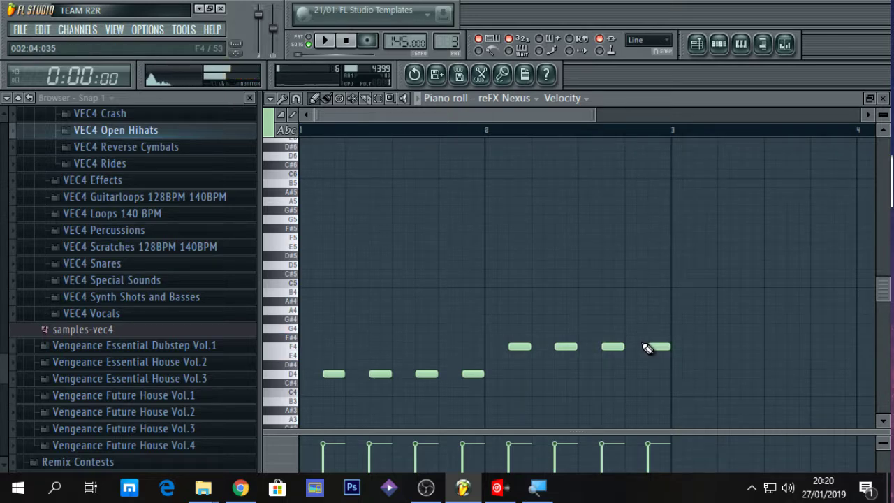
# Place four A4 notes on the offbeats of bar 3, auditioning C5 and B4 along the way.
pyautogui.click(688, 309)
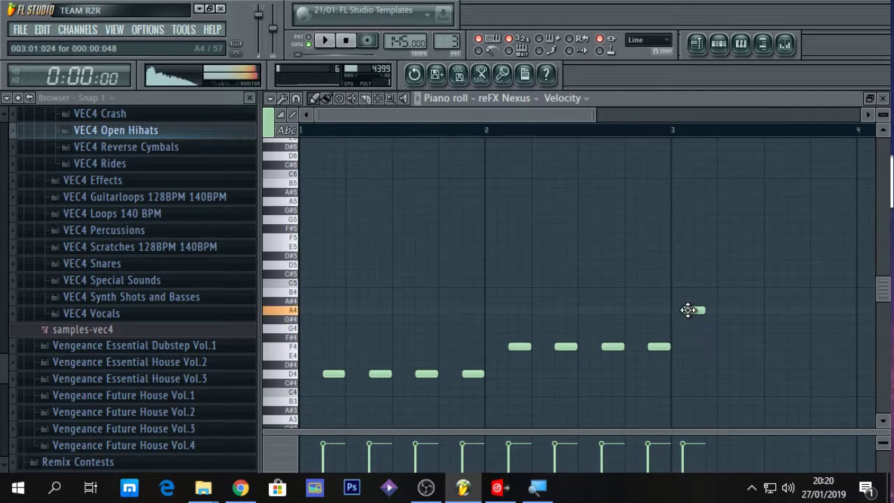
pyautogui.click(741, 313)
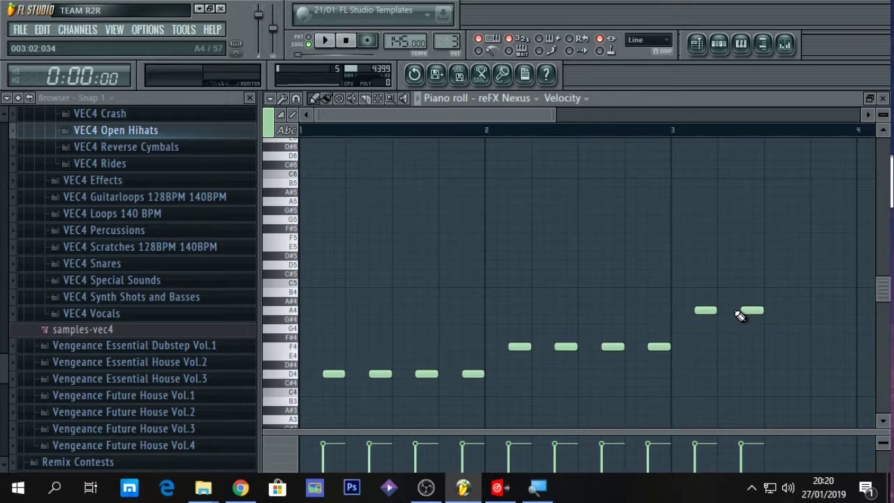
pyautogui.press('q')
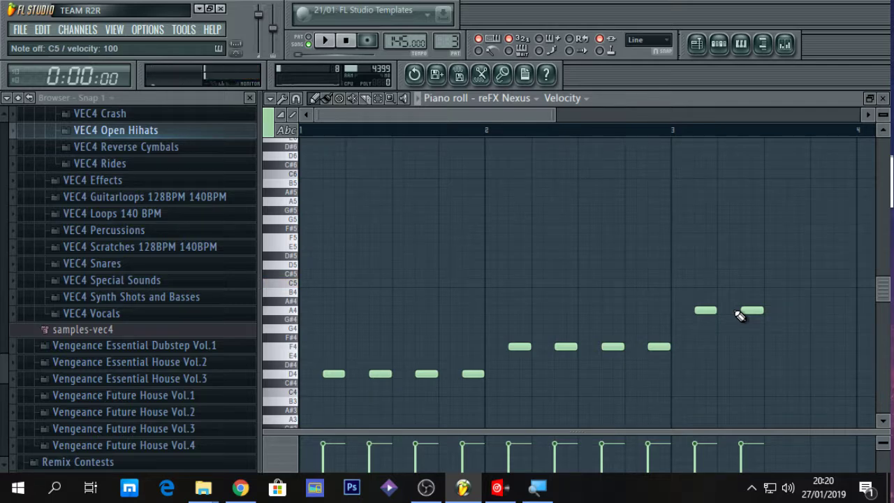
pyautogui.press('q')
pyautogui.press('q')
pyautogui.press('q')
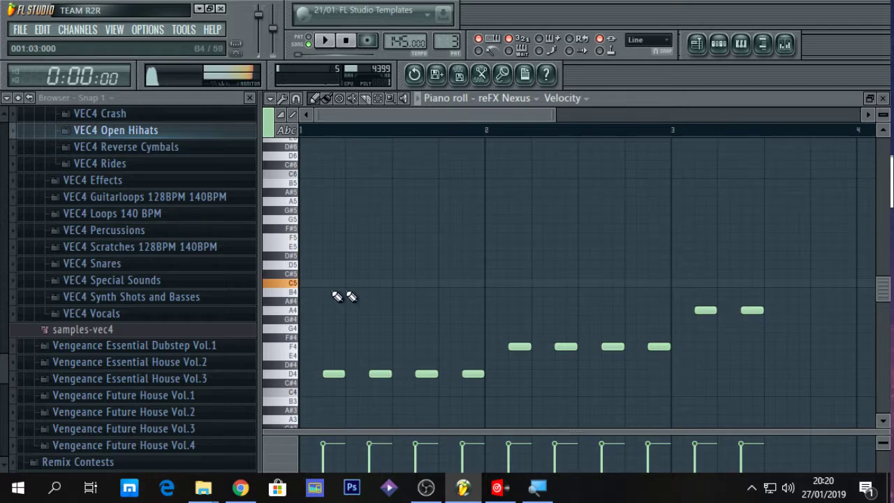
pyautogui.press('m')
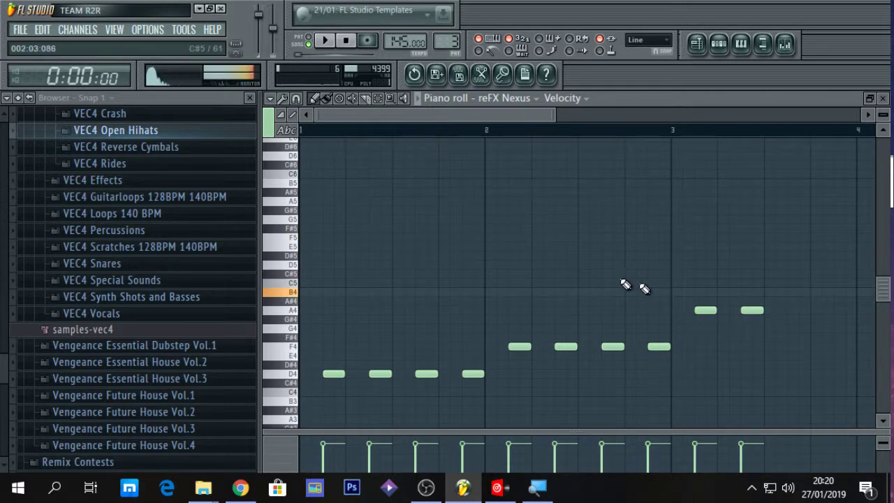
pyautogui.click(797, 311)
pyautogui.click(825, 313)
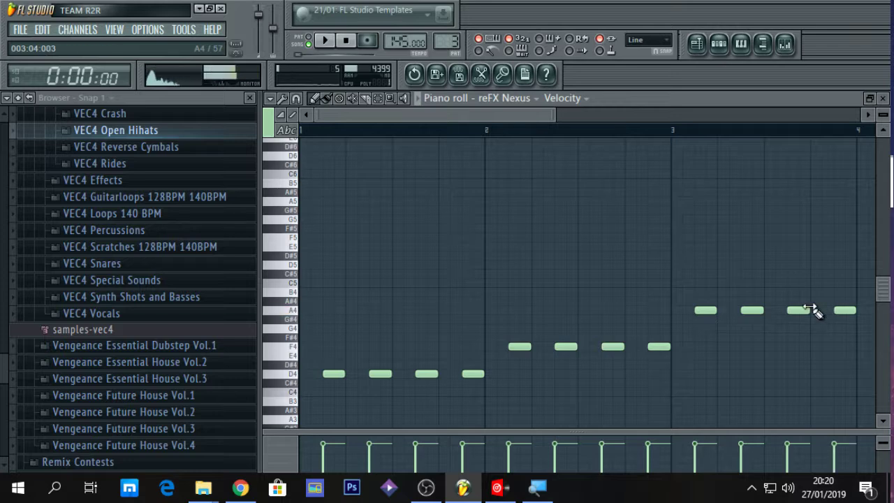
# Audition pitches around G4 and place four G4 notes on the offbeats of bar 4.
pyautogui.press('m')
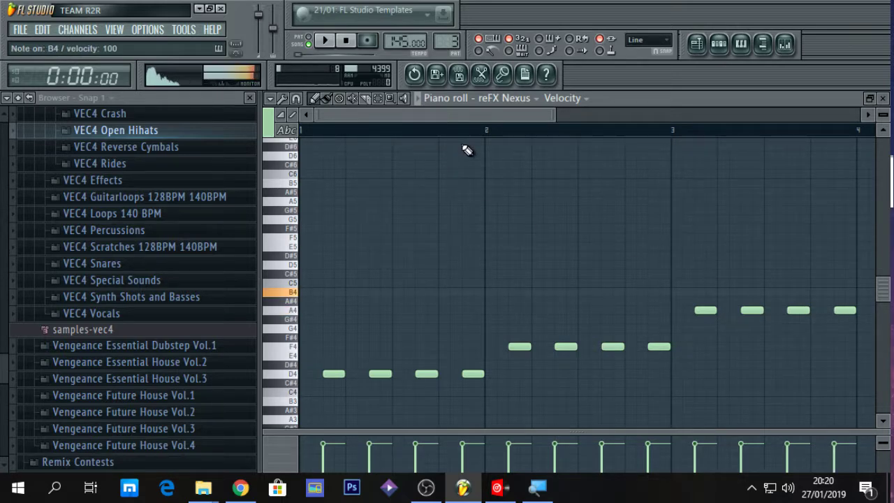
pyautogui.press('v')
pyautogui.press('b')
pyautogui.press('b')
pyautogui.press('b')
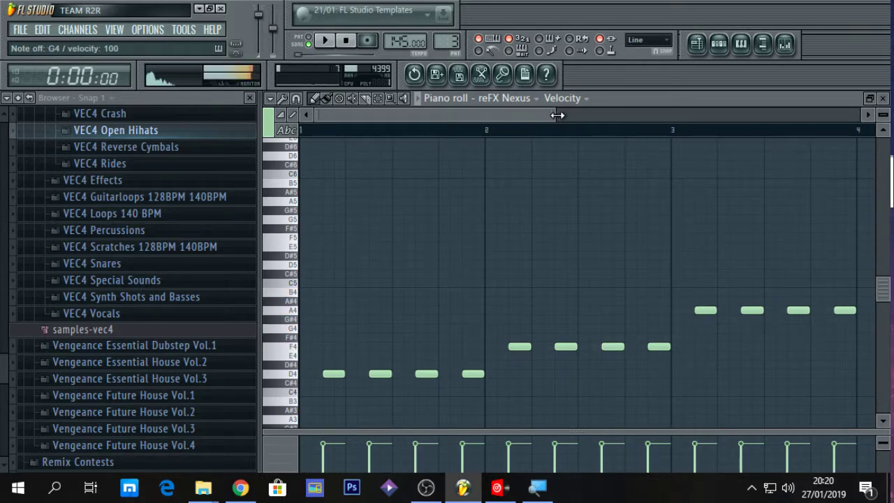
pyautogui.moveTo(560, 115); pyautogui.dragTo(581, 127)
pyautogui.click(539, 329)
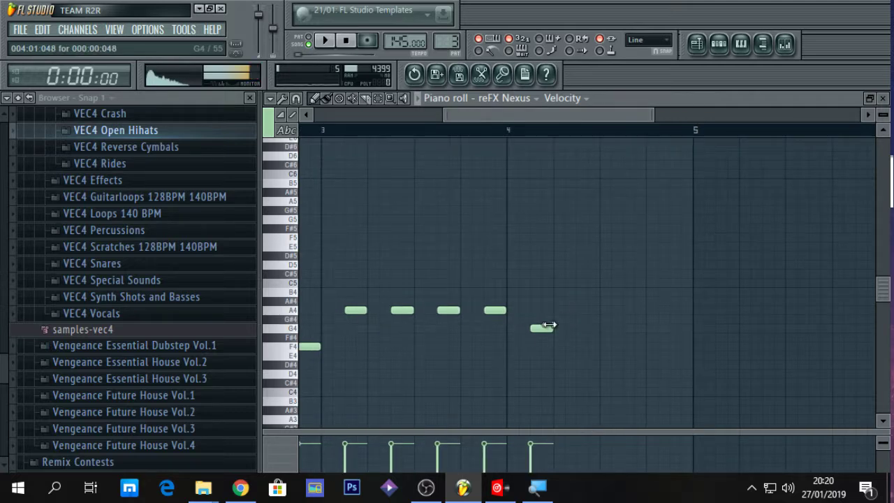
pyautogui.click(581, 330)
pyautogui.click(629, 329)
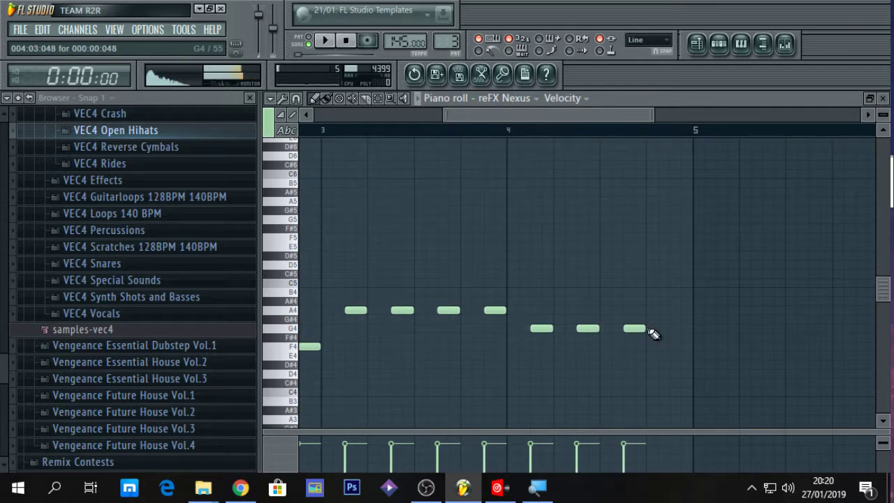
pyautogui.click(672, 328)
# Restore the piano roll's size, open the playlist maximized, and place the Baixo (Bass) pattern at bar 1 of Track 3.
pyautogui.doubleClick(679, 93)
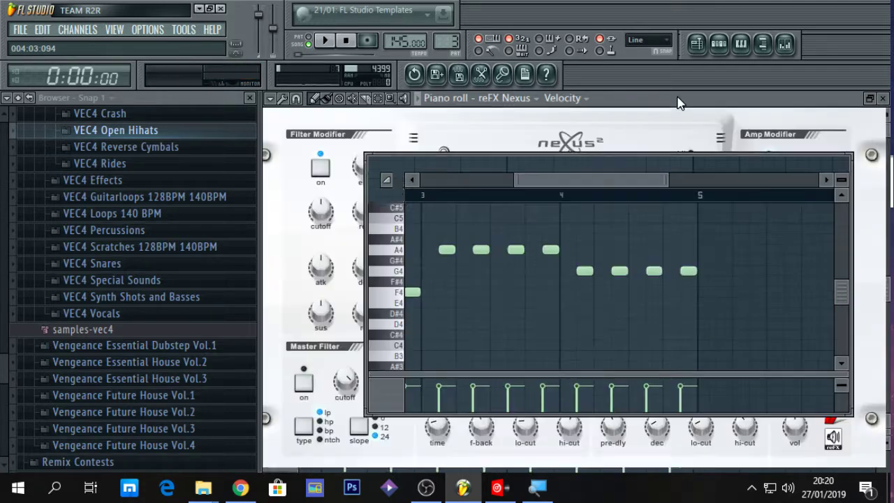
pyautogui.click(695, 44)
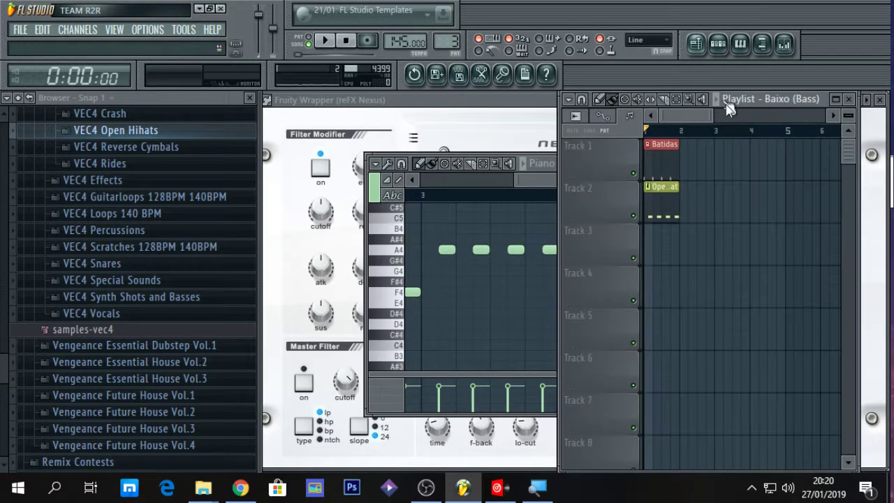
pyautogui.click(836, 100)
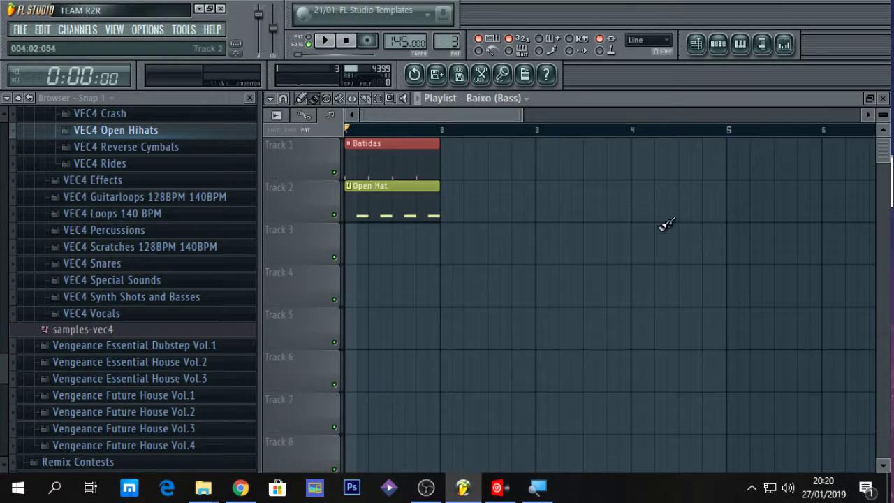
pyautogui.click(358, 247)
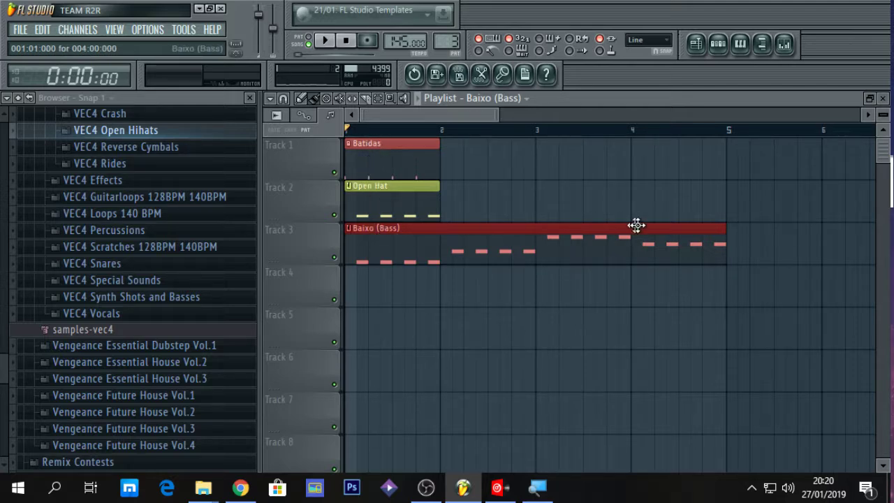
# Try filling bars 2 to 4 of Track 1 with individual Batidas clips, and delete the added clips.
pyautogui.click(402, 155)
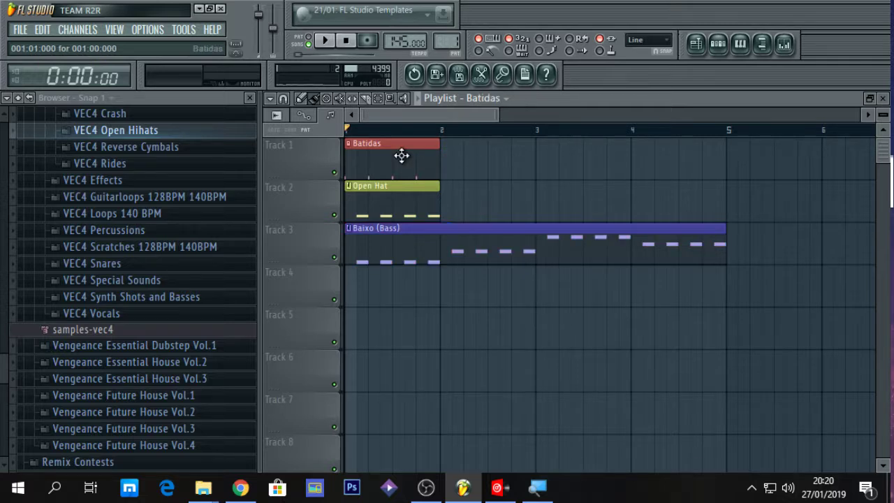
pyautogui.click(394, 191)
pyautogui.click(401, 165)
pyautogui.click(452, 154)
pyautogui.click(552, 147)
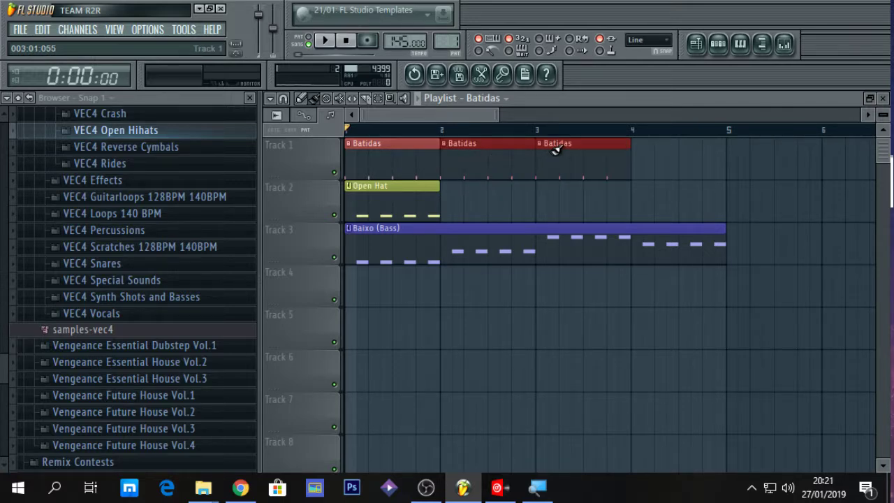
pyautogui.click(650, 147)
pyautogui.rightClick(482, 151)
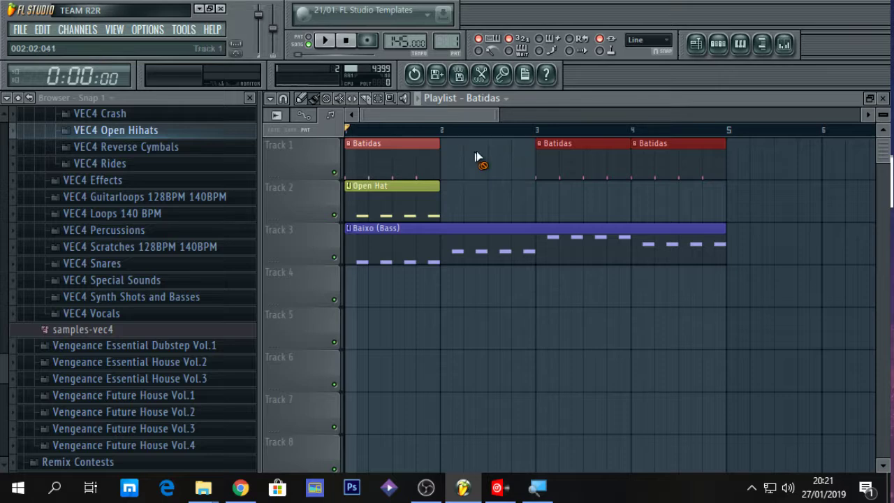
pyautogui.rightClick(558, 150)
pyautogui.rightClick(653, 151)
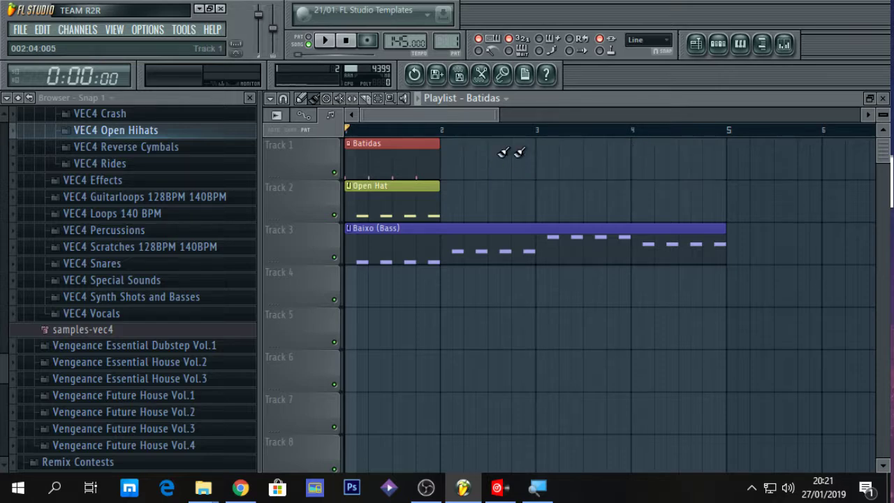
# Add the Batidas clips to bars 2 to 4 of Track 1 once more and remove them again.
pyautogui.click(450, 155)
pyautogui.click(553, 154)
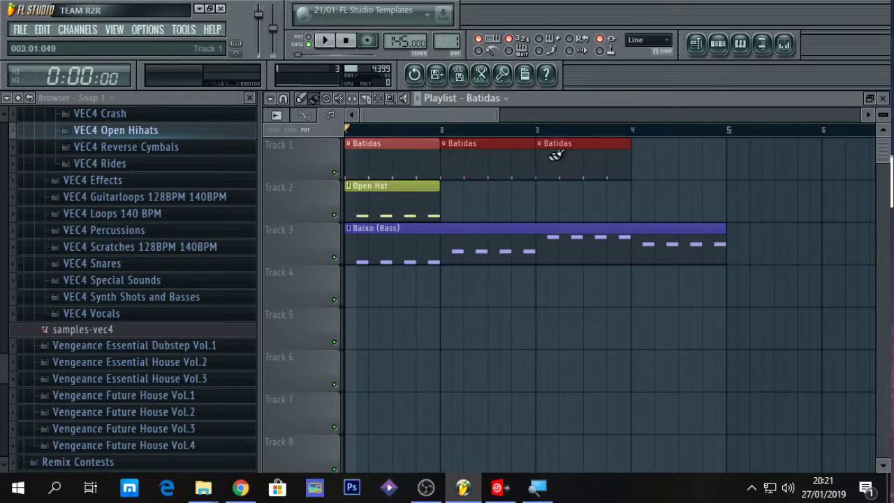
pyautogui.click(656, 148)
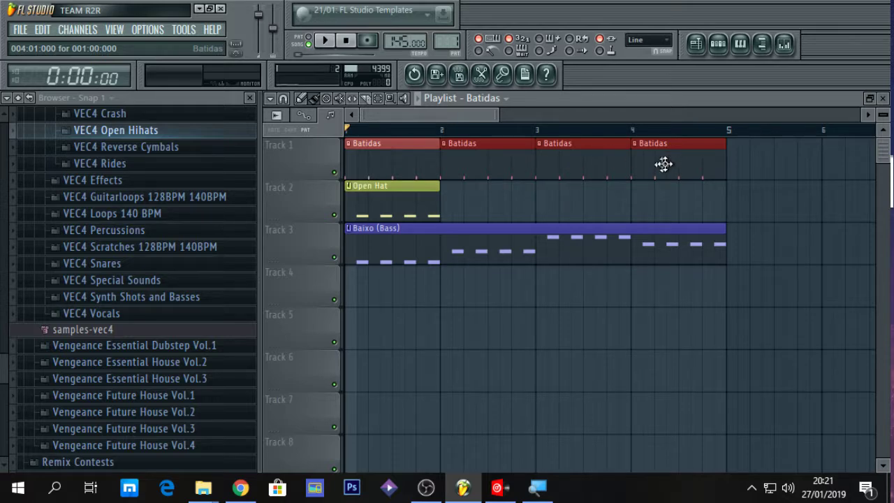
pyautogui.rightClick(664, 164)
pyautogui.rightClick(559, 165)
pyautogui.rightClick(494, 165)
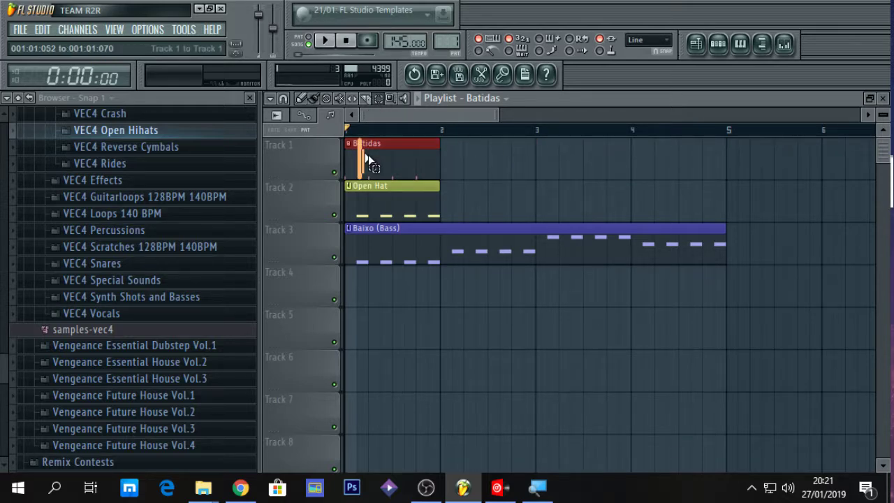
# Select the Batidas and Open Hat clips in bar 1 together and duplicate them into bars 2, 3 and 4.
pyautogui.moveTo(368, 155); pyautogui.dragTo(413, 186)
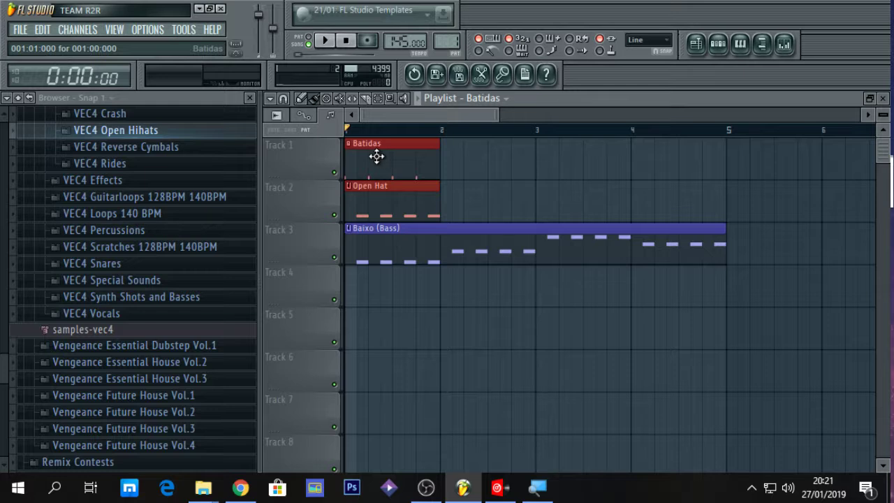
pyautogui.moveTo(377, 157); pyautogui.dragTo(568, 151)
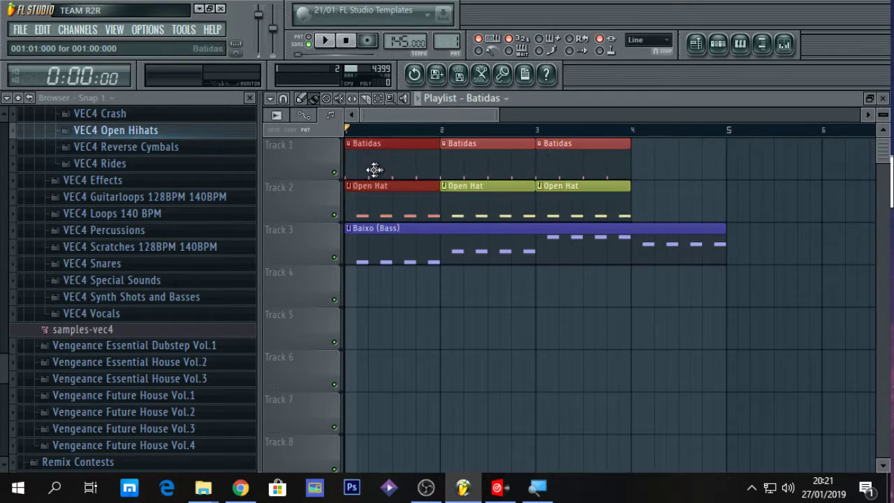
pyautogui.moveTo(370, 170); pyautogui.dragTo(650, 168)
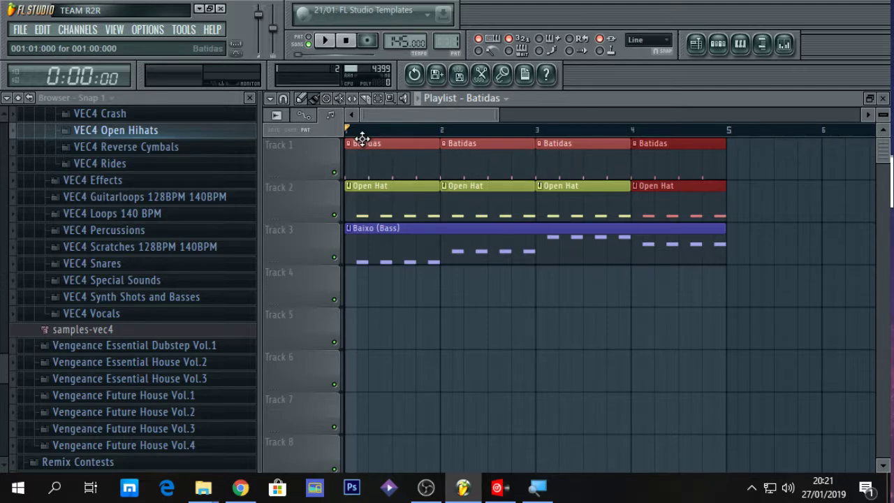
# Play the four-bar arrangement, stop playback, and bring the reFX Nexus window to the front.
pyautogui.press('space')
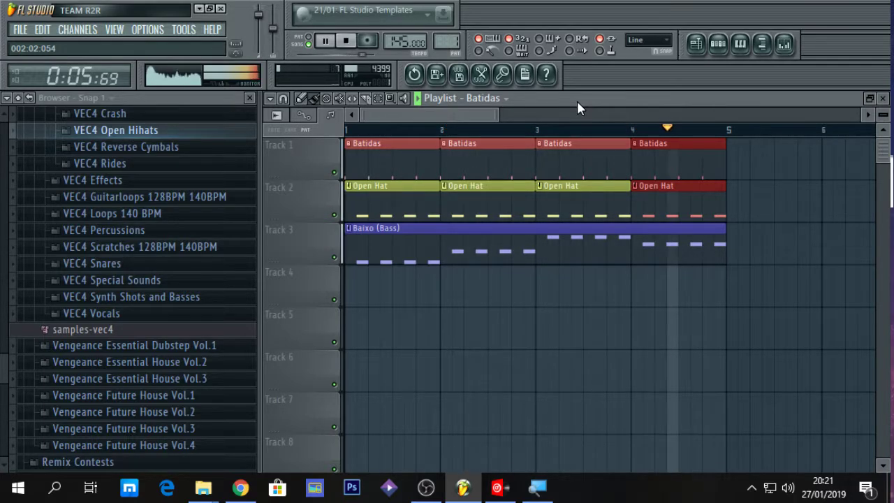
pyautogui.press('space')
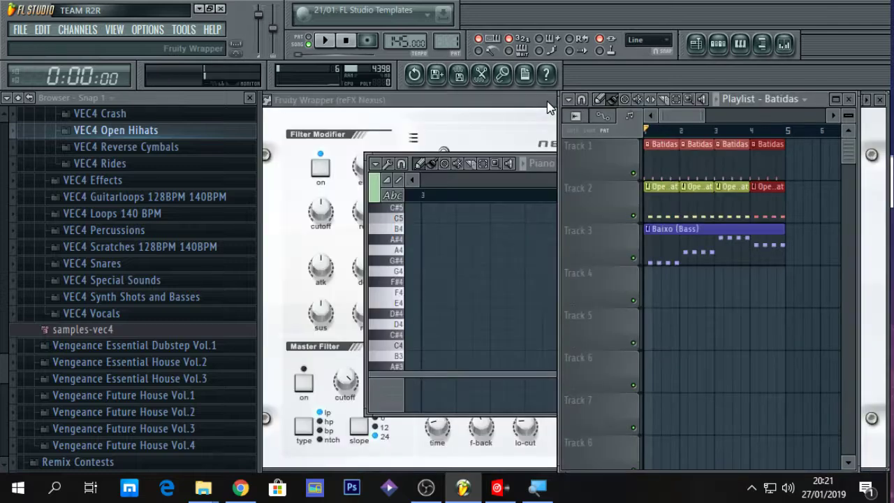
pyautogui.click(492, 132)
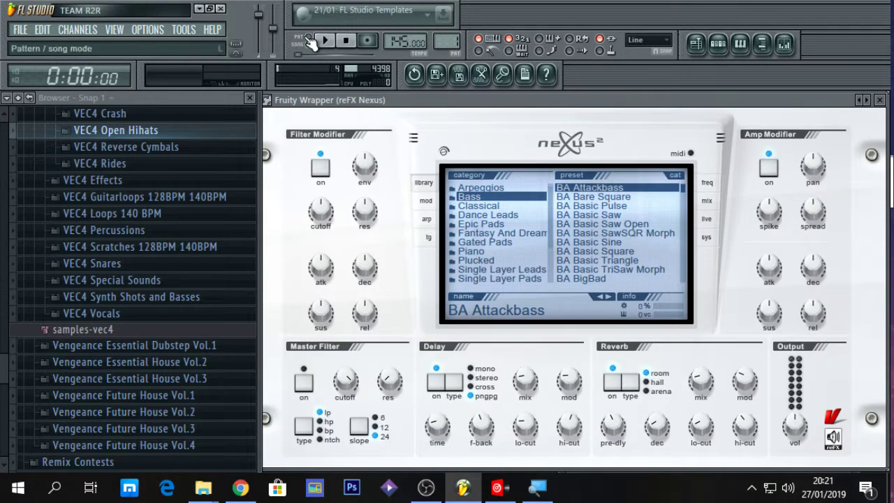
# Save the project in the Projects folder under the name Nova musica.
pyautogui.click(20, 31)
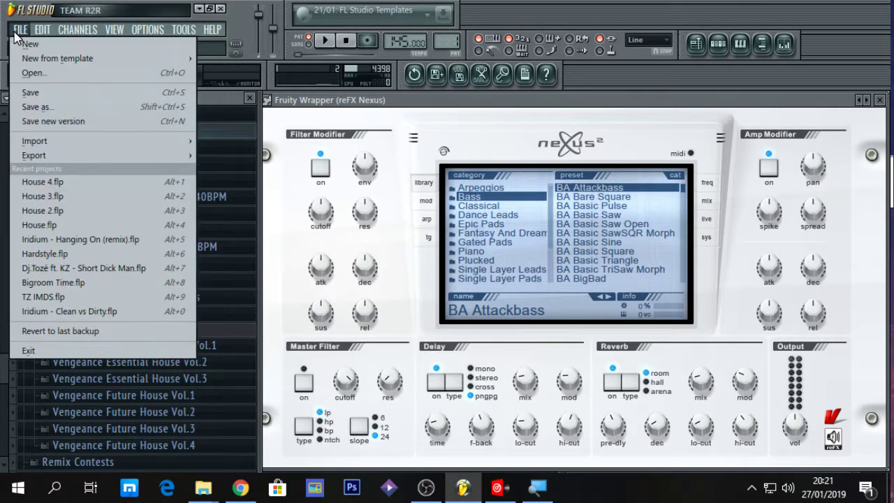
pyautogui.click(31, 94)
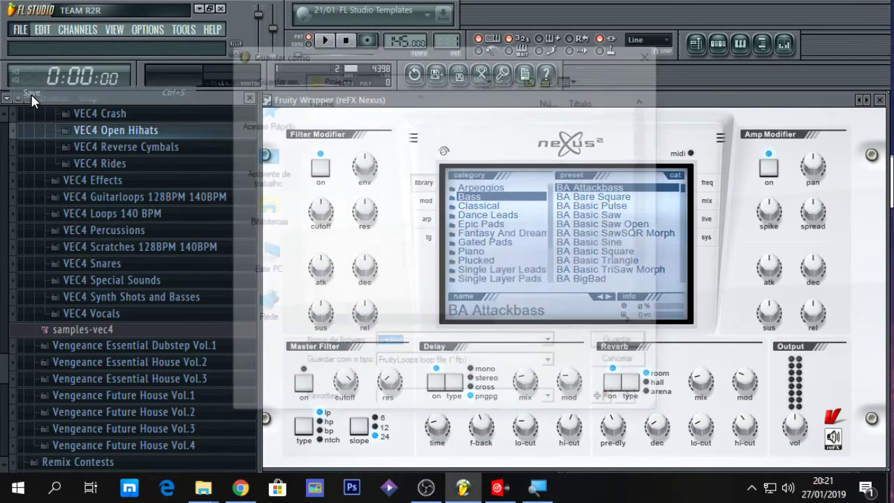
pyautogui.write('Nova musica')
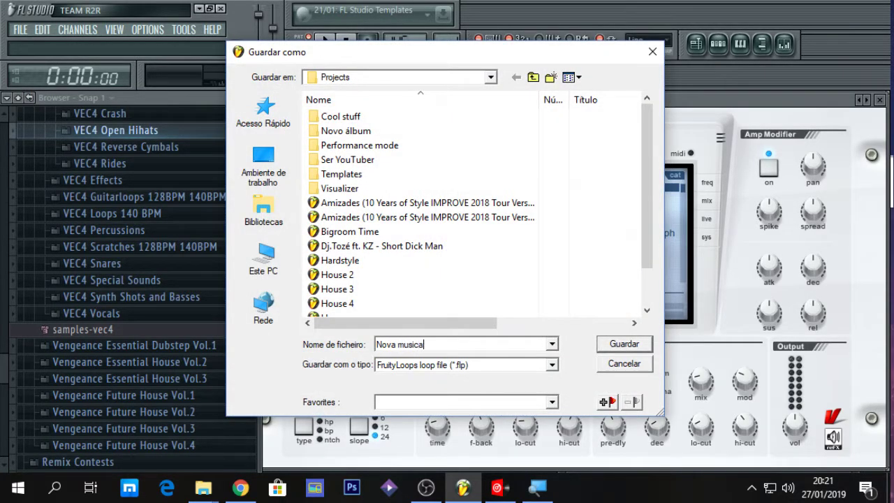
pyautogui.press('Return')
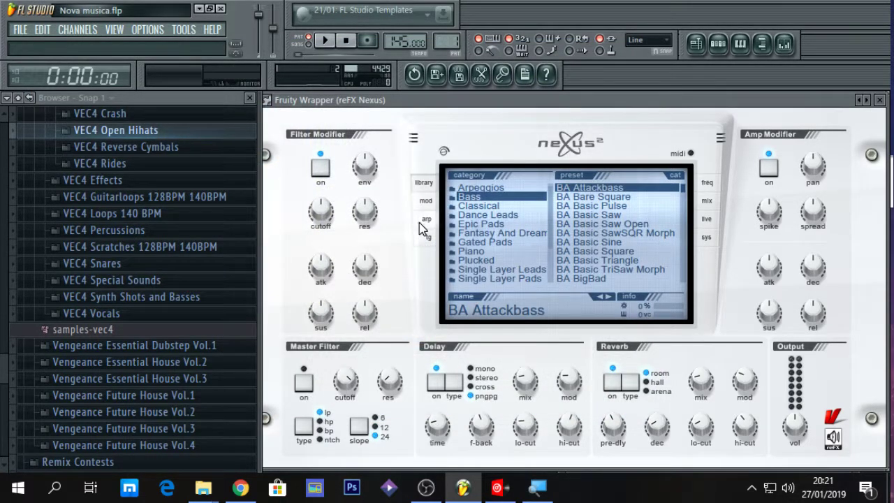
# Check the pattern playback, switch the transport to song mode, and play the arrangement briefly.
pyautogui.press('space')
pyautogui.press('space')
pyautogui.click(308, 46)
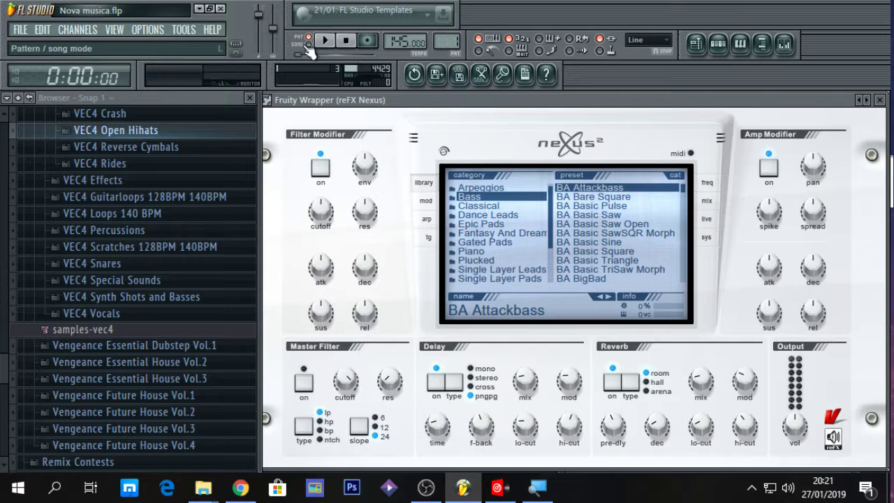
pyautogui.press('space')
pyautogui.press('space')
# Try the Nexus Bass presets BA Basic Pulse, BA Basic Saw and BA Basic SawSQR Morph, testing them with a D4 note.
pyautogui.click(613, 206)
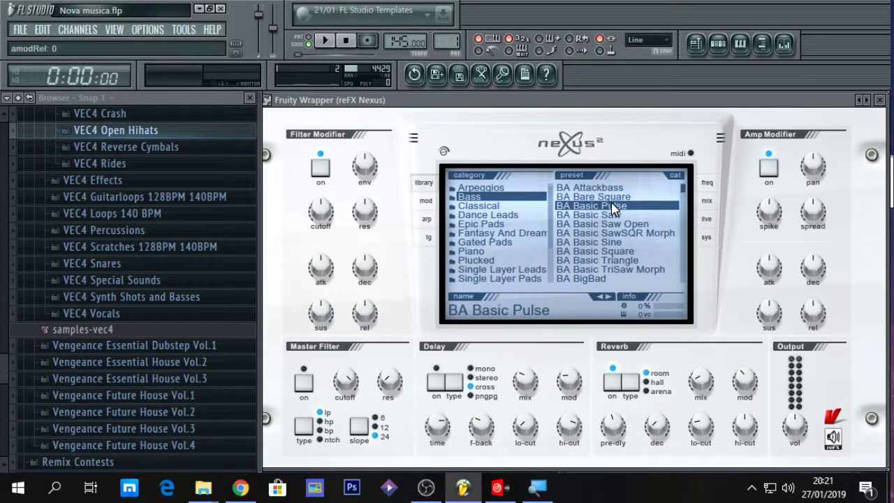
pyautogui.click(593, 102)
pyautogui.press('x')
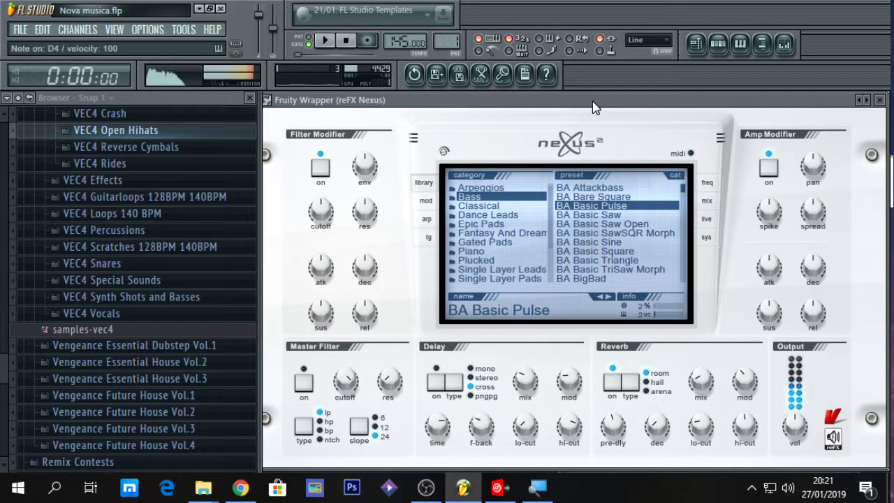
pyautogui.click(623, 215)
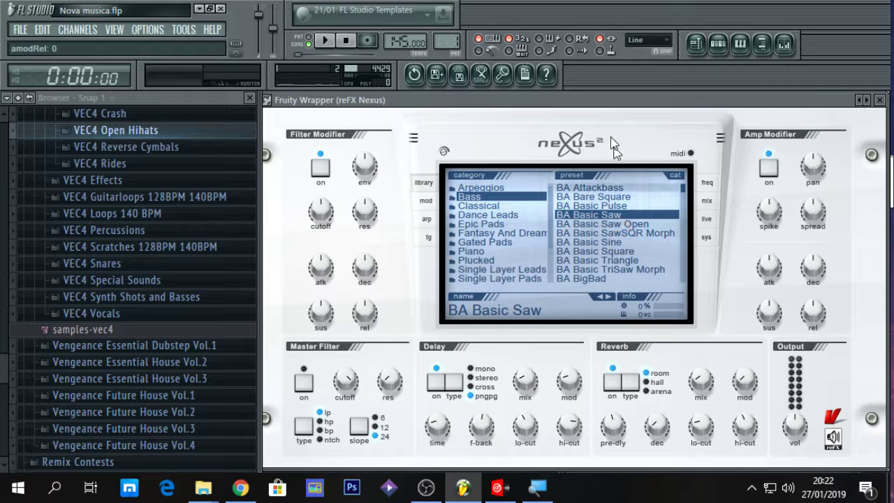
pyautogui.click(618, 232)
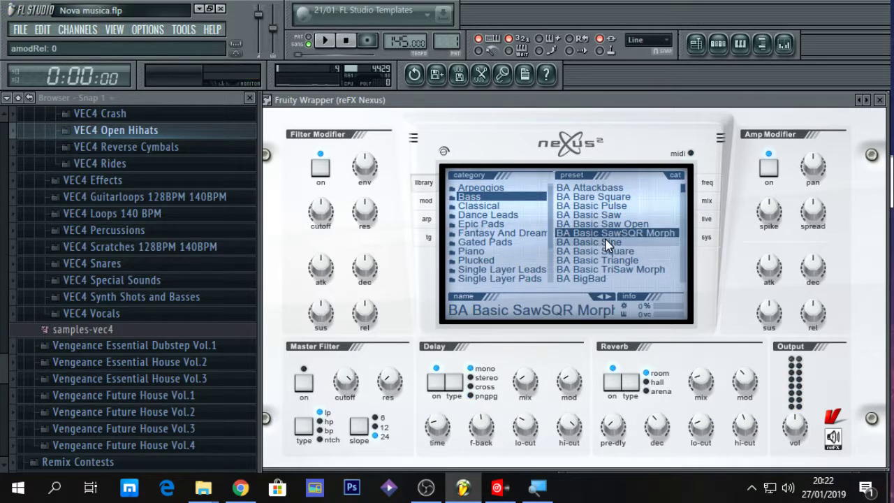
pyautogui.press('x')
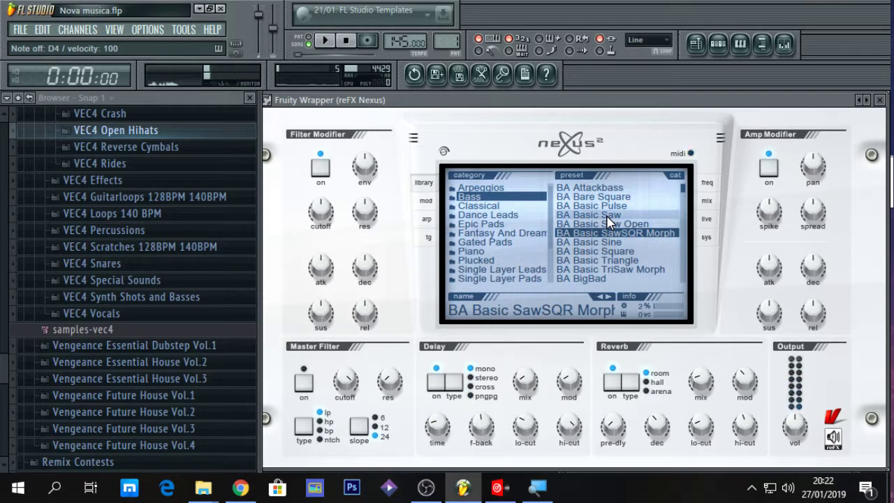
# Load the Nexus Bass preset BA Basic Sine and listen to it on a D4 note and in the arrangement.
pyautogui.click(600, 240)
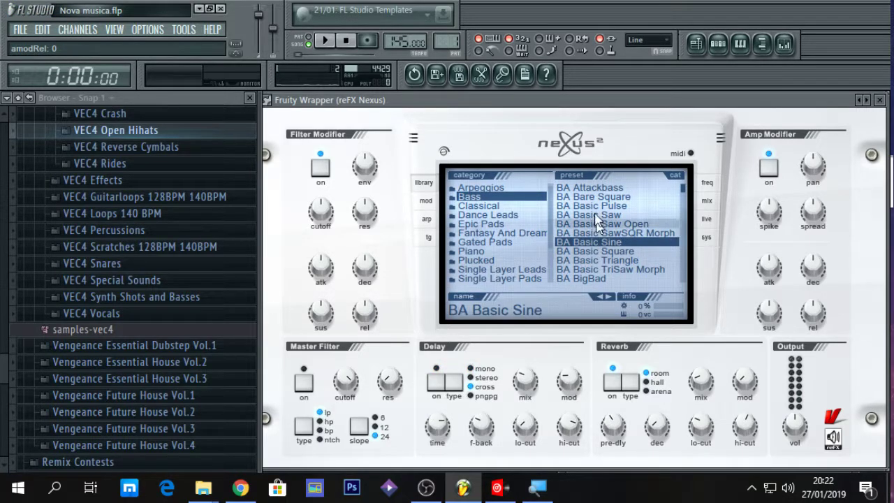
pyautogui.press('x')
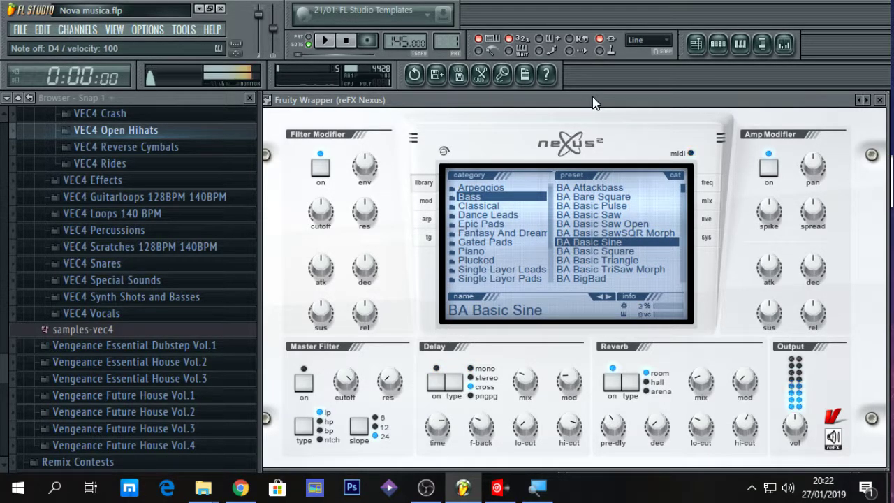
pyautogui.press('space')
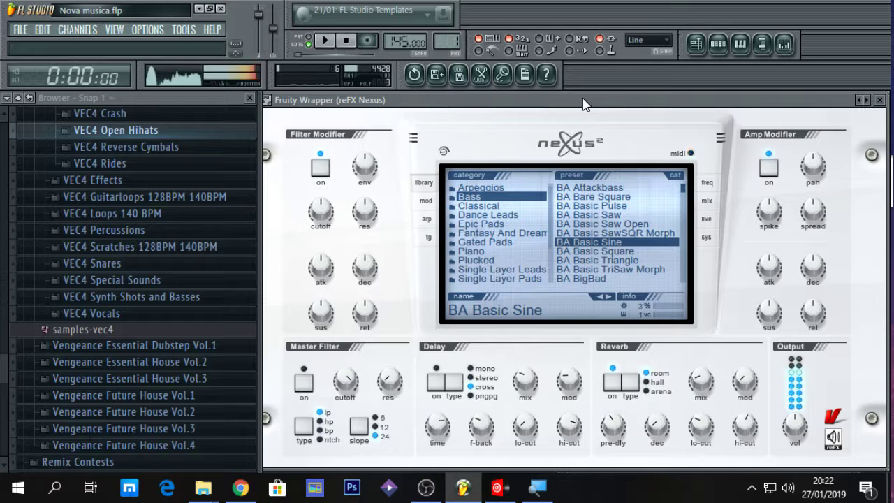
pyautogui.press('space')
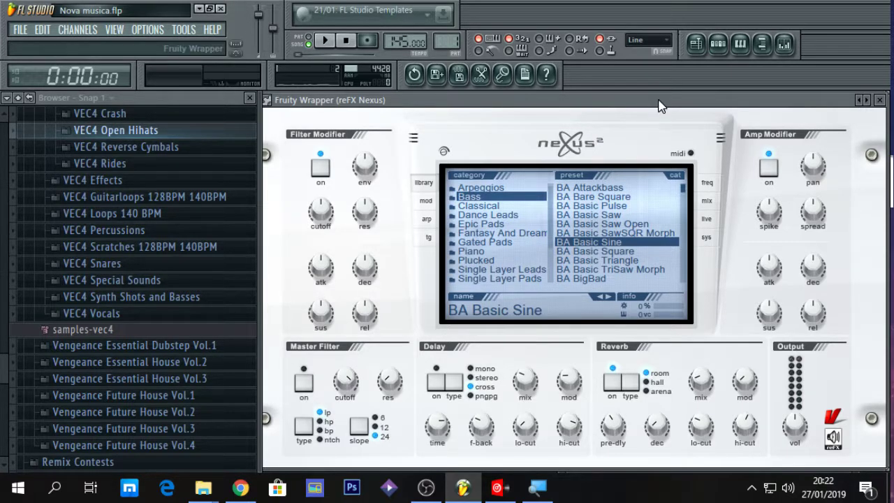
# Lower the Nexus output volume in two small adjustments, checking the level against the playing song.
pyautogui.moveTo(658, 100)
pyautogui.mouseDown()
pyautogui.moveTo(659, 111)
pyautogui.moveTo(658, 102)
pyautogui.mouseUp()
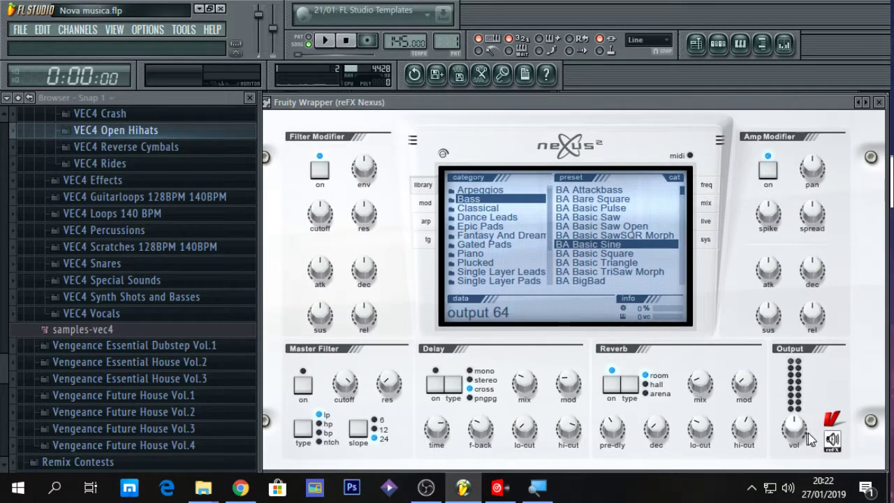
pyautogui.moveTo(794, 420); pyautogui.dragTo(769, 436)
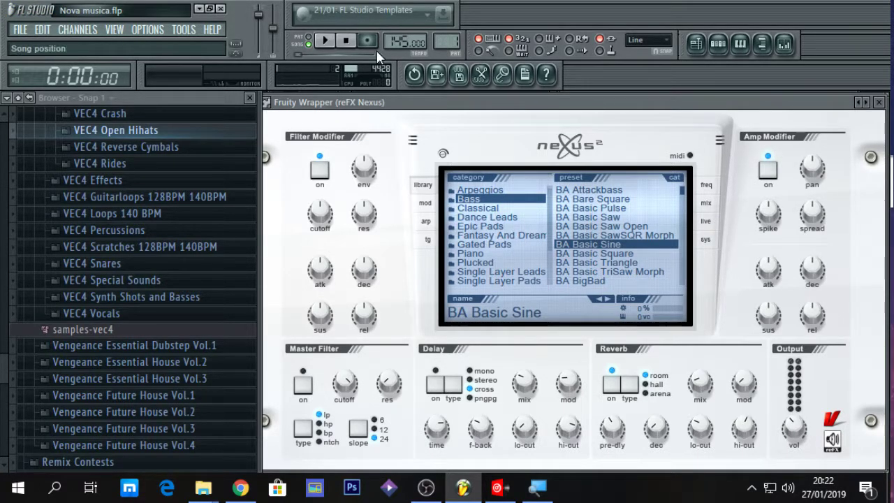
pyautogui.click(325, 40)
pyautogui.moveTo(792, 426); pyautogui.dragTo(787, 429)
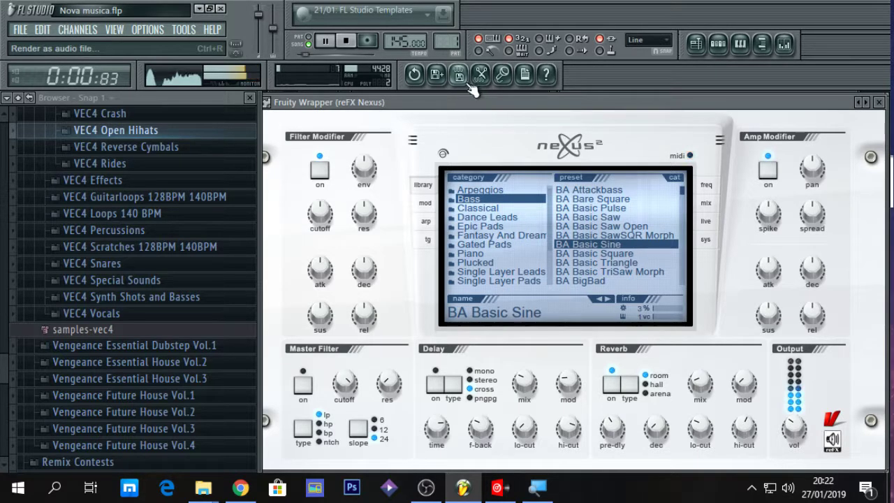
pyautogui.click(346, 40)
# Uncover the channel rack to switch it to the Open Hat pattern, and save the project.
pyautogui.moveTo(405, 109); pyautogui.dragTo(441, 180)
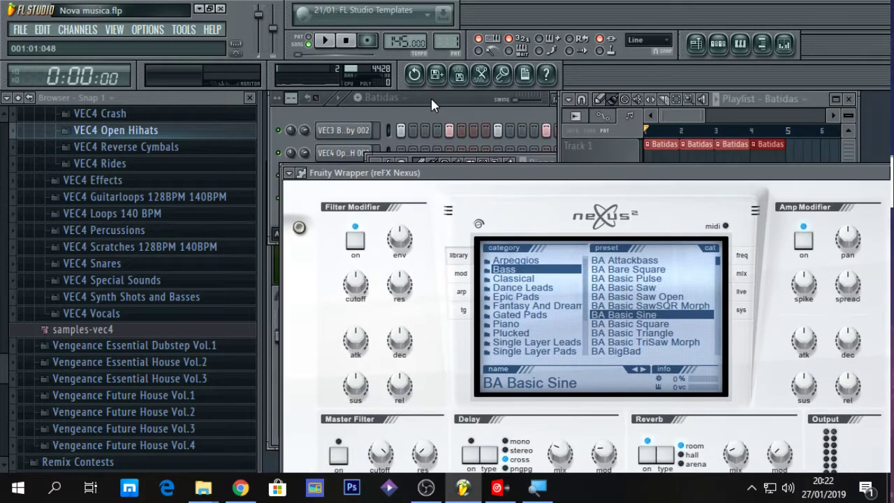
pyautogui.click(430, 96)
pyautogui.click(383, 98)
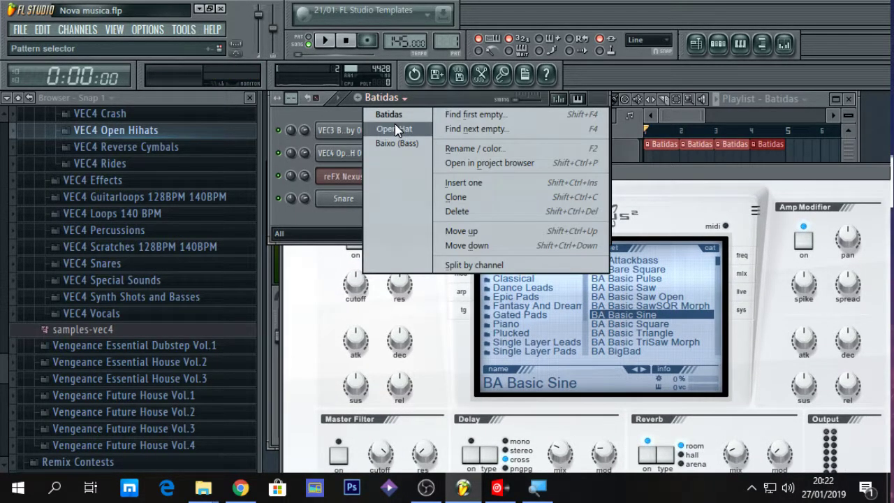
pyautogui.click(423, 114)
pyautogui.click(408, 99)
pyautogui.click(403, 133)
pyautogui.click(20, 29)
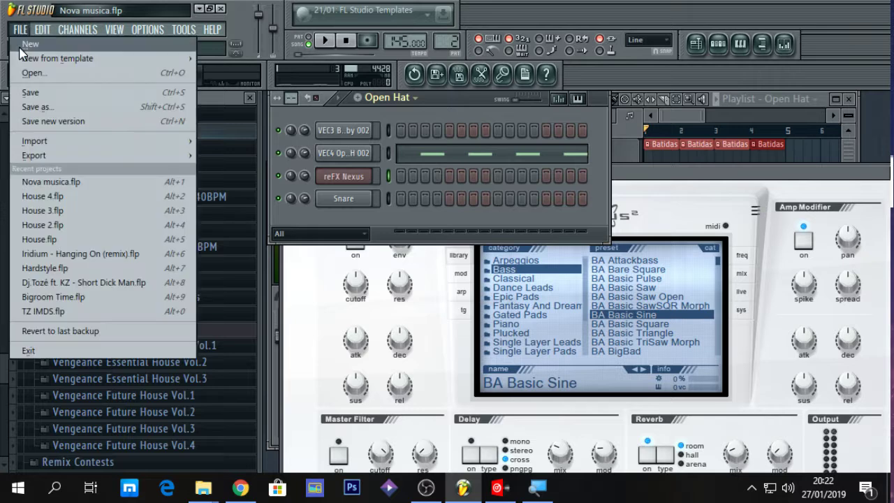
pyautogui.click(38, 94)
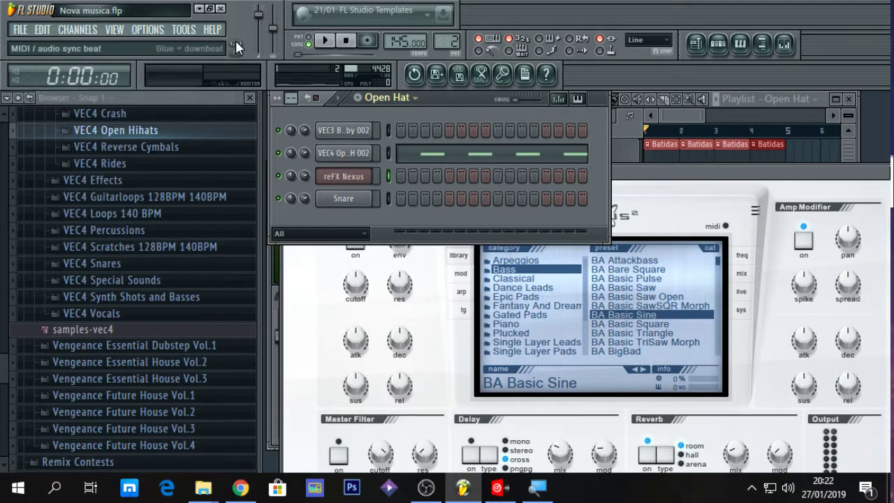
# Adjust the panning of the VEC4 open hat channel while the Open Hat pattern plays, and save the project.
pyautogui.click(325, 41)
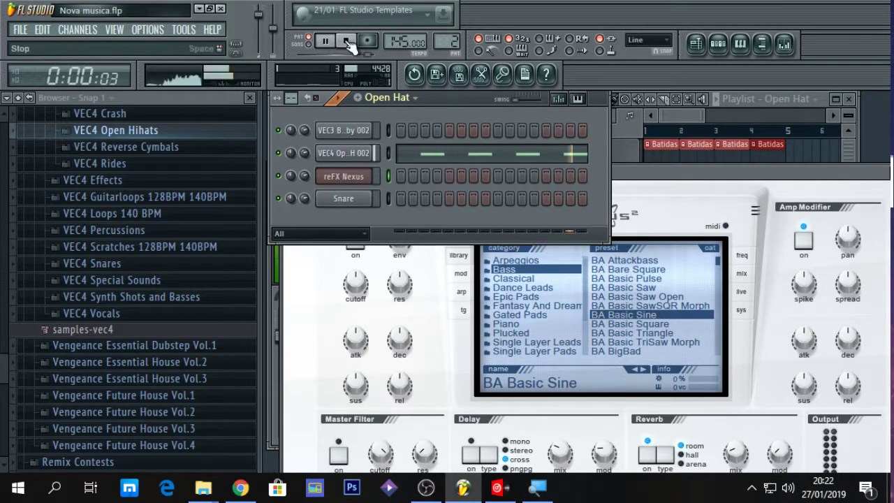
pyautogui.click(347, 42)
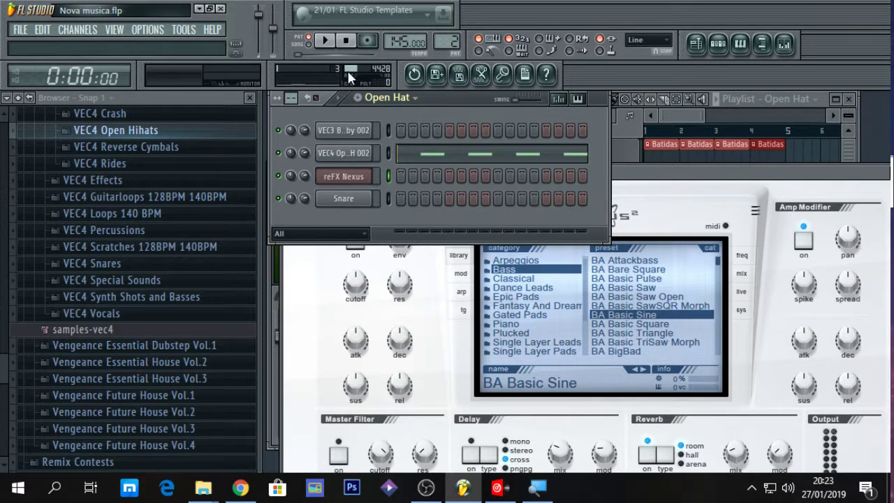
pyautogui.click(327, 42)
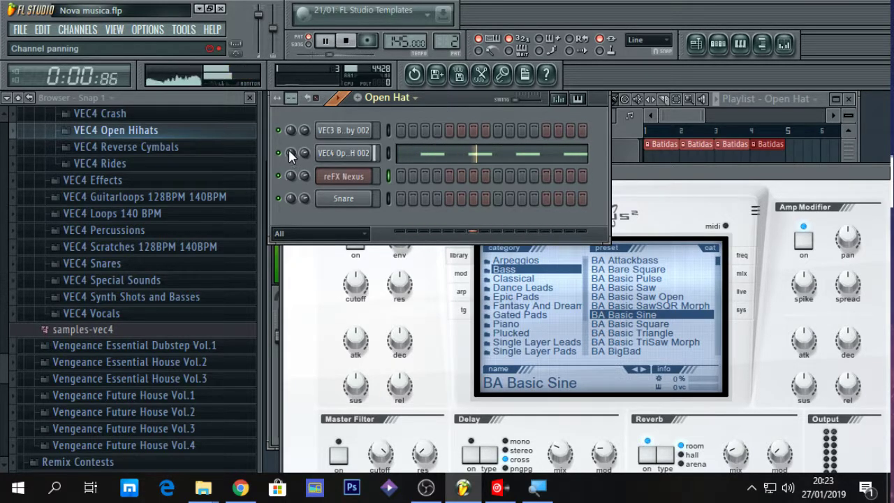
pyautogui.moveTo(288, 150); pyautogui.dragTo(288, 167)
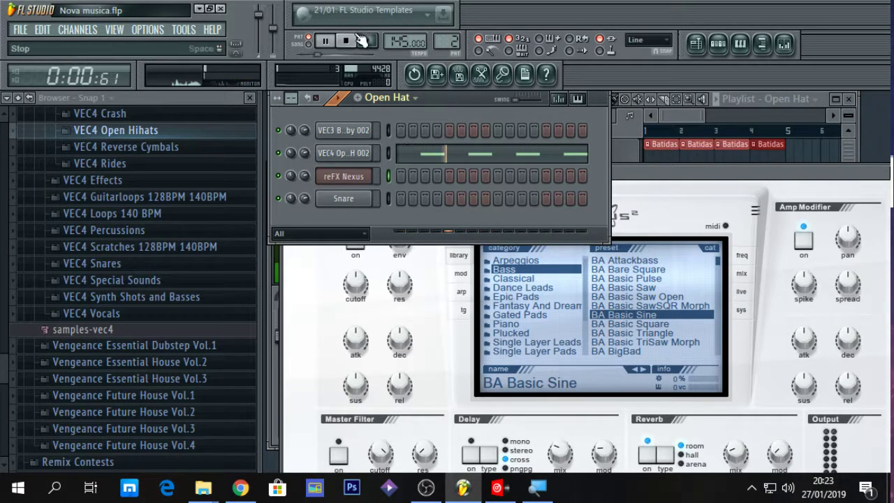
pyautogui.click(347, 42)
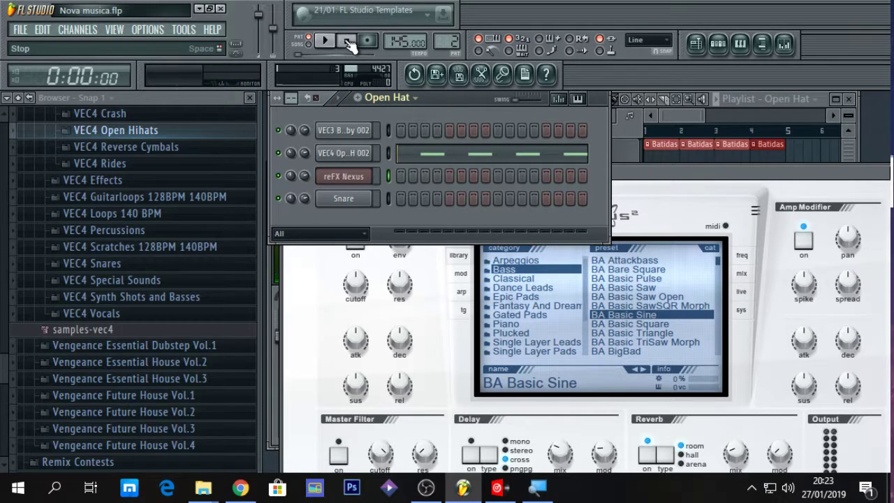
pyautogui.click(21, 29)
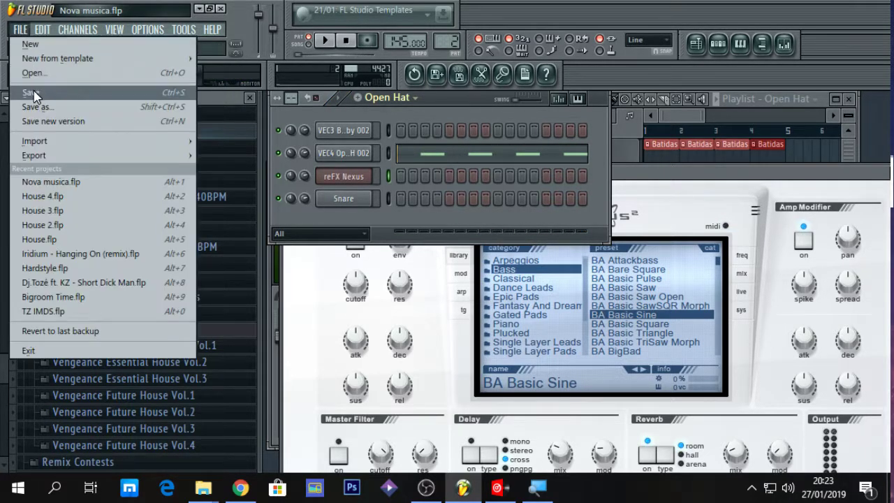
pyautogui.click(70, 94)
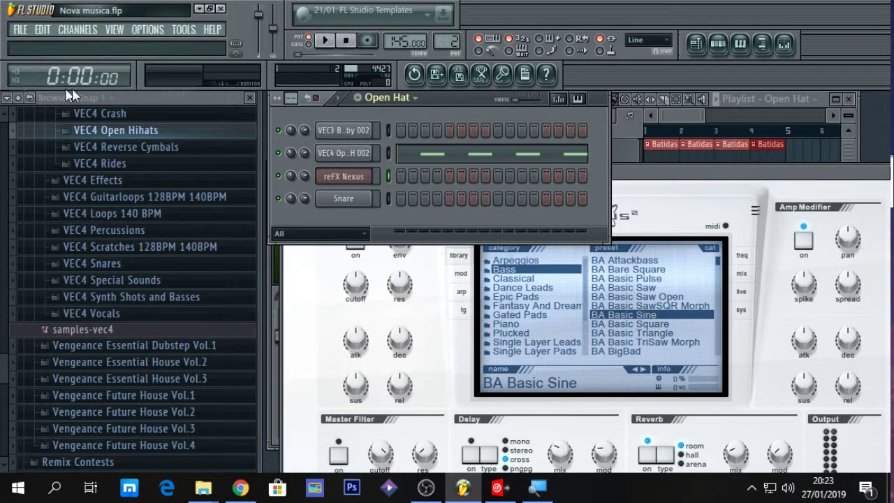
# Create a new pattern named Melodia and give it a pinkish-red colour.
pyautogui.click(358, 99)
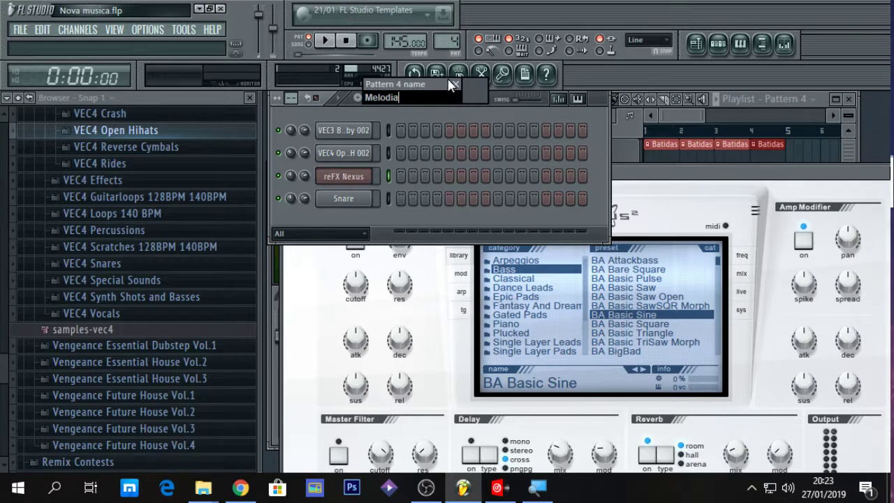
pyautogui.click(489, 94)
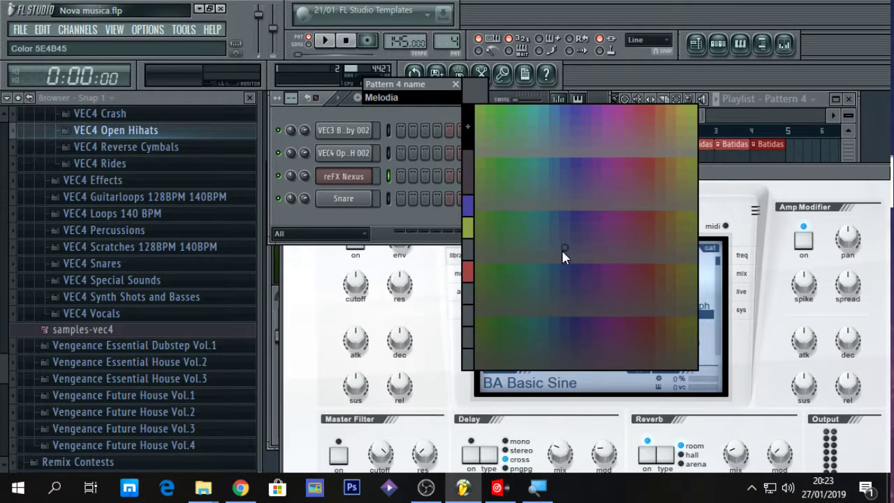
pyautogui.click(632, 215)
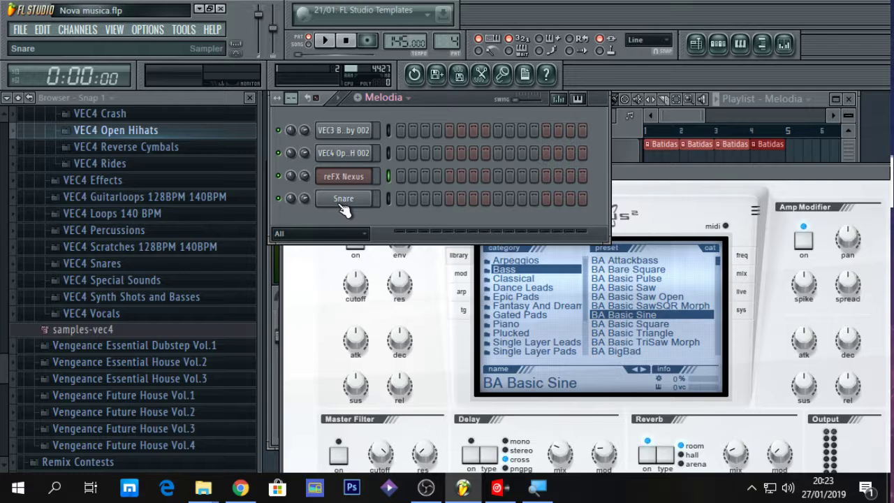
# Move the opened reFX Nexus window away from the channel rack and clone the reFX Nexus channel.
pyautogui.click(347, 176)
pyautogui.click(347, 176)
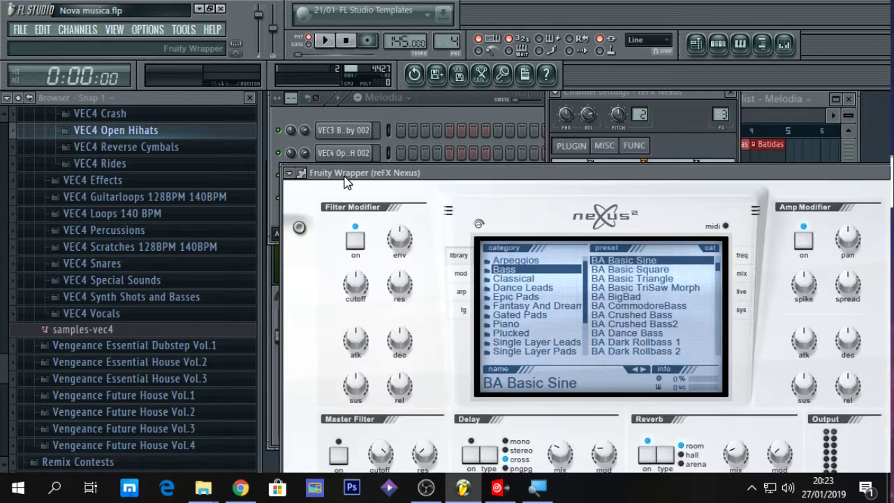
pyautogui.moveTo(449, 178); pyautogui.dragTo(513, 191)
pyautogui.click(424, 107)
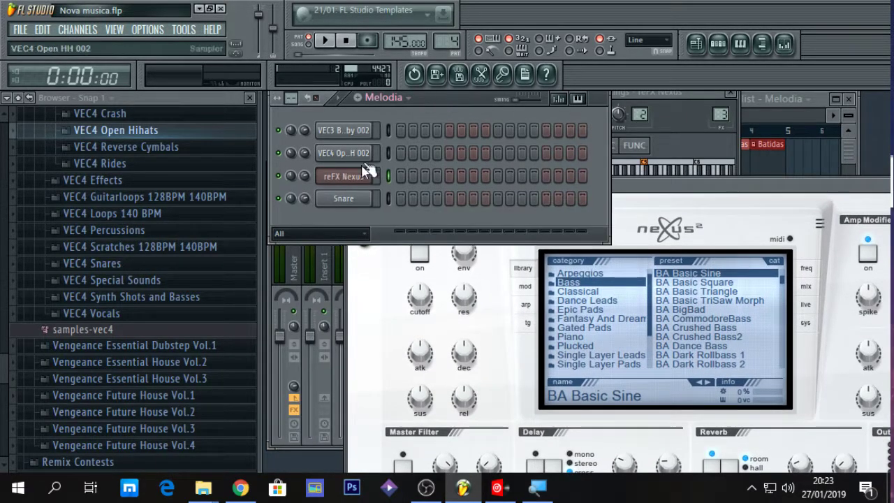
pyautogui.rightClick(342, 199)
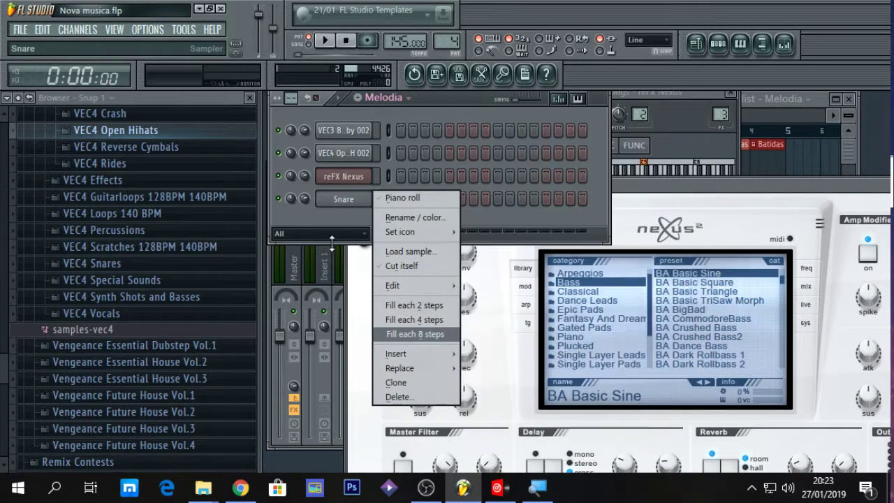
pyautogui.click(334, 218)
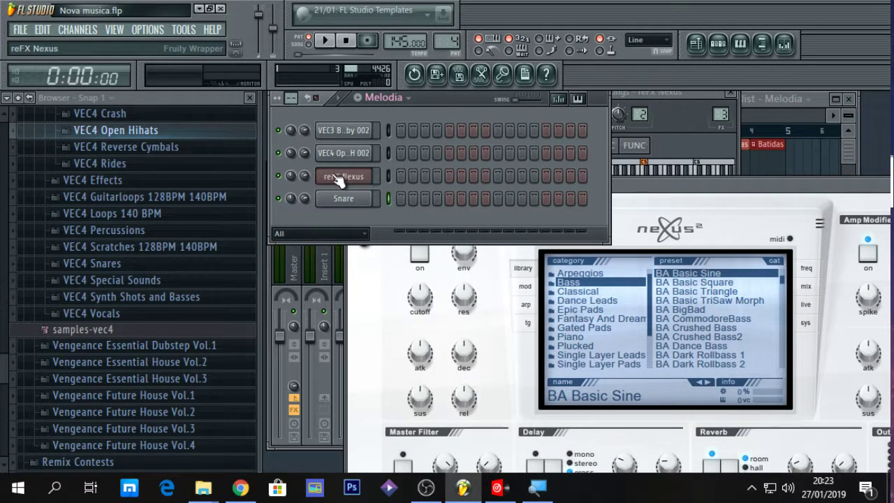
pyautogui.rightClick(334, 180)
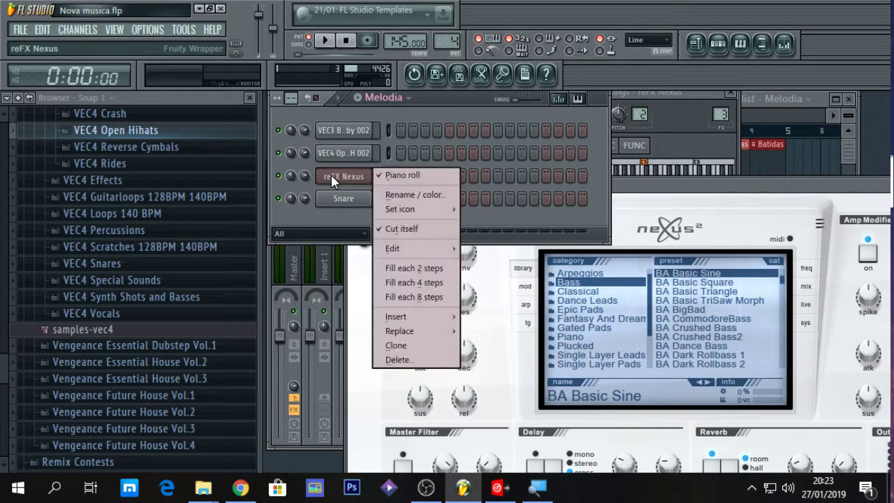
pyautogui.click(408, 347)
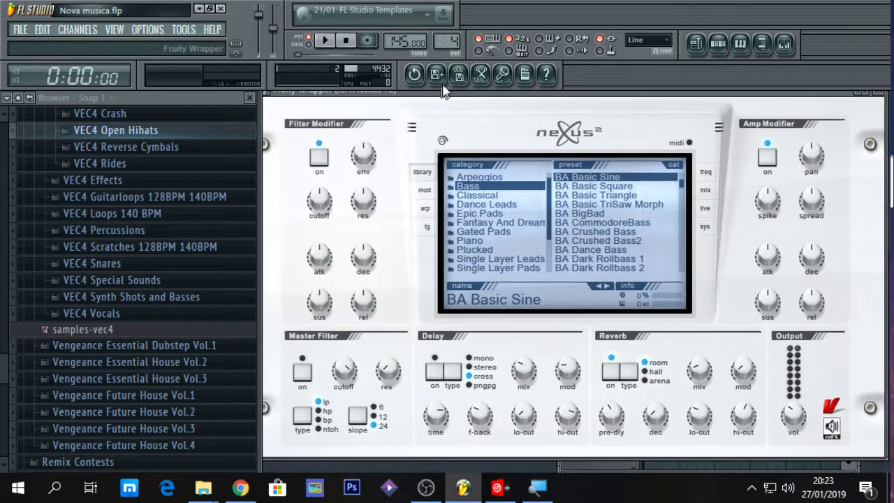
# Browse the Piano presets in the cloned Nexus, try PN Ballad Epiano 3, and load PN Octaved Ab-Ba Piano.
pyautogui.click(490, 197)
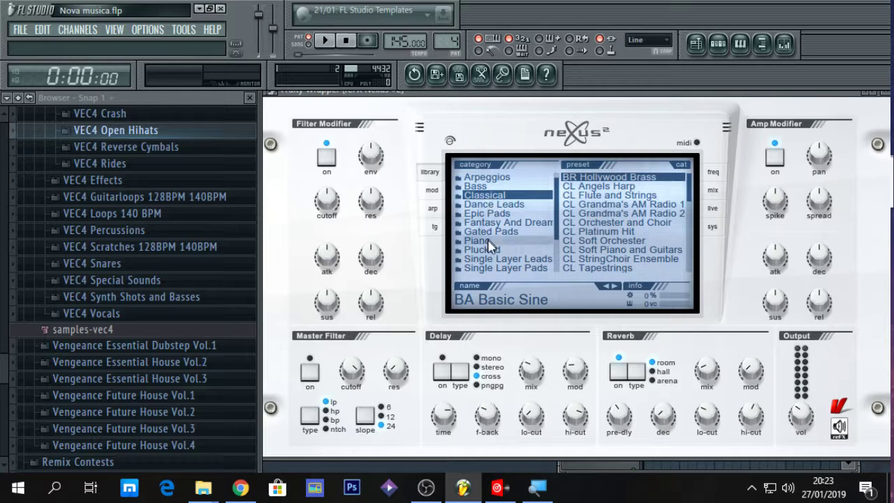
pyautogui.click(517, 240)
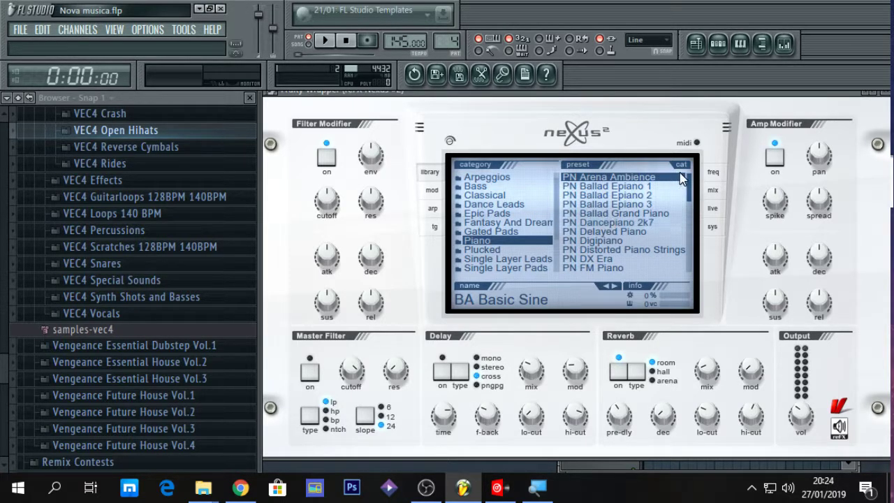
pyautogui.moveTo(694, 189); pyautogui.dragTo(695, 176)
pyautogui.click(606, 203)
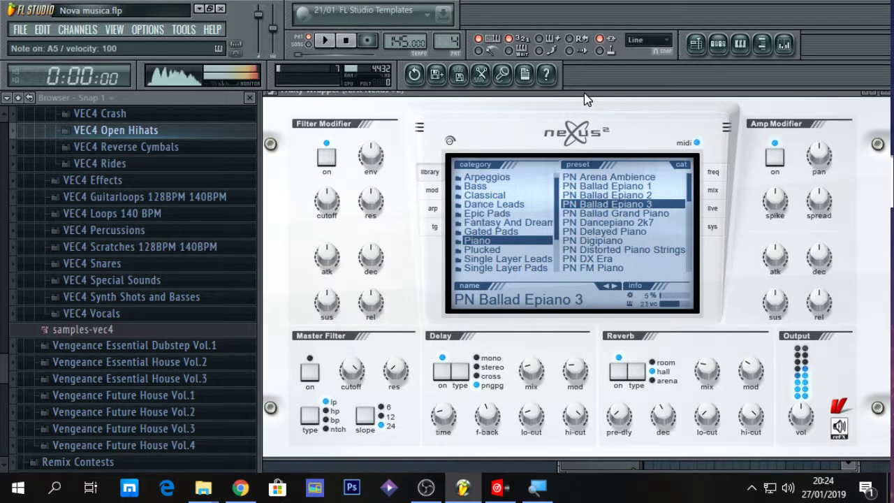
pyautogui.moveTo(688, 171); pyautogui.dragTo(685, 220)
pyautogui.scroll(-5, 684, 220)
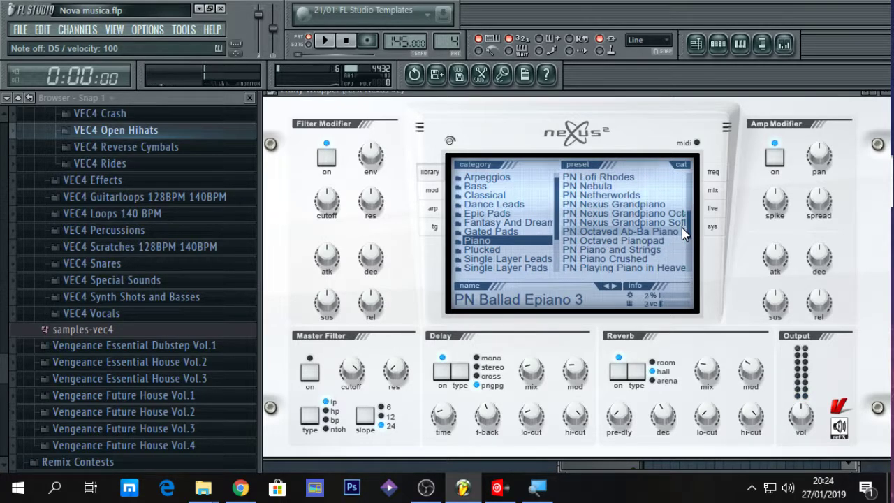
pyautogui.click(662, 233)
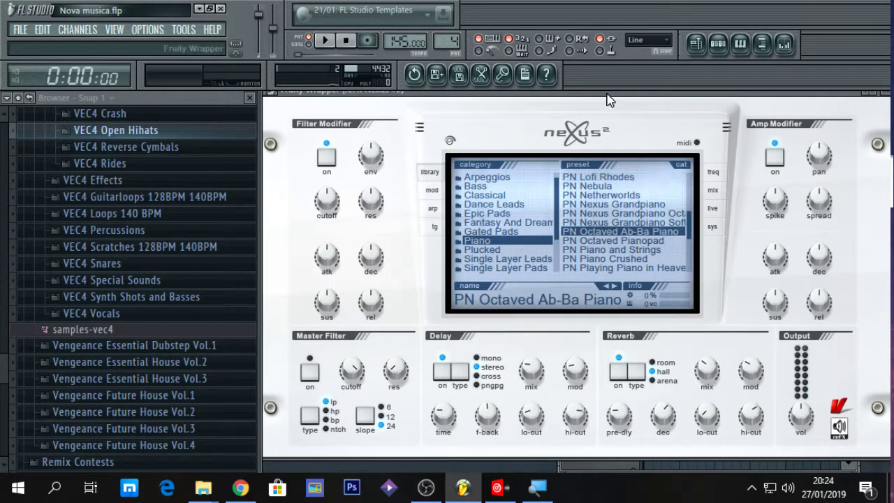
pyautogui.press('e')
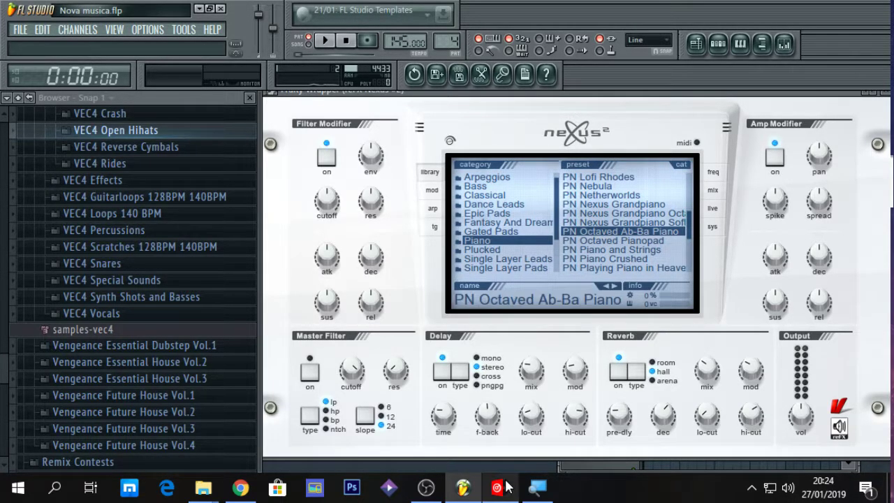
# Switch to VirtualDJ and search the DJ's own music folder for "say a lit".
pyautogui.click(499, 487)
pyautogui.moveTo(324, 347); pyautogui.dragTo(328, 288)
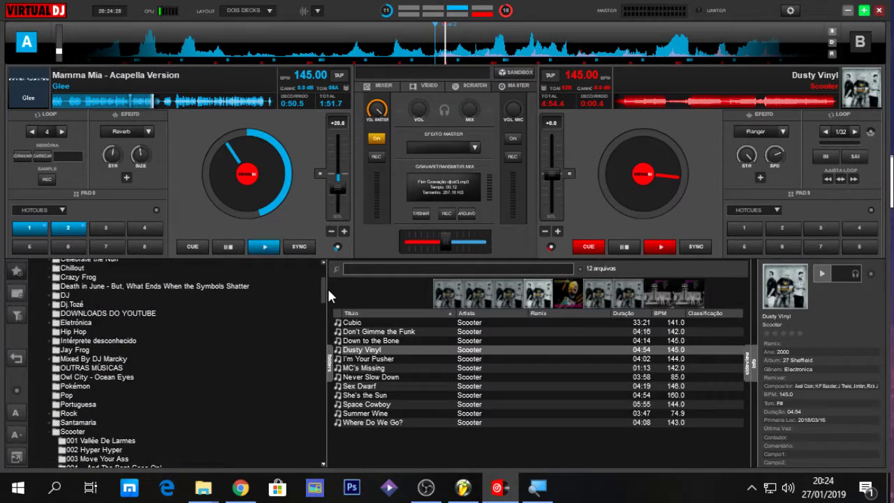
pyautogui.doubleClick(81, 305)
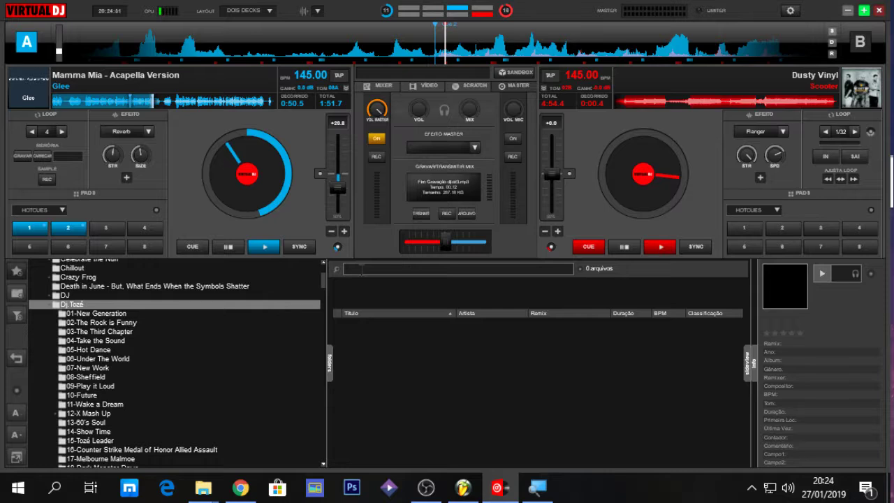
pyautogui.write('say a little')
pyautogui.press('BackSpace')
pyautogui.press('BackSpace')
pyautogui.press('BackSpace')
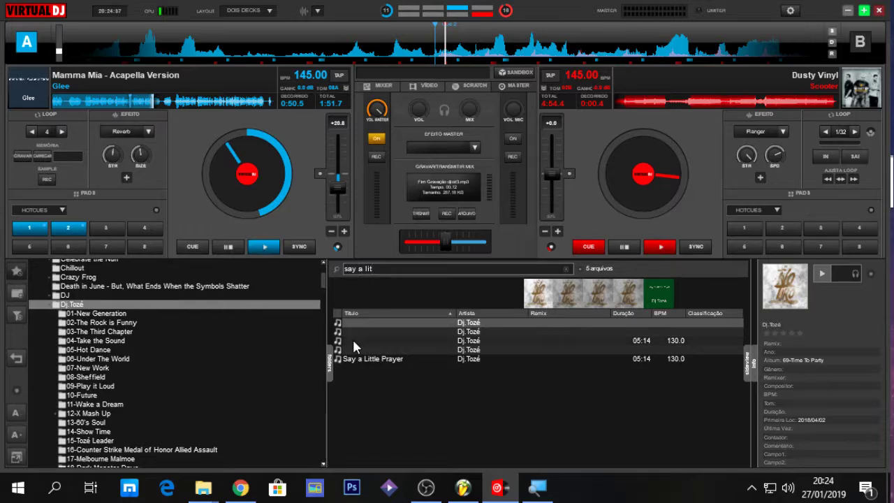
# Load Say a Little Prayer on deck A, listen to its opening and two later parts, and stop it.
pyautogui.click(365, 359)
pyautogui.moveTo(365, 359); pyautogui.dragTo(315, 174)
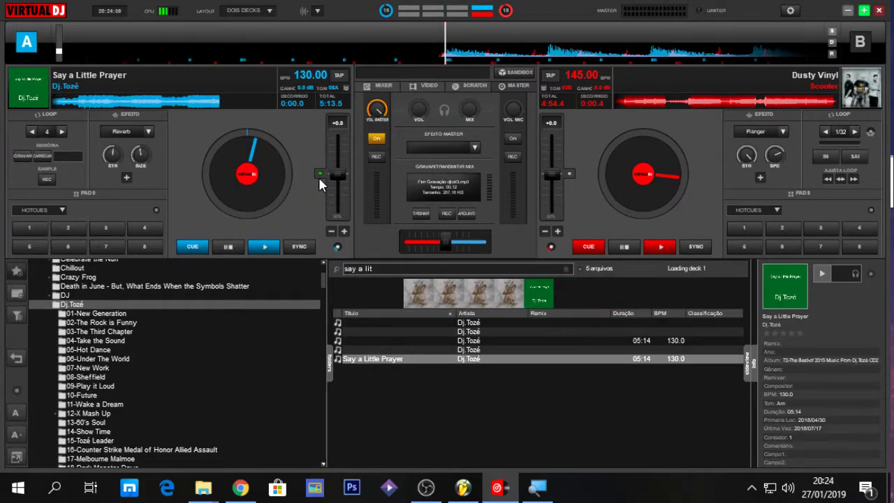
pyautogui.click(265, 247)
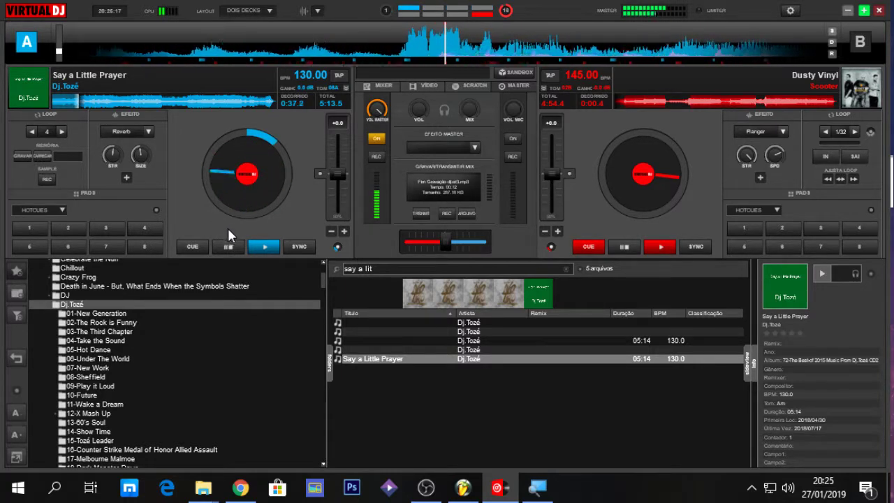
pyautogui.click(125, 101)
pyautogui.click(143, 103)
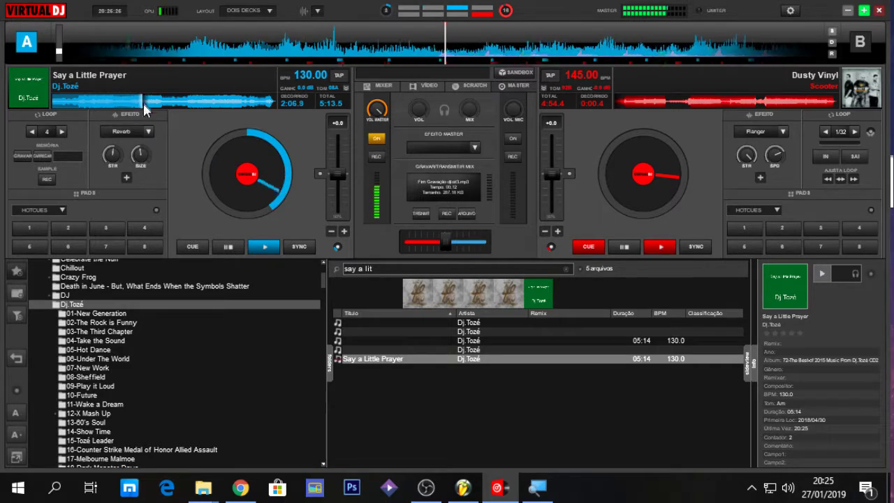
pyautogui.click(228, 249)
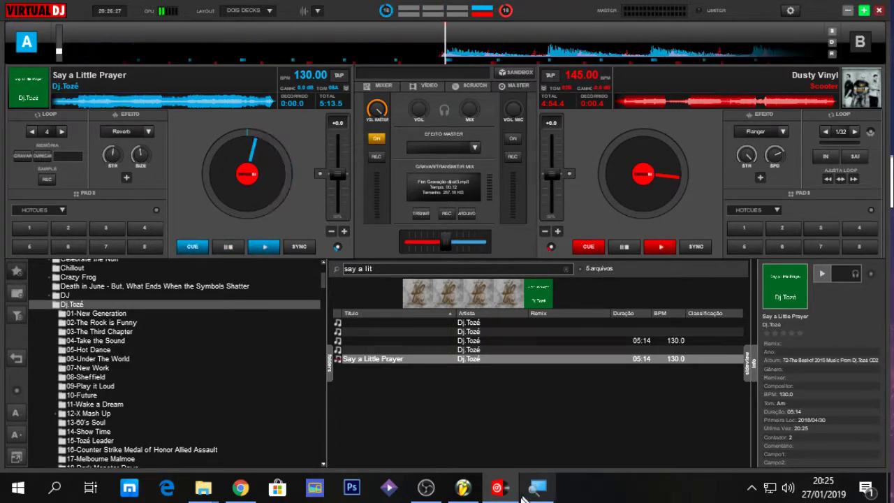
# Switch back to FL Studio and show the reFX Nexus #2 notes in a maximized piano roll, starting from the first bar.
pyautogui.click(462, 487)
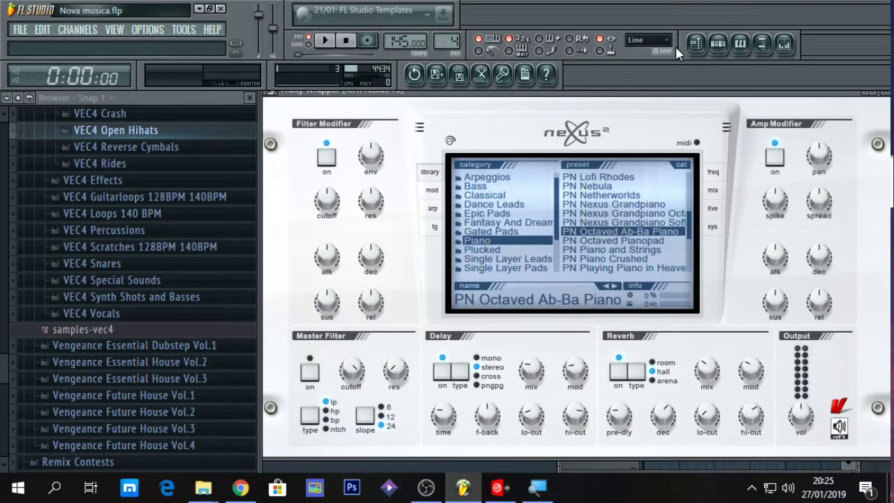
pyautogui.click(740, 44)
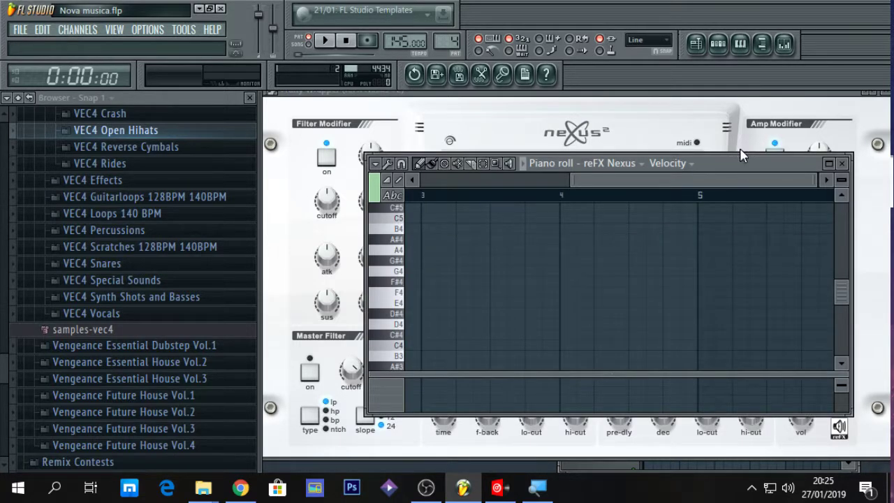
pyautogui.doubleClick(737, 161)
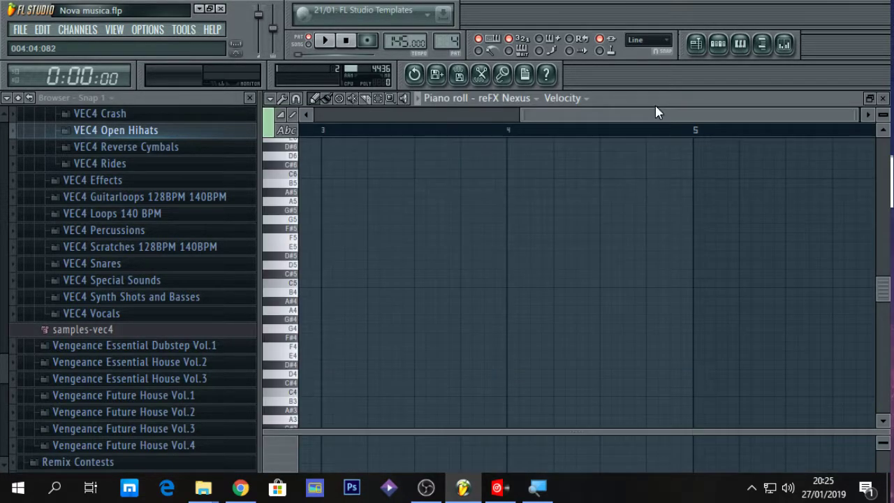
pyautogui.click(529, 101)
pyautogui.click(536, 174)
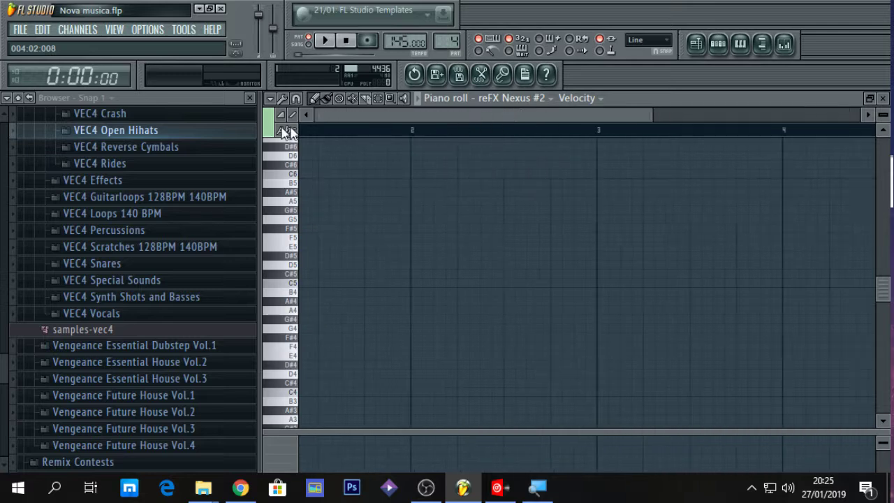
pyautogui.moveTo(290, 128); pyautogui.dragTo(283, 128)
pyautogui.moveTo(653, 118); pyautogui.dragTo(711, 114)
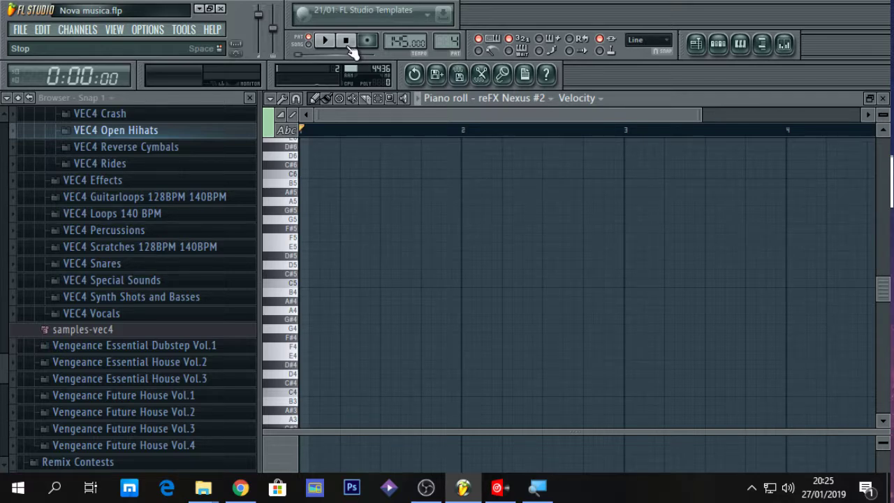
# Audition the C4, G4 and E5 chord several times with the reFX Nexus #2 piano, without recording.
pyautogui.press('z')
pyautogui.press('b')
pyautogui.press('e')
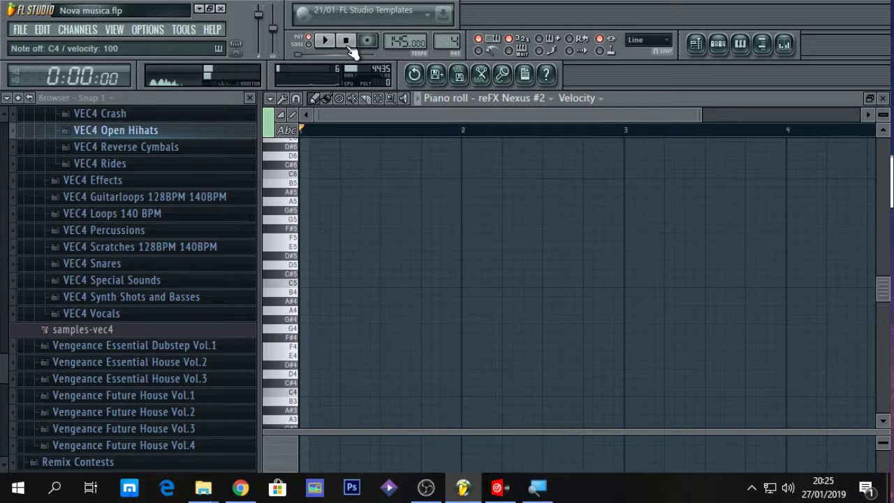
pyautogui.press('z')
pyautogui.press('b')
pyautogui.press('e')
pyautogui.press('z')
pyautogui.press('b')
pyautogui.press('e')
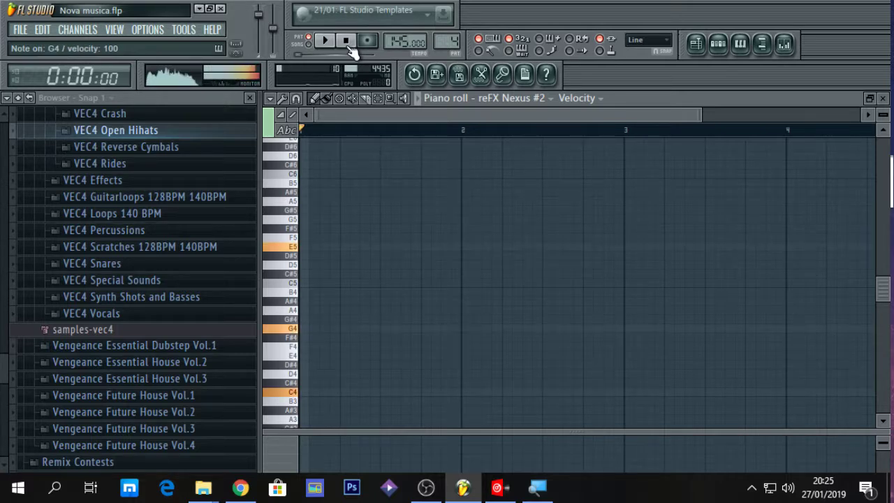
pyautogui.press('z')
pyautogui.press('e')
pyautogui.press('b')
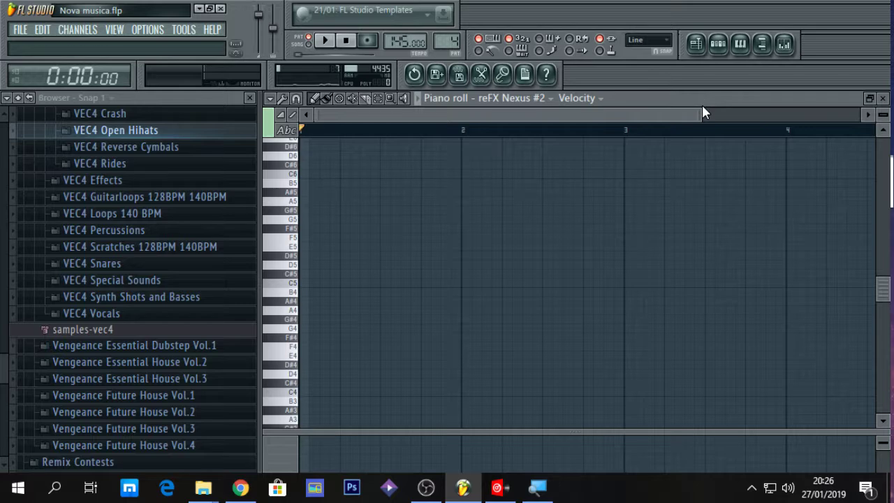
# Rehearse changing from the repeated C4, G4 and E5 chord to the D4, A4 and F5 chord, without recording.
pyautogui.press('z')
pyautogui.press('b')
pyautogui.press('e')
pyautogui.press('e')
pyautogui.press('b')
pyautogui.press('z')
pyautogui.press('b')
pyautogui.press('e')
pyautogui.press('z')
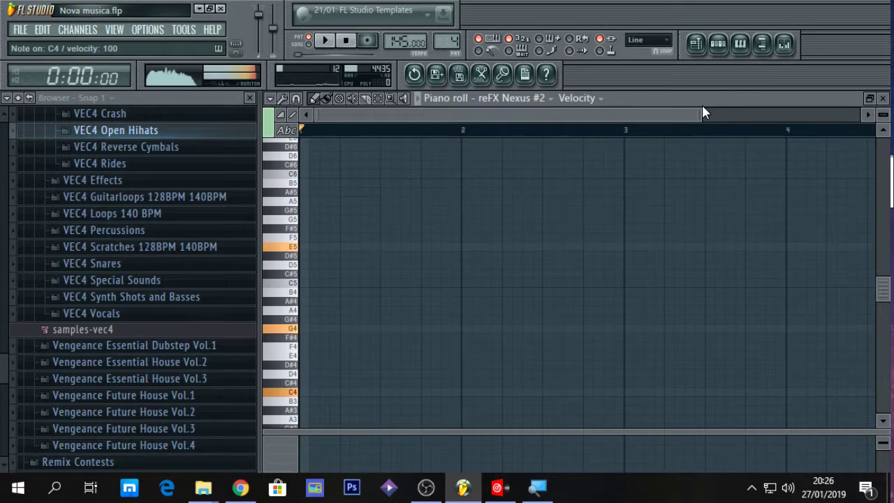
pyautogui.press('b')
pyautogui.press('e')
pyautogui.press('b')
pyautogui.press('e')
pyautogui.press('x')
pyautogui.press('n')
pyautogui.press('r')
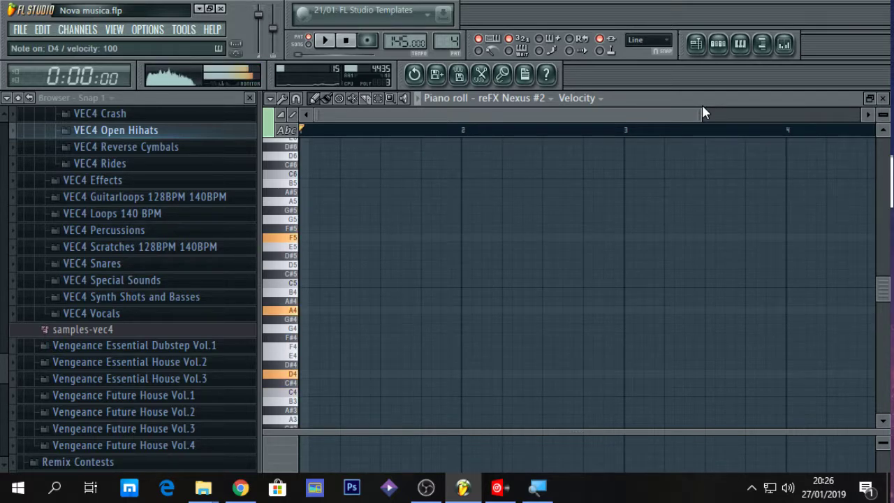
pyautogui.press('x')
pyautogui.press('n')
pyautogui.press('r')
pyautogui.press('x')
pyautogui.press('n')
pyautogui.press('r')
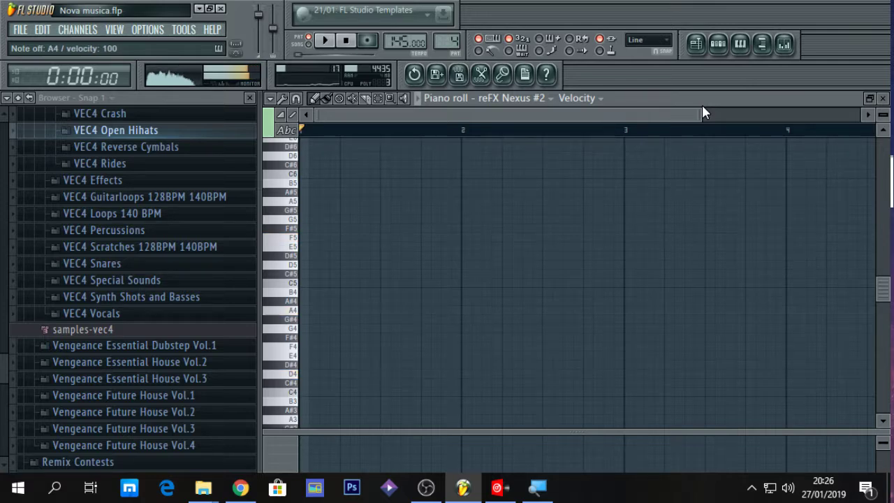
pyautogui.press('x')
pyautogui.press('n')
pyautogui.press('r')
# Rehearse a progression playing C4-G4-E5, D4-A4-F5 and G4-D5-B5 four times each, without recording.
pyautogui.press('z')
pyautogui.press('b')
pyautogui.press('e')
pyautogui.press('z')
pyautogui.press('b')
pyautogui.press('e')
pyautogui.press('z')
pyautogui.press('b')
pyautogui.press('e')
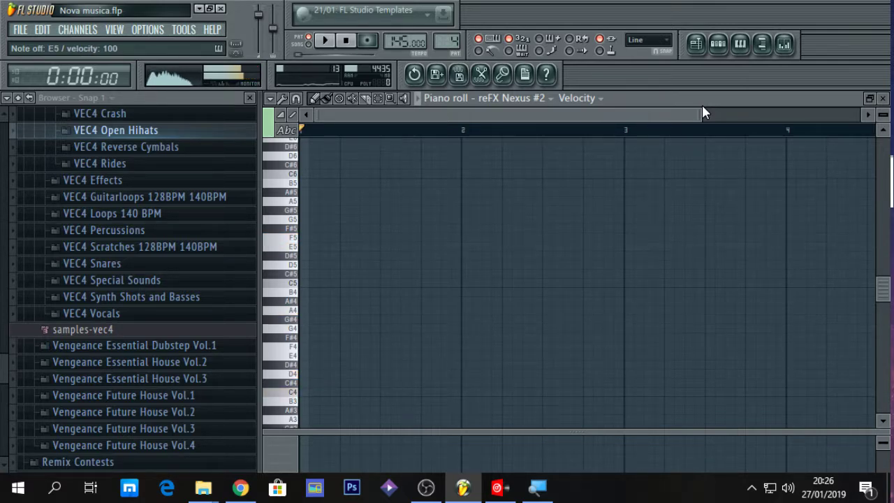
pyautogui.press('z')
pyautogui.press('b')
pyautogui.press('e')
pyautogui.press('x')
pyautogui.press('n')
pyautogui.press('r')
pyautogui.press('x')
pyautogui.press('n')
pyautogui.press('r')
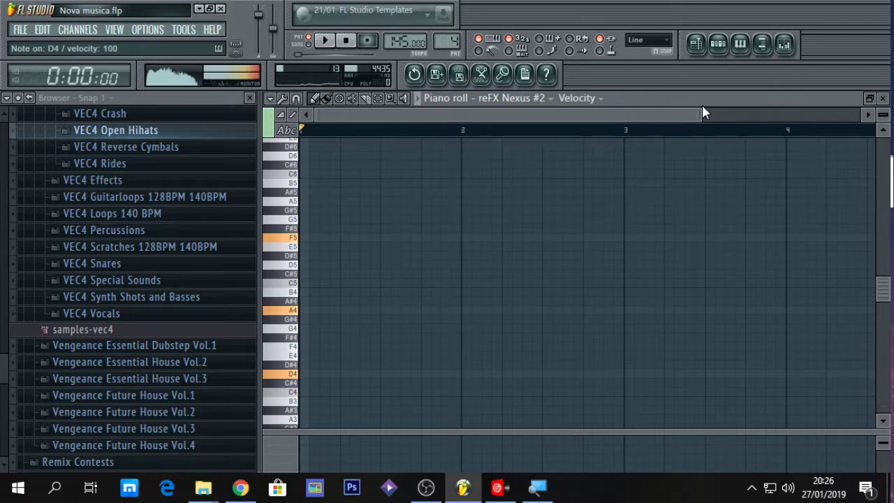
pyautogui.press('x')
pyautogui.press('n')
pyautogui.press('r')
pyautogui.press('x')
pyautogui.press('n')
pyautogui.press('r')
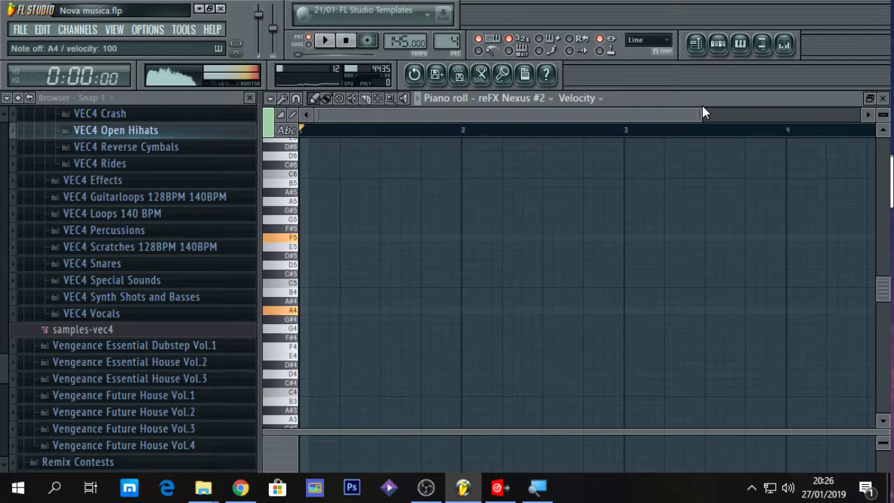
pyautogui.press('b')
pyautogui.press('w')
pyautogui.press('u')
pyautogui.press('b')
pyautogui.press('w')
pyautogui.press('u')
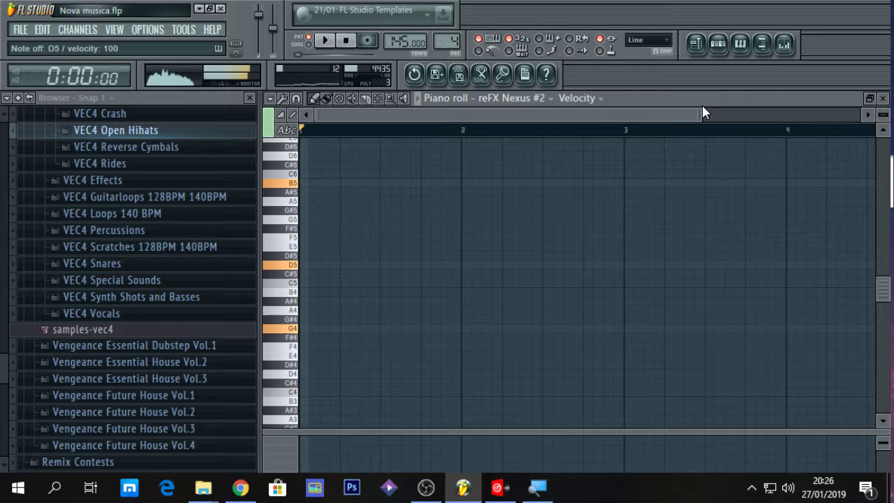
pyautogui.press('b')
pyautogui.press('w')
pyautogui.press('u')
pyautogui.press('b')
pyautogui.press('w')
pyautogui.press('u')
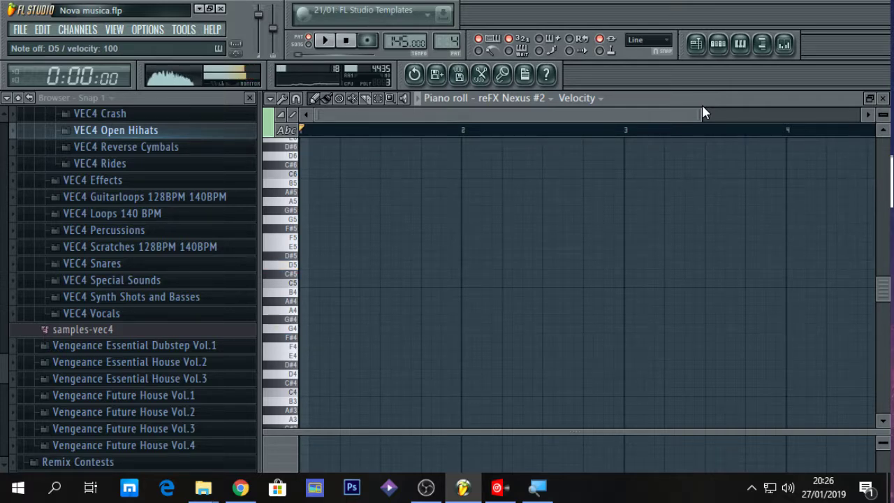
# Rehearse the F4-C5-A5 chord and the A4-E5-C6 chord four times each, without recording.
pyautogui.press('v')
pyautogui.press('q')
pyautogui.press('y')
pyautogui.press('v')
pyautogui.press('q')
pyautogui.press('y')
pyautogui.press('v')
pyautogui.press('q')
pyautogui.press('y')
pyautogui.press('v')
pyautogui.press('q')
pyautogui.press('y')
pyautogui.press('n')
pyautogui.press('e')
pyautogui.press('i')
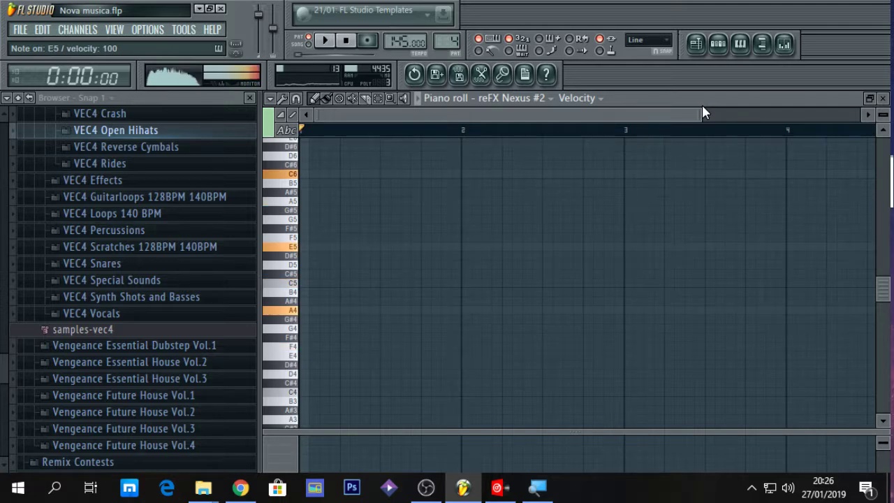
pyautogui.press('n')
pyautogui.press('e')
pyautogui.press('i')
pyautogui.press('n')
pyautogui.press('e')
pyautogui.press('i')
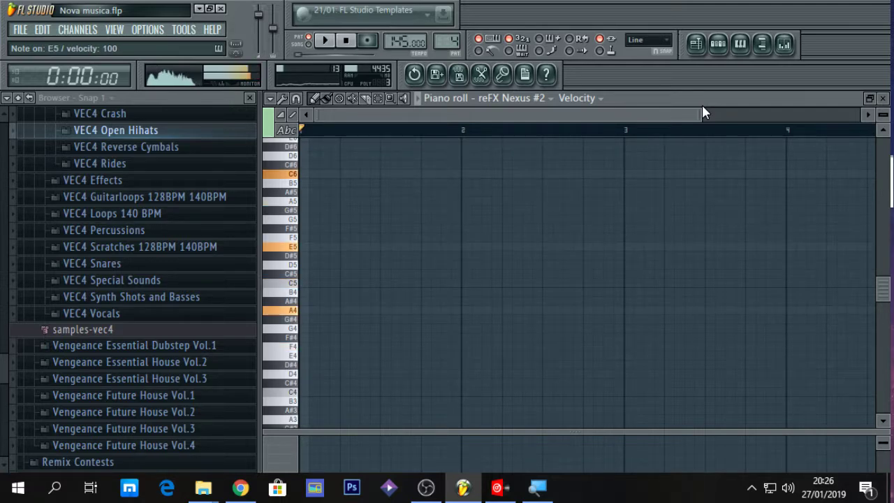
pyautogui.press('n')
pyautogui.press('e')
pyautogui.press('i')
# Rehearse the G4-D5-B5 chord and the E4-B4-G5 chord four times each, without recording.
pyautogui.press('b')
pyautogui.press('w')
pyautogui.press('u')
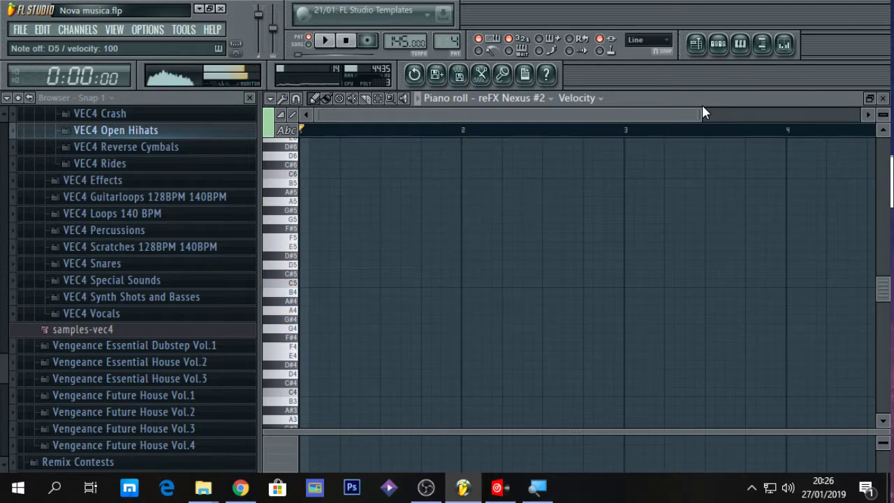
pyautogui.press('b')
pyautogui.press('w')
pyautogui.press('u')
pyautogui.press('b')
pyautogui.press('w')
pyautogui.press('u')
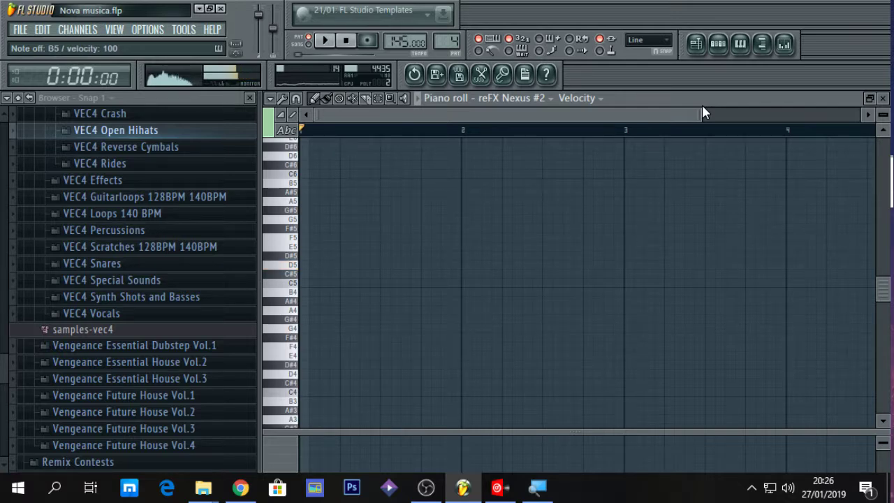
pyautogui.press('b')
pyautogui.press('w')
pyautogui.press('u')
pyautogui.press('c')
pyautogui.press('m')
pyautogui.press('t')
pyautogui.press('c')
pyautogui.press('m')
pyautogui.press('t')
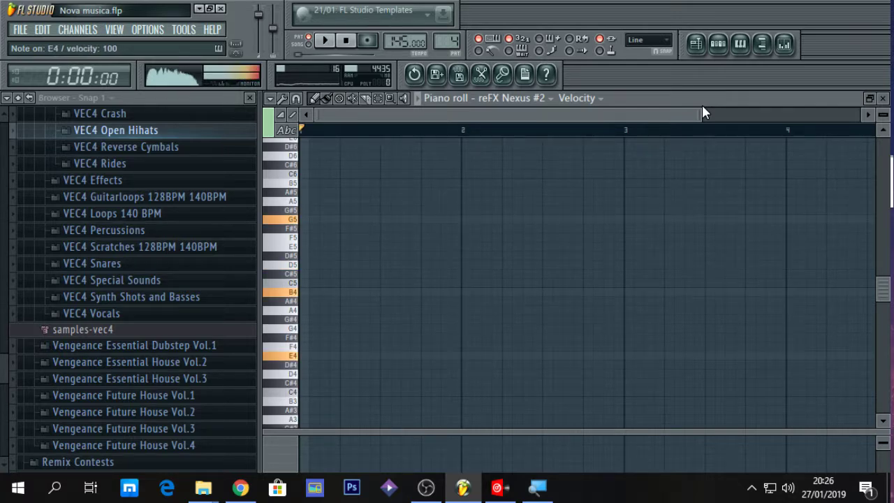
pyautogui.press('c')
pyautogui.press('m')
pyautogui.press('t')
pyautogui.press('c')
pyautogui.press('m')
pyautogui.press('t')
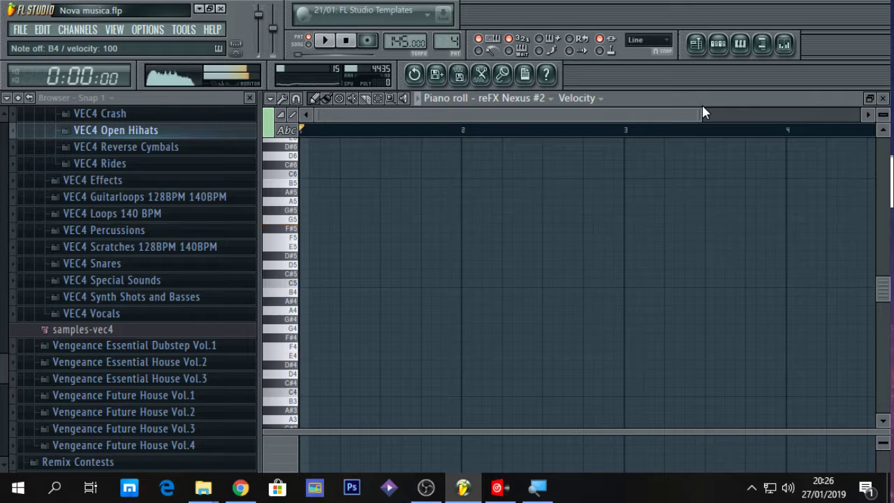
# Finish rehearsing the progression with the F4-C5-A5 chord played four times, without recording.
pyautogui.press('v')
pyautogui.press('q')
pyautogui.press('y')
pyautogui.press('v')
pyautogui.press('q')
pyautogui.press('y')
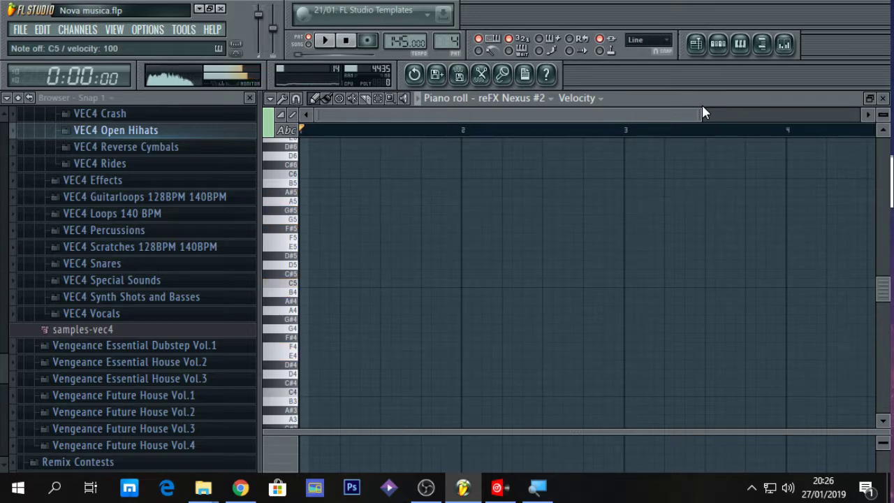
pyautogui.press('v')
pyautogui.press('q')
pyautogui.press('y')
pyautogui.press('v')
pyautogui.press('q')
pyautogui.press('y')
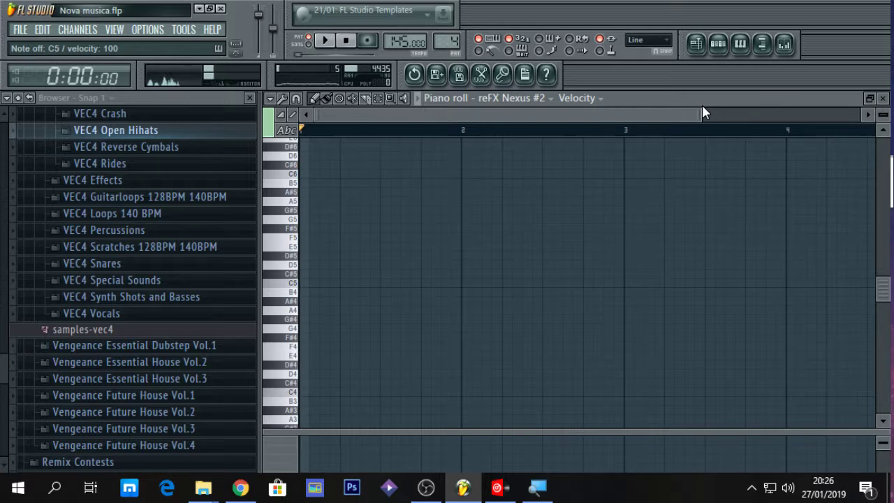
# Restore the piano roll window and show the Single Layer Leads presets in reFX Nexus #2.
pyautogui.doubleClick(657, 100)
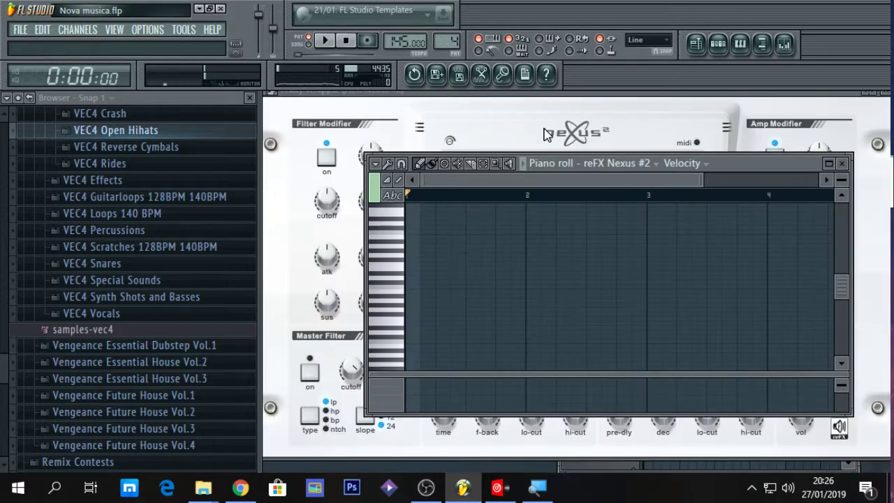
pyautogui.click(551, 103)
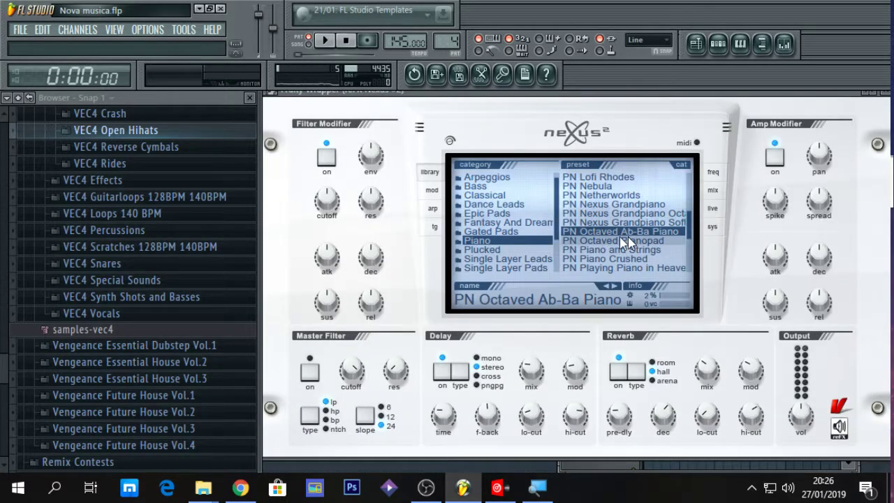
pyautogui.scroll(-1, 692, 230)
pyautogui.moveTo(691, 230); pyautogui.dragTo(691, 244)
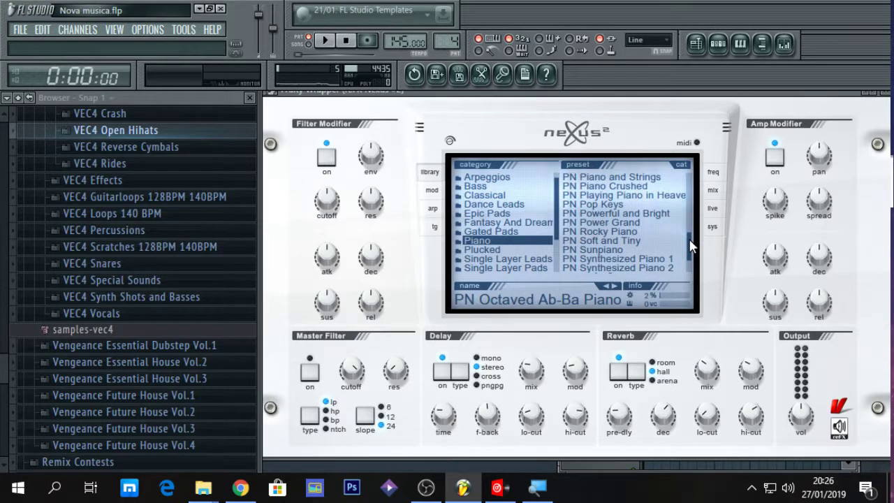
pyautogui.scroll(-4, 551, 230)
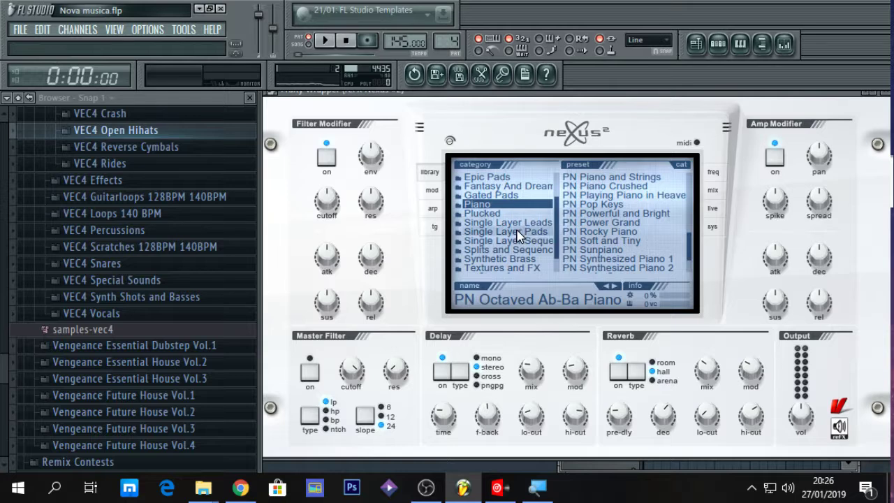
pyautogui.click(521, 224)
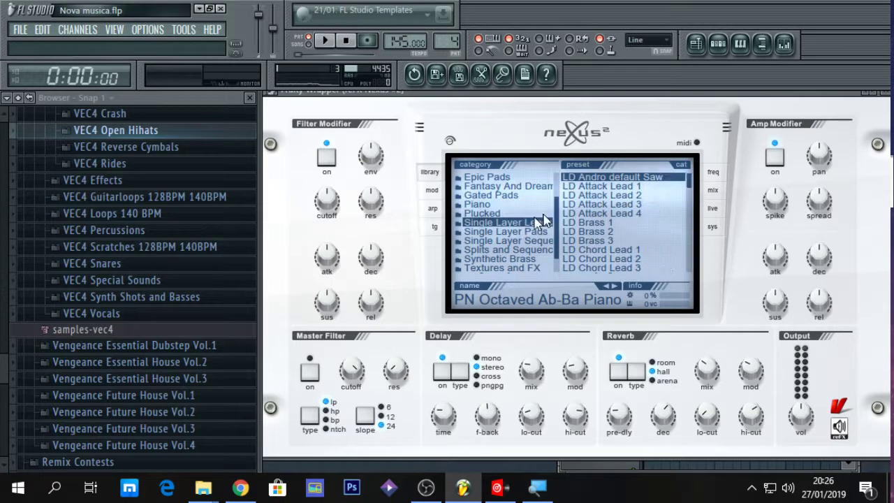
# Load the LD Attack Lead 3 preset and audition it with single melody notes such as F5, E5 and G5.
pyautogui.click(600, 205)
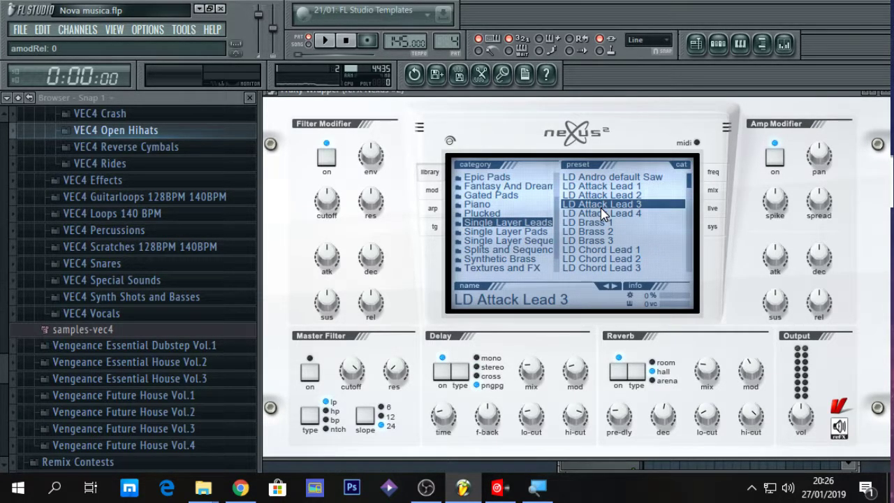
pyautogui.press('r')
pyautogui.press('r')
pyautogui.press('r')
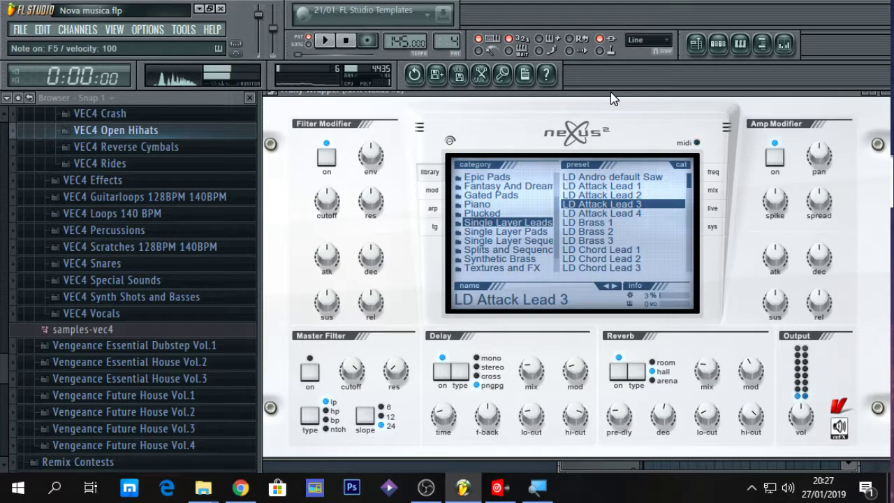
pyautogui.press('e')
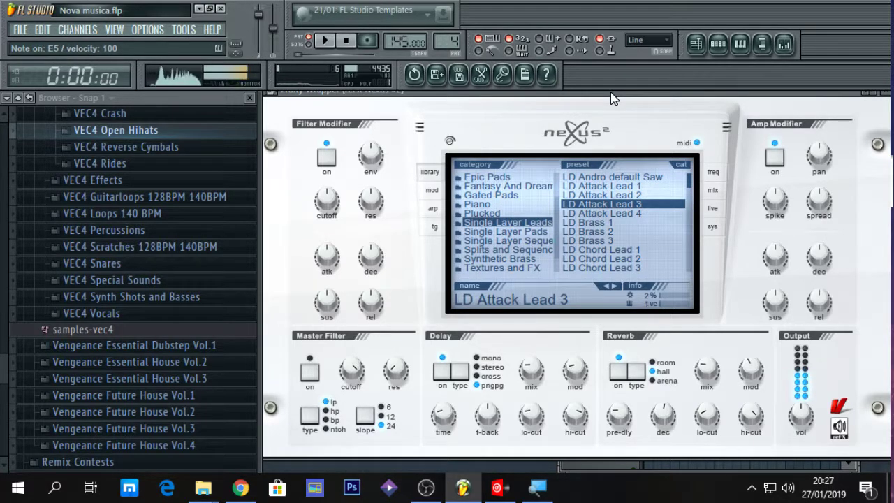
pyautogui.press('u')
pyautogui.press('[')
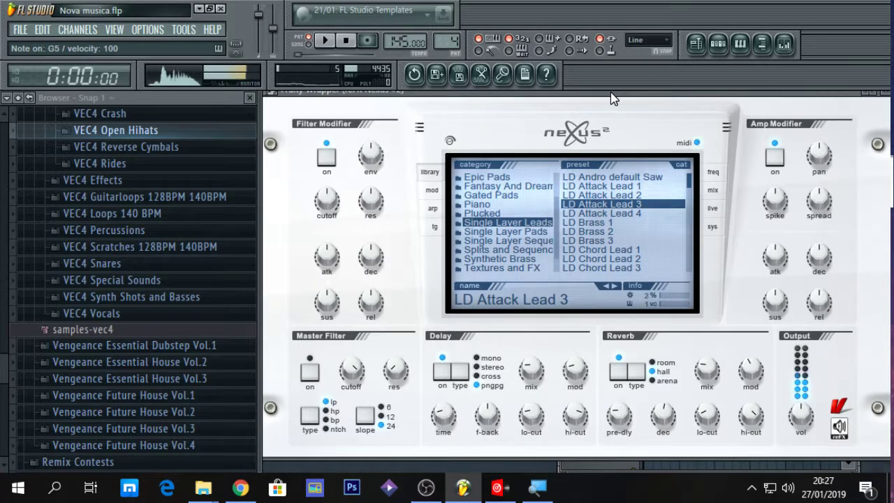
pyautogui.press('t')
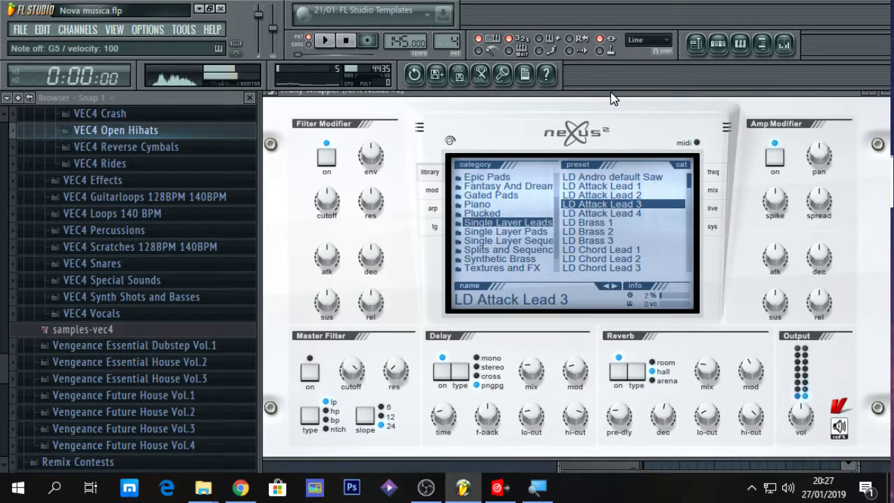
pyautogui.press('e')
pyautogui.press('t')
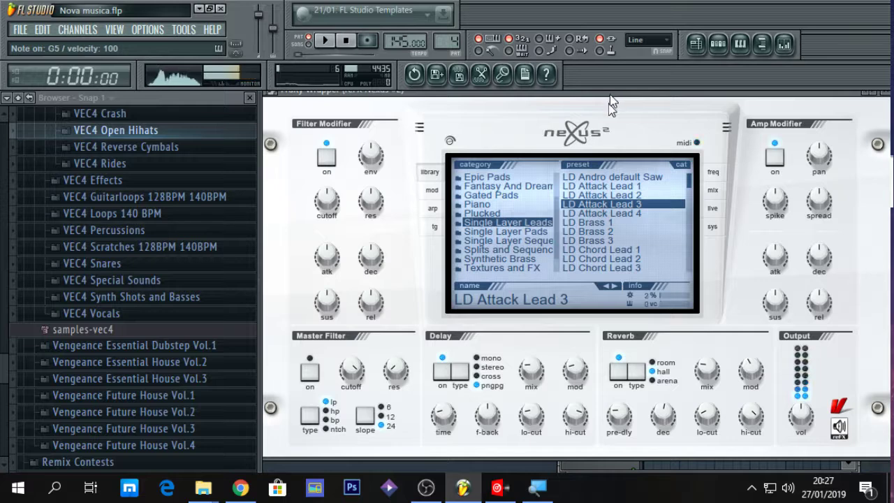
# Load the LD Chord Lead 3 preset in reFX Nexus #2 and audition it with F5.
pyautogui.click(629, 268)
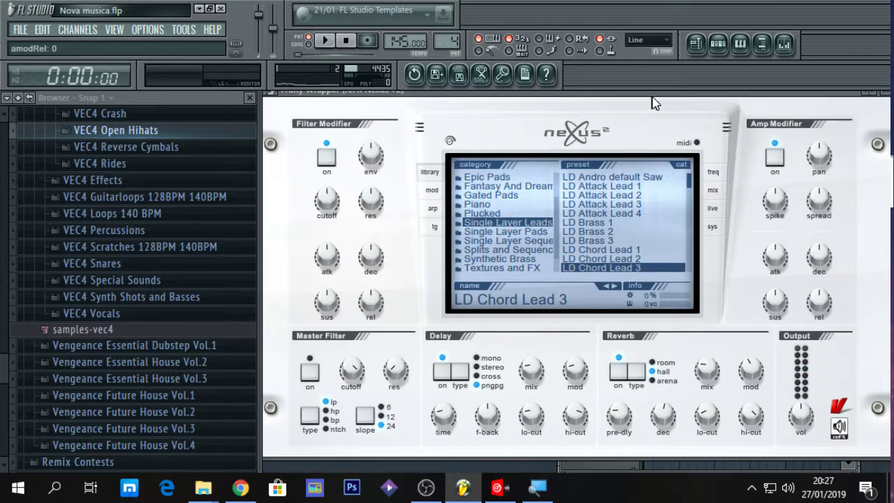
pyautogui.press('r')
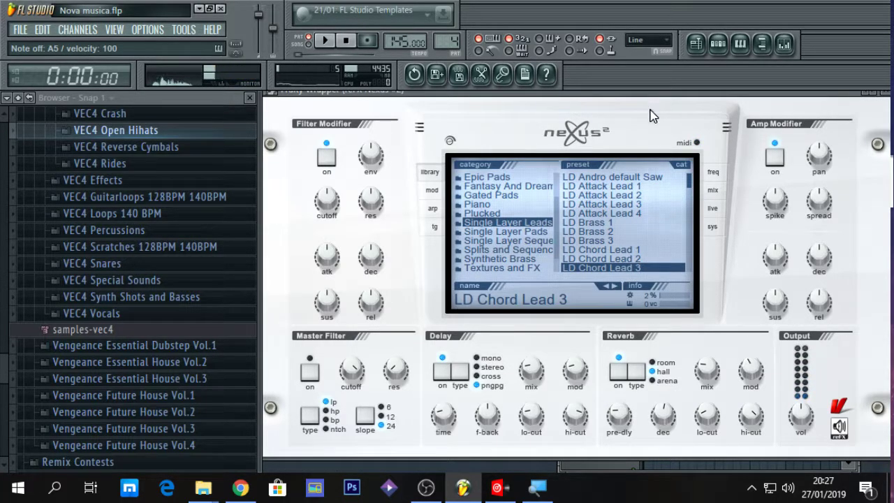
pyautogui.press('r')
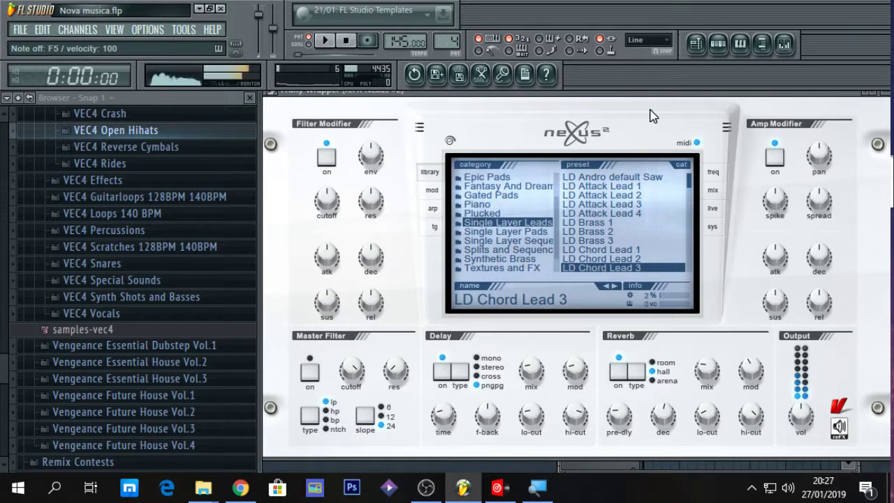
# Bring the reFX Nexus #2 piano roll forward, audition the F5-A5-D6 chord and maximize the piano roll.
pyautogui.click(718, 44)
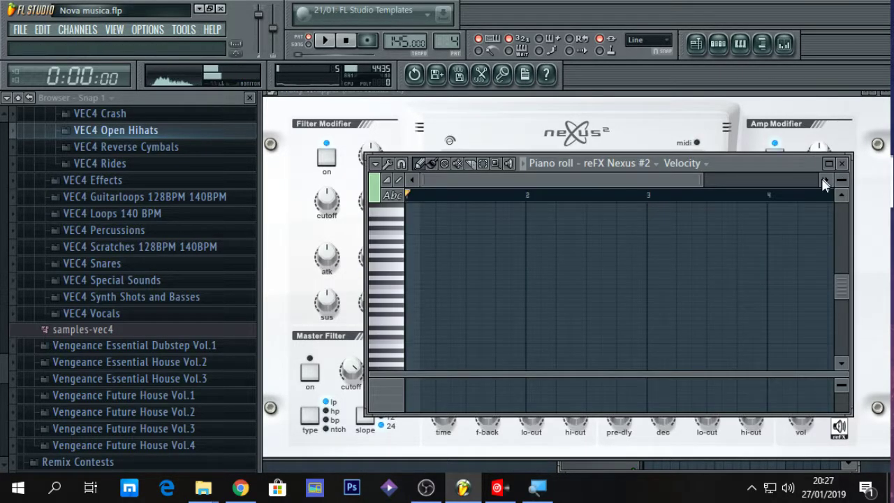
pyautogui.press('r')
pyautogui.press('y')
pyautogui.press('o')
pyautogui.press('r')
pyautogui.press('y')
pyautogui.press('o')
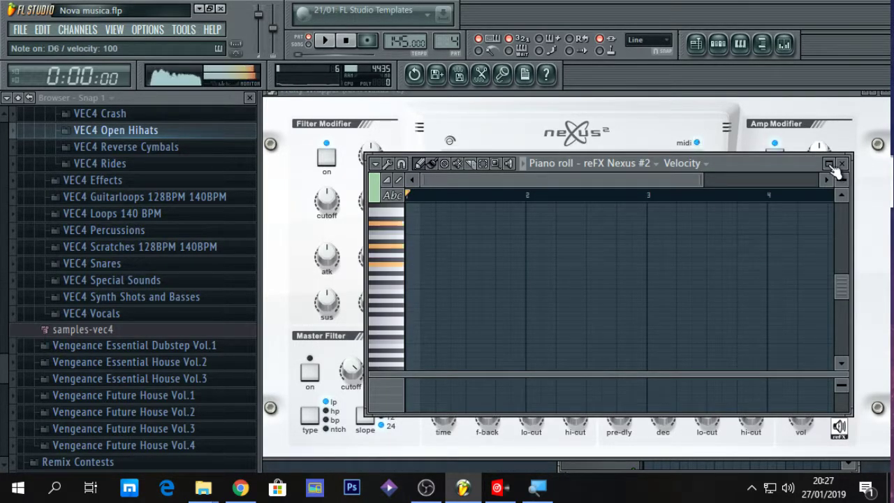
pyautogui.click(830, 165)
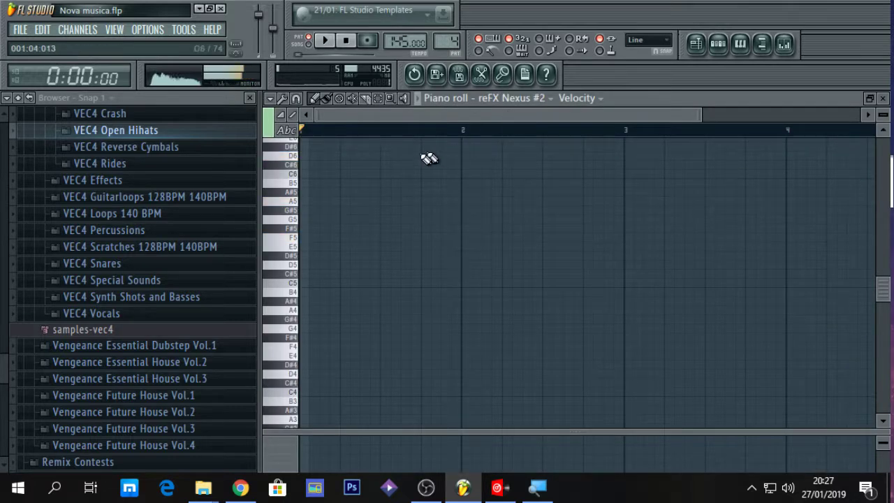
# Place a D6, A5 and F5 chord at the start of bar 1 and play it back.
pyautogui.click(302, 155)
pyautogui.click(301, 201)
pyautogui.click(300, 238)
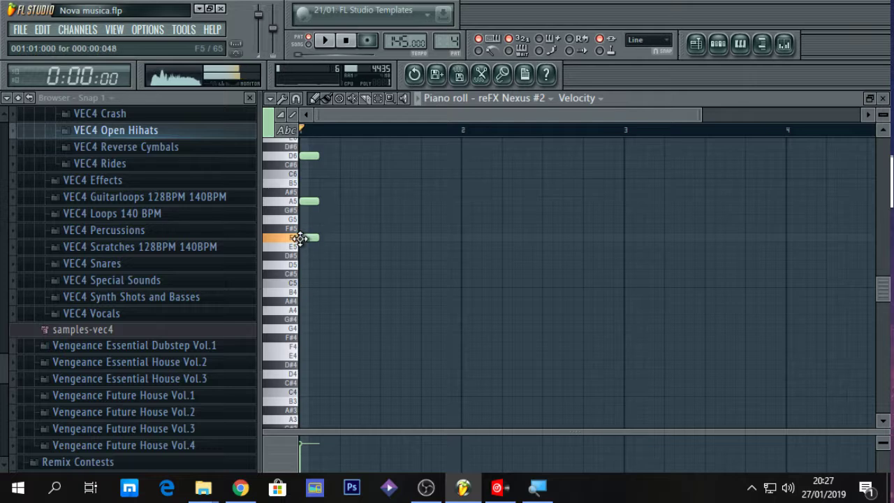
pyautogui.moveTo(707, 122); pyautogui.dragTo(622, 118)
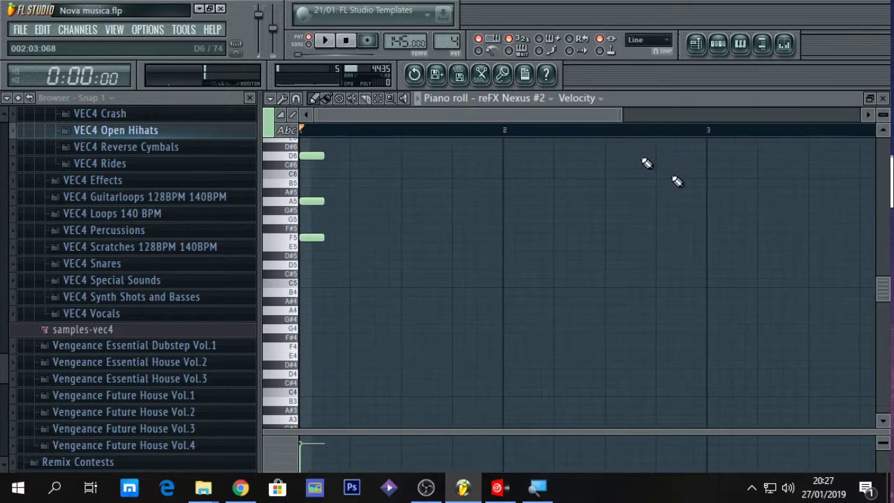
pyautogui.moveTo(884, 290)
pyautogui.mouseDown()
pyautogui.moveTo(889, 298)
pyautogui.moveTo(886, 273)
pyautogui.mouseUp()
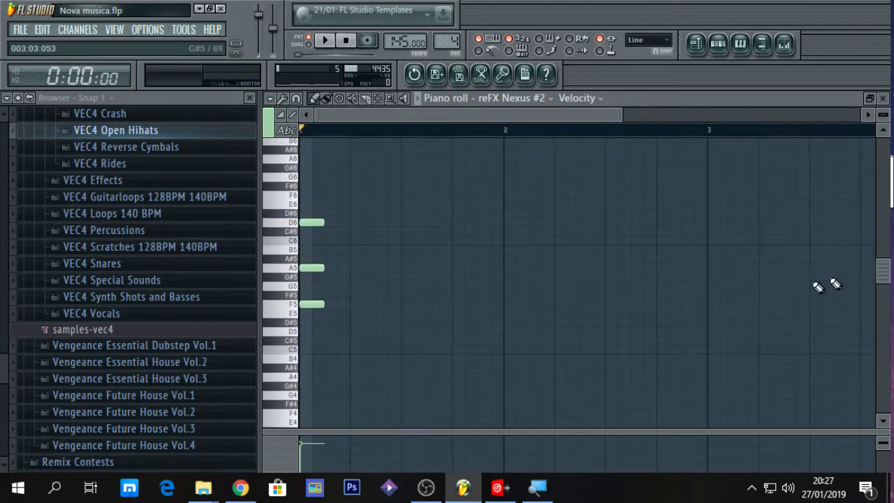
pyautogui.press('space')
pyautogui.press('space')
pyautogui.click(352, 223)
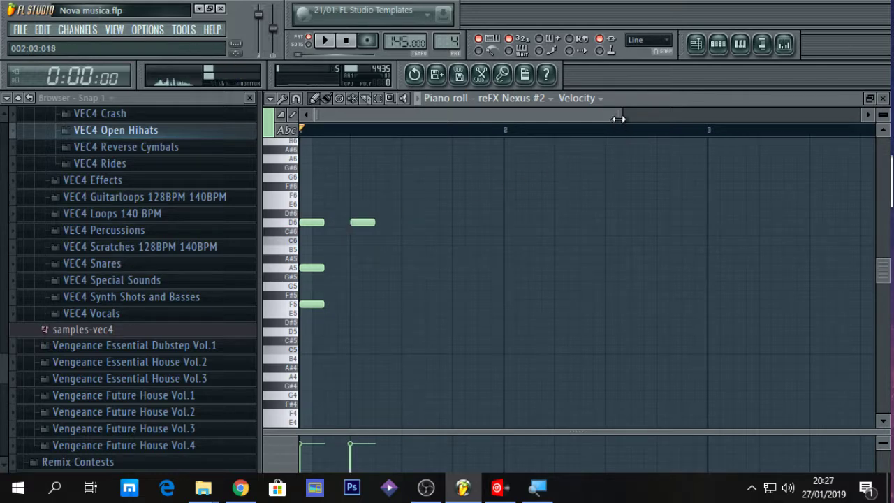
pyautogui.moveTo(618, 119); pyautogui.dragTo(495, 133)
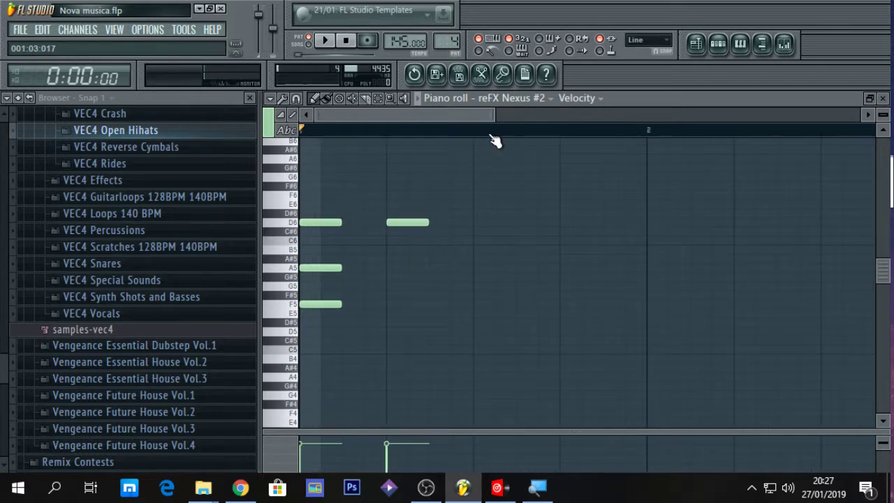
pyautogui.rightClick(401, 223)
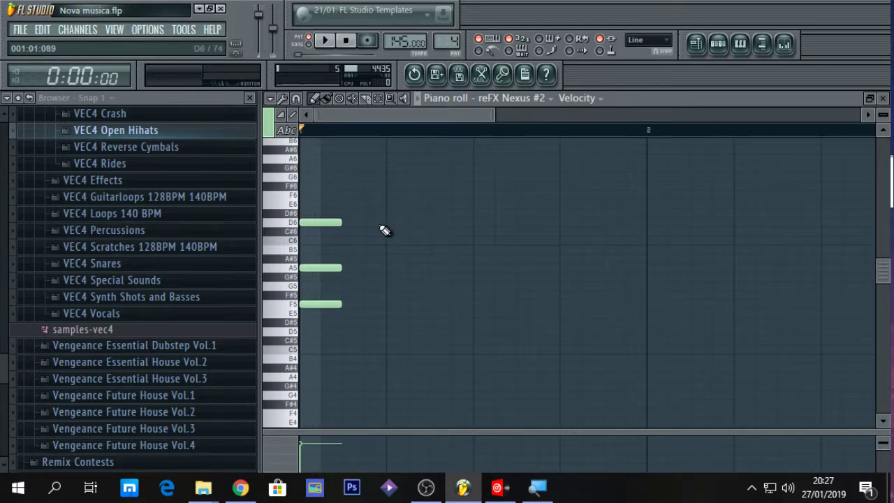
# Add a one-step D6, A5 and F5 chord on the fourth step of bar 1, just before beat 2.
pyautogui.moveTo(377, 222)
pyautogui.mouseDown()
pyautogui.moveTo(399, 222)
pyautogui.moveTo(385, 222)
pyautogui.mouseUp()
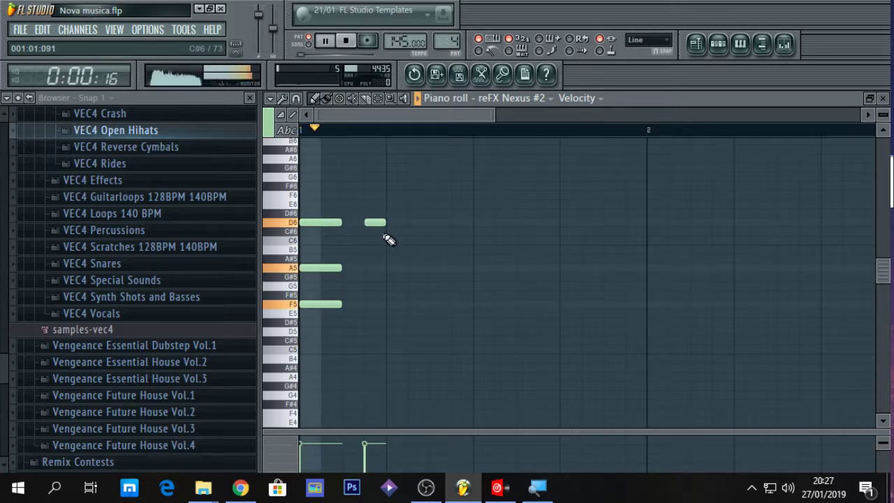
pyautogui.click(375, 267)
pyautogui.click(373, 305)
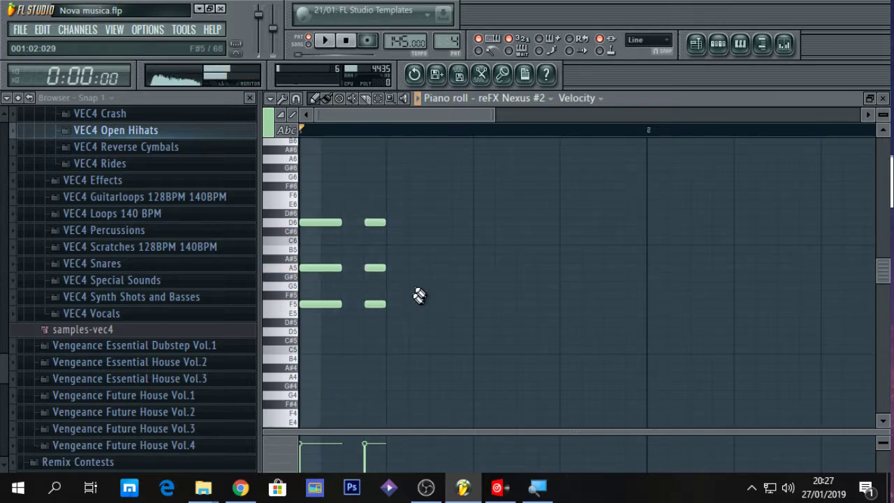
# Add another one-step D6, A5 and F5 chord on the second step of beat 2 and play the pattern.
pyautogui.click(419, 223)
pyautogui.click(417, 305)
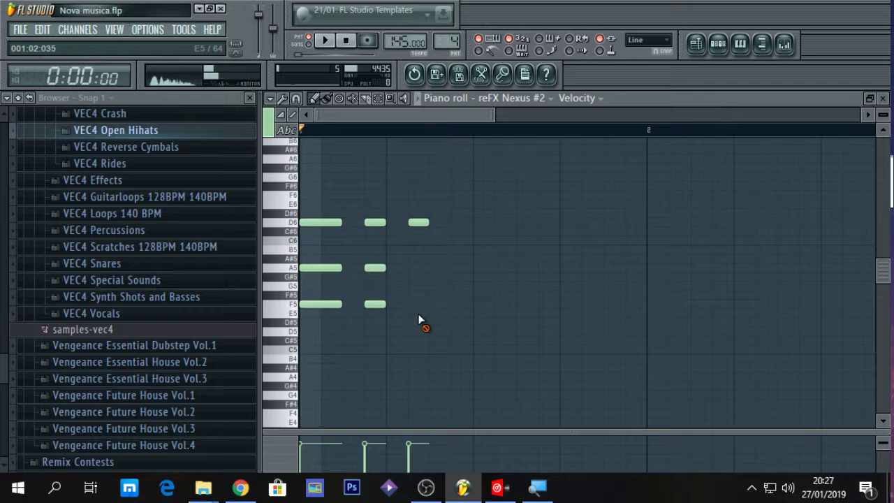
pyautogui.press('space')
pyautogui.click(417, 269)
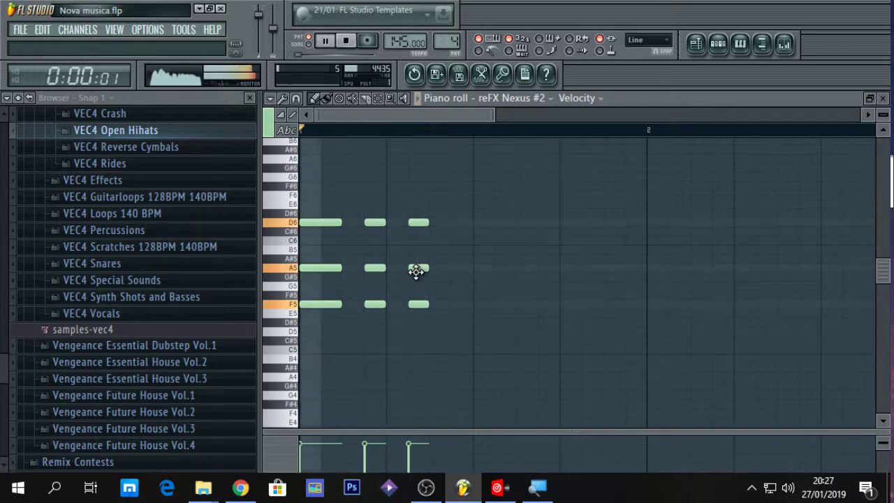
# Add a one-step D6, A5 and F5 chord on the fourth step of beat 2 and play the pattern.
pyautogui.press('space')
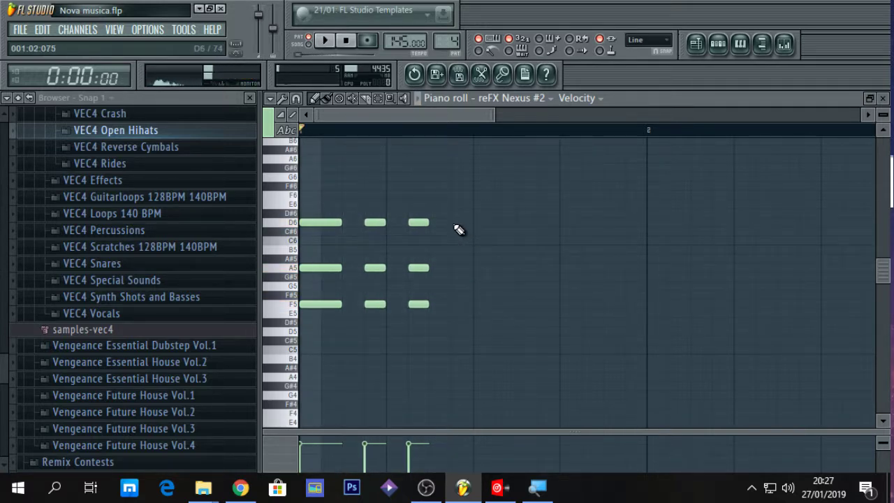
pyautogui.click(455, 223)
pyautogui.click(454, 269)
pyautogui.click(454, 304)
pyautogui.press('space')
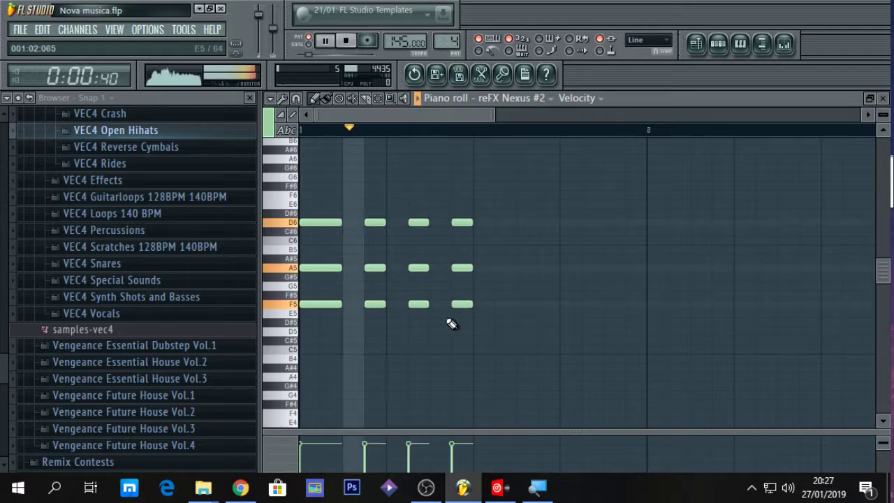
pyautogui.press('space')
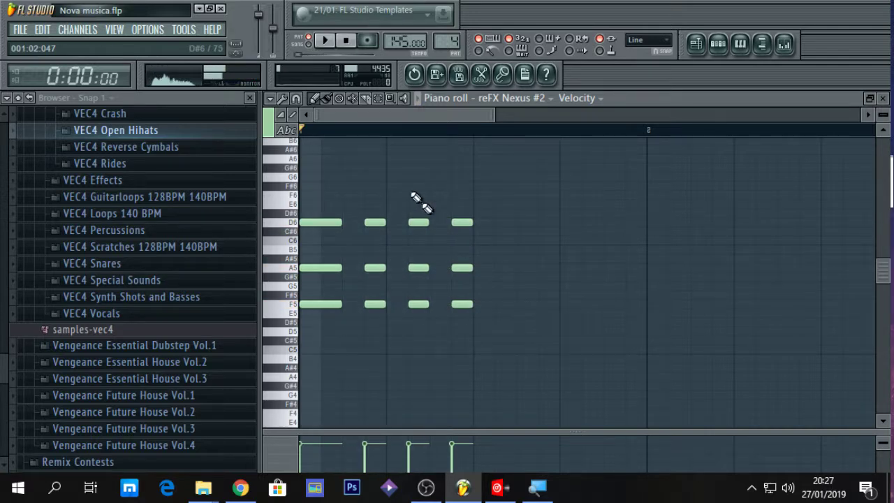
# Place a D6, A5 and F5 chord at the start of beat 3, matching the first chord's length, and play it back.
pyautogui.click(327, 99)
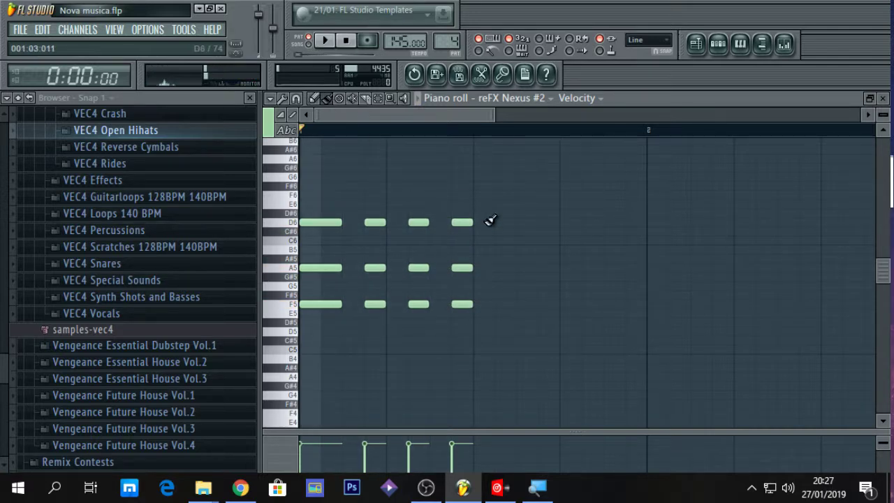
pyautogui.click(329, 223)
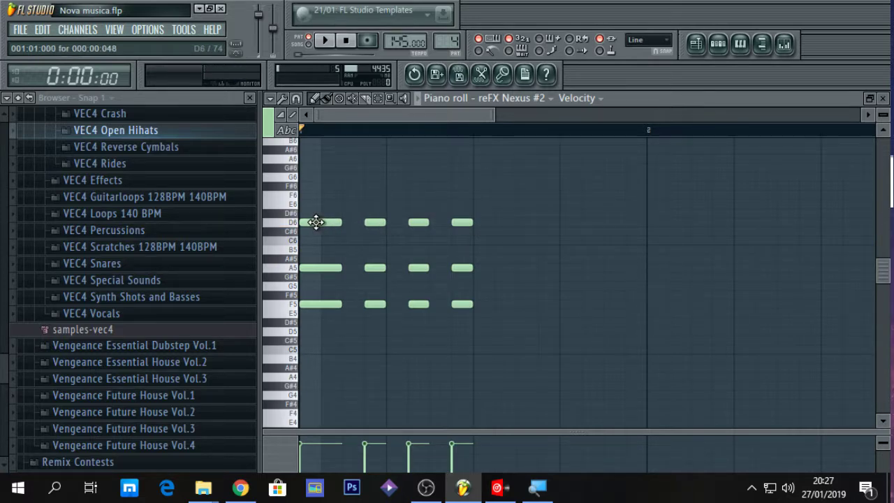
pyautogui.click(482, 222)
pyautogui.click(482, 267)
pyautogui.click(477, 303)
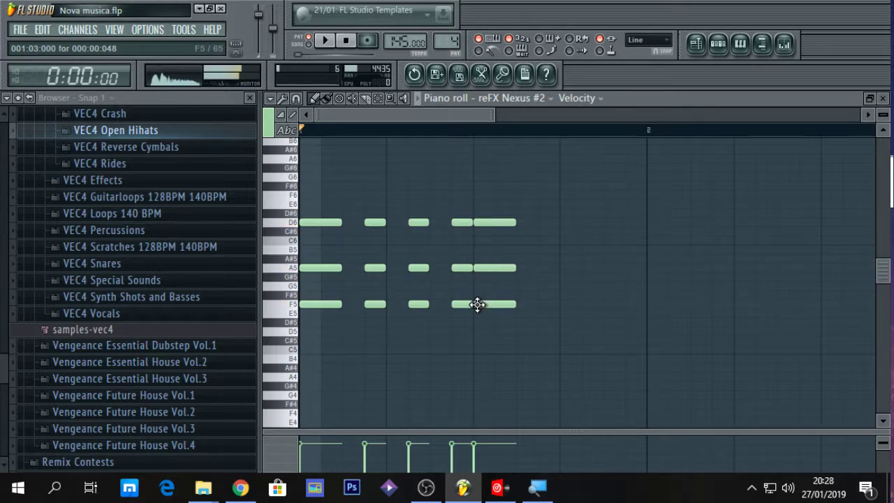
pyautogui.press('space')
pyautogui.press('space')
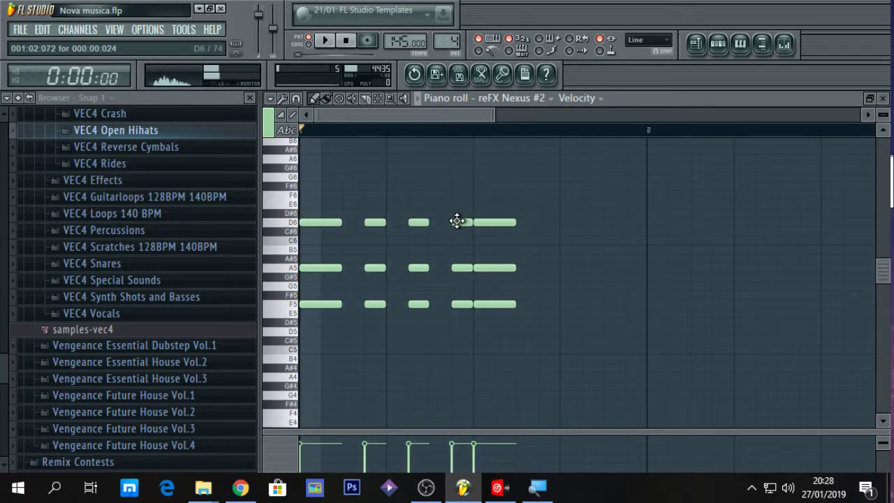
# Move the chord on the fourth step of beat 2 one step earlier and play the pattern.
pyautogui.moveTo(457, 222); pyautogui.dragTo(436, 222)
pyautogui.moveTo(459, 268); pyautogui.dragTo(438, 268)
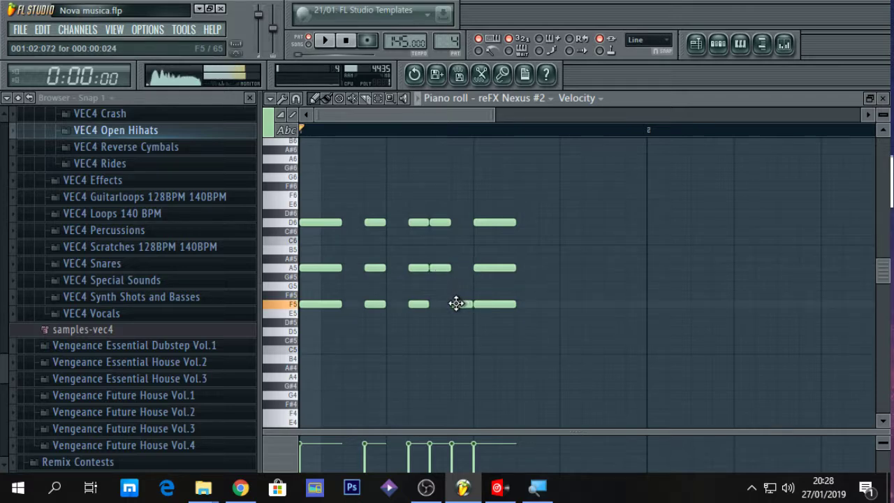
pyautogui.moveTo(456, 303); pyautogui.dragTo(434, 304)
pyautogui.press('space')
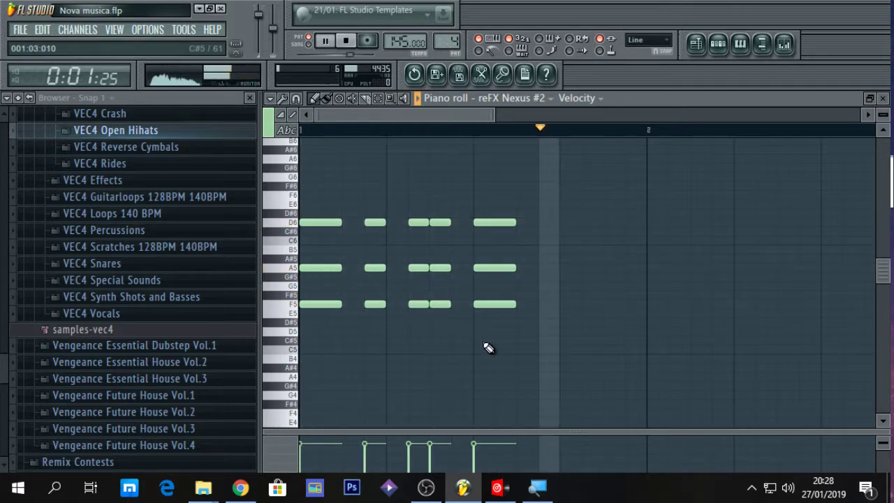
pyautogui.press('space')
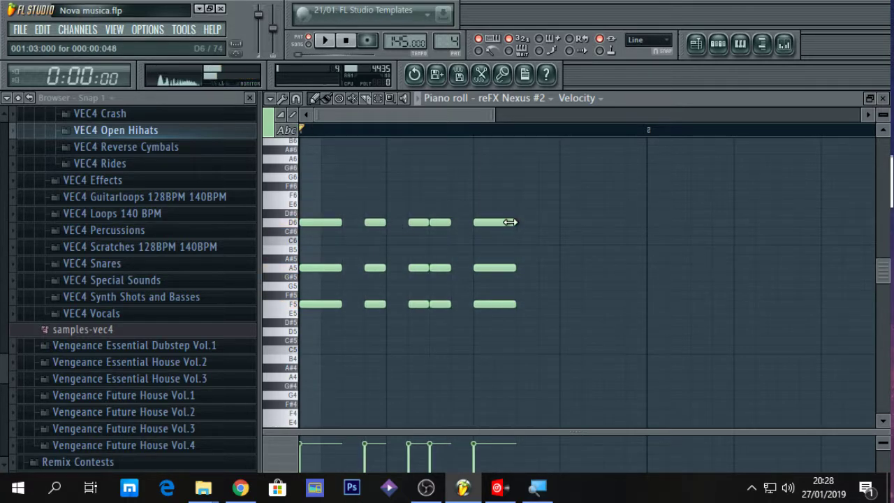
# Add a one-step D6, A5 and F5 chord on the fourth step of beat 3.
pyautogui.click(544, 222)
pyautogui.click(547, 268)
pyautogui.click(545, 304)
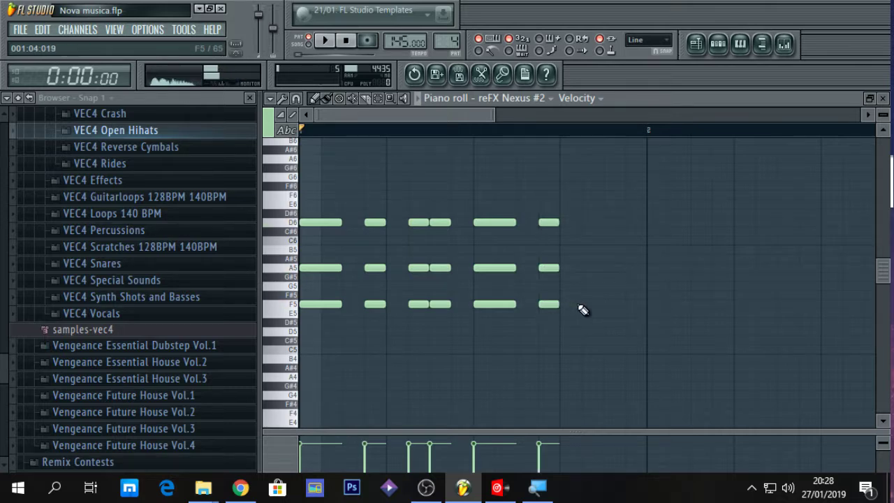
# Add one-step F5, A5 and D6 chords on the second and third steps of beat 4 and play the bar.
pyautogui.click(586, 304)
pyautogui.click(609, 303)
pyautogui.click(588, 267)
pyautogui.click(609, 268)
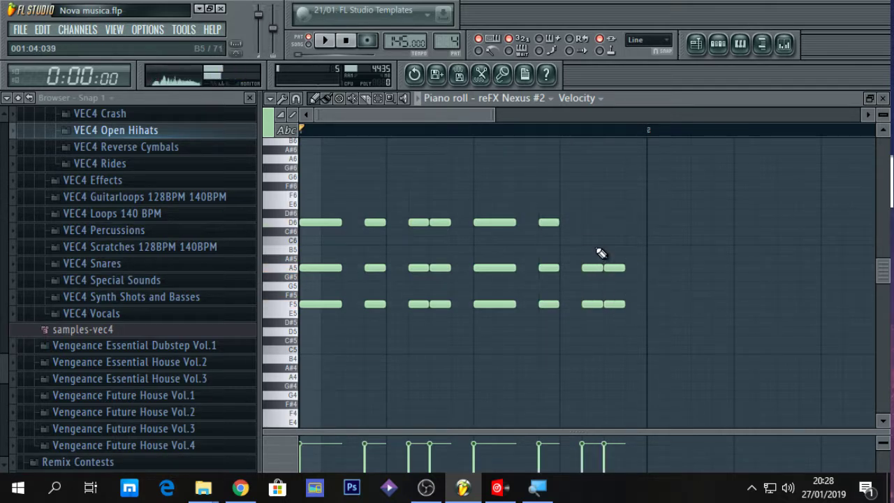
pyautogui.click(587, 222)
pyautogui.click(606, 222)
pyautogui.press('space')
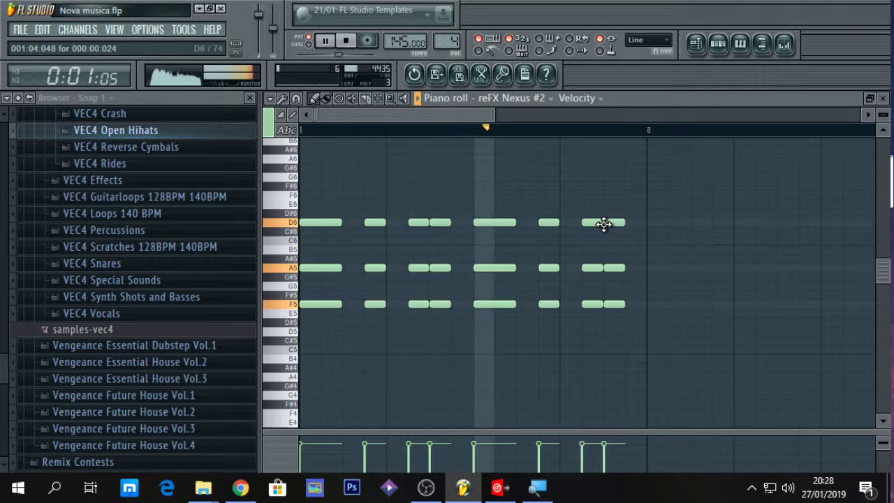
pyautogui.press('space')
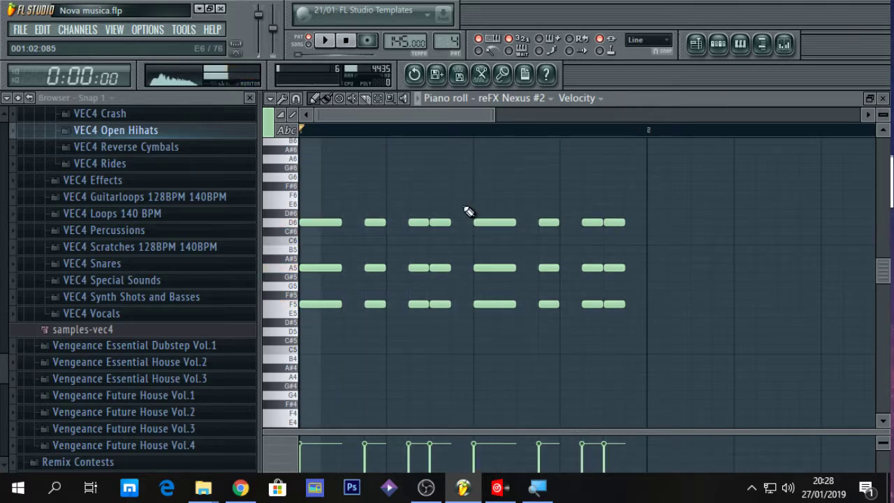
# Bring the Nexus plugin forward, lower its Filter Modifier cutoff to -108 during playback, and audition the pattern again.
pyautogui.doubleClick(665, 99)
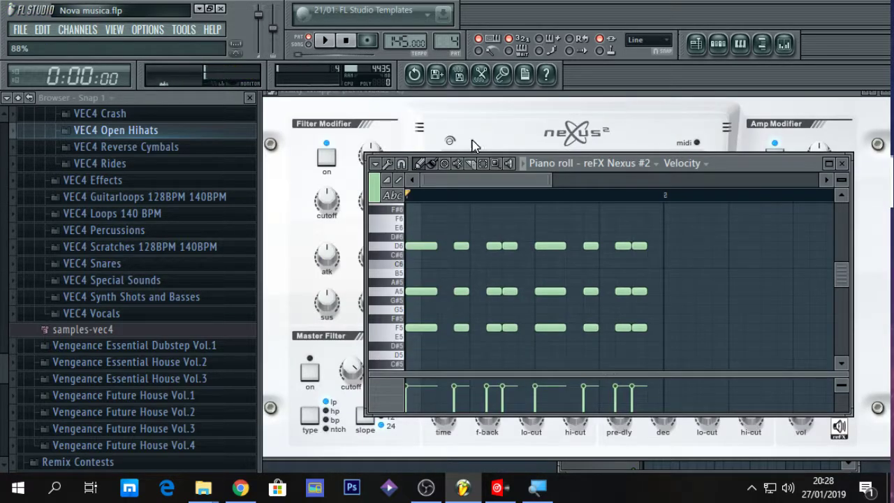
pyautogui.click(500, 110)
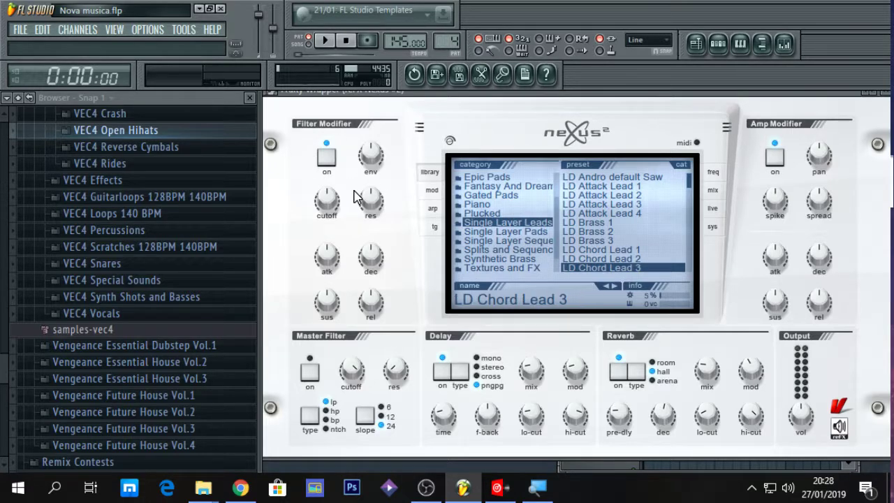
pyautogui.press('space')
pyautogui.moveTo(319, 199); pyautogui.dragTo(289, 275)
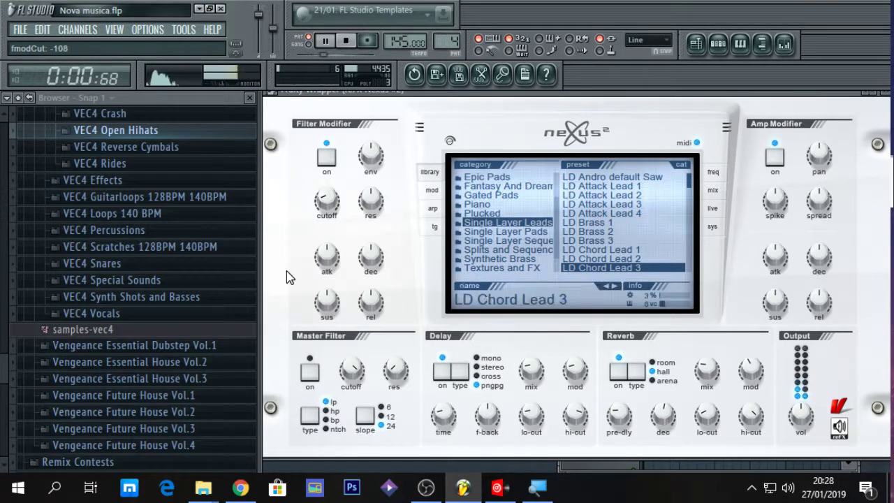
pyautogui.click(347, 41)
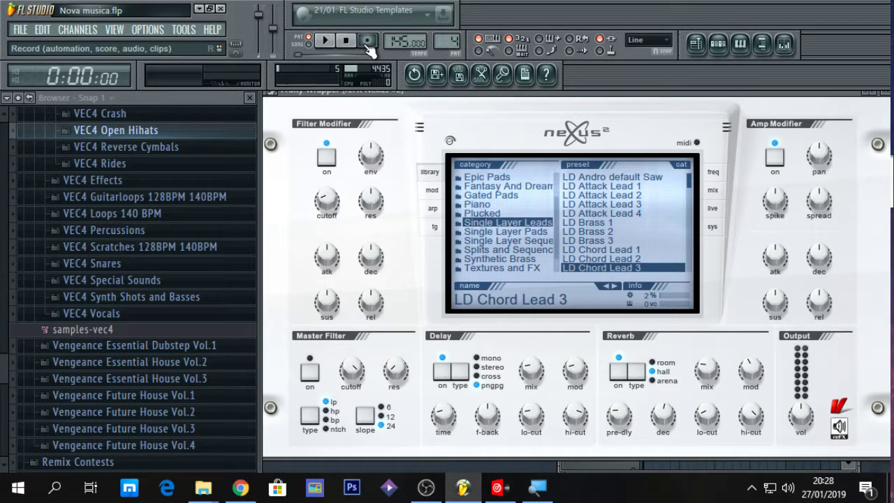
pyautogui.click(325, 41)
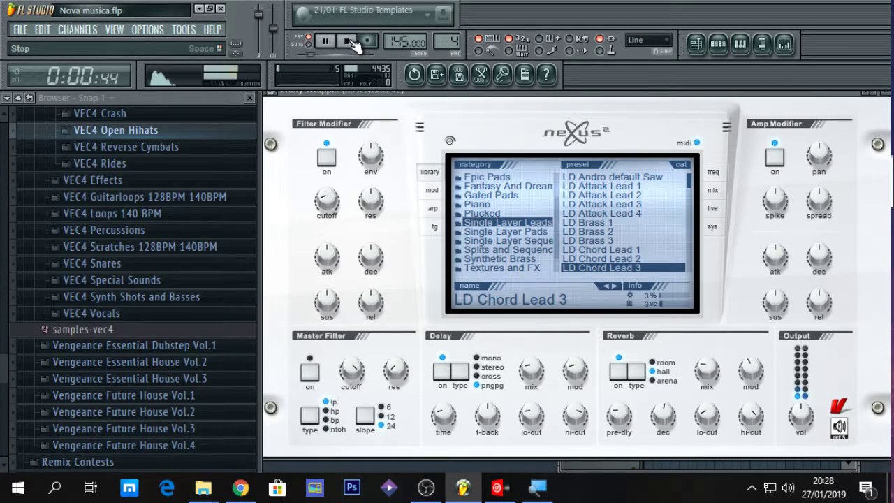
pyautogui.click(354, 42)
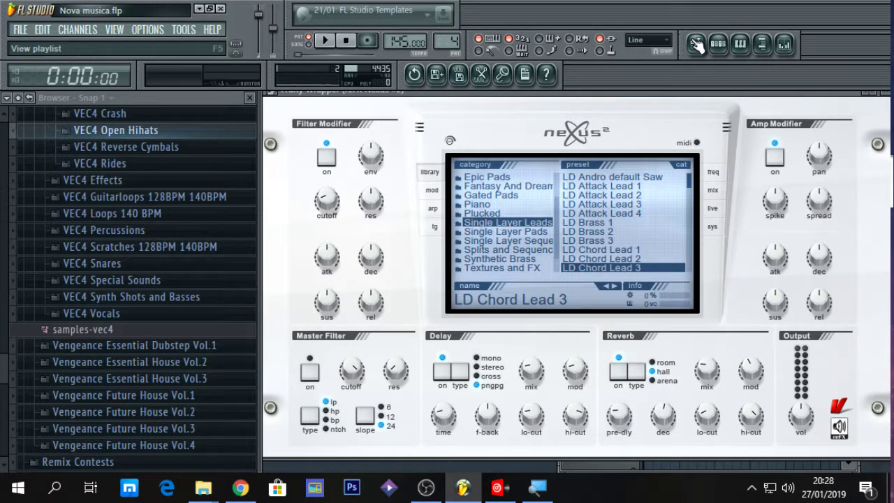
# Reopen the reFX Nexus #2 piano roll maximized and duplicate all bar 1 chords into bar 2.
pyautogui.click(740, 44)
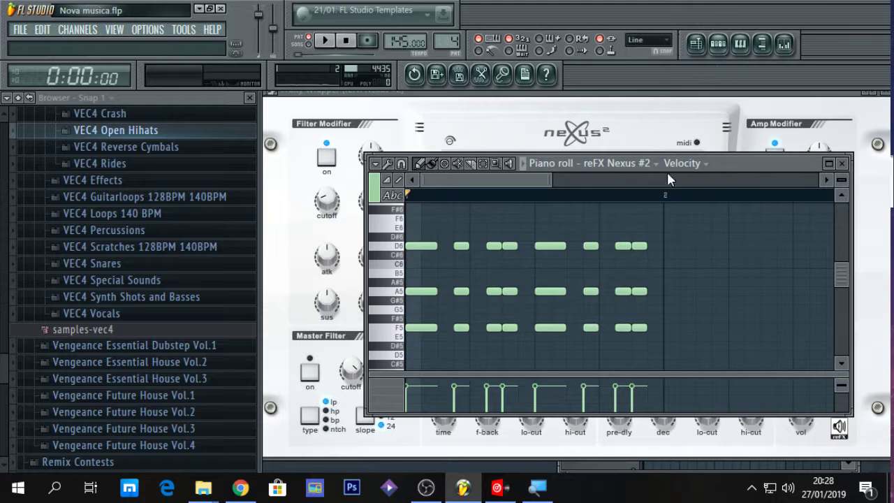
pyautogui.doubleClick(717, 169)
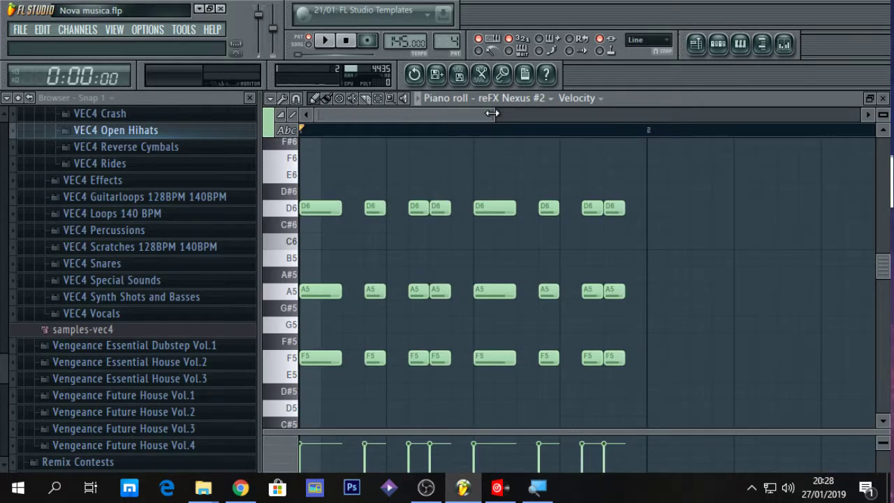
pyautogui.moveTo(492, 113); pyautogui.dragTo(696, 113)
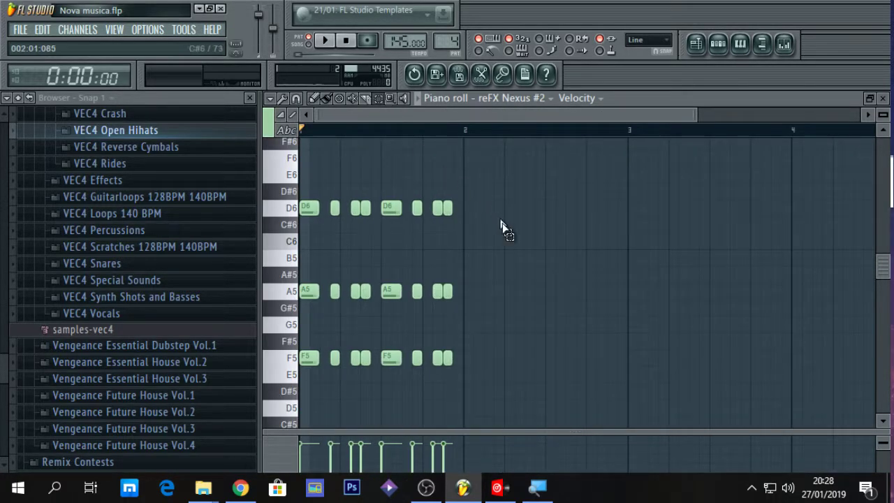
pyautogui.moveTo(505, 372); pyautogui.dragTo(240, 199)
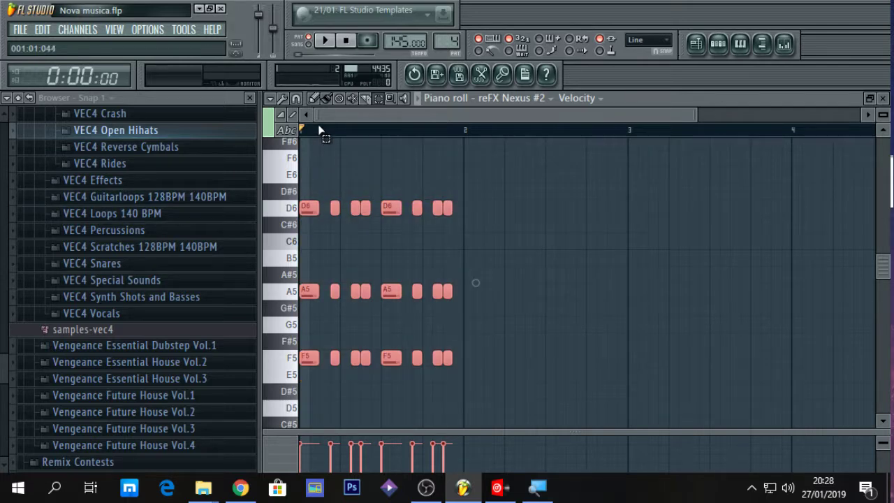
pyautogui.moveTo(310, 208); pyautogui.dragTo(473, 208)
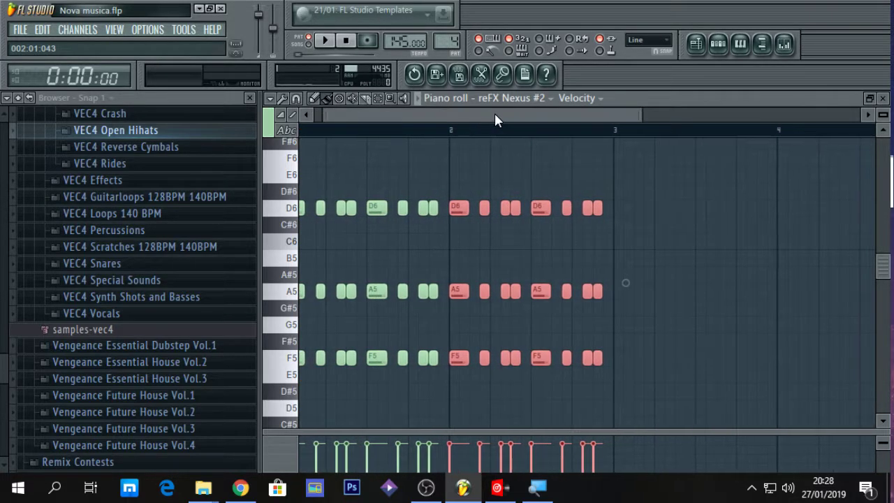
pyautogui.click(379, 104)
pyautogui.moveTo(667, 396); pyautogui.dragTo(288, 197)
pyautogui.click(318, 98)
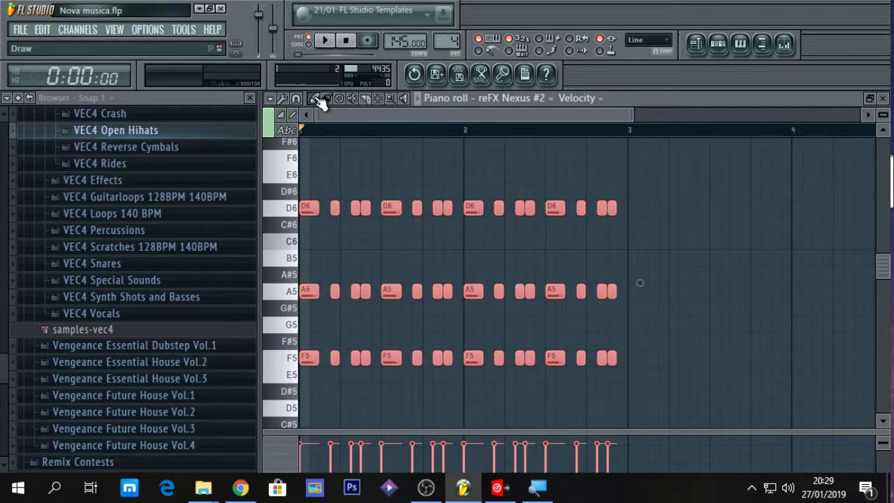
pyautogui.moveTo(341, 111); pyautogui.dragTo(274, 117)
pyautogui.moveTo(631, 113); pyautogui.dragTo(478, 115)
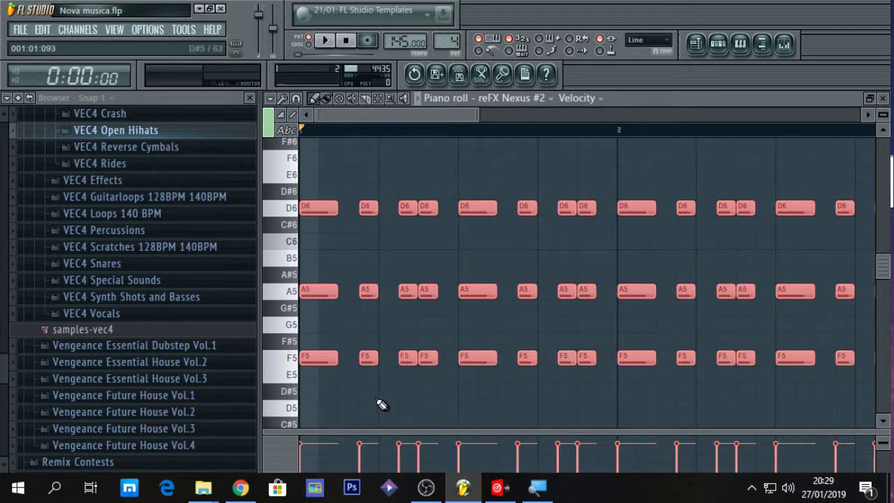
# Try one-step D5 notes on the beats of bar 1, and delete them.
pyautogui.click(328, 404)
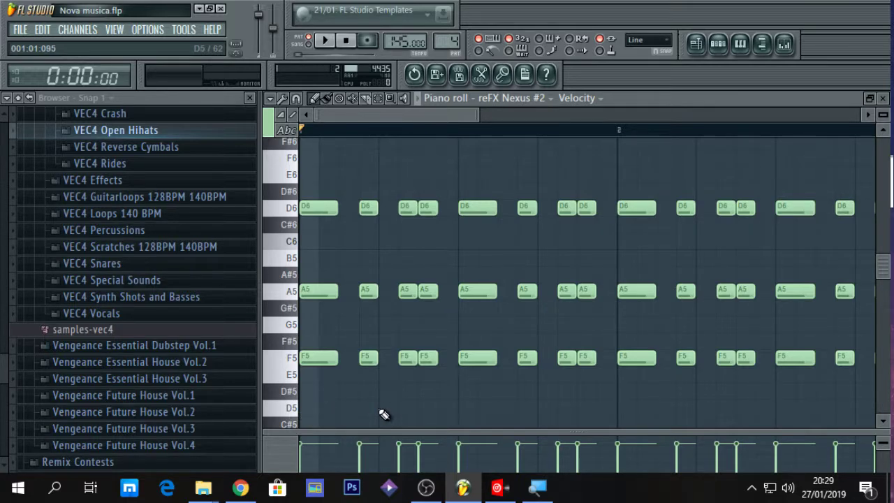
pyautogui.click(362, 360)
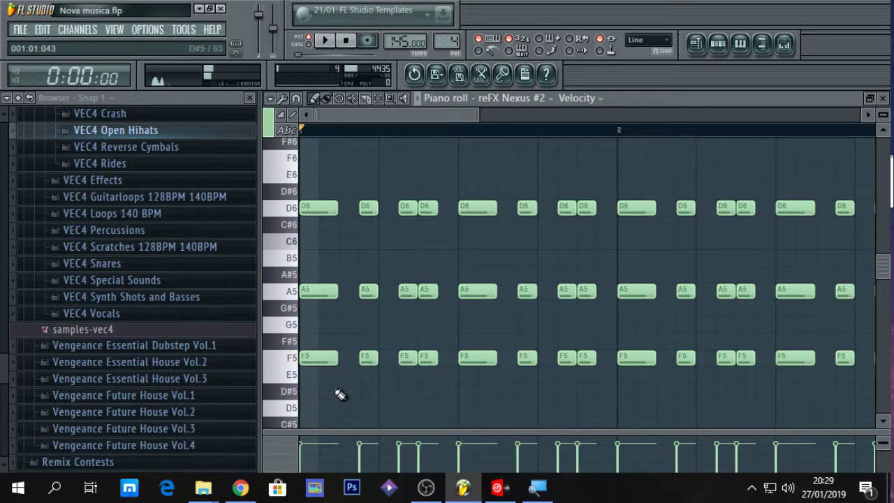
pyautogui.click(385, 408)
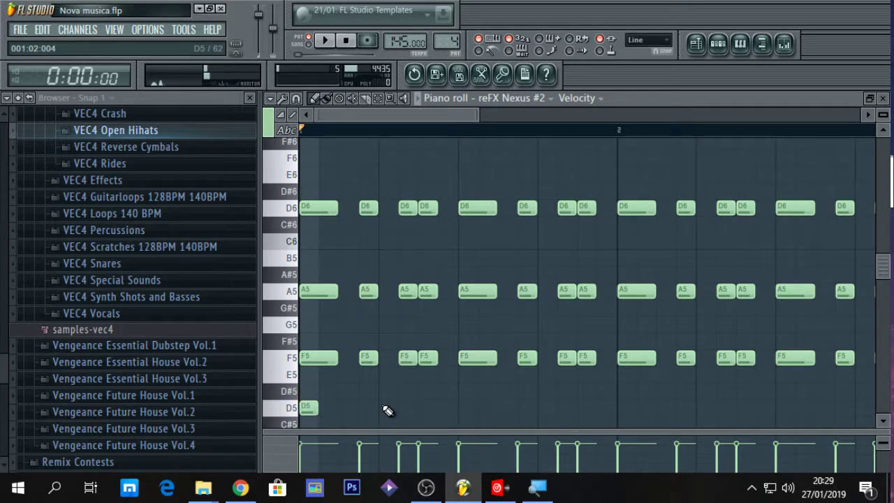
pyautogui.click(461, 409)
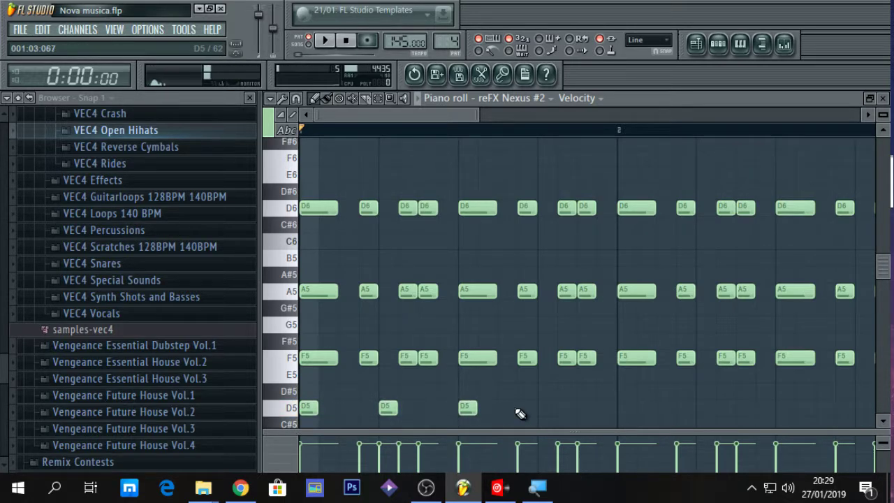
pyautogui.click(546, 408)
pyautogui.rightClick(547, 408)
pyautogui.rightClick(468, 408)
pyautogui.rightClick(388, 408)
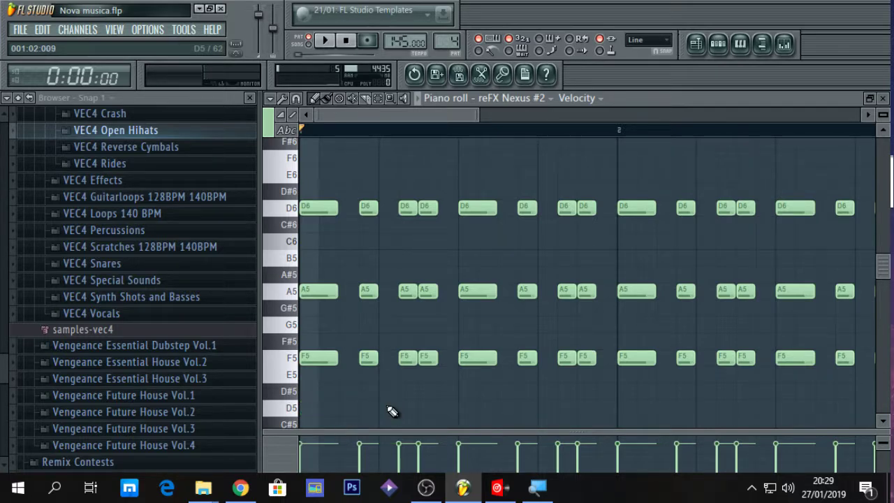
# Select all chords in bars 1 and 2 and duplicate them into bars 3 and 4.
pyautogui.moveTo(474, 116); pyautogui.dragTo(800, 115)
pyautogui.hotkey('ctrl', 'a')
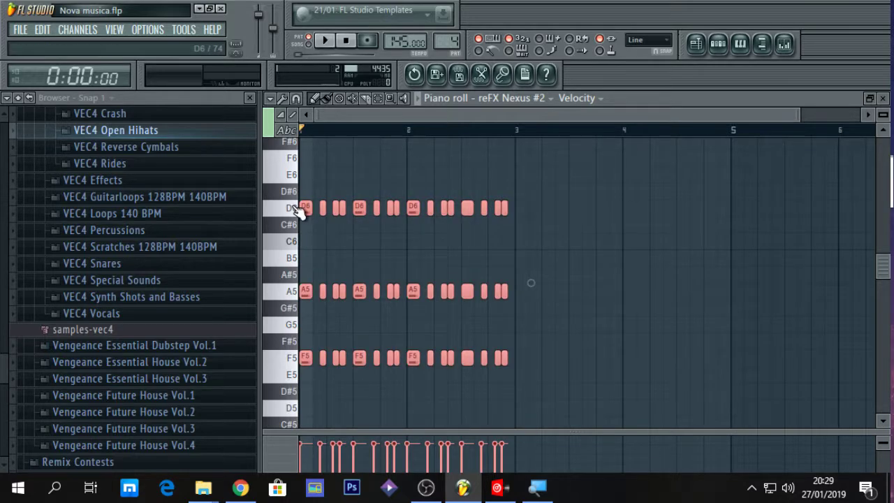
pyautogui.moveTo(306, 207); pyautogui.dragTo(523, 211)
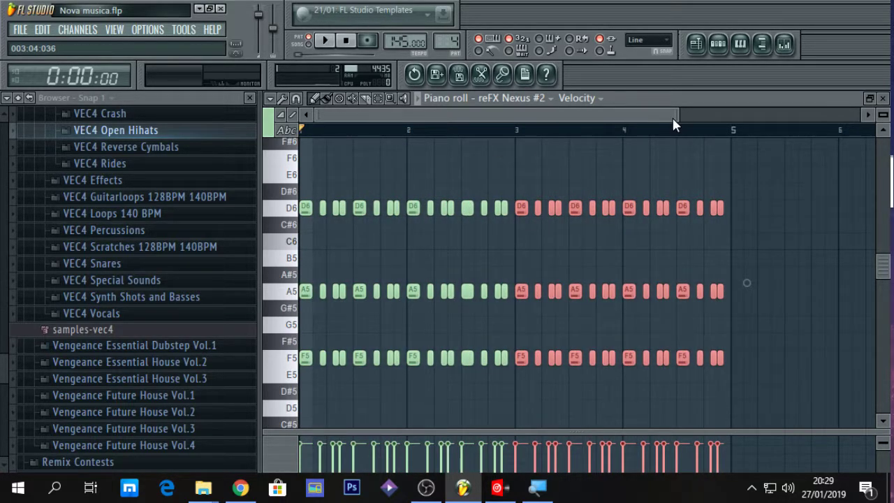
pyautogui.moveTo(671, 115); pyautogui.dragTo(709, 114)
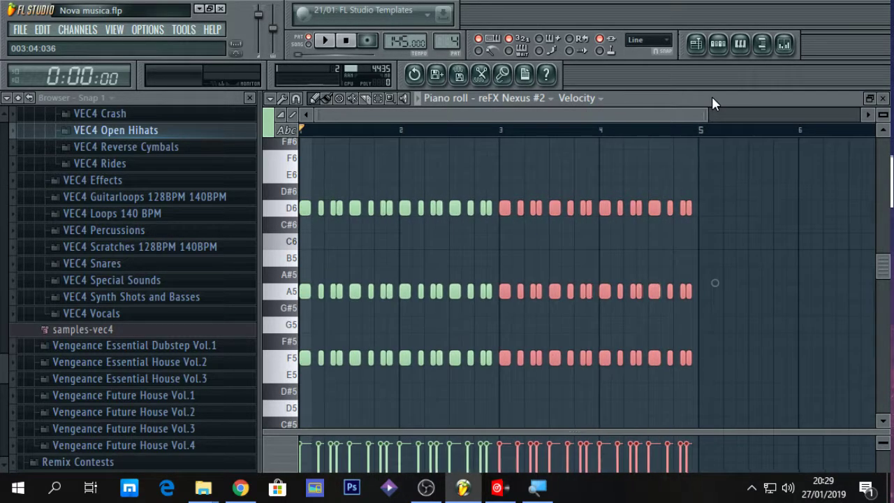
# Restore the reFX Nexus #2 piano roll to its smaller window and briefly audition the four-bar chord melody.
pyautogui.doubleClick(712, 98)
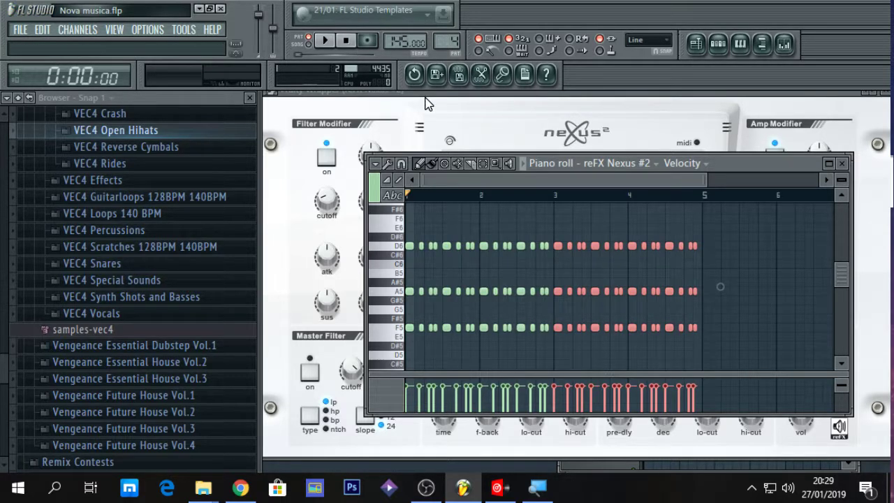
pyautogui.click(324, 40)
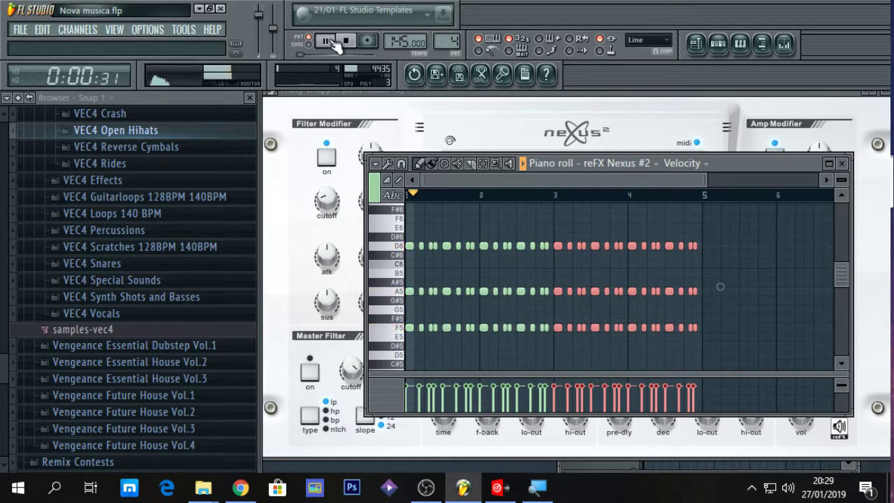
pyautogui.click(345, 40)
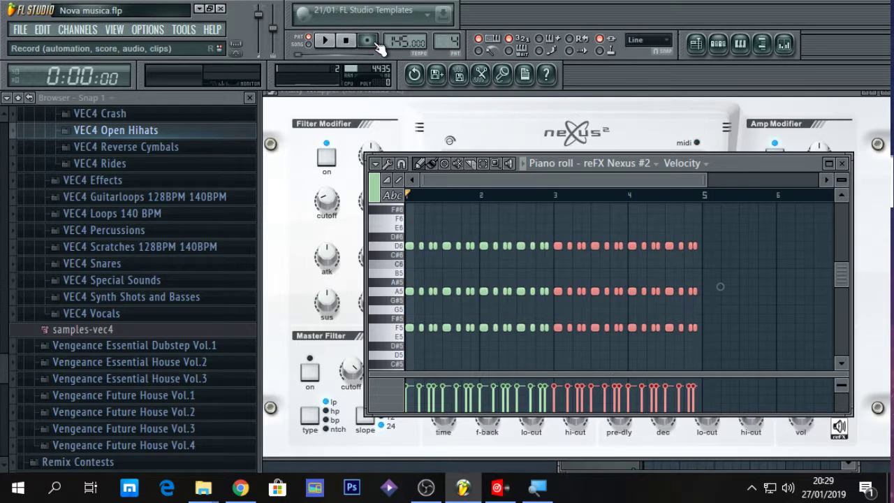
# Move the piano roll off the Nexus filter controls and record a rising Filter Modifier cutoff sweep to 0, recording everything.
pyautogui.click(368, 40)
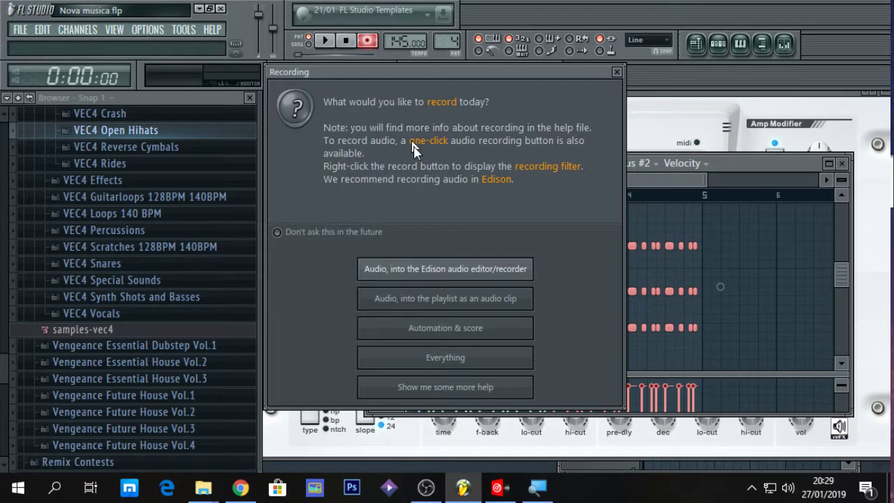
pyautogui.click(441, 359)
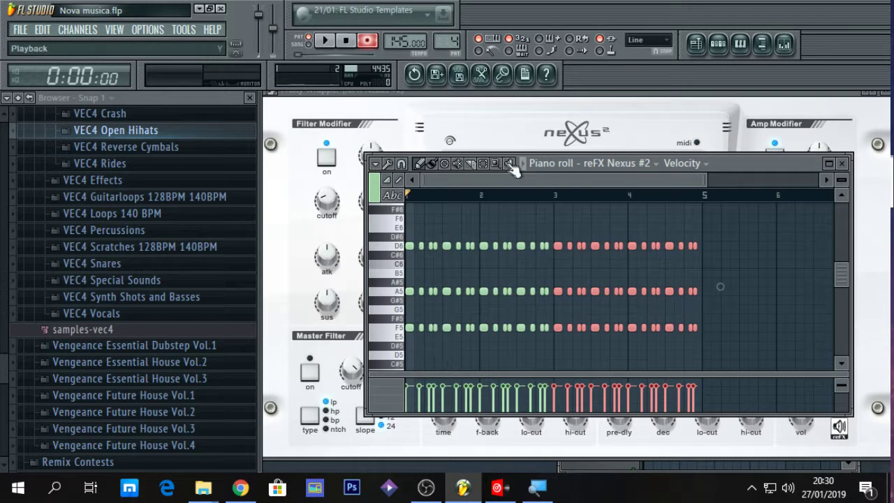
pyautogui.moveTo(753, 168); pyautogui.dragTo(795, 167)
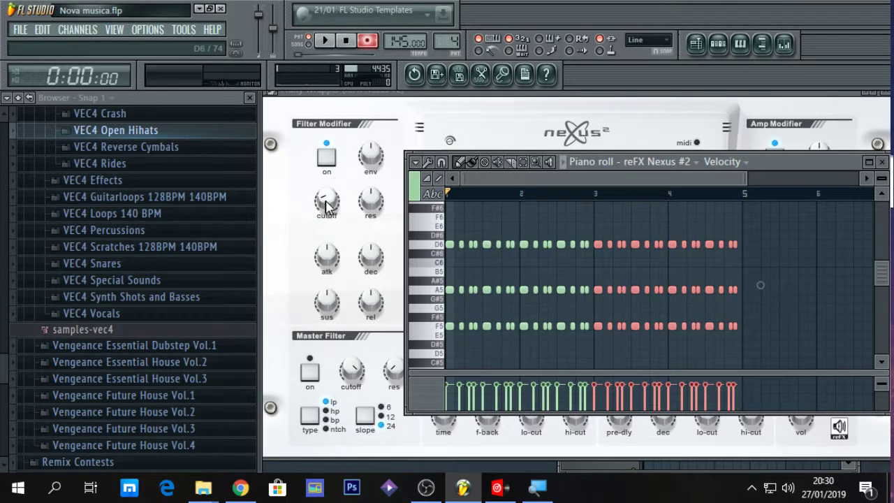
pyautogui.click(328, 42)
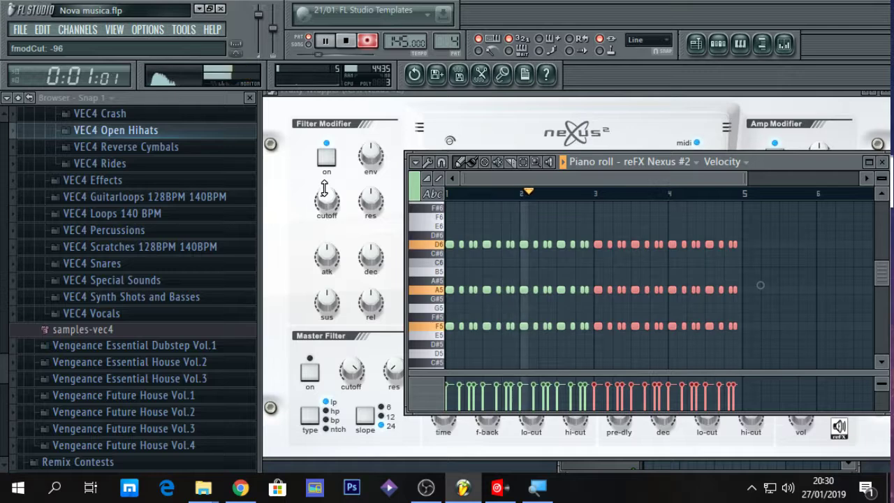
pyautogui.moveTo(324, 189); pyautogui.dragTo(333, 119)
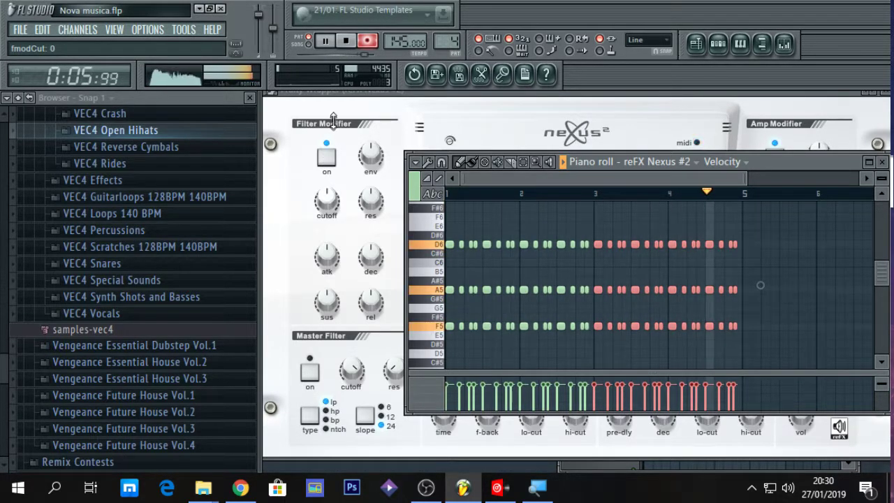
pyautogui.click(346, 41)
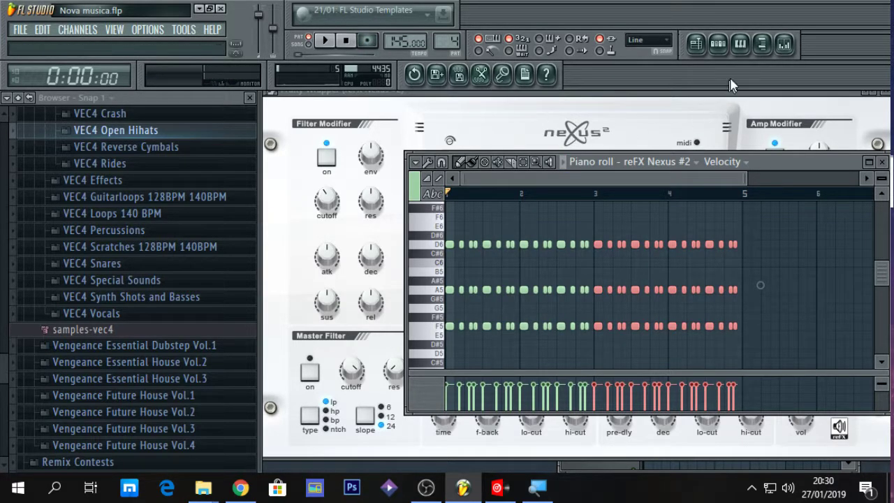
# Bring up the playlist and check the Melodia pattern in the channel rack with a brief audition.
pyautogui.click(697, 46)
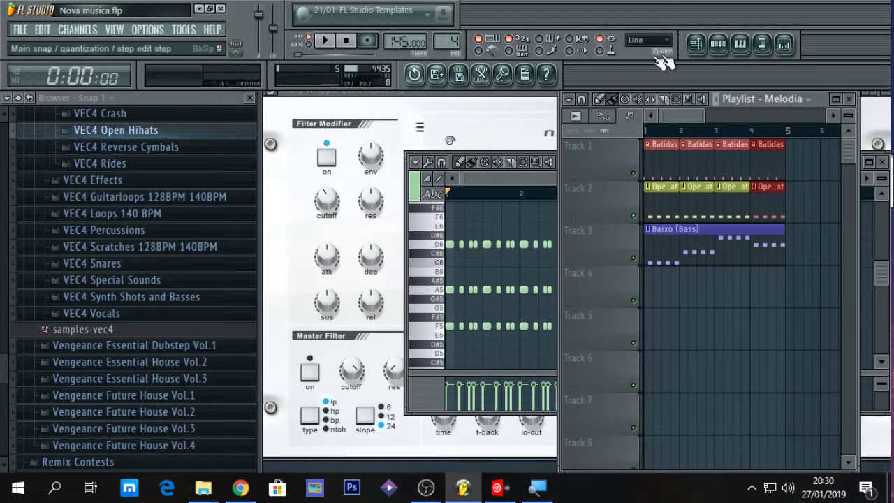
pyautogui.click(739, 46)
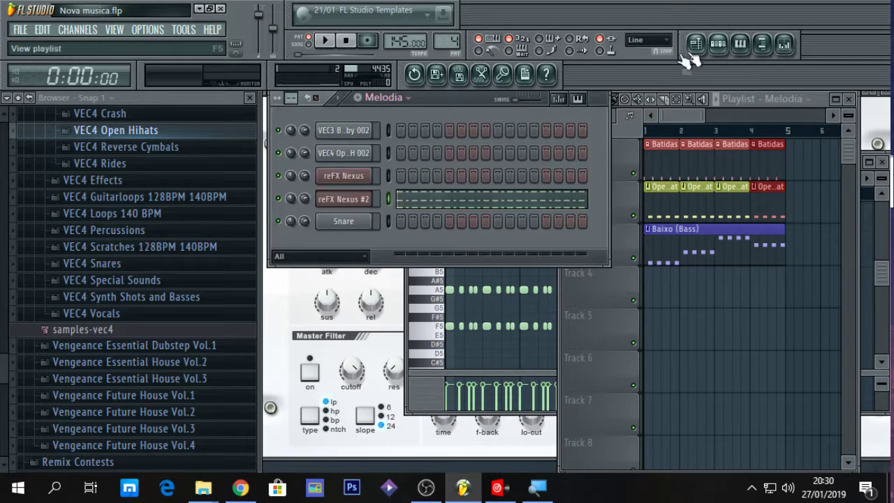
pyautogui.click(326, 41)
pyautogui.click(345, 41)
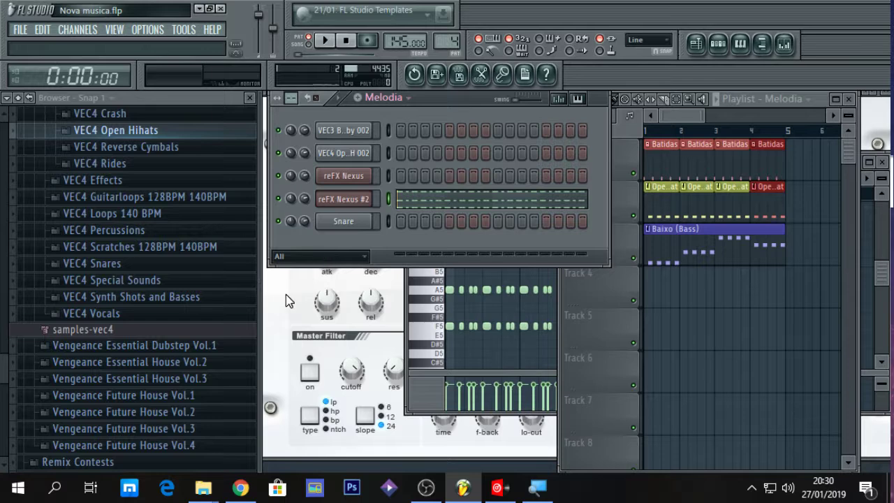
pyautogui.click(718, 44)
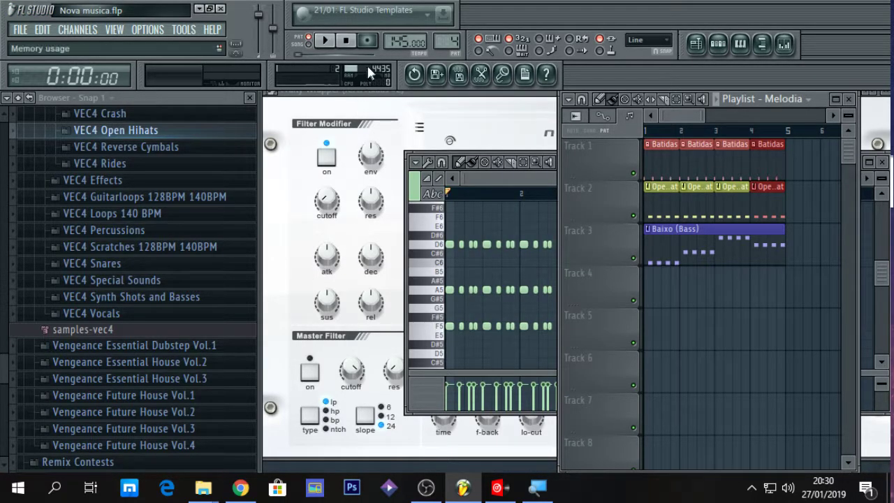
# Re-record the rising Nexus Filter Modifier cutoff sweep across the Melodia pattern, recording everything.
pyautogui.click(367, 40)
pyautogui.click(429, 356)
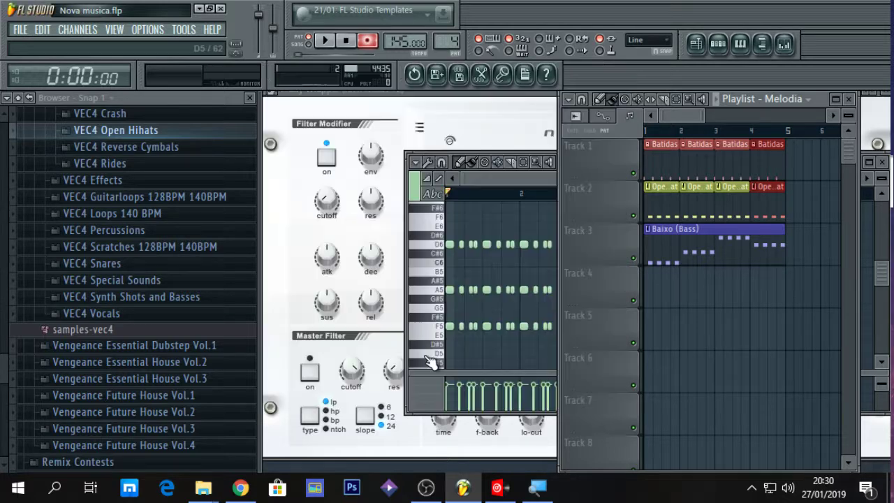
pyautogui.click(451, 197)
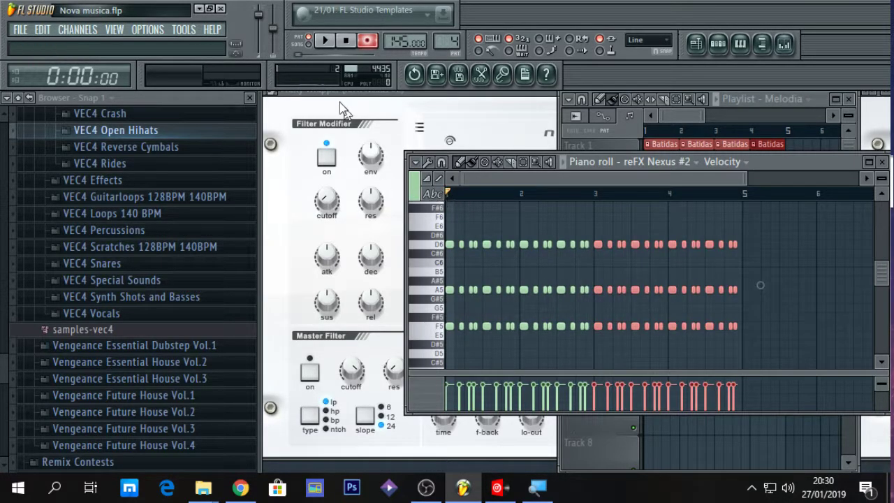
pyautogui.click(325, 40)
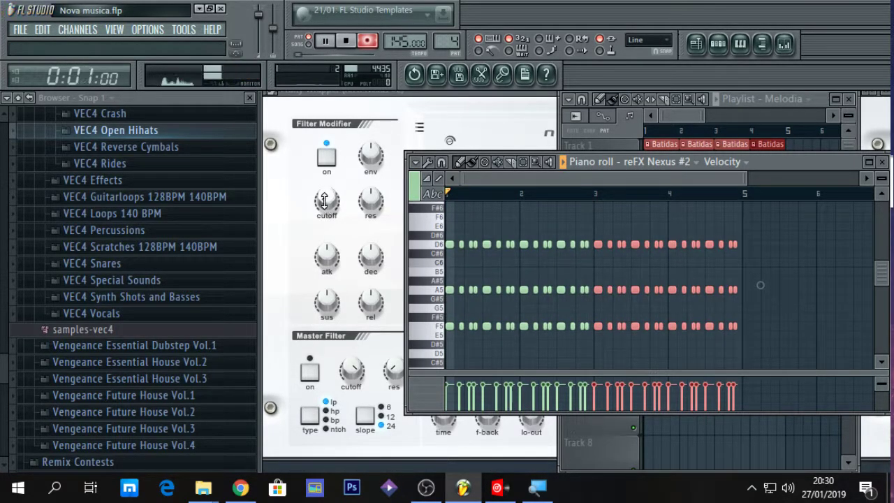
pyautogui.moveTo(320, 193); pyautogui.dragTo(324, 171)
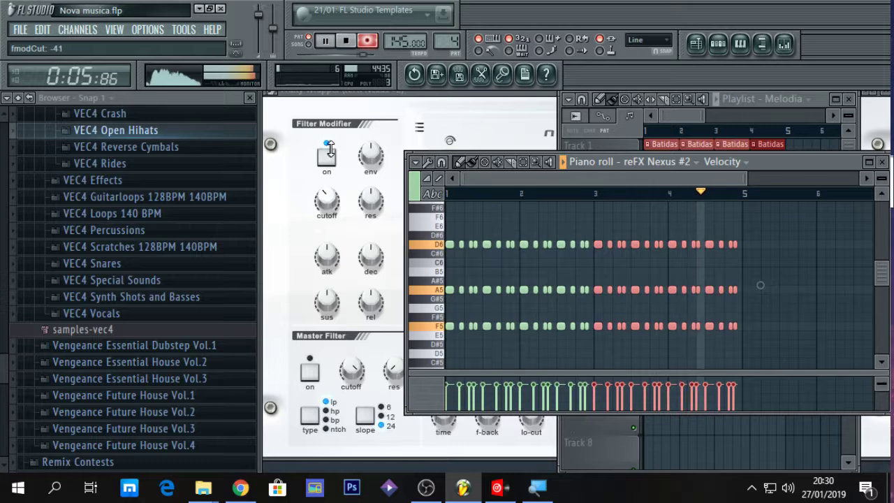
pyautogui.click(350, 40)
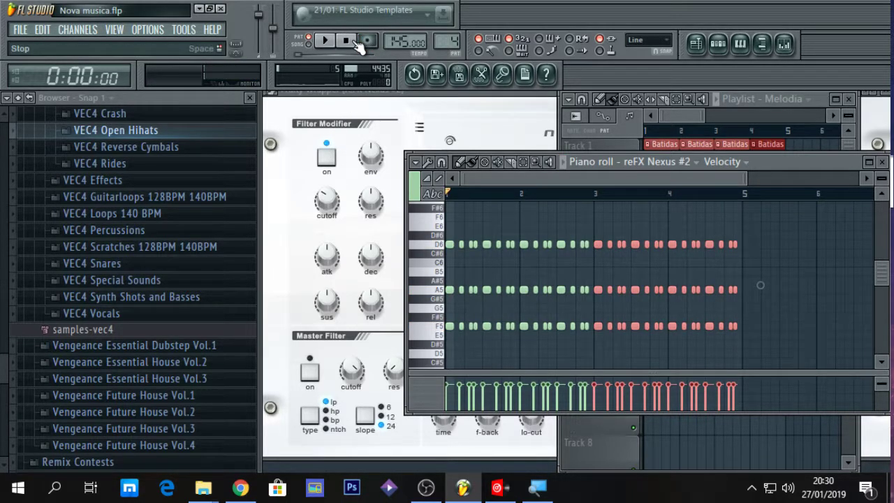
# Play back the Melodia pattern to audition the recorded cutoff automation.
pyautogui.click(324, 41)
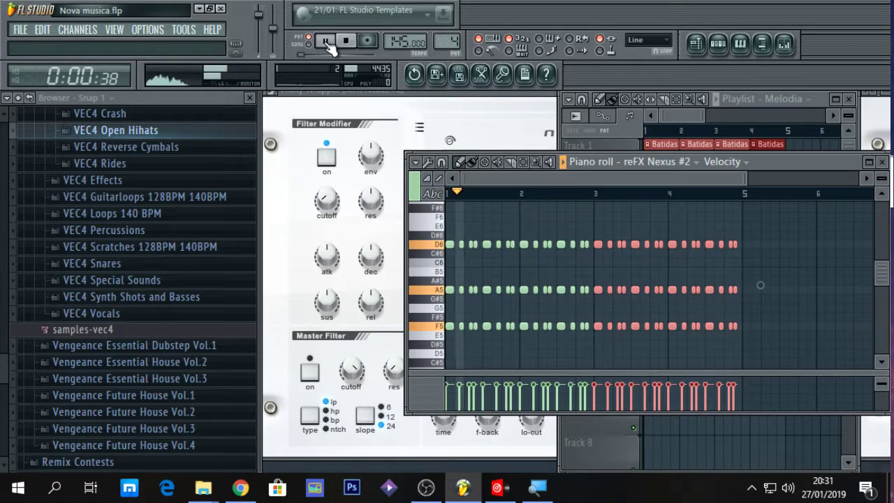
pyautogui.click(325, 41)
pyautogui.click(332, 47)
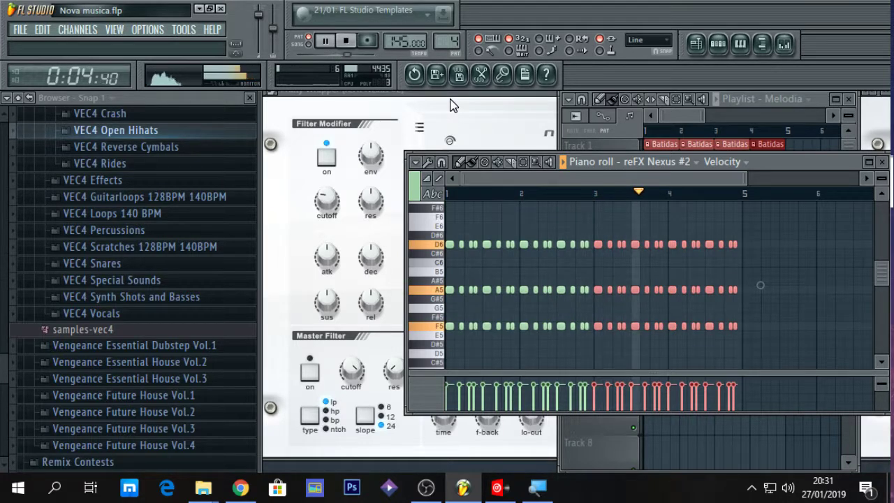
pyautogui.click(355, 43)
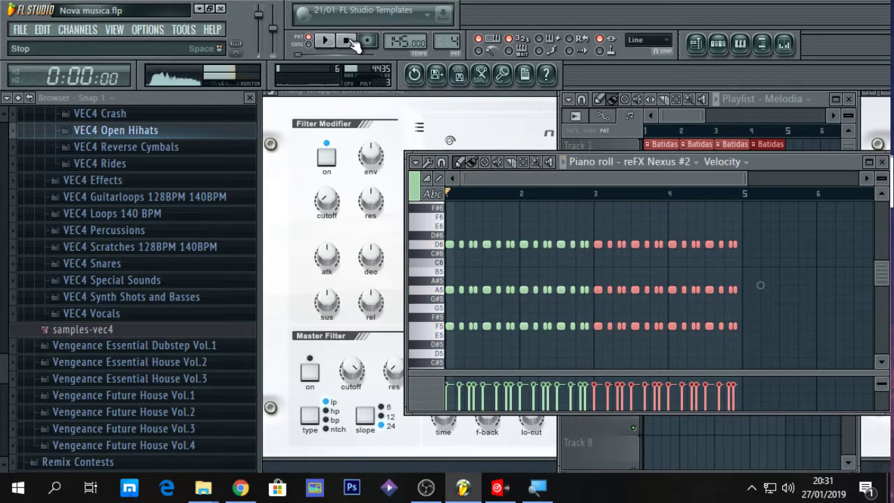
# Close the playlist and the piano roll so that the reFX Nexus #2 plugin window is clear.
pyautogui.click(835, 99)
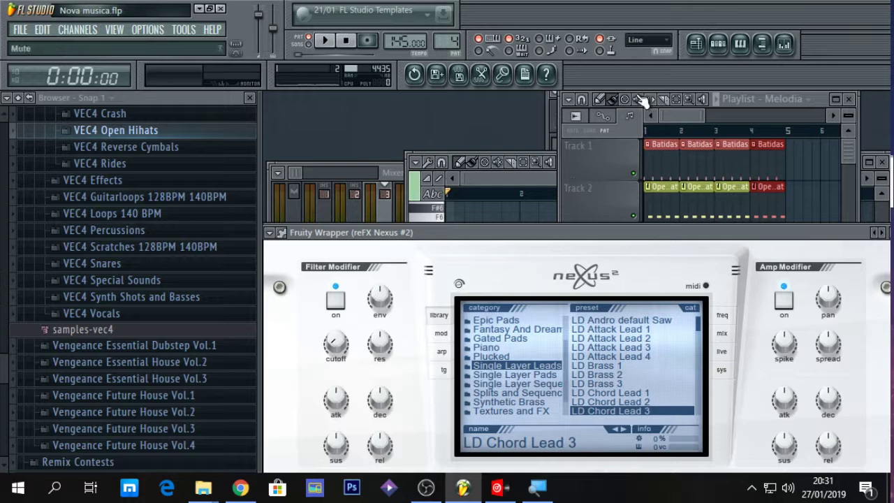
pyautogui.click(646, 97)
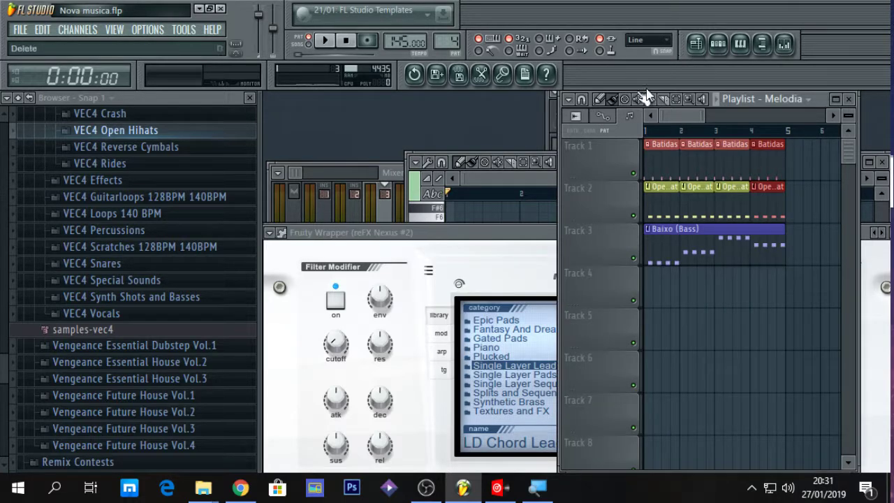
pyautogui.click(696, 45)
pyautogui.click(739, 45)
pyautogui.click(740, 45)
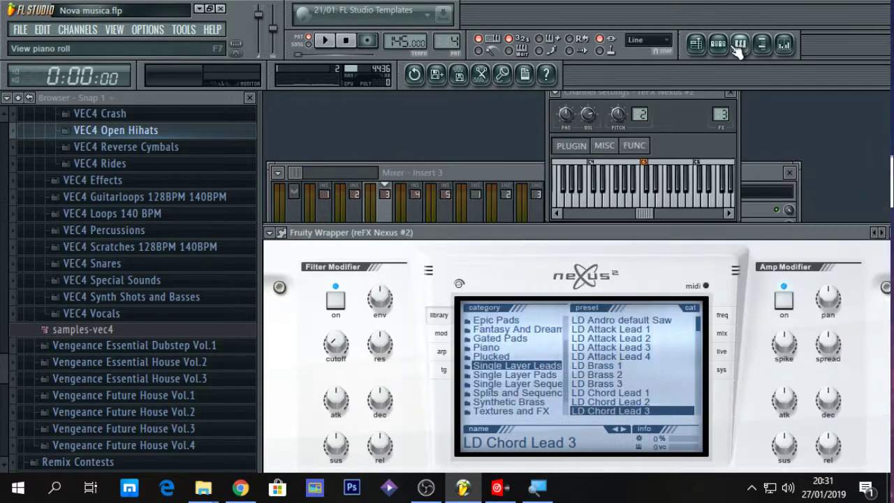
# Open the channel rack and copy the chord notes of the reFX Nexus #2 channel in Melodia.
pyautogui.click(718, 44)
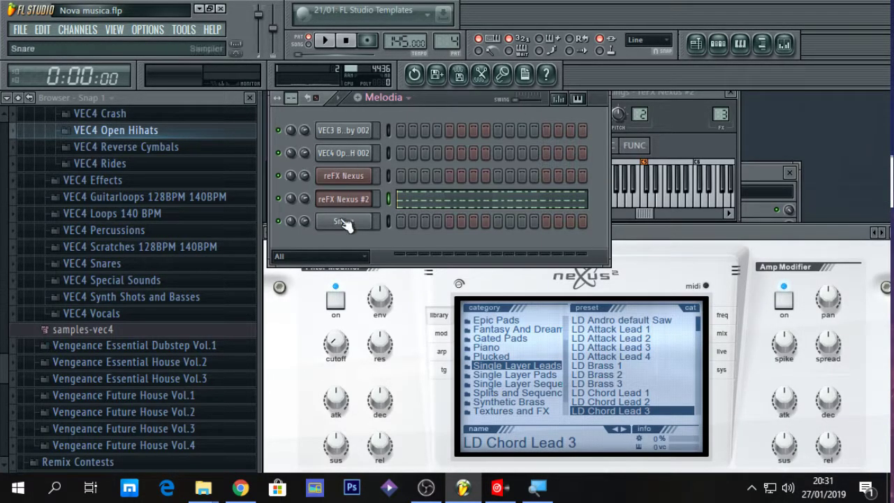
pyautogui.rightClick(358, 199)
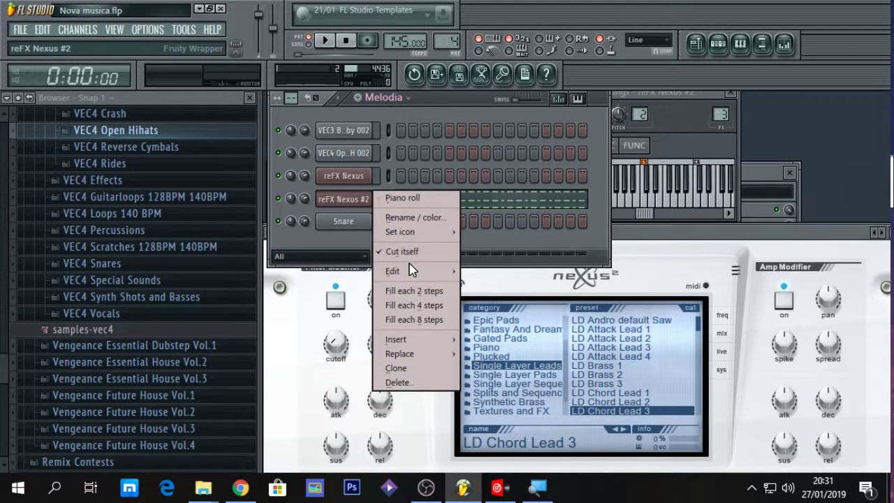
pyautogui.moveTo(412, 271)
pyautogui.click(479, 276)
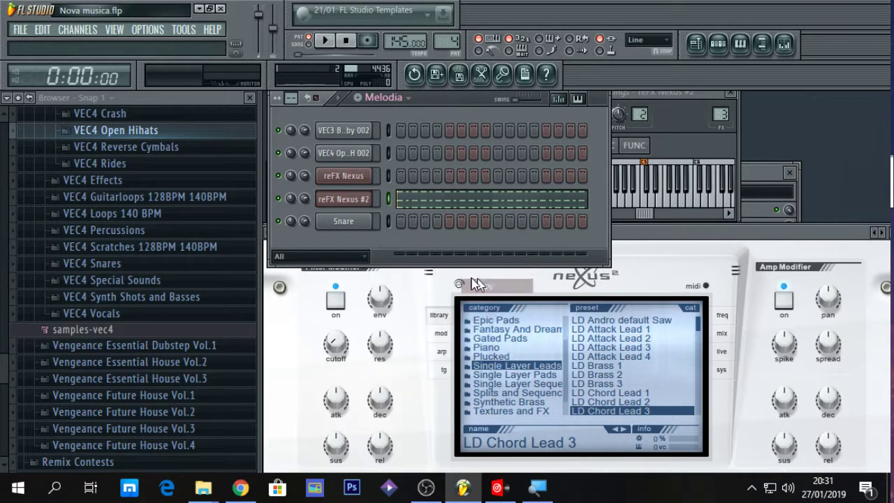
# Replace the Snare channel with a new Nexus instrument.
pyautogui.rightClick(354, 224)
pyautogui.moveTo(419, 392)
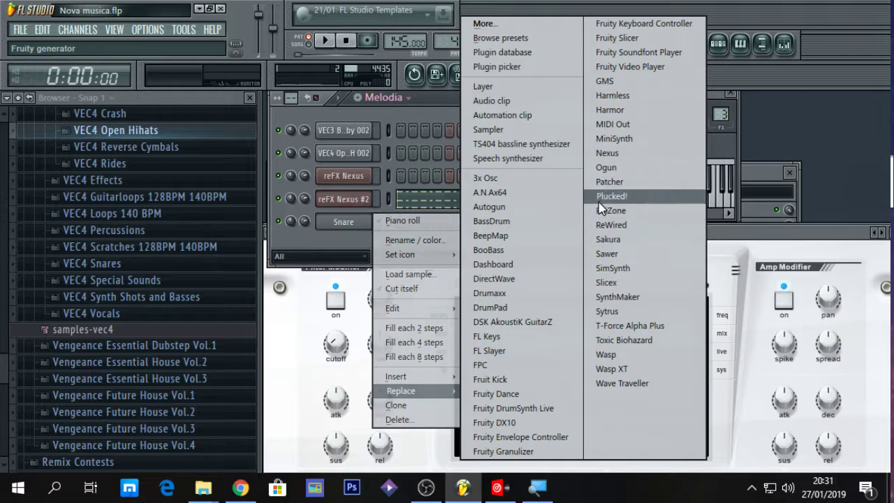
pyautogui.click(614, 158)
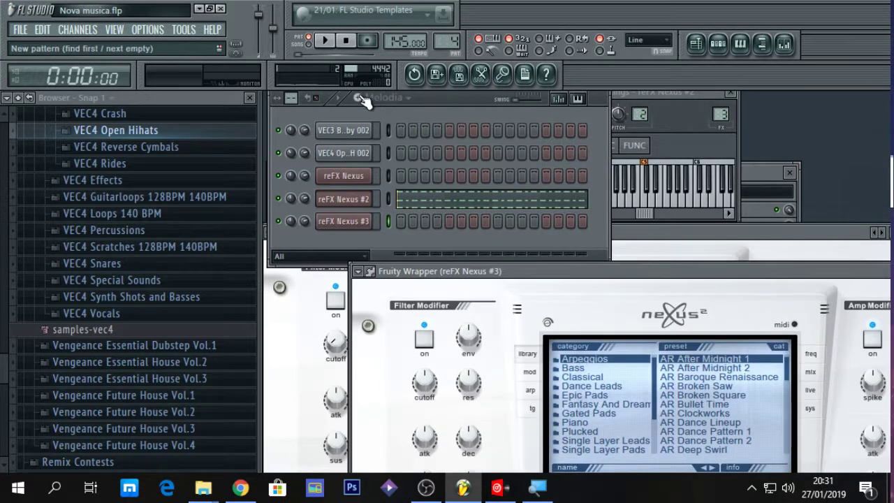
# Create a new pattern named Melodia 1B and give it a dark pink color.
pyautogui.click(357, 98)
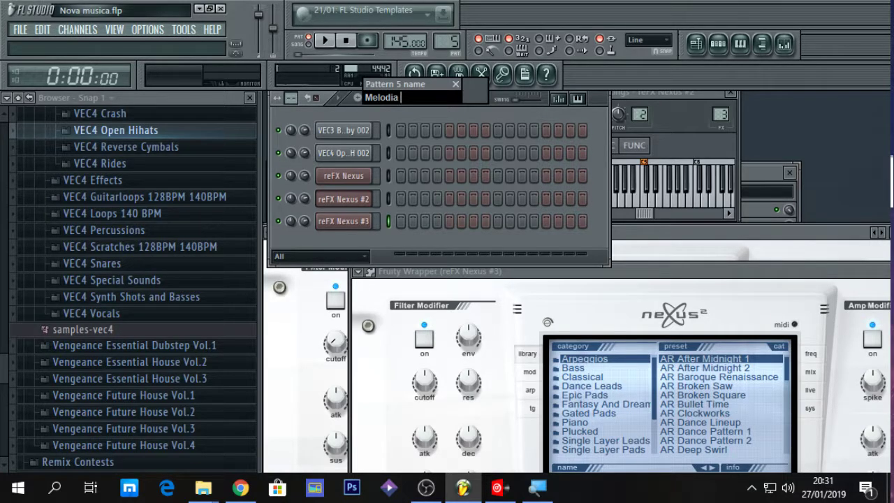
pyautogui.click(475, 91)
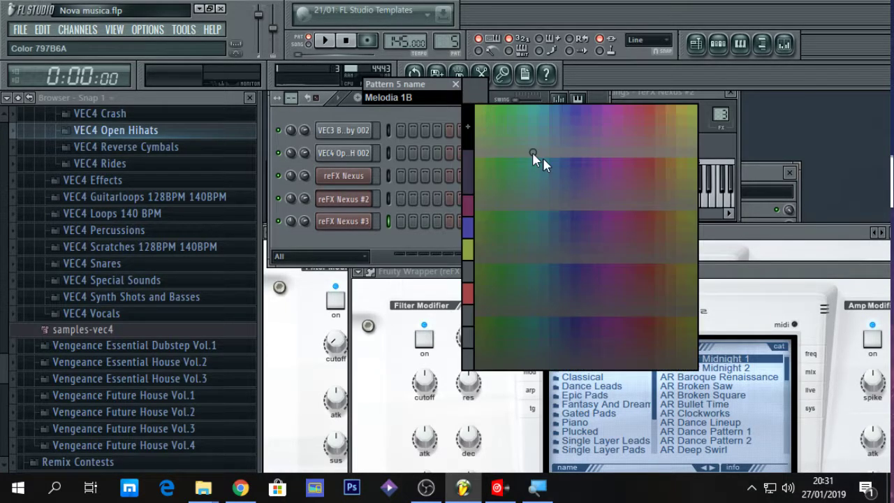
pyautogui.click(633, 171)
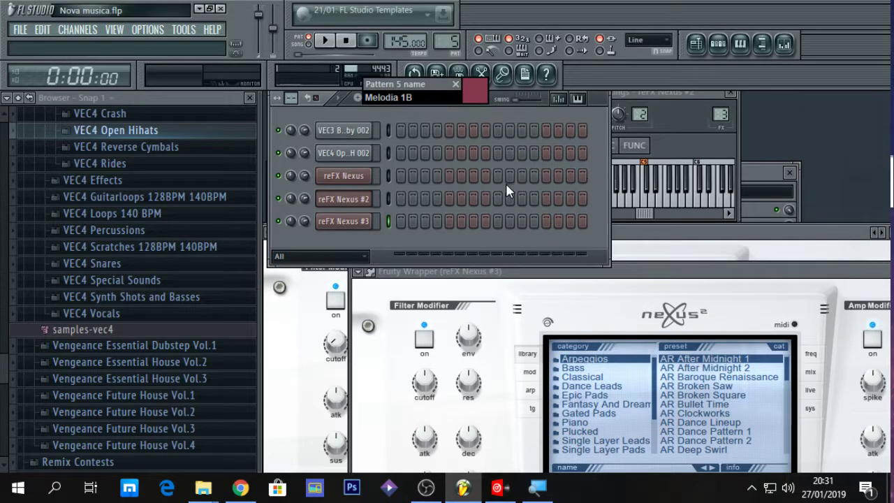
pyautogui.press('Return')
# Paste the copied chord notes into the reFX Nexus #3 channel of the Melodia 1B pattern.
pyautogui.rightClick(372, 221)
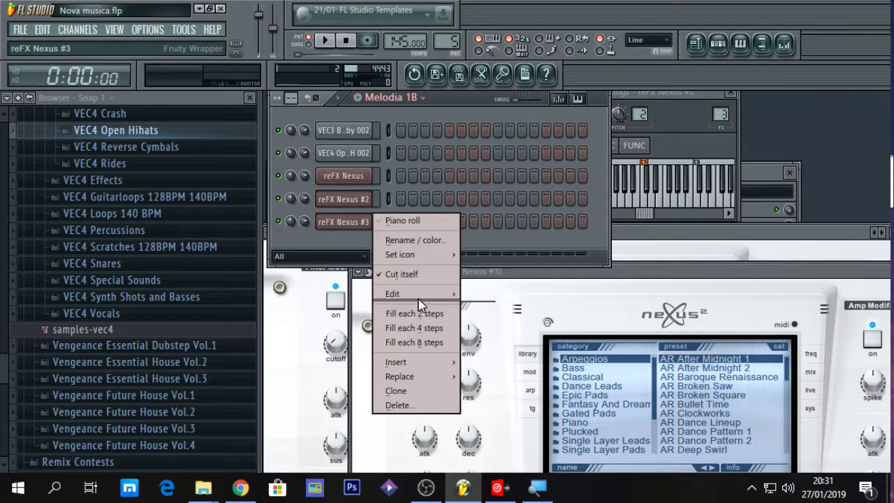
pyautogui.moveTo(423, 294)
pyautogui.click(513, 326)
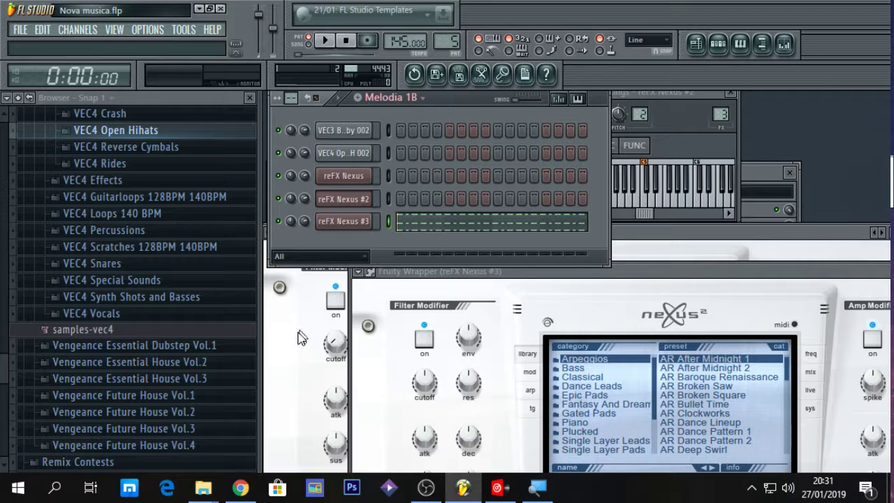
# Load the Single Layer Leads preset LD Chord Lead 3 in the reFX Nexus #3 instrument.
pyautogui.moveTo(663, 248); pyautogui.dragTo(669, 213)
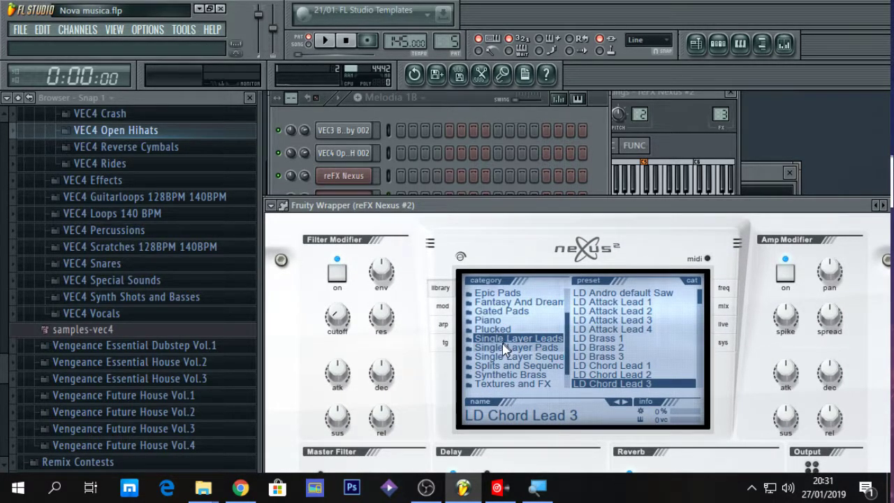
pyautogui.moveTo(627, 208); pyautogui.dragTo(637, 341)
pyautogui.moveTo(660, 275); pyautogui.dragTo(584, 89)
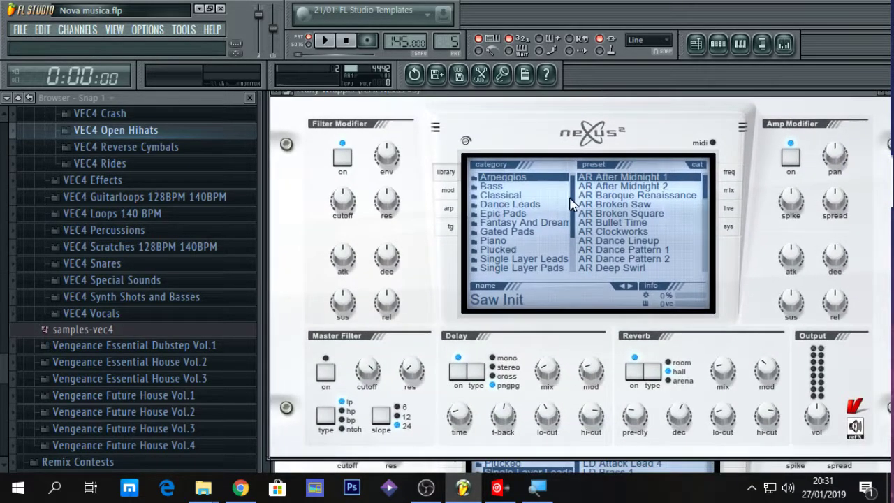
pyautogui.scroll(-1, 562, 223)
pyautogui.click(556, 232)
pyautogui.click(553, 248)
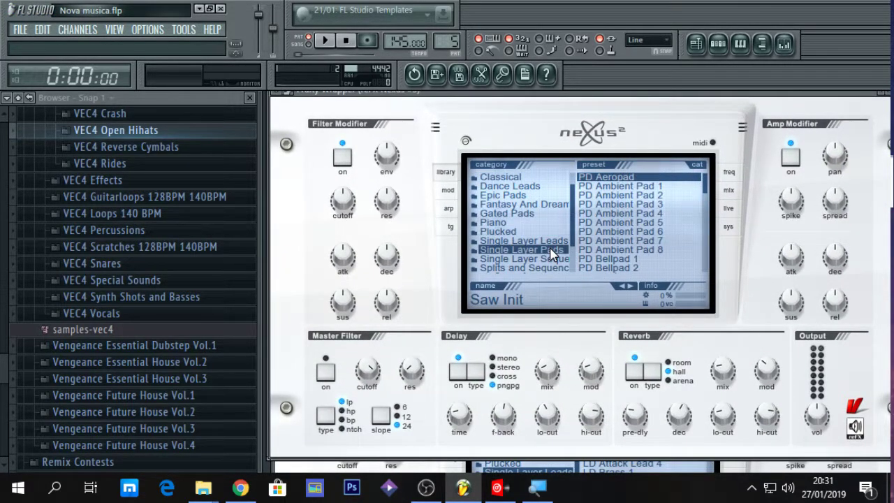
pyautogui.click(552, 241)
pyautogui.click(627, 267)
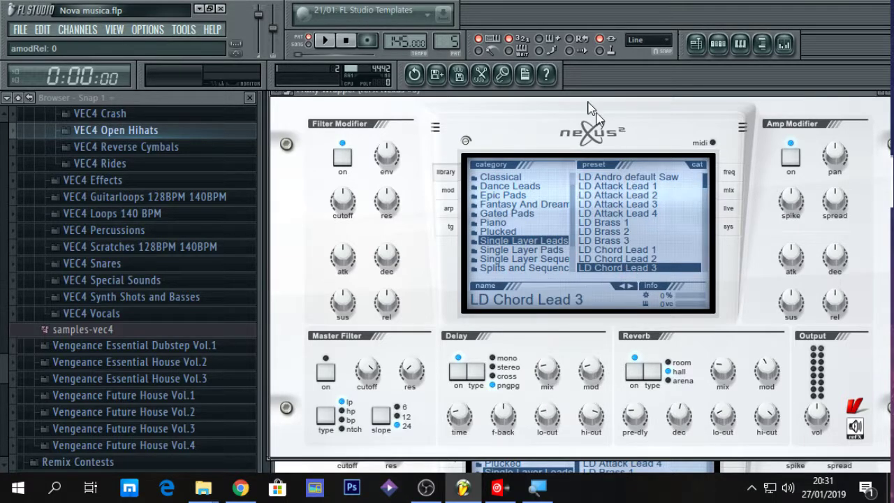
# Open the playlist maximized and place the Melodia 1B pattern at bar 1 on Track 4.
pyautogui.click(698, 43)
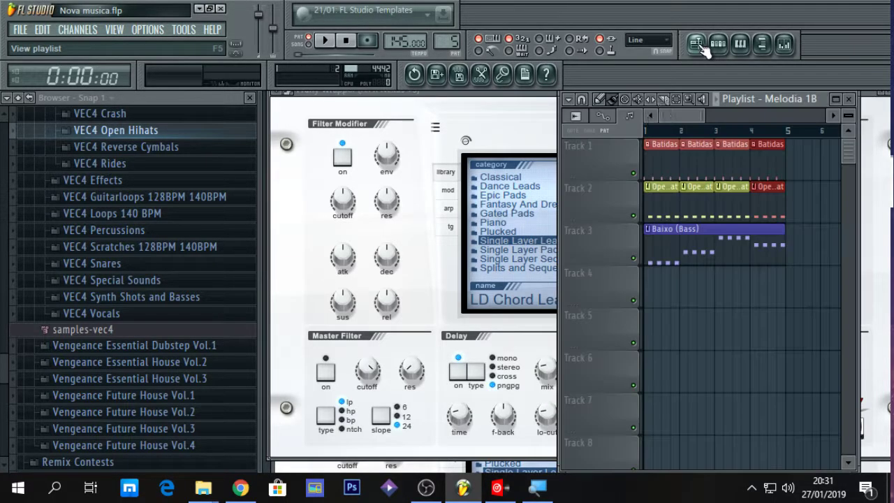
pyautogui.click(836, 99)
pyautogui.click(473, 293)
pyautogui.moveTo(472, 293); pyautogui.dragTo(353, 293)
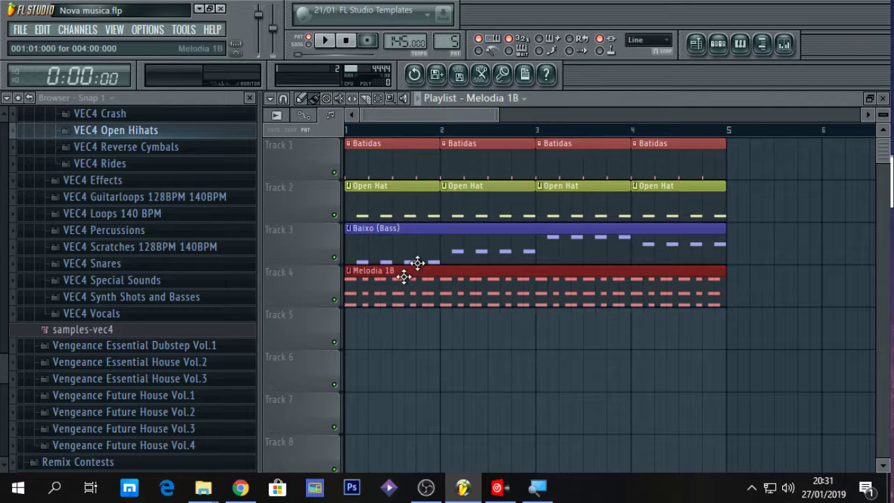
# Select all the clips on Tracks 1 to 4 and move them to start at bar 5.
pyautogui.moveTo(501, 112); pyautogui.dragTo(663, 113)
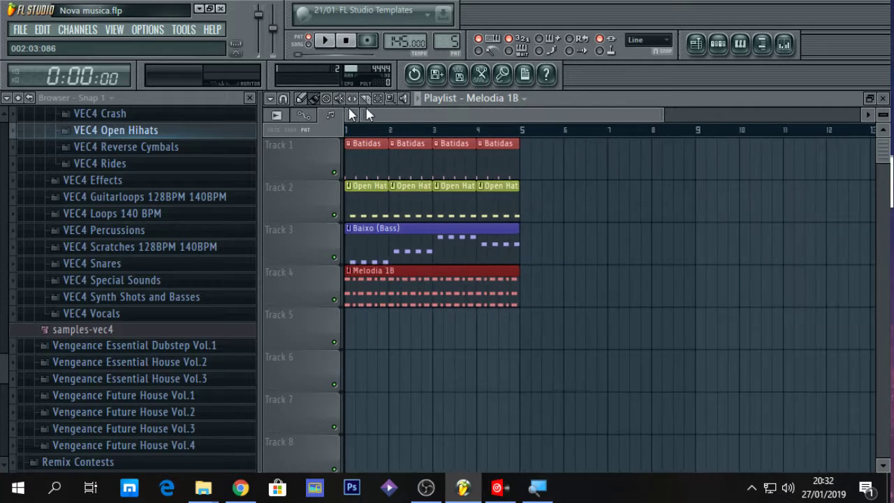
pyautogui.moveTo(350, 171); pyautogui.dragTo(535, 342)
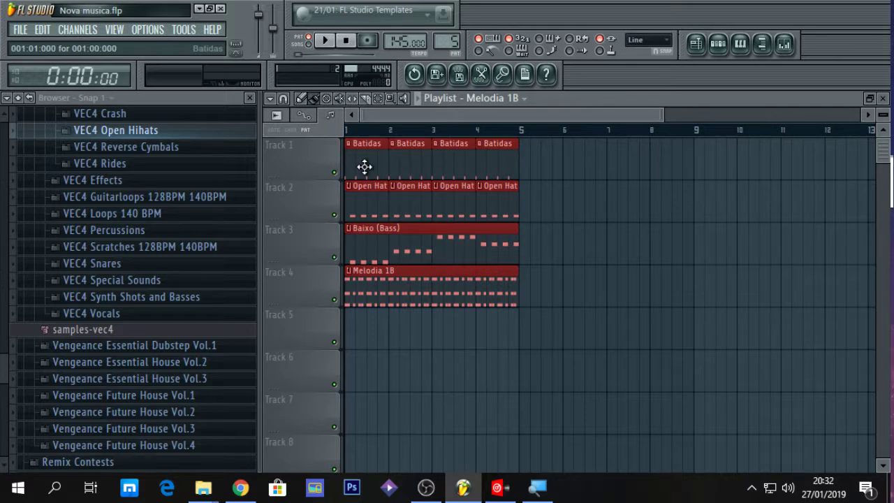
pyautogui.moveTo(365, 166); pyautogui.dragTo(539, 155)
# Choose the Melodia pattern as clip source and place it at bar 1 on Track 5.
pyautogui.click(512, 104)
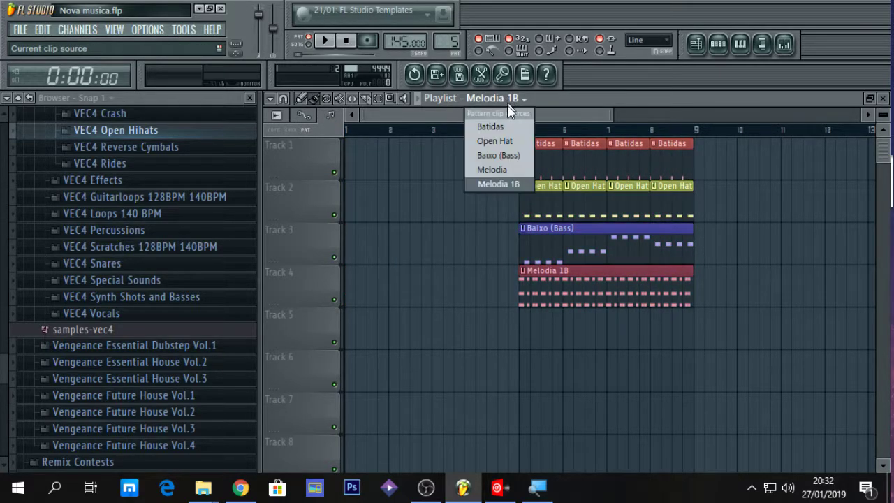
pyautogui.click(492, 169)
pyautogui.click(350, 325)
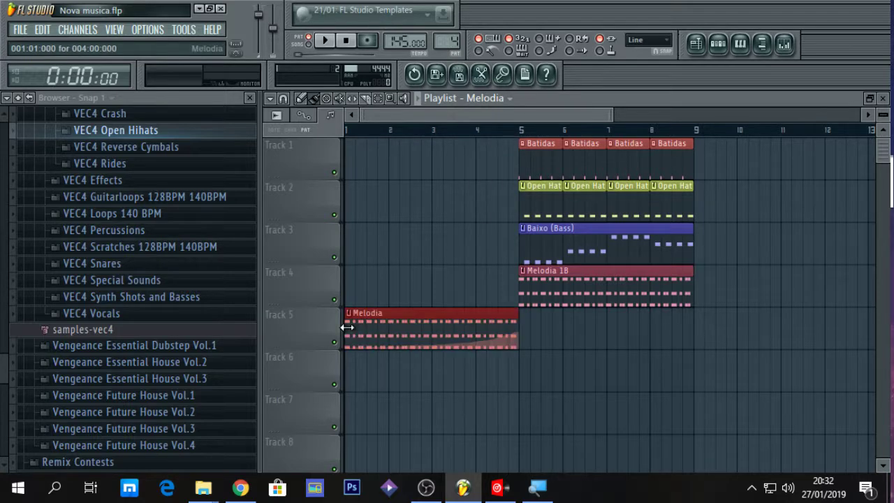
# Play the song arrangement from bar 1 to check the intro melody leading into the full section.
pyautogui.click(349, 133)
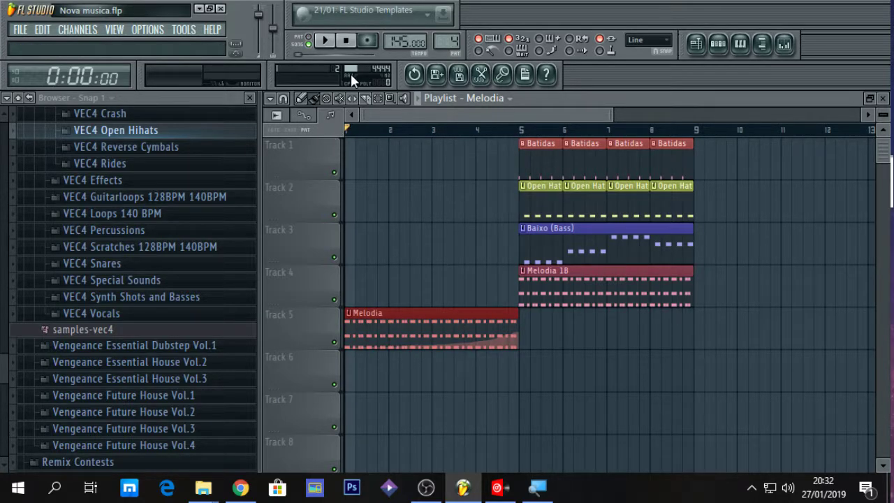
pyautogui.press('space')
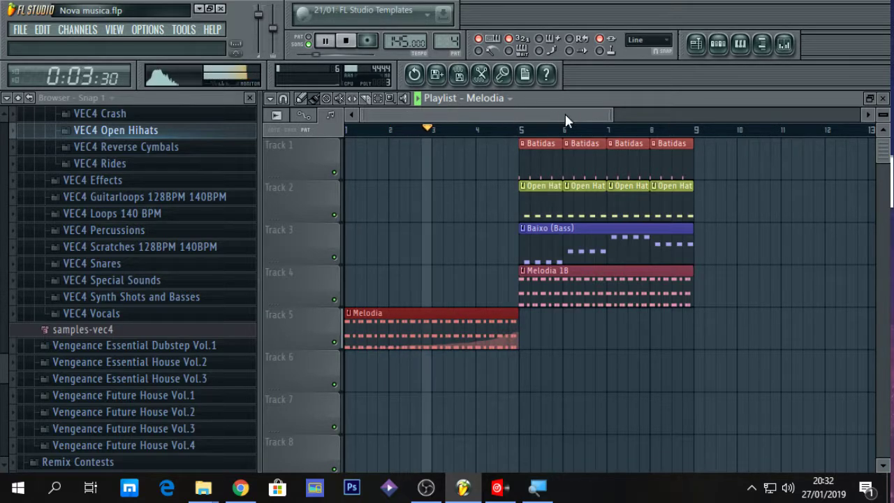
pyautogui.moveTo(612, 114); pyautogui.dragTo(709, 109)
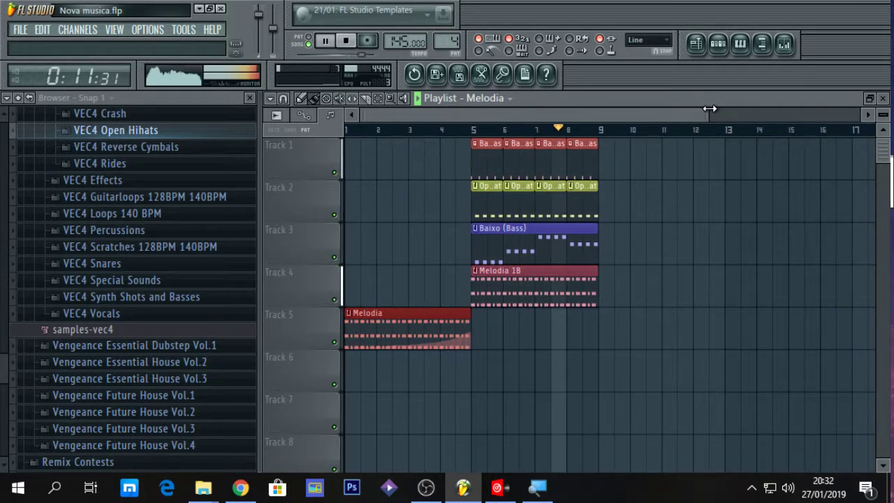
pyautogui.press('space')
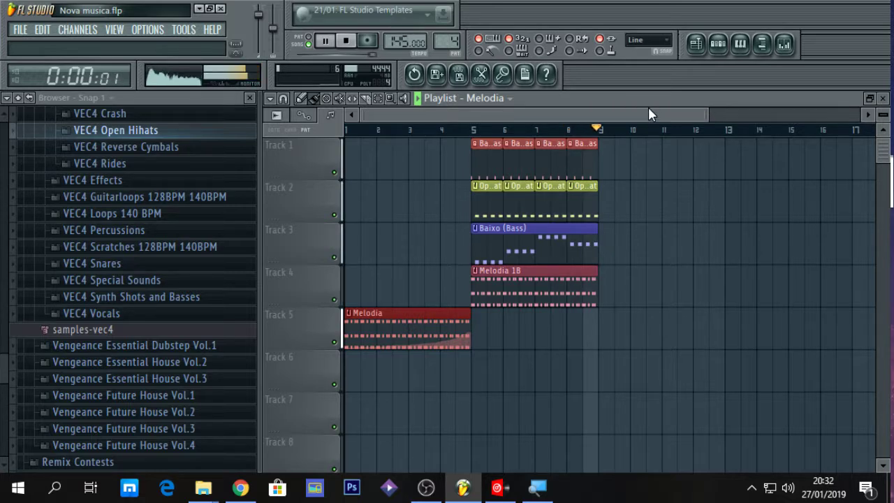
# Restore the playlist window to its smaller size and save the project.
pyautogui.doubleClick(651, 98)
pyautogui.click(20, 29)
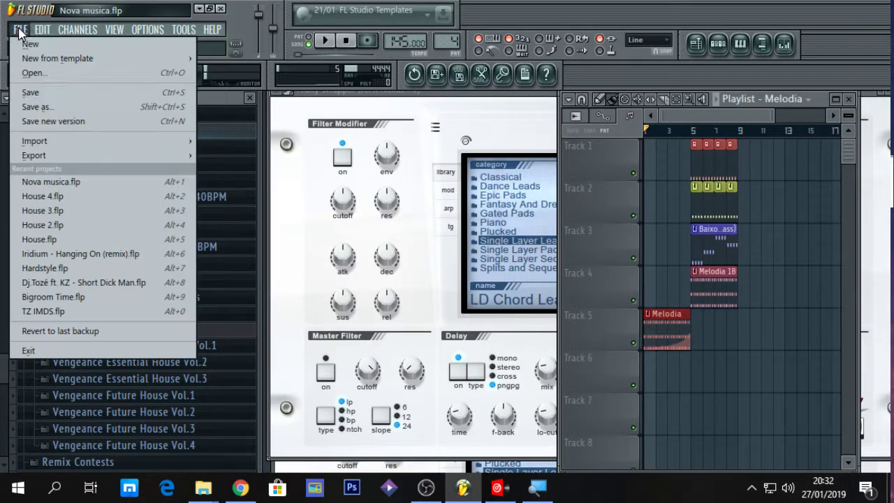
pyautogui.click(16, 95)
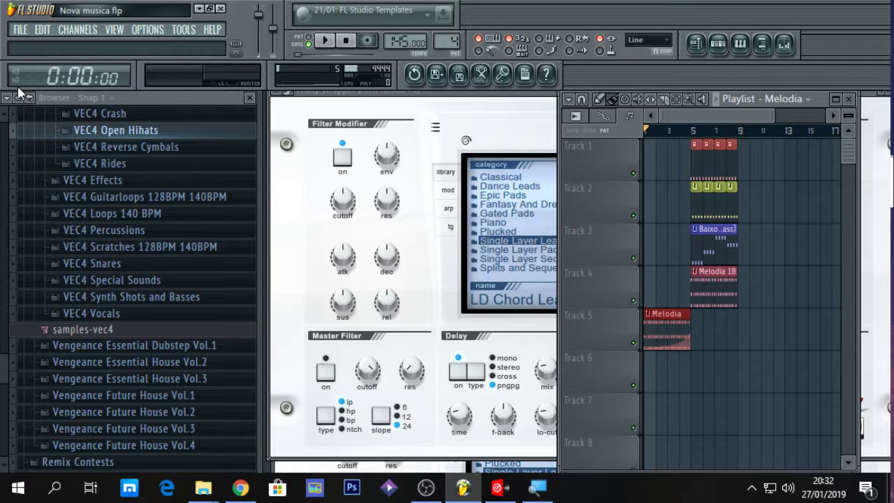
# Find the Mama Mia 145 BPM vocal in the Acapellas pack and place it at bar 5 on Track 6.
pyautogui.click(1, 118)
pyautogui.click(2, 119)
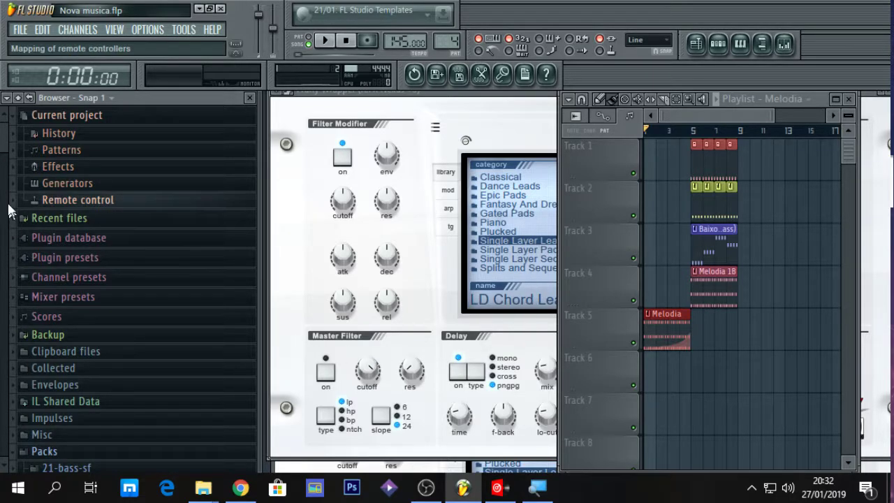
pyautogui.scroll(-5, 1, 197)
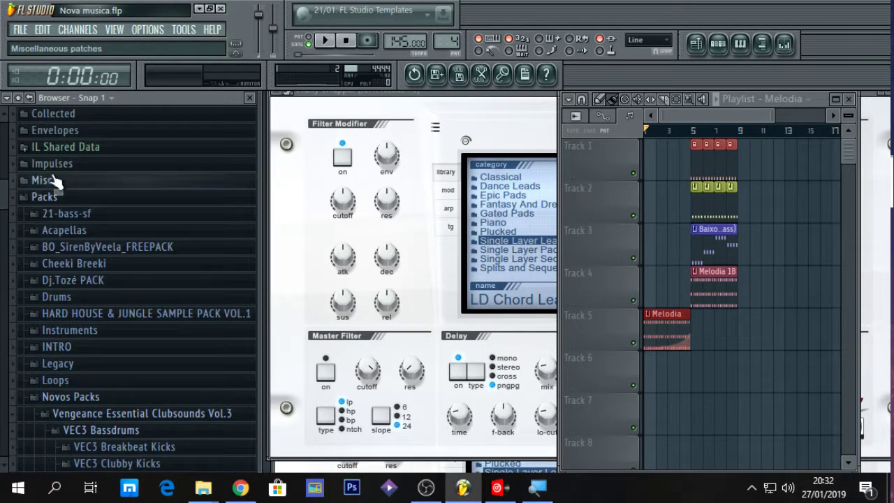
pyautogui.click(68, 233)
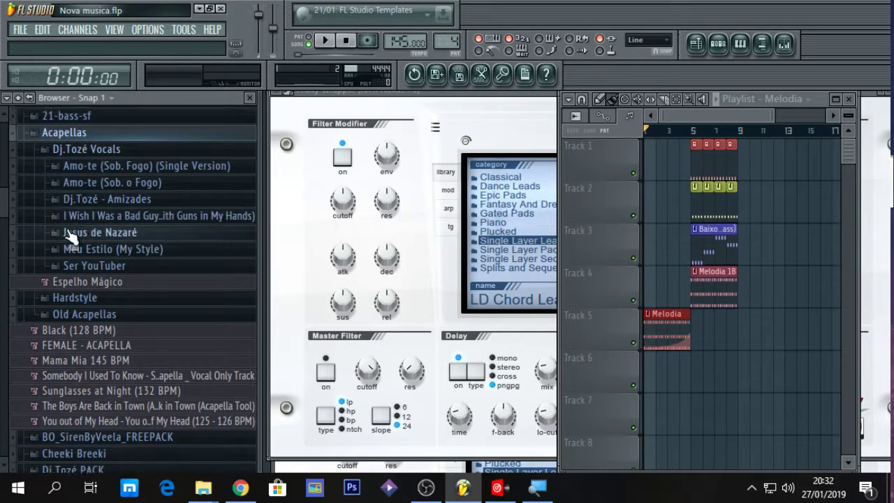
pyautogui.click(836, 101)
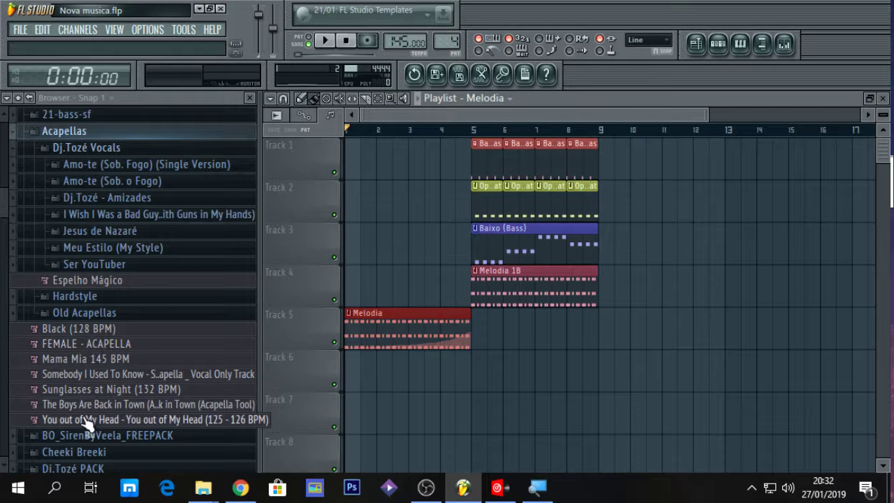
pyautogui.click(87, 359)
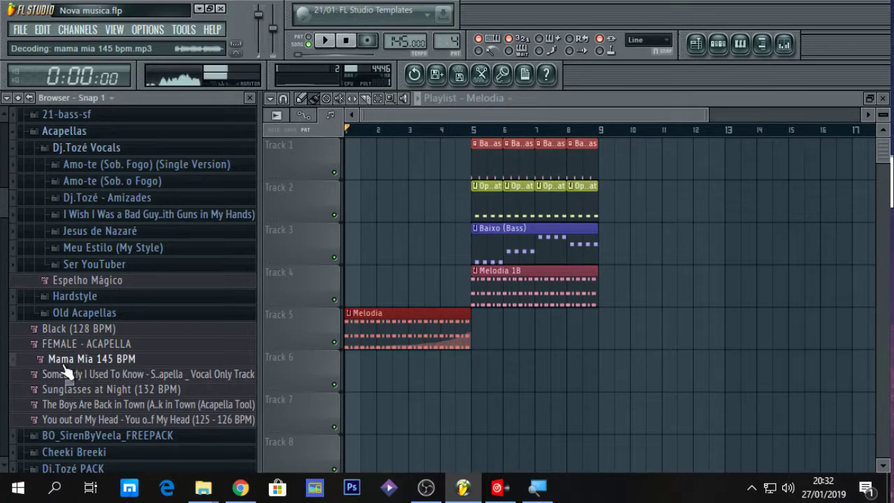
pyautogui.moveTo(66, 370); pyautogui.dragTo(482, 371)
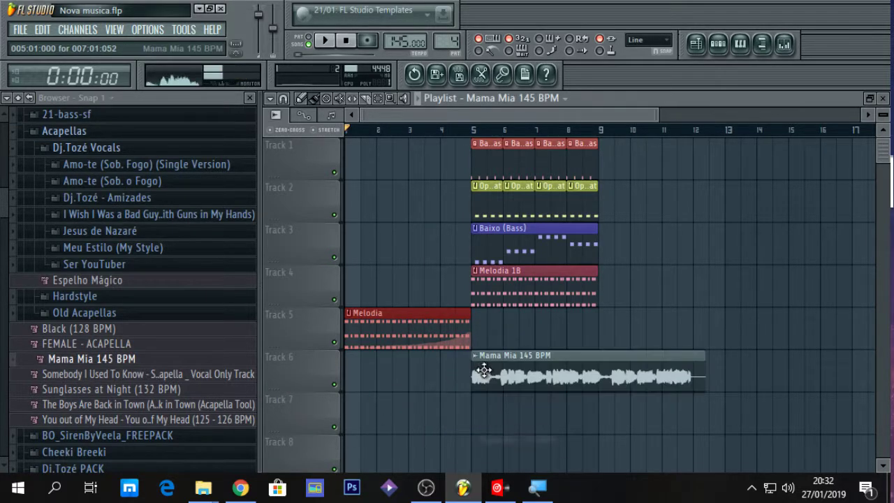
# Play the song from bar 5 to hear the Mama Mia vocal with the beat.
pyautogui.click(473, 131)
pyautogui.press('space')
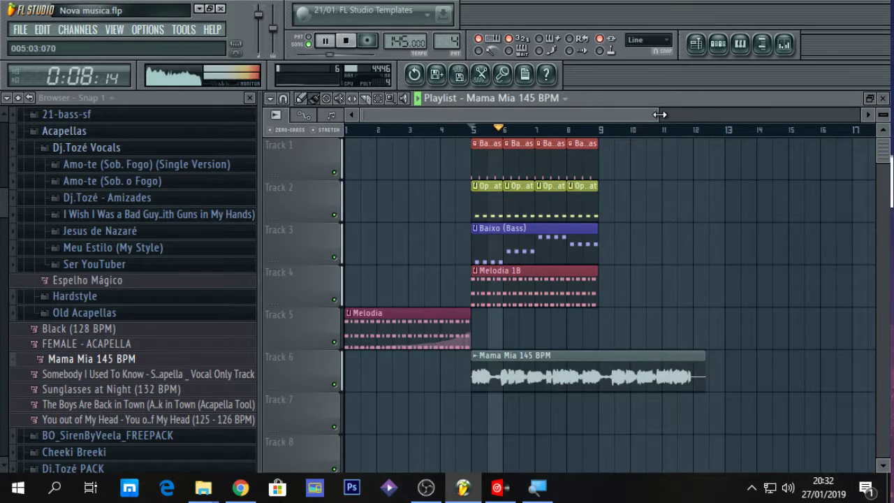
pyautogui.moveTo(656, 115)
pyautogui.mouseDown()
pyautogui.moveTo(602, 115)
pyautogui.moveTo(663, 115)
pyautogui.moveTo(641, 116)
pyautogui.mouseUp()
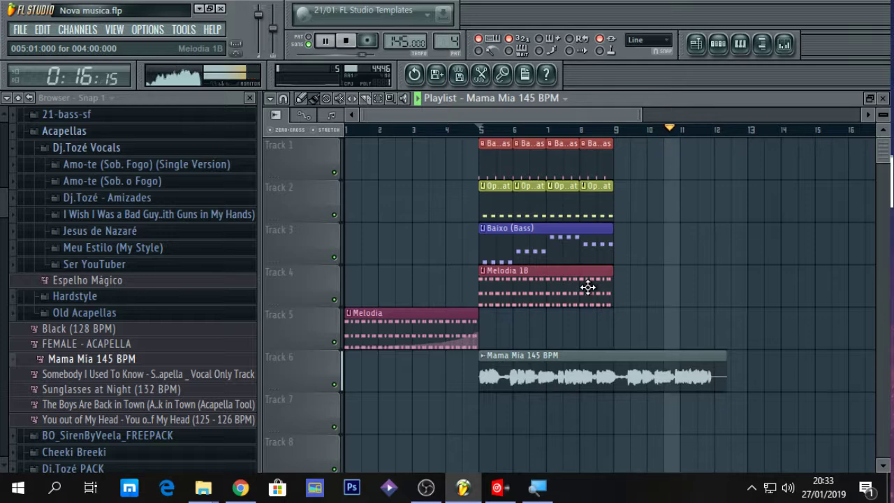
pyautogui.press('space')
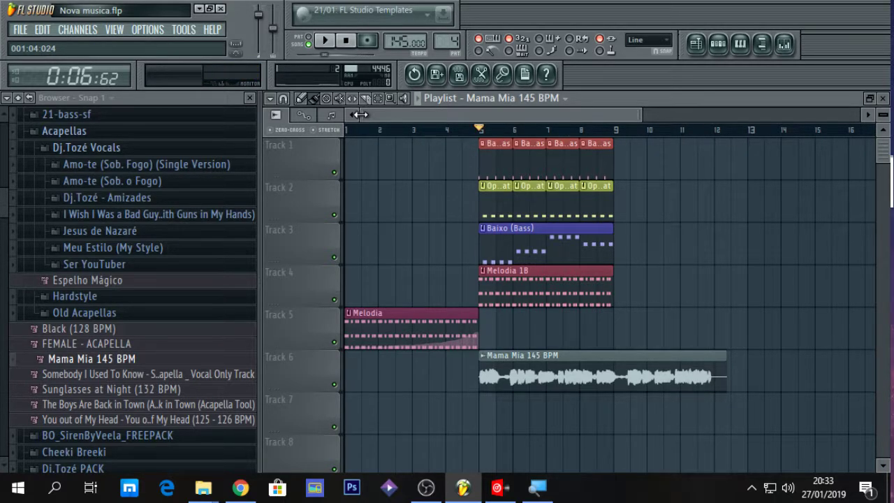
# Slice the Mama Mia 145 BPM clip on Track 6 just before bar 12 and delete the leftover tail.
pyautogui.moveTo(359, 114); pyautogui.dragTo(484, 114)
pyautogui.moveTo(639, 111); pyautogui.dragTo(551, 131)
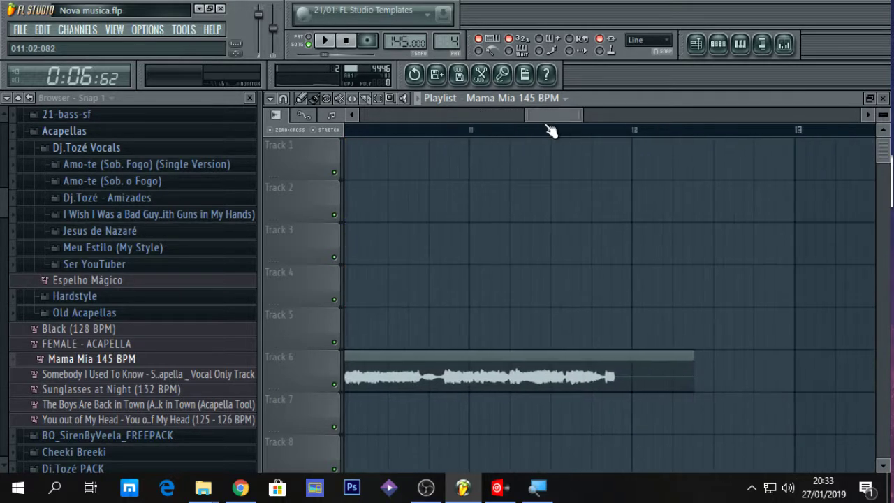
pyautogui.click(561, 132)
pyautogui.press('space')
pyautogui.press('space')
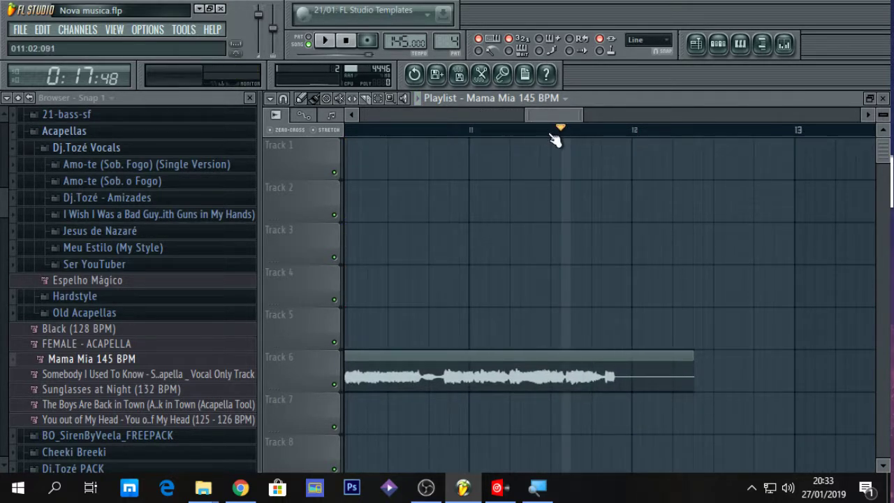
pyautogui.moveTo(528, 119)
pyautogui.mouseDown()
pyautogui.moveTo(576, 119)
pyautogui.moveTo(544, 117)
pyautogui.mouseUp()
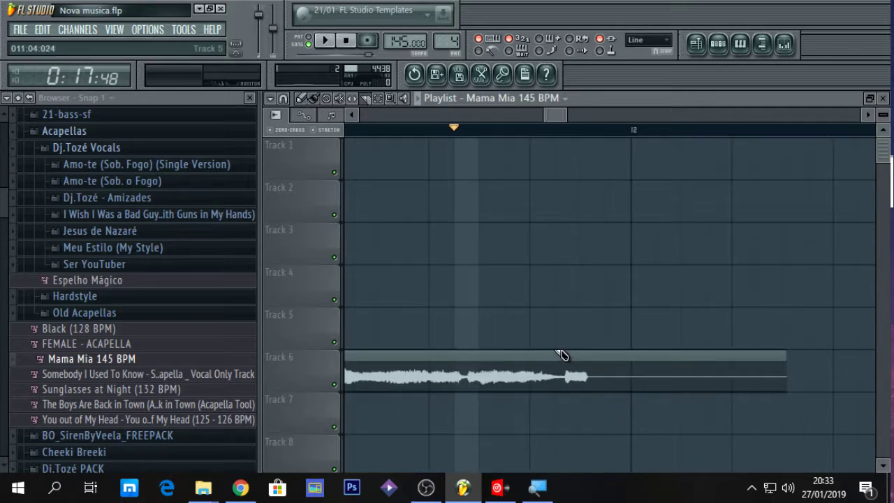
pyautogui.moveTo(557, 351); pyautogui.dragTo(559, 435)
pyautogui.click(318, 100)
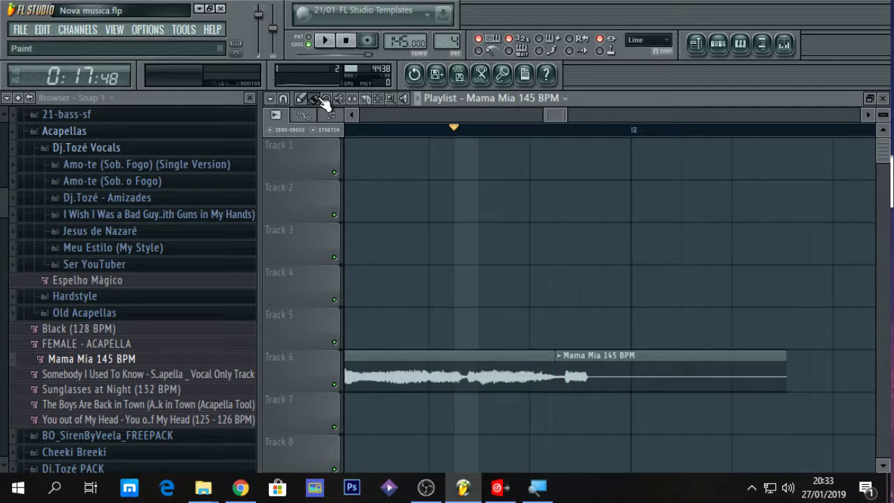
pyautogui.rightClick(639, 383)
pyautogui.press('space')
pyautogui.press('space')
pyautogui.moveTo(577, 115); pyautogui.dragTo(731, 115)
pyautogui.moveTo(710, 118); pyautogui.dragTo(582, 136)
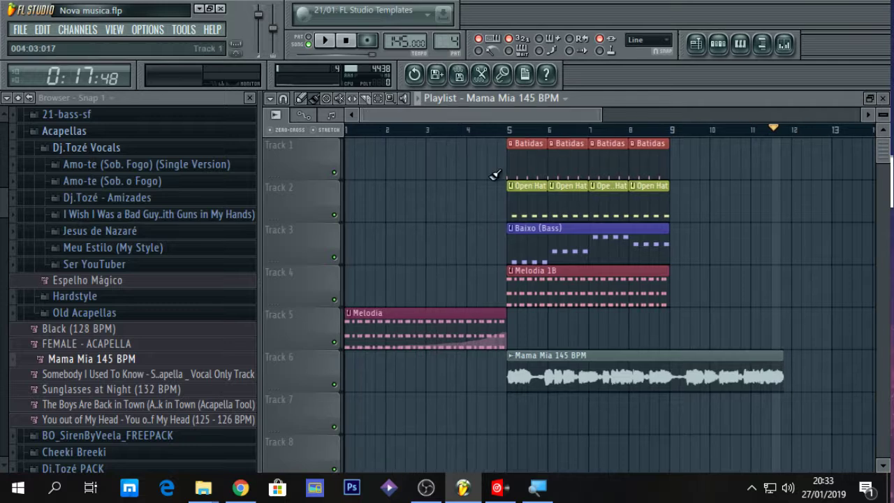
# Mute Track 4 with Melodia 1B and play the song from bar 5 to hear the vocal without it.
pyautogui.click(334, 300)
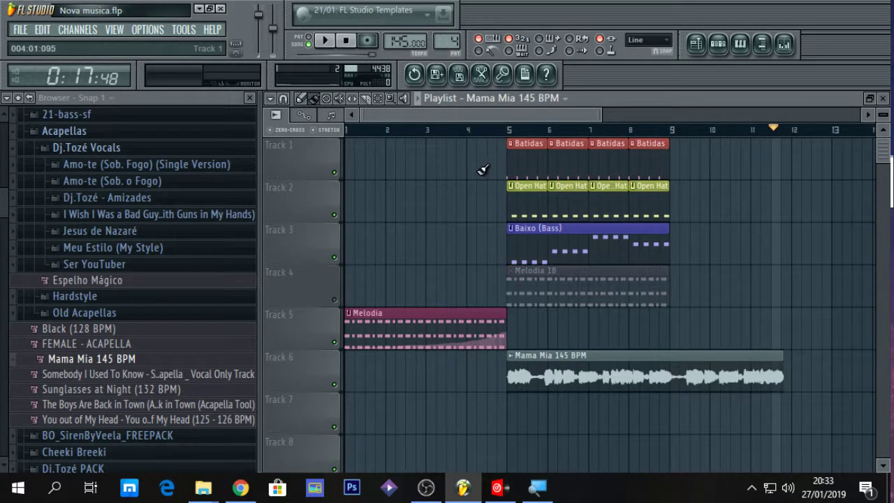
pyautogui.click(333, 300)
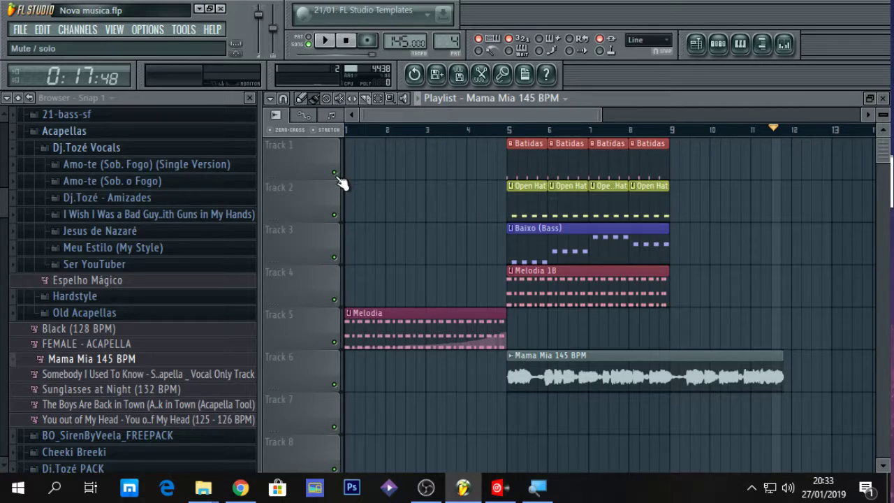
pyautogui.click(334, 301)
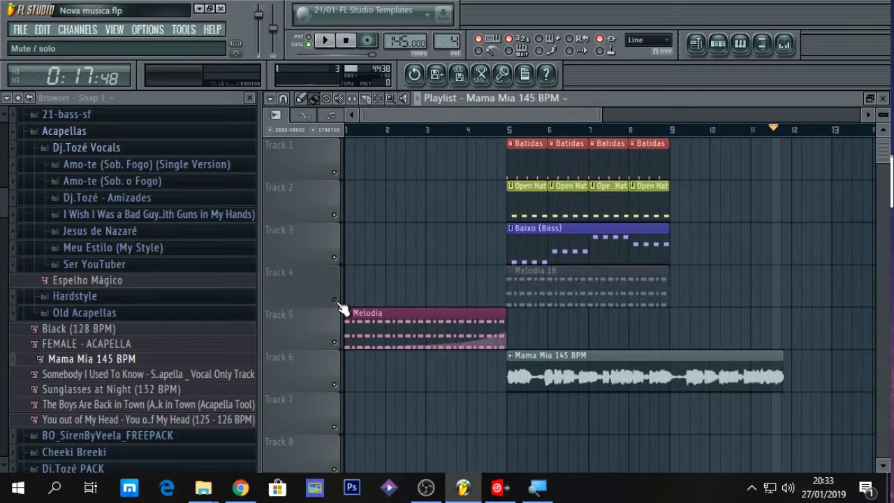
pyautogui.click(508, 132)
pyautogui.press('space')
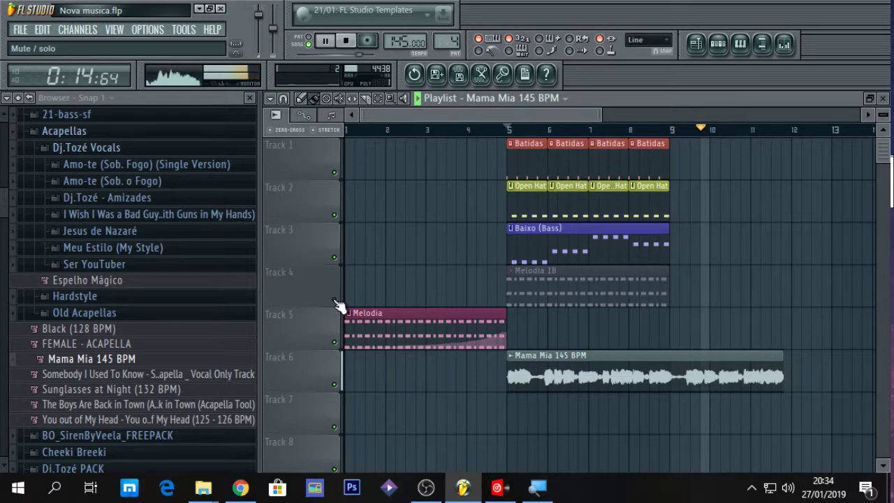
pyautogui.press('space')
# Continue the Batidas and Open Hat clips on Tracks 1 and 2 to bar 12, and add a second Baixo (Bass) clip at bar 9 on Track 3.
pyautogui.click(653, 168)
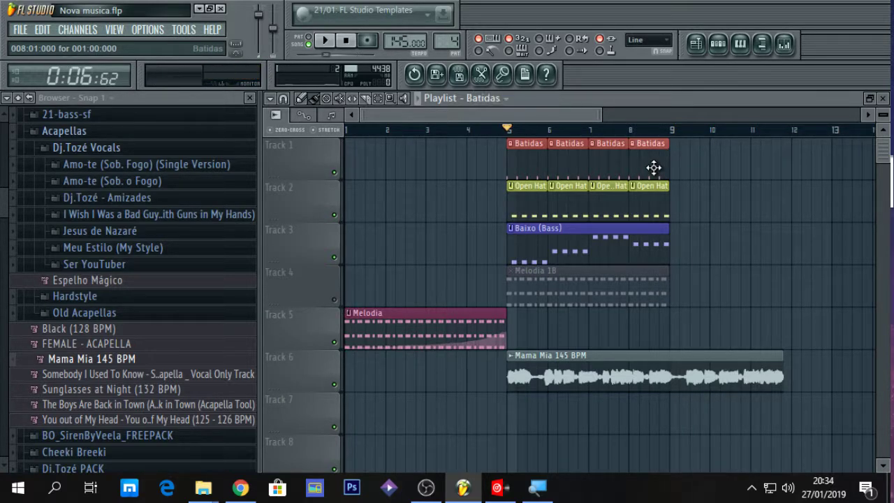
pyautogui.moveTo(672, 157); pyautogui.dragTo(766, 155)
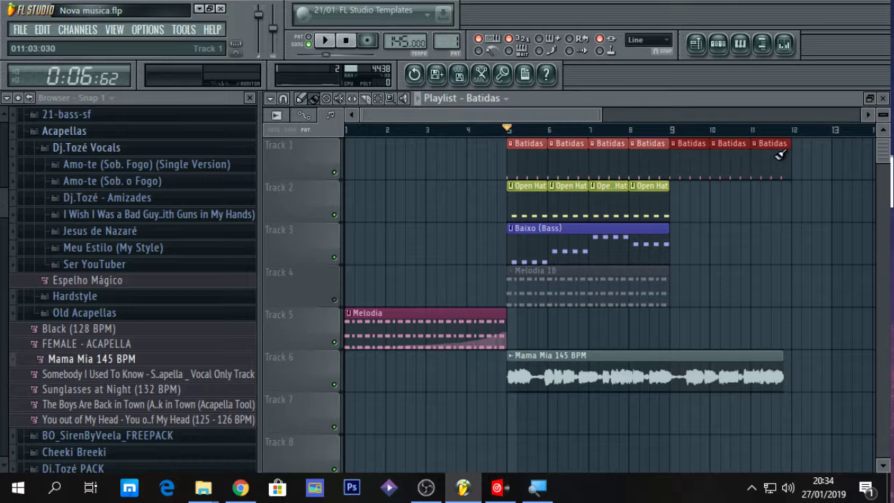
pyautogui.click(661, 195)
pyautogui.moveTo(681, 187); pyautogui.dragTo(757, 198)
pyautogui.click(658, 234)
pyautogui.click(676, 232)
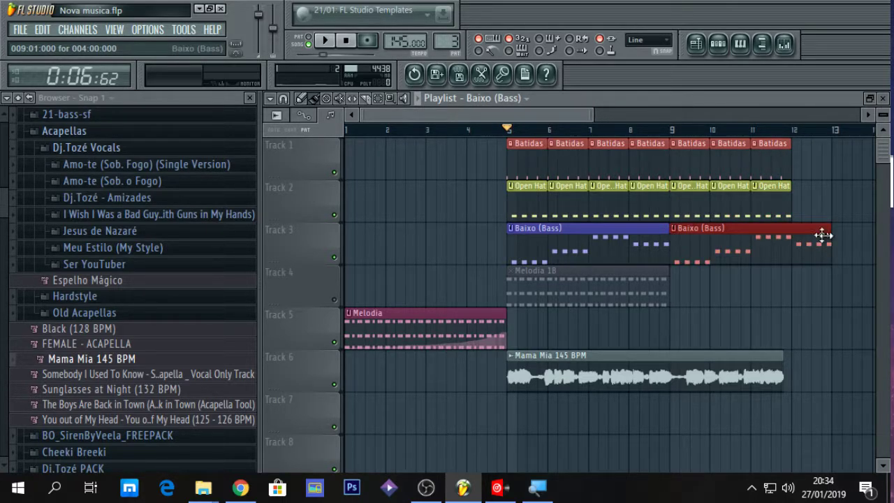
# Play the song briefly from bar 9 and save the project.
pyautogui.click(673, 131)
pyautogui.press('space')
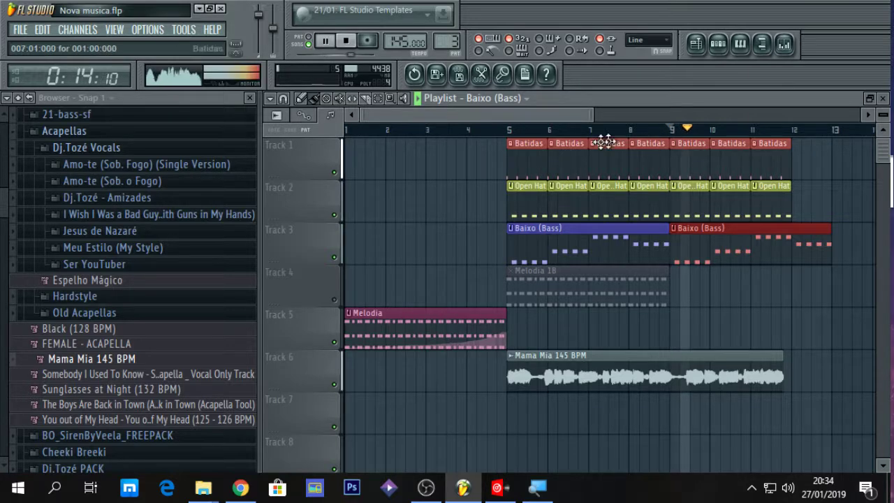
pyautogui.press('space')
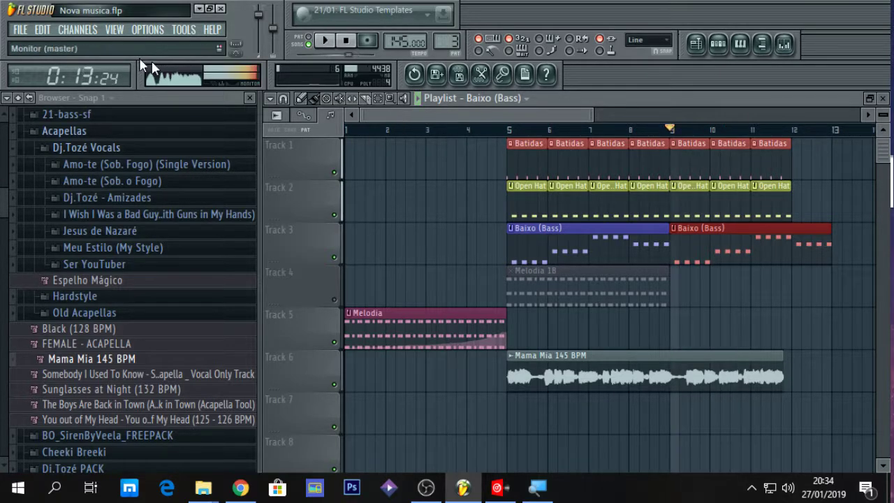
pyautogui.click(19, 29)
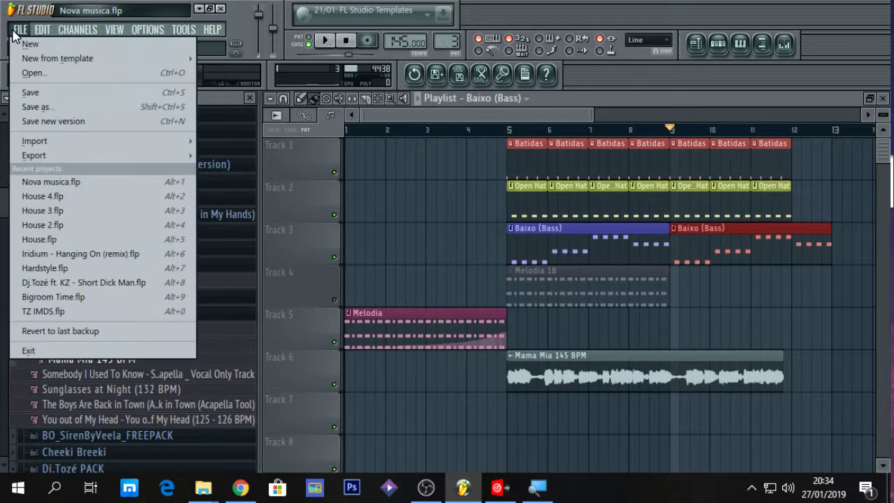
pyautogui.click(33, 94)
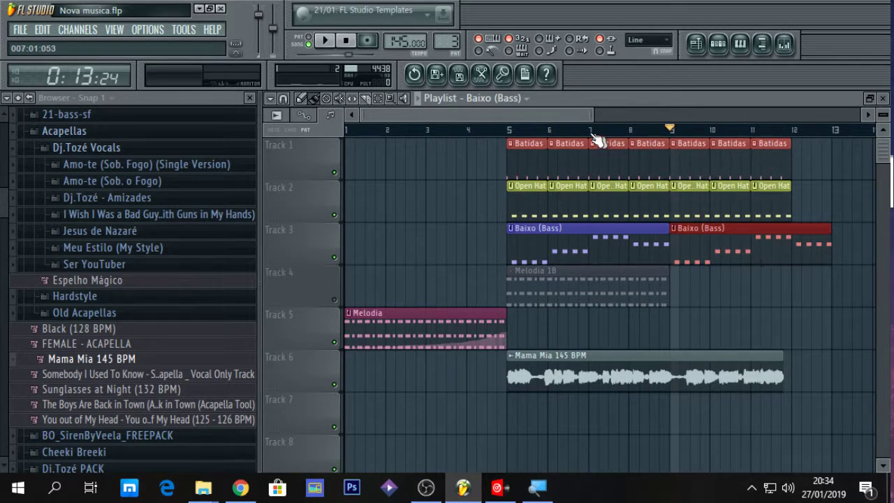
# Trim the second Baixo (Bass) clip on Track 3 to end at bar 12 and unmute Track 4.
pyautogui.moveTo(543, 119); pyautogui.dragTo(636, 120)
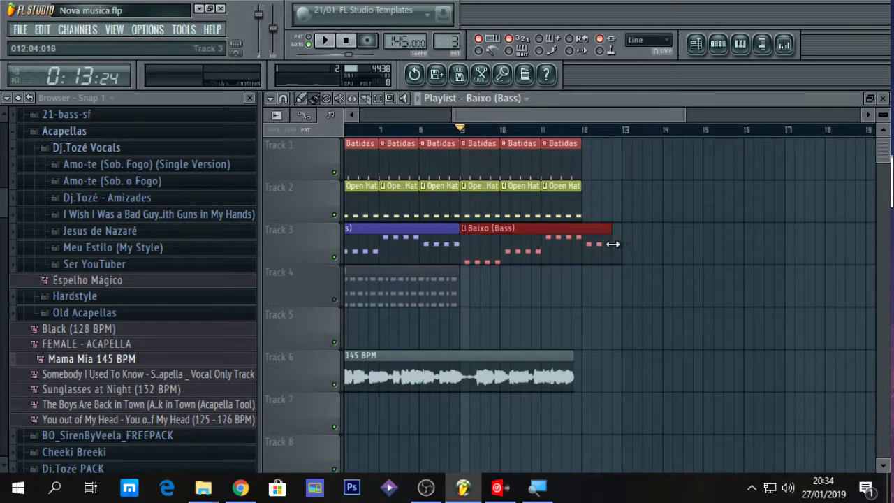
pyautogui.click(582, 255)
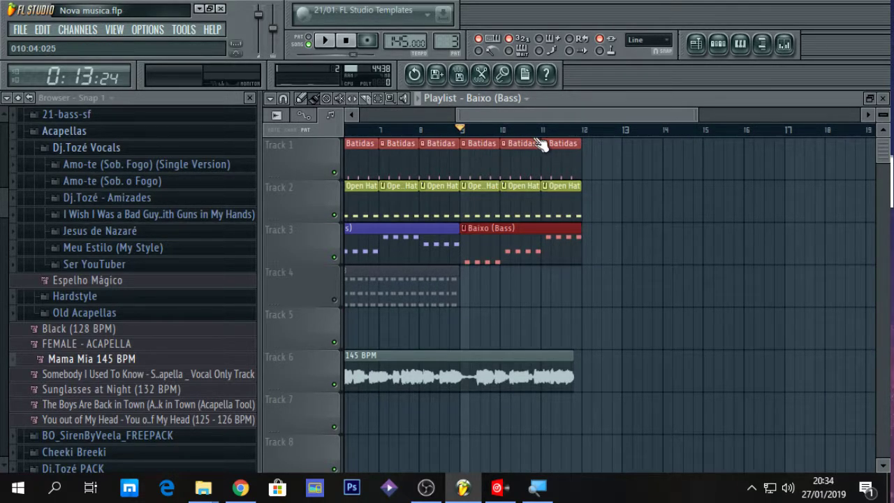
pyautogui.click(588, 284)
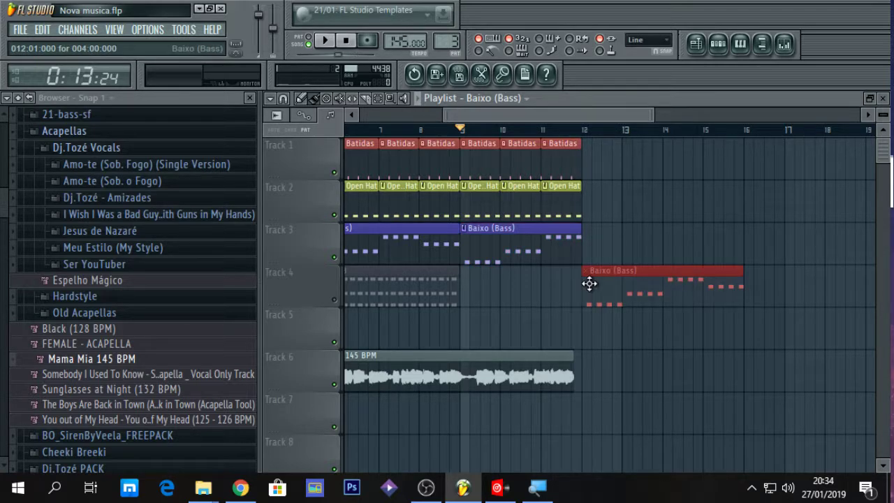
pyautogui.rightClick(591, 285)
pyautogui.click(333, 300)
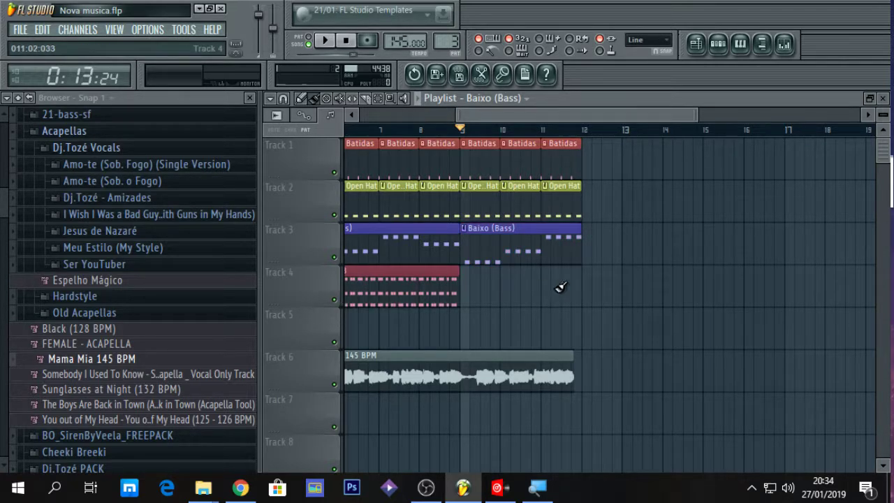
# Try a Baixo (Bass) clip shortened to one bar at bar 12 on Track 4, and remove it.
pyautogui.click(584, 285)
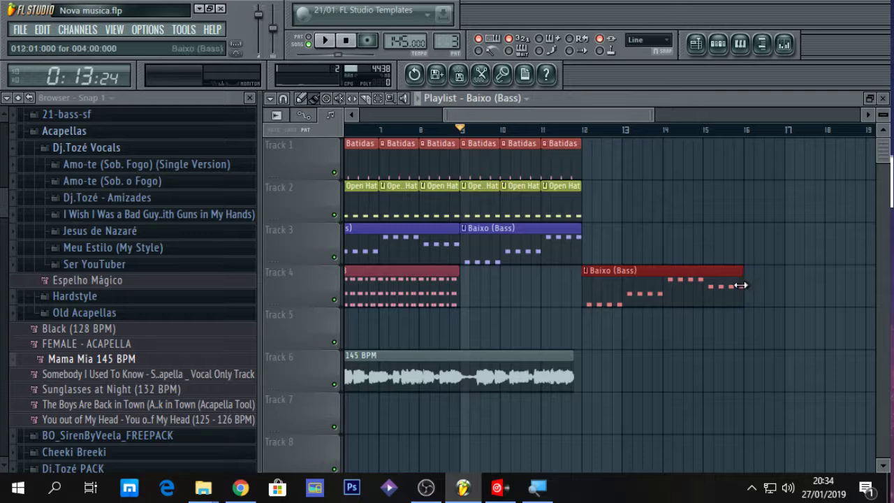
pyautogui.moveTo(744, 284); pyautogui.dragTo(618, 294)
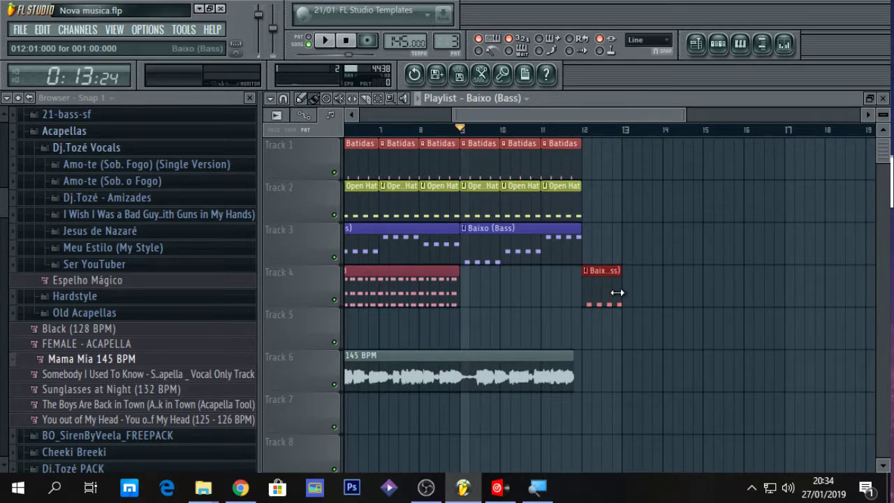
pyautogui.moveTo(618, 292)
pyautogui.mouseDown()
pyautogui.moveTo(767, 288)
pyautogui.moveTo(620, 298)
pyautogui.mouseUp()
pyautogui.rightClick(608, 296)
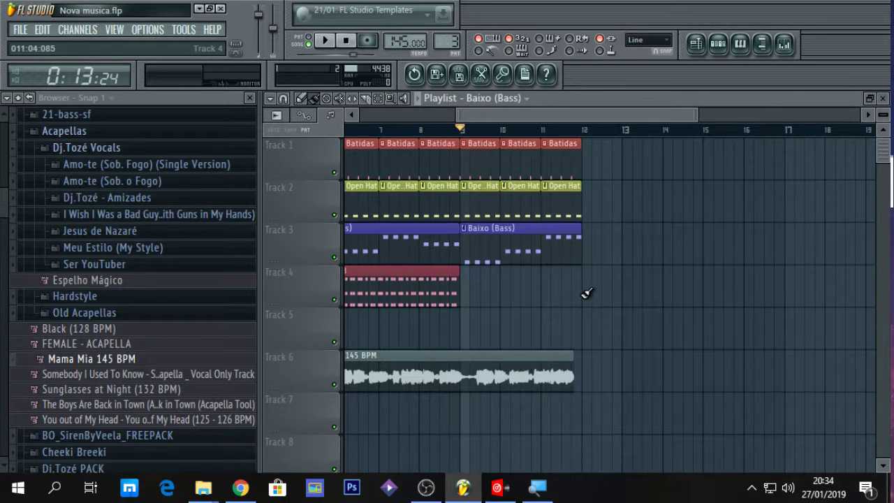
# Add an Open Hat clip at bar 12 on Track 2 and play the song from the middle of bar 11.
pyautogui.click(570, 194)
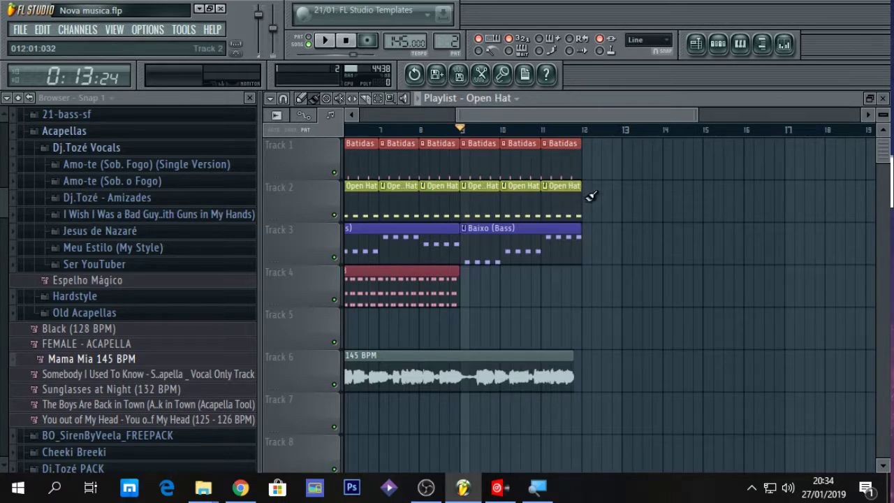
pyautogui.click(591, 194)
pyautogui.click(563, 130)
pyautogui.press('space')
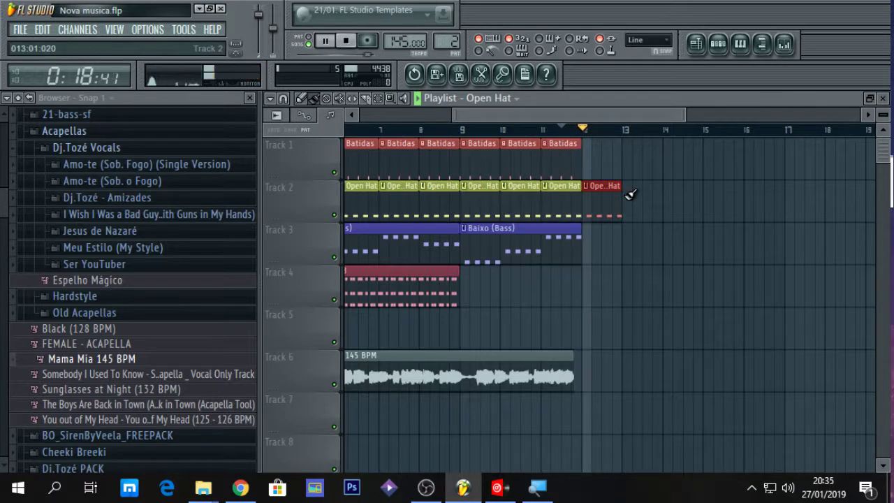
pyautogui.press('space')
# Extend the second Baixo (Bass) clip on Track 3 to end at bar 13 during playback, and save the project.
pyautogui.click(571, 246)
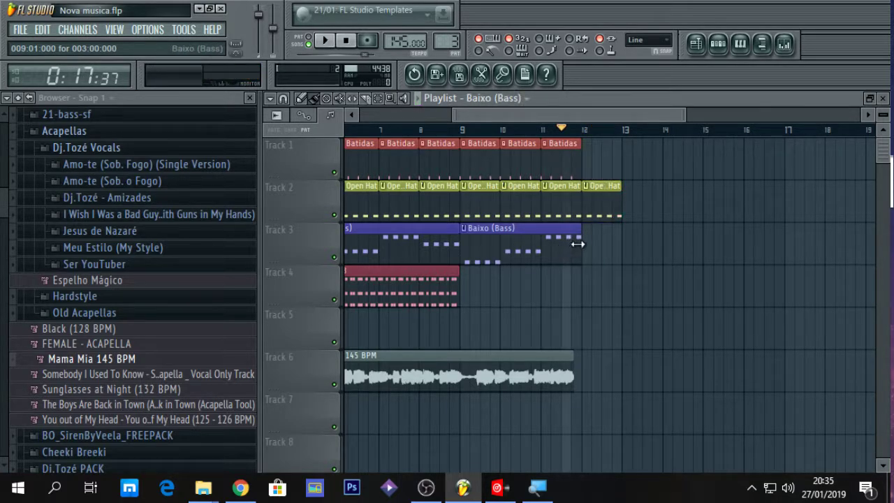
pyautogui.press('space')
pyautogui.moveTo(580, 244); pyautogui.dragTo(620, 242)
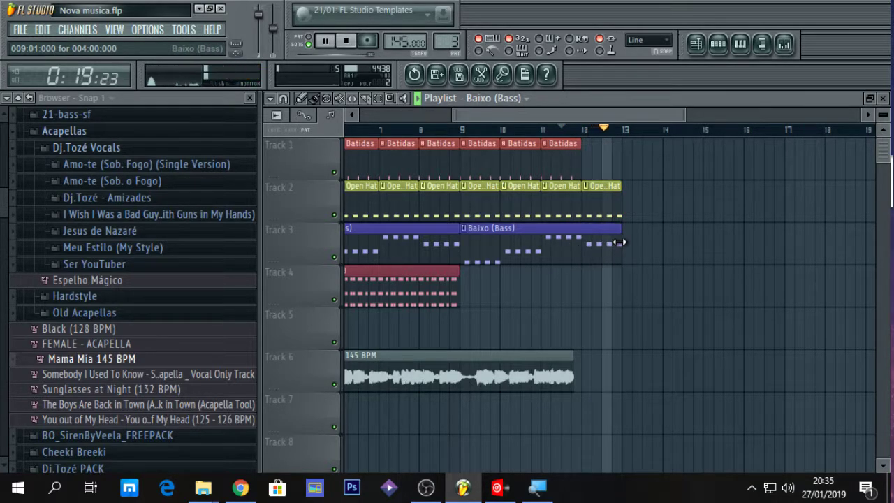
pyautogui.press('space')
pyautogui.click(23, 30)
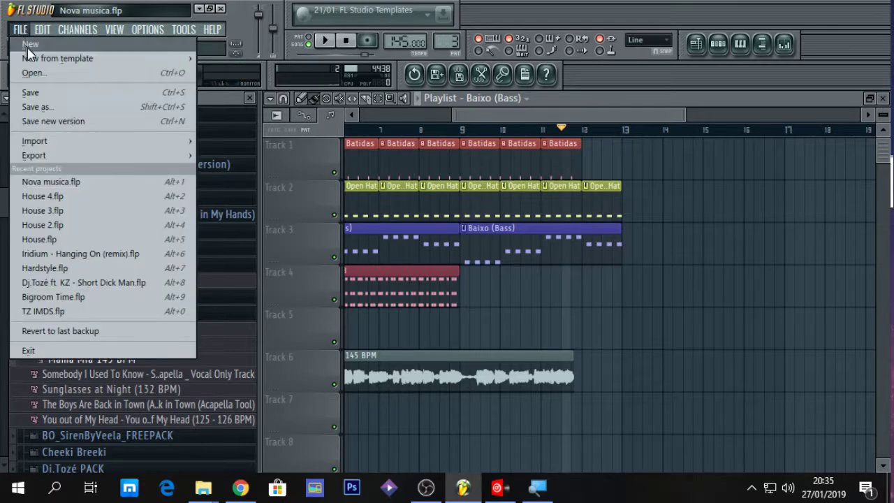
pyautogui.click(46, 90)
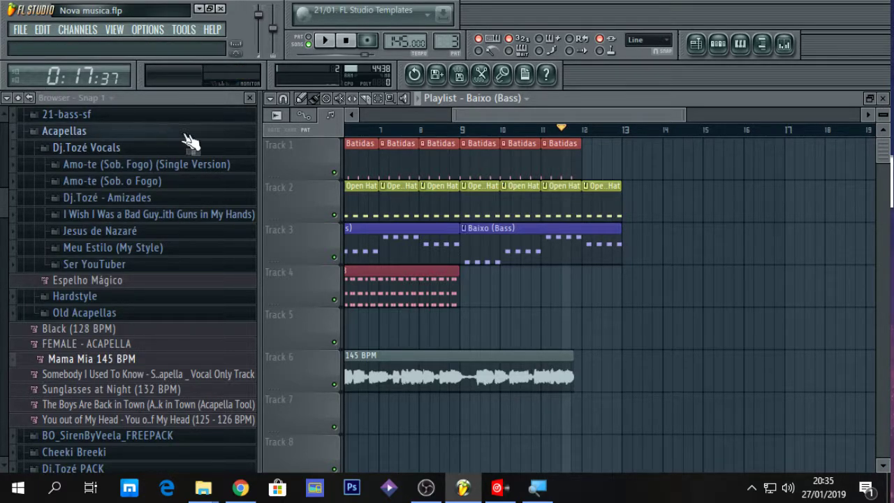
pyautogui.click(427, 488)
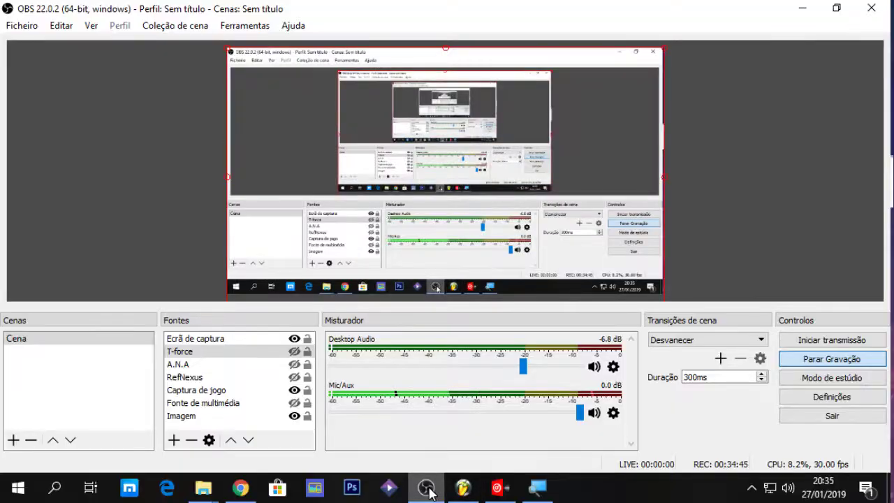
pyautogui.click(427, 488)
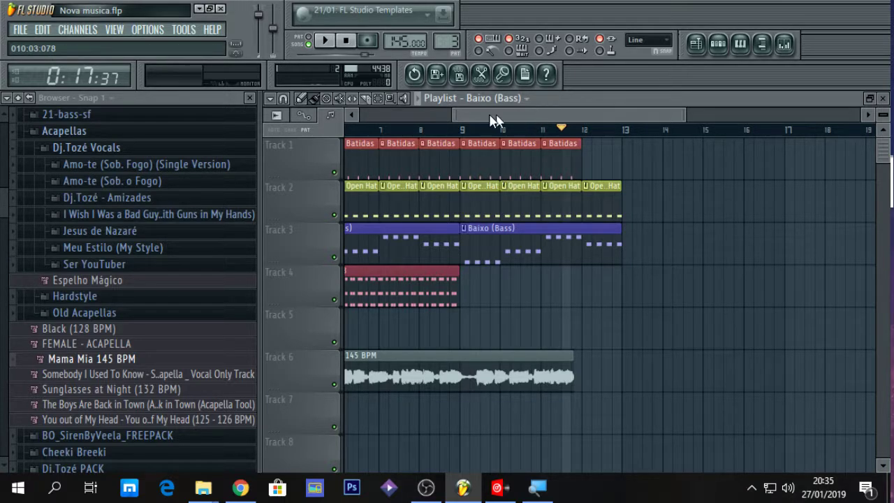
# Save the Nova musica project again with the current arrangement.
pyautogui.moveTo(466, 118); pyautogui.dragTo(375, 117)
pyautogui.click(21, 29)
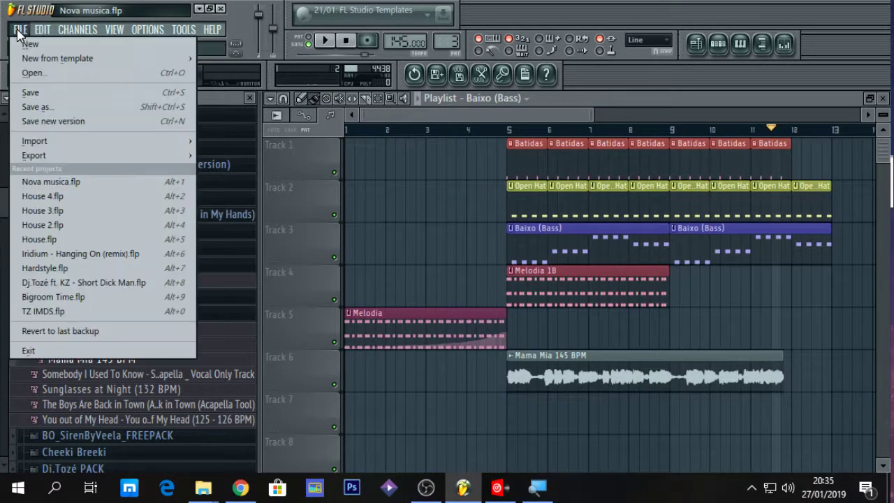
pyautogui.click(40, 93)
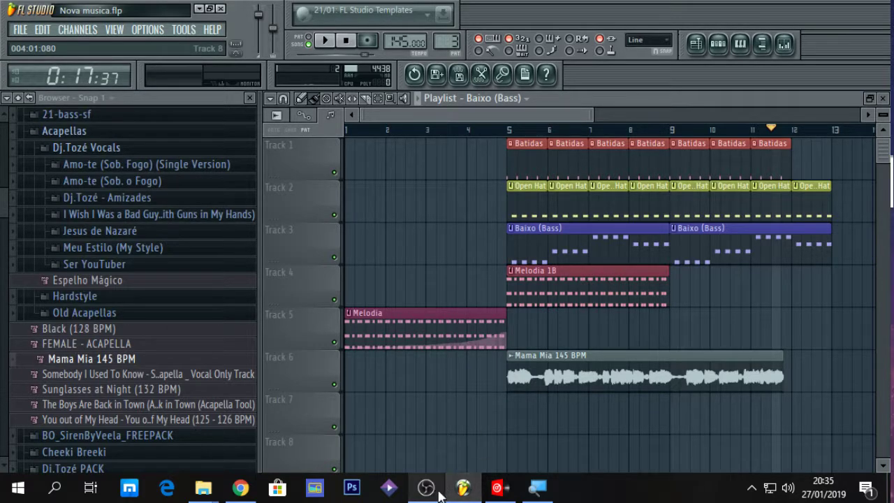
pyautogui.moveTo(433, 493)
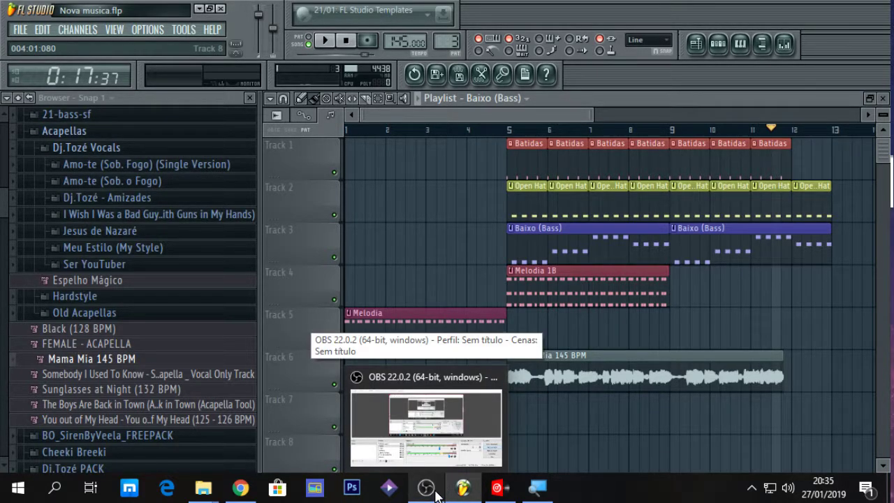